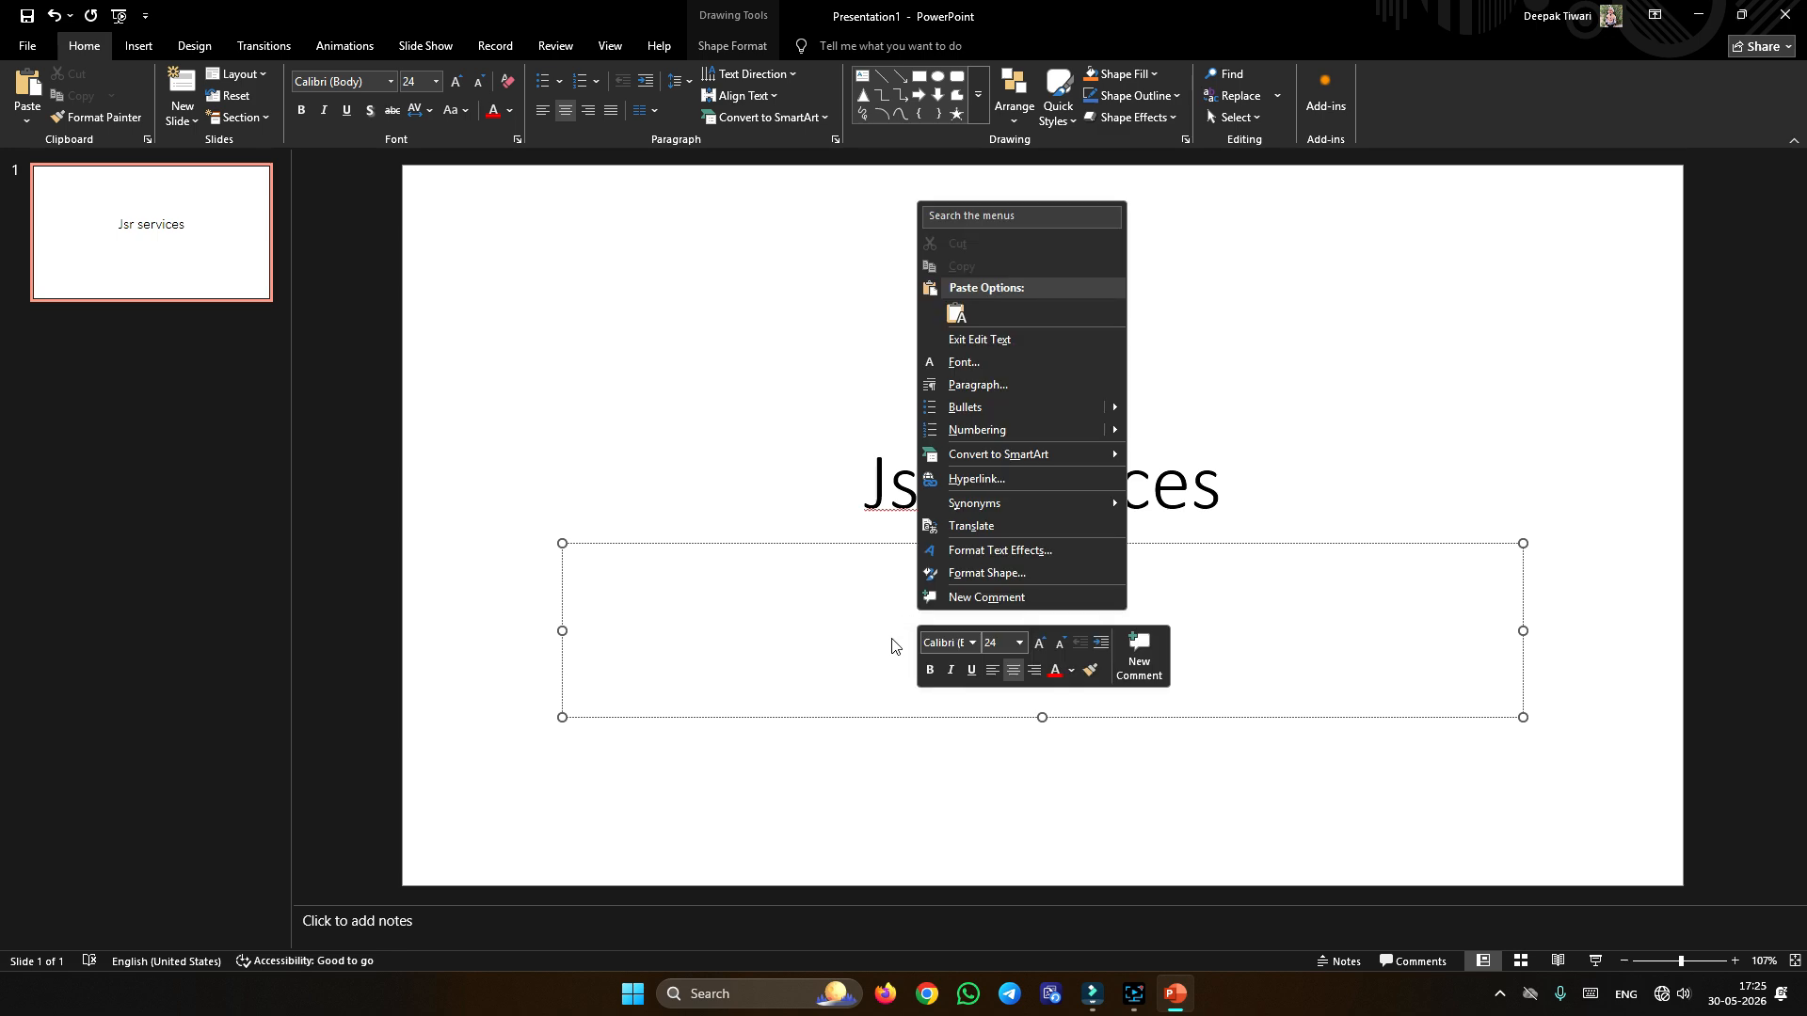
pyautogui.click(20, 97)
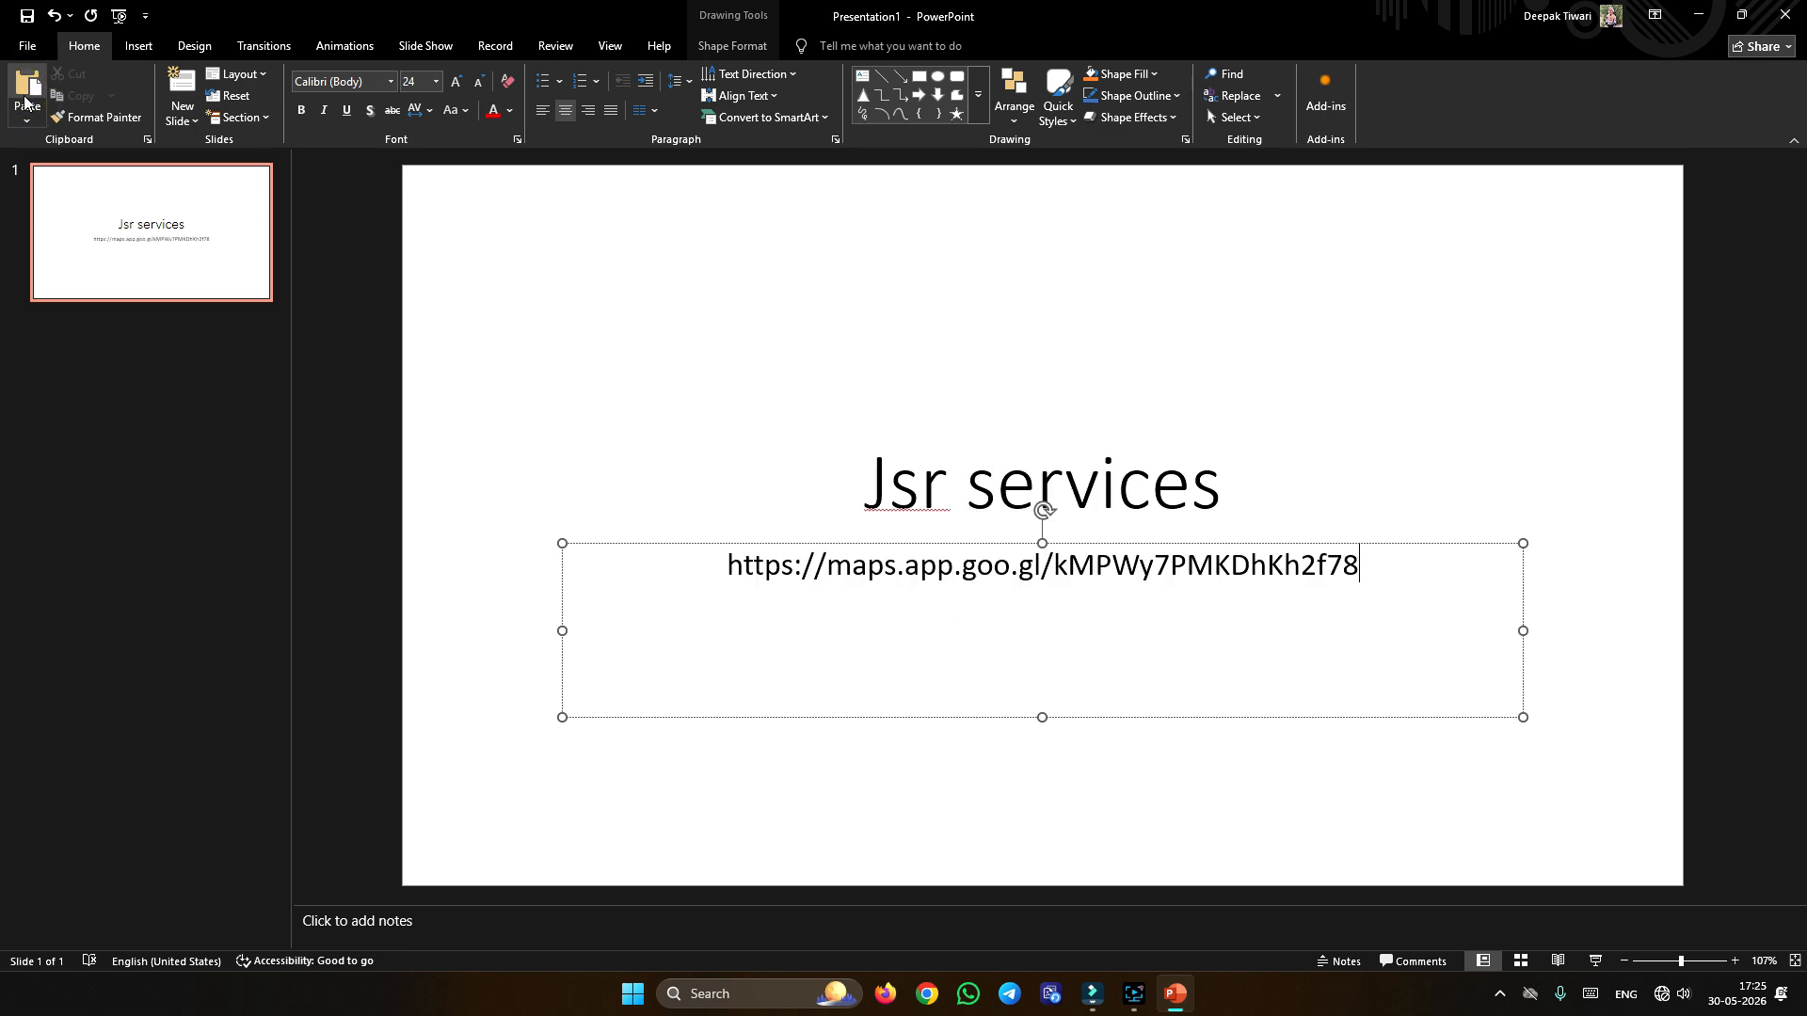
pyautogui.moveTo(1397, 563); pyautogui.dragTo(637, 565)
pyautogui.press('BackSpace')
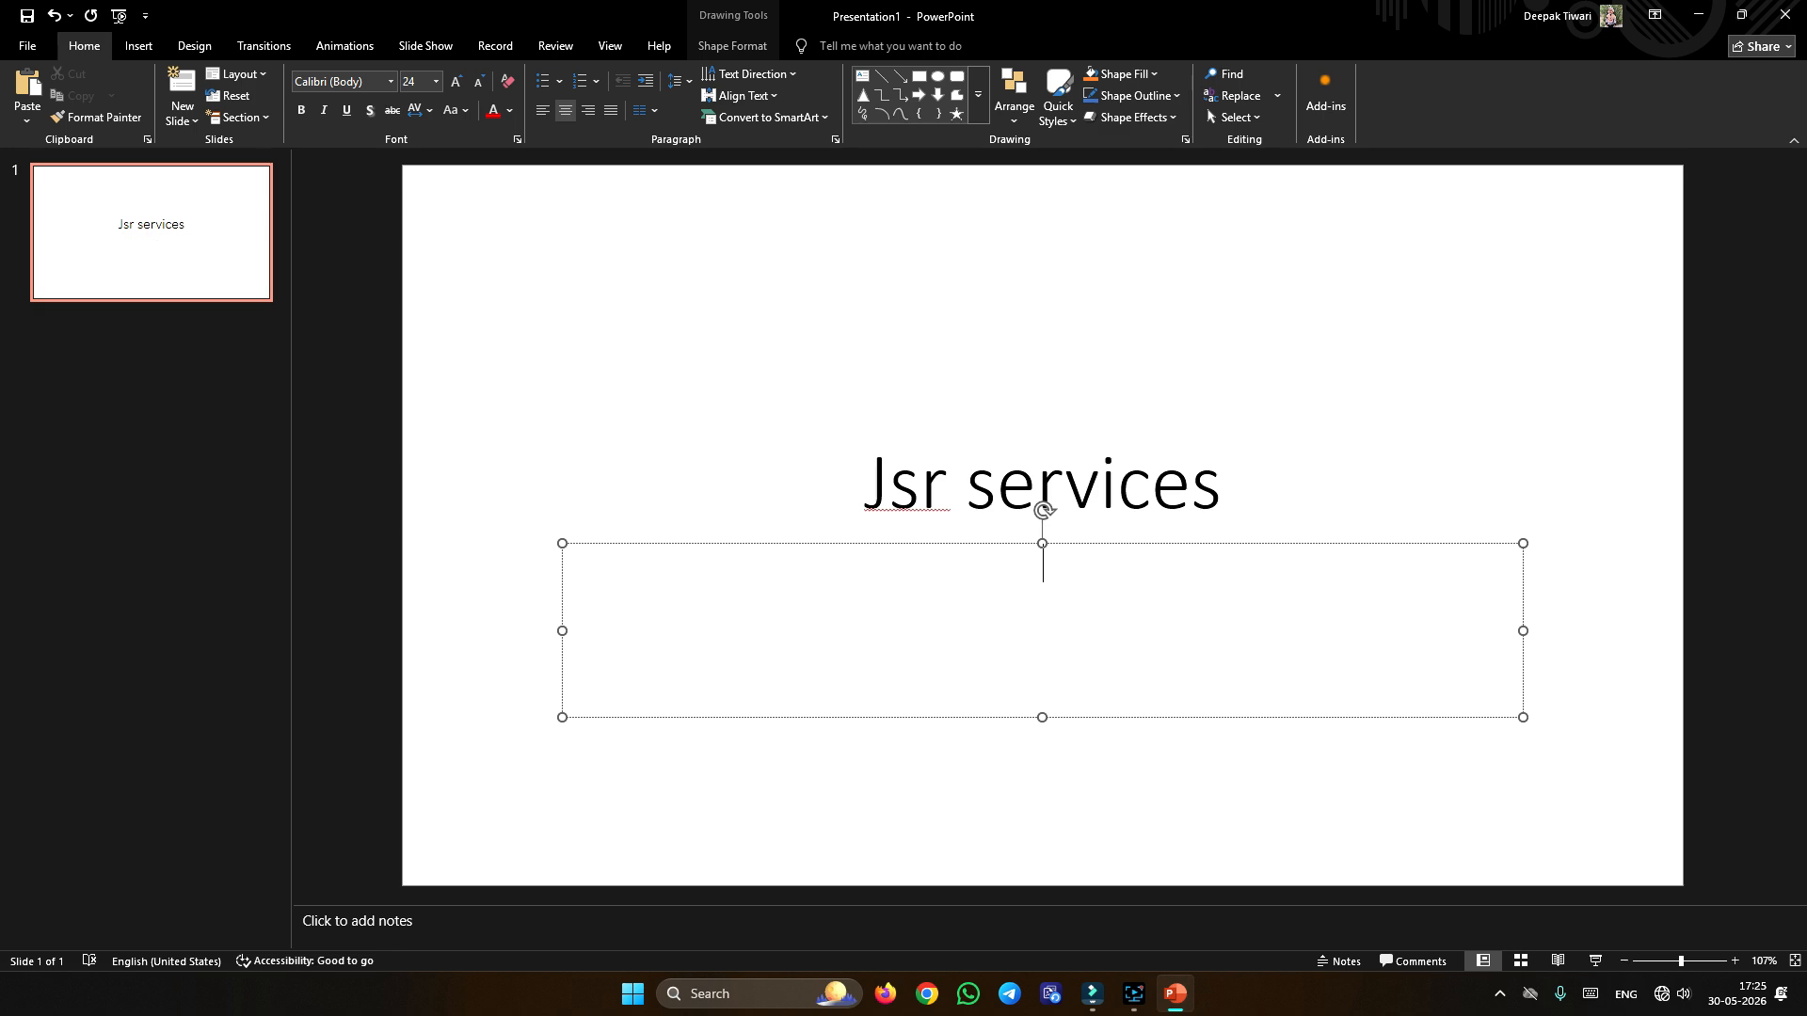
# Step: Copy the title text "Jsr services" and paste it into the empty subtitle placeholder
pyautogui.tripleClick(860, 483)
pyautogui.hotkey('ctrl', 'c')
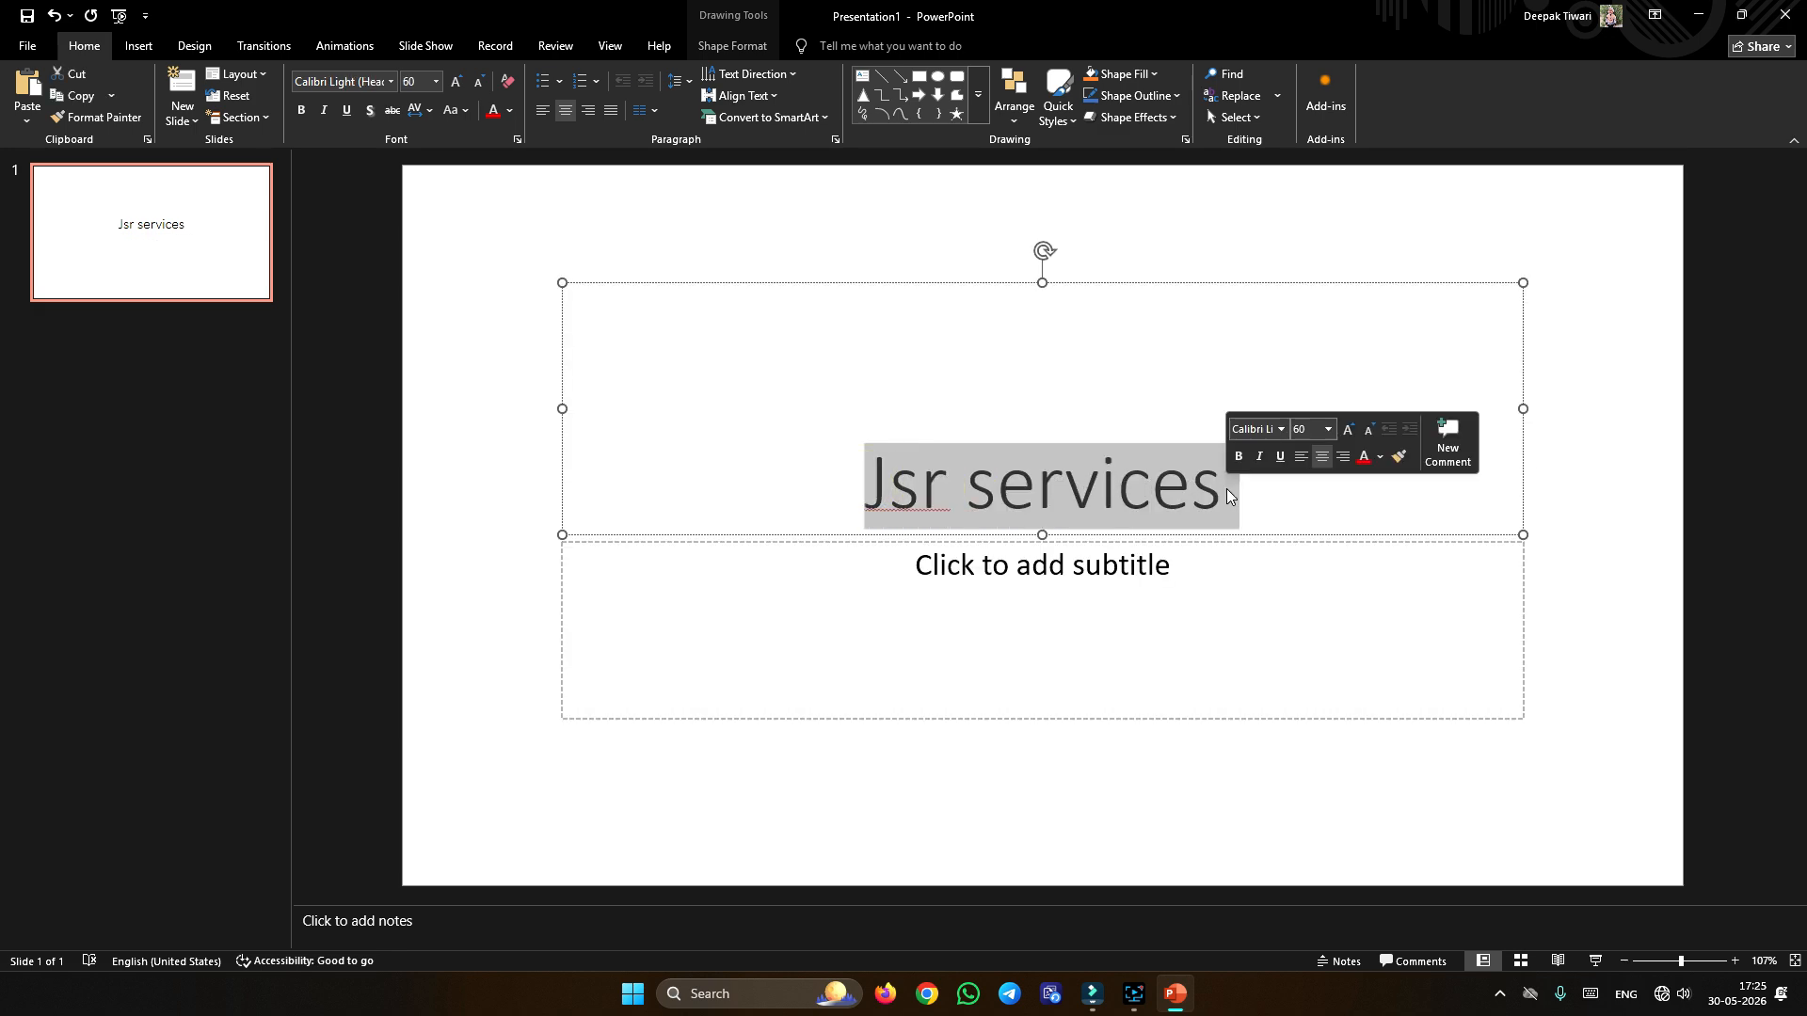
pyautogui.click(96, 116)
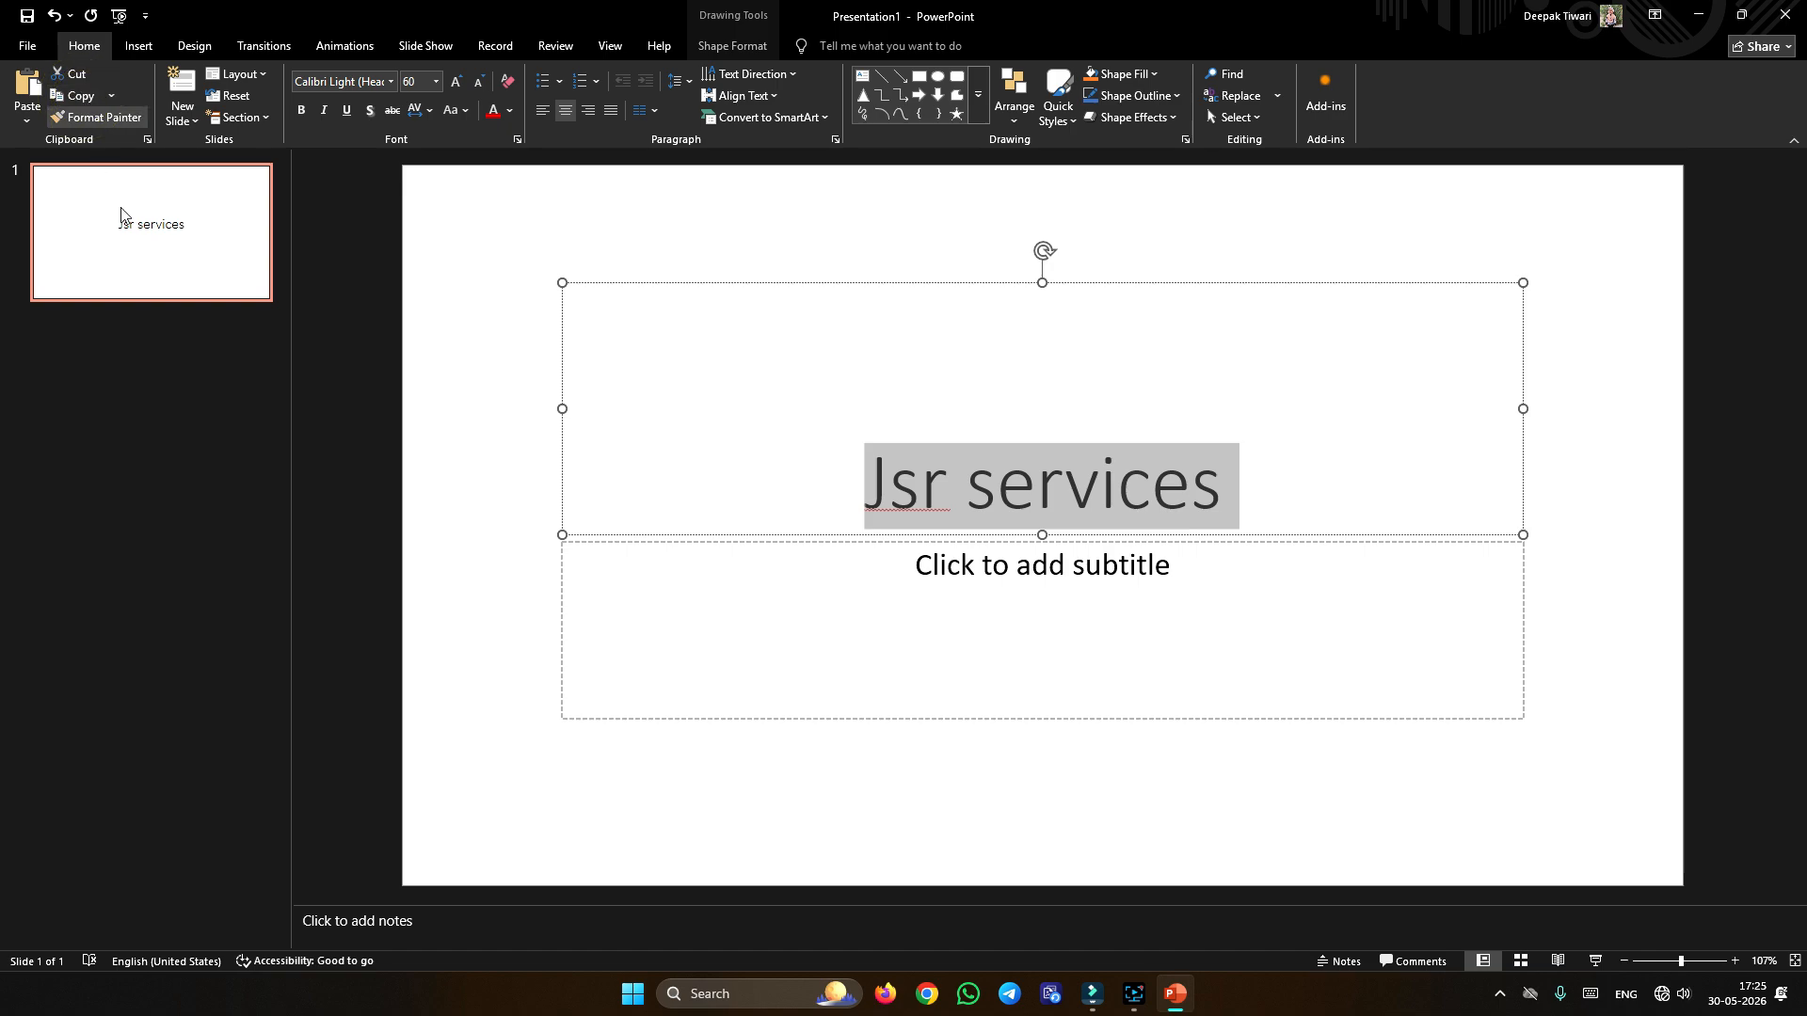
pyautogui.click(855, 616)
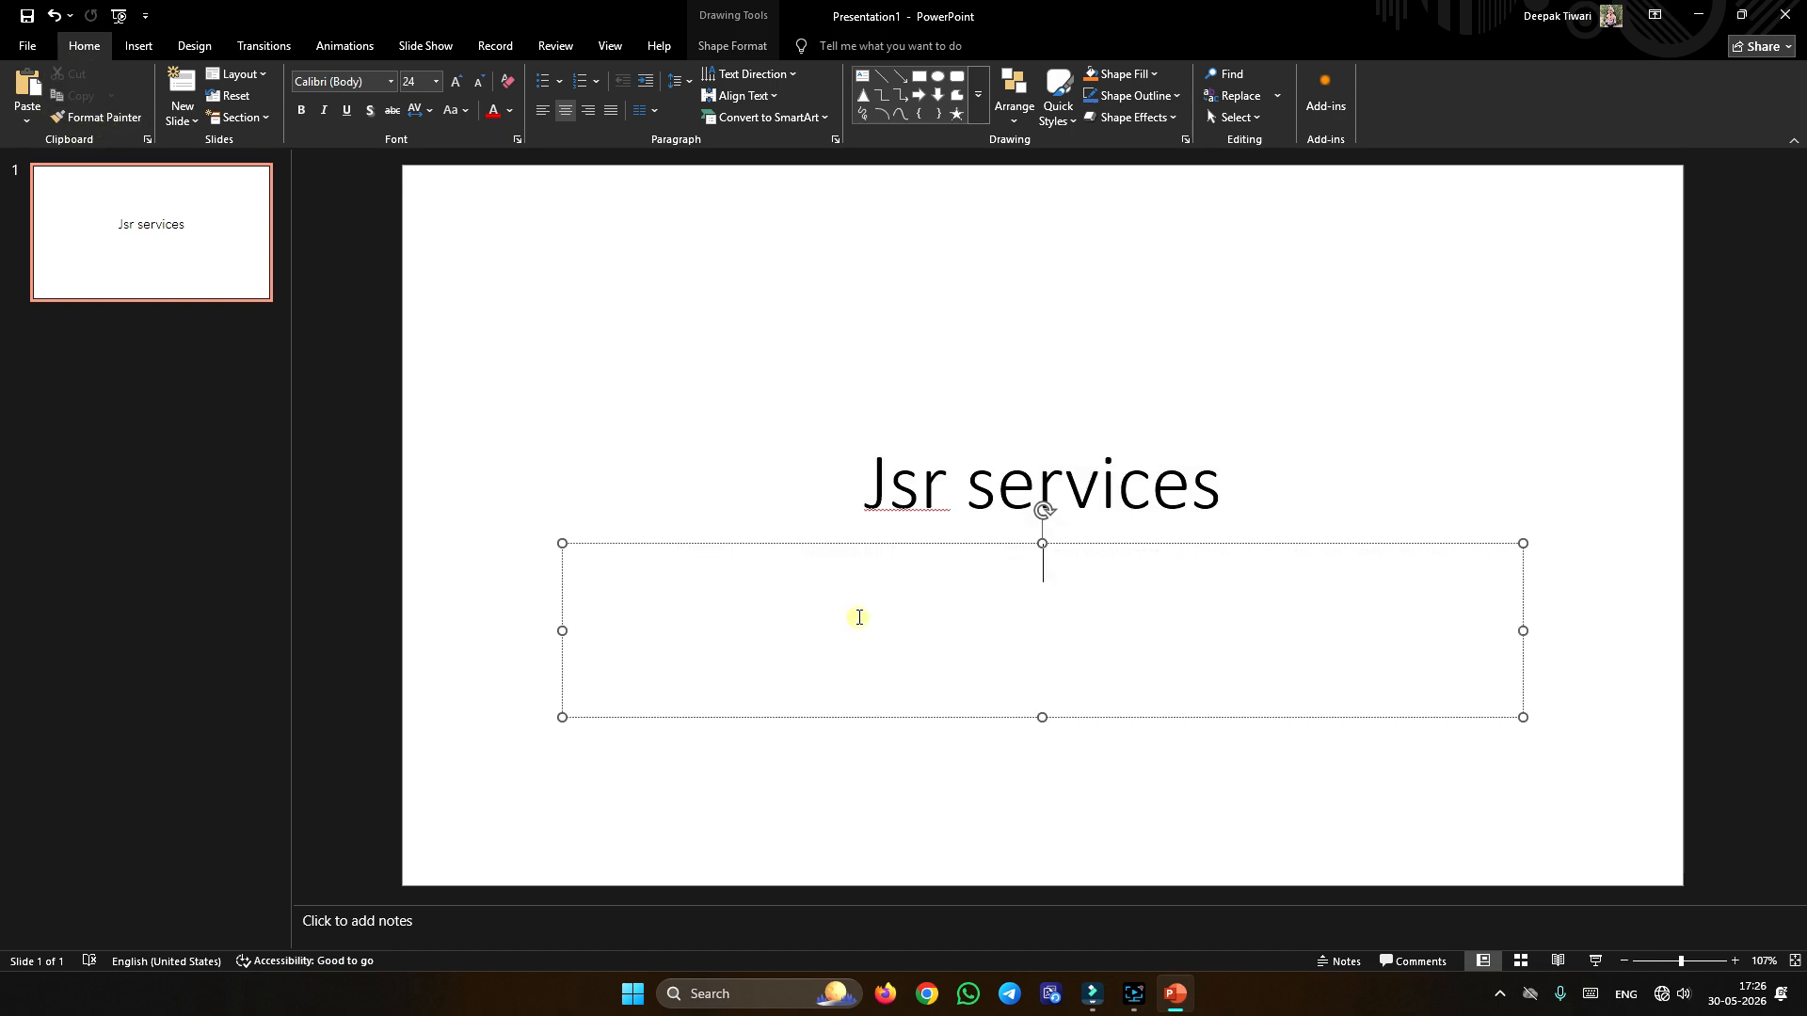
pyautogui.click(17, 102)
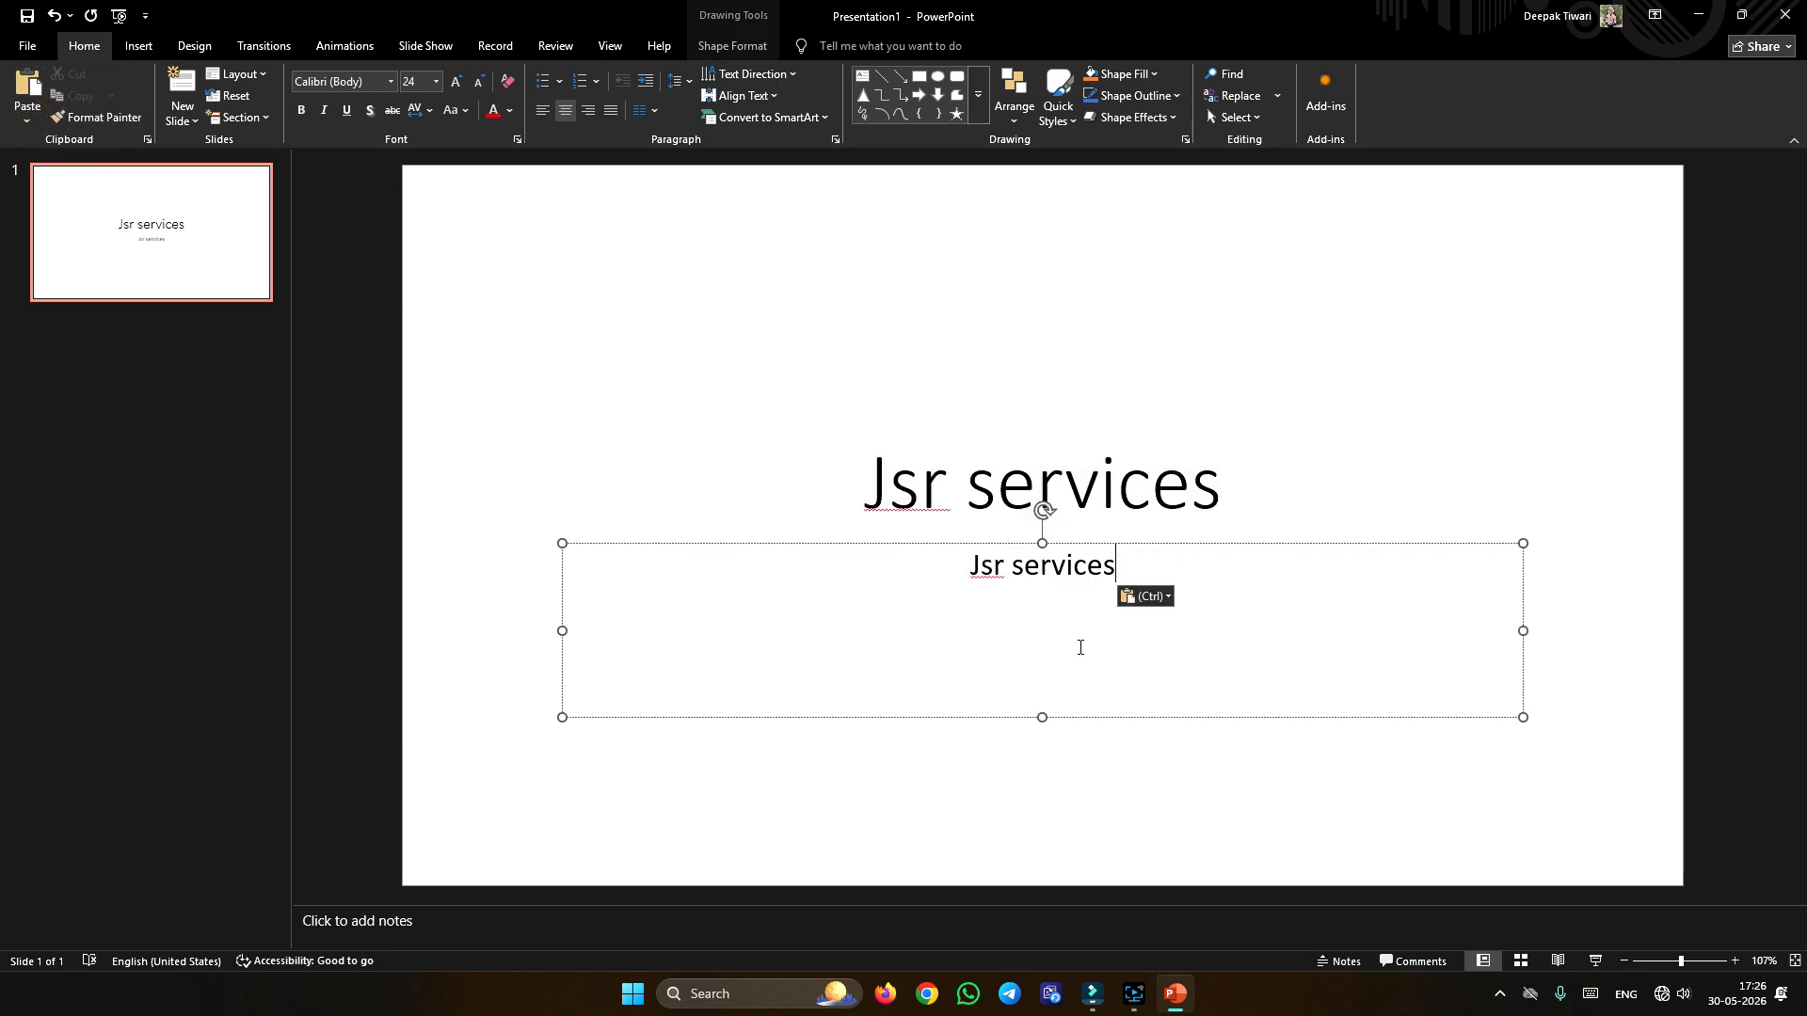
pyautogui.click(1251, 513)
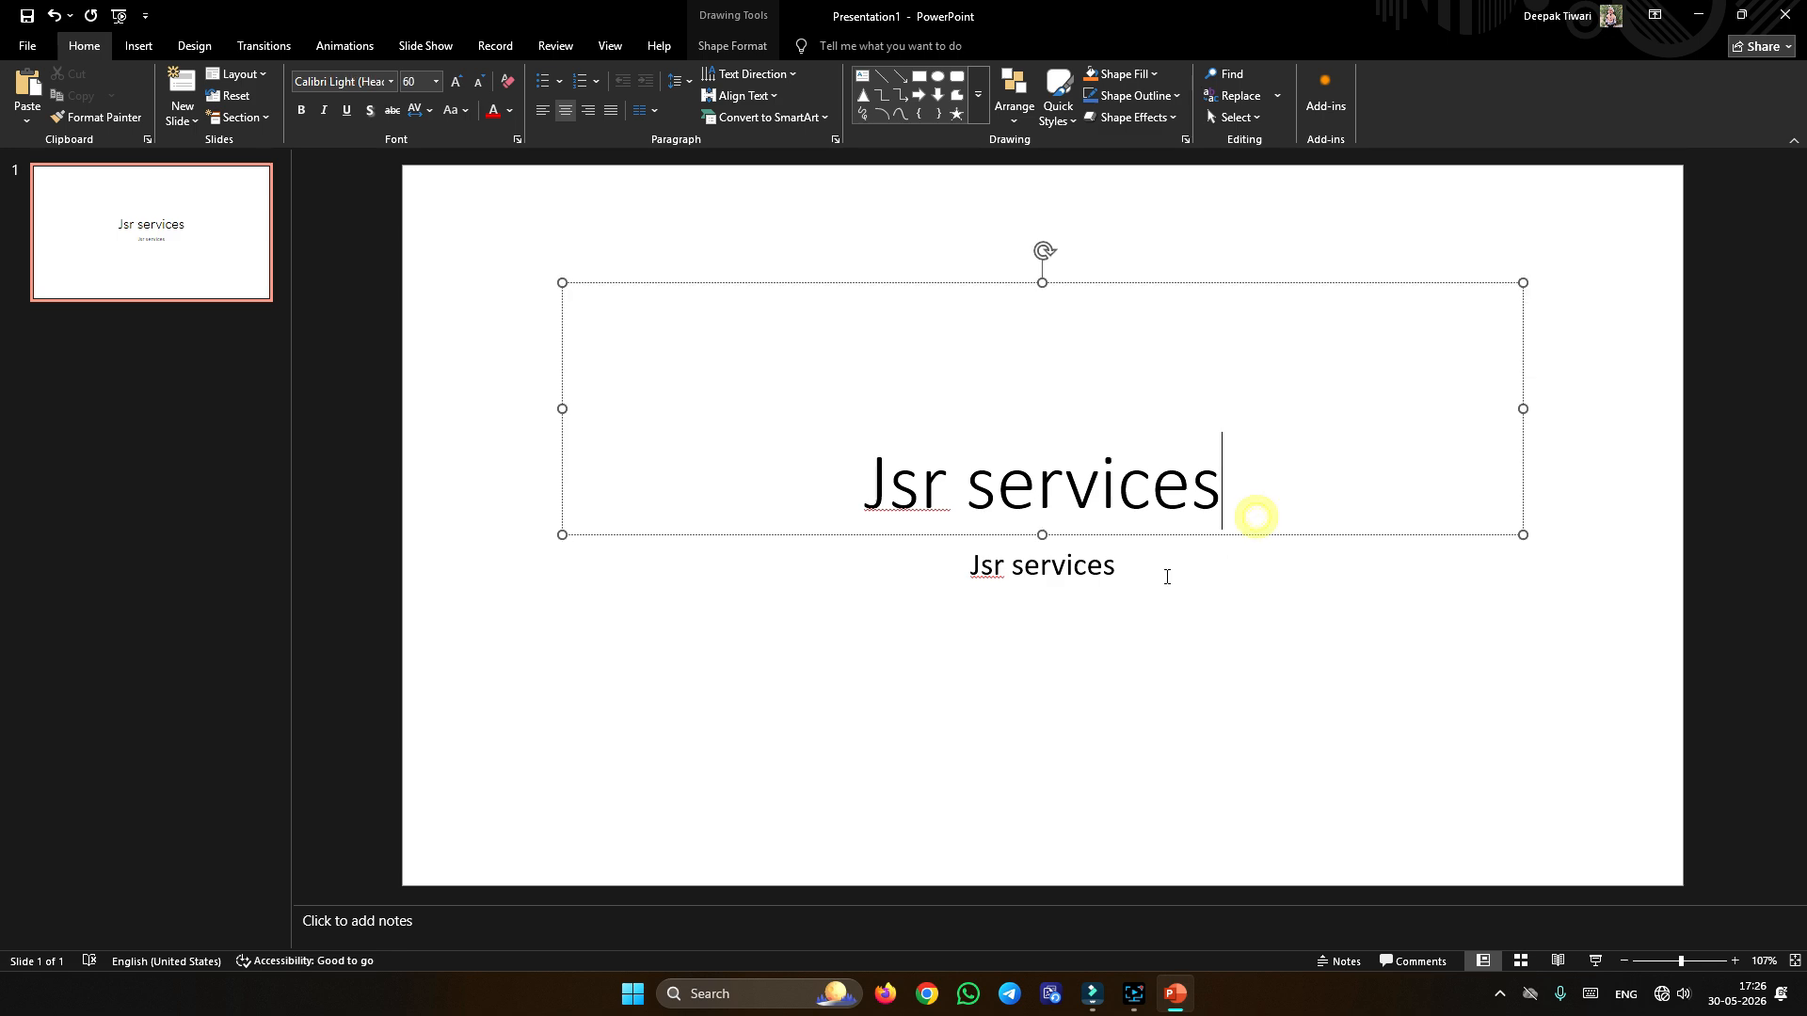
pyautogui.click(1145, 596)
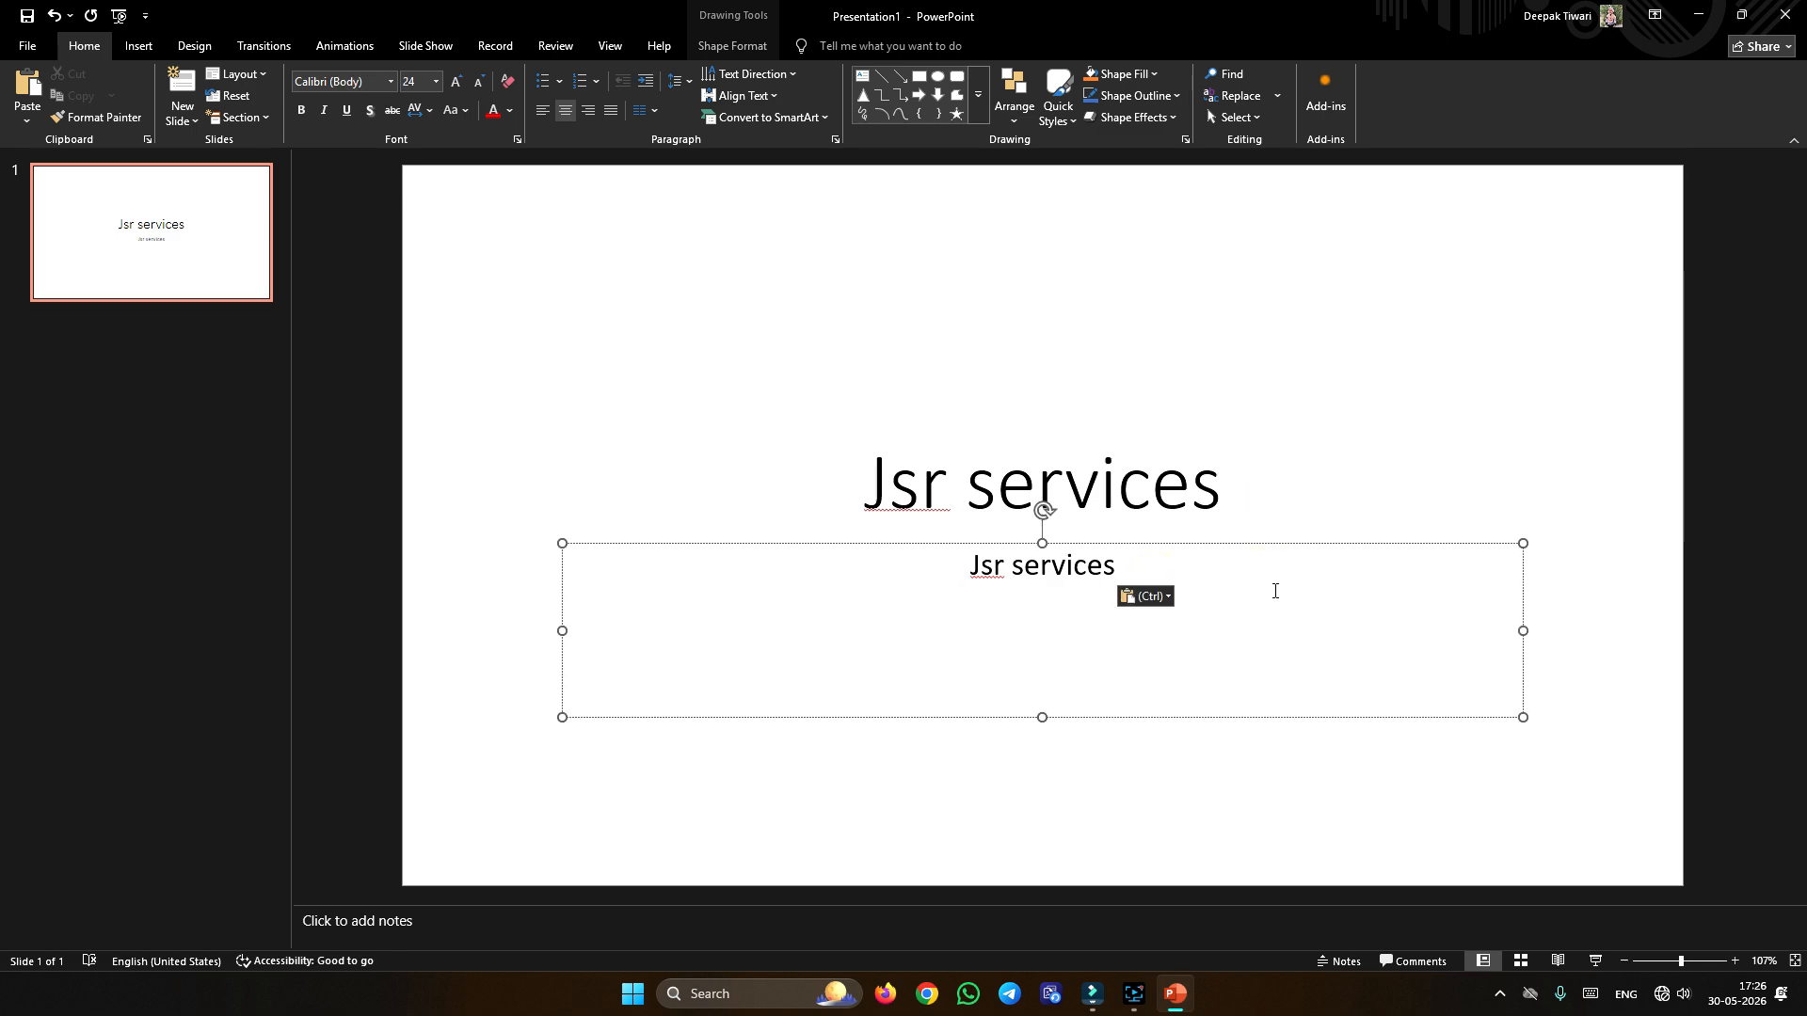
pyautogui.click(1288, 475)
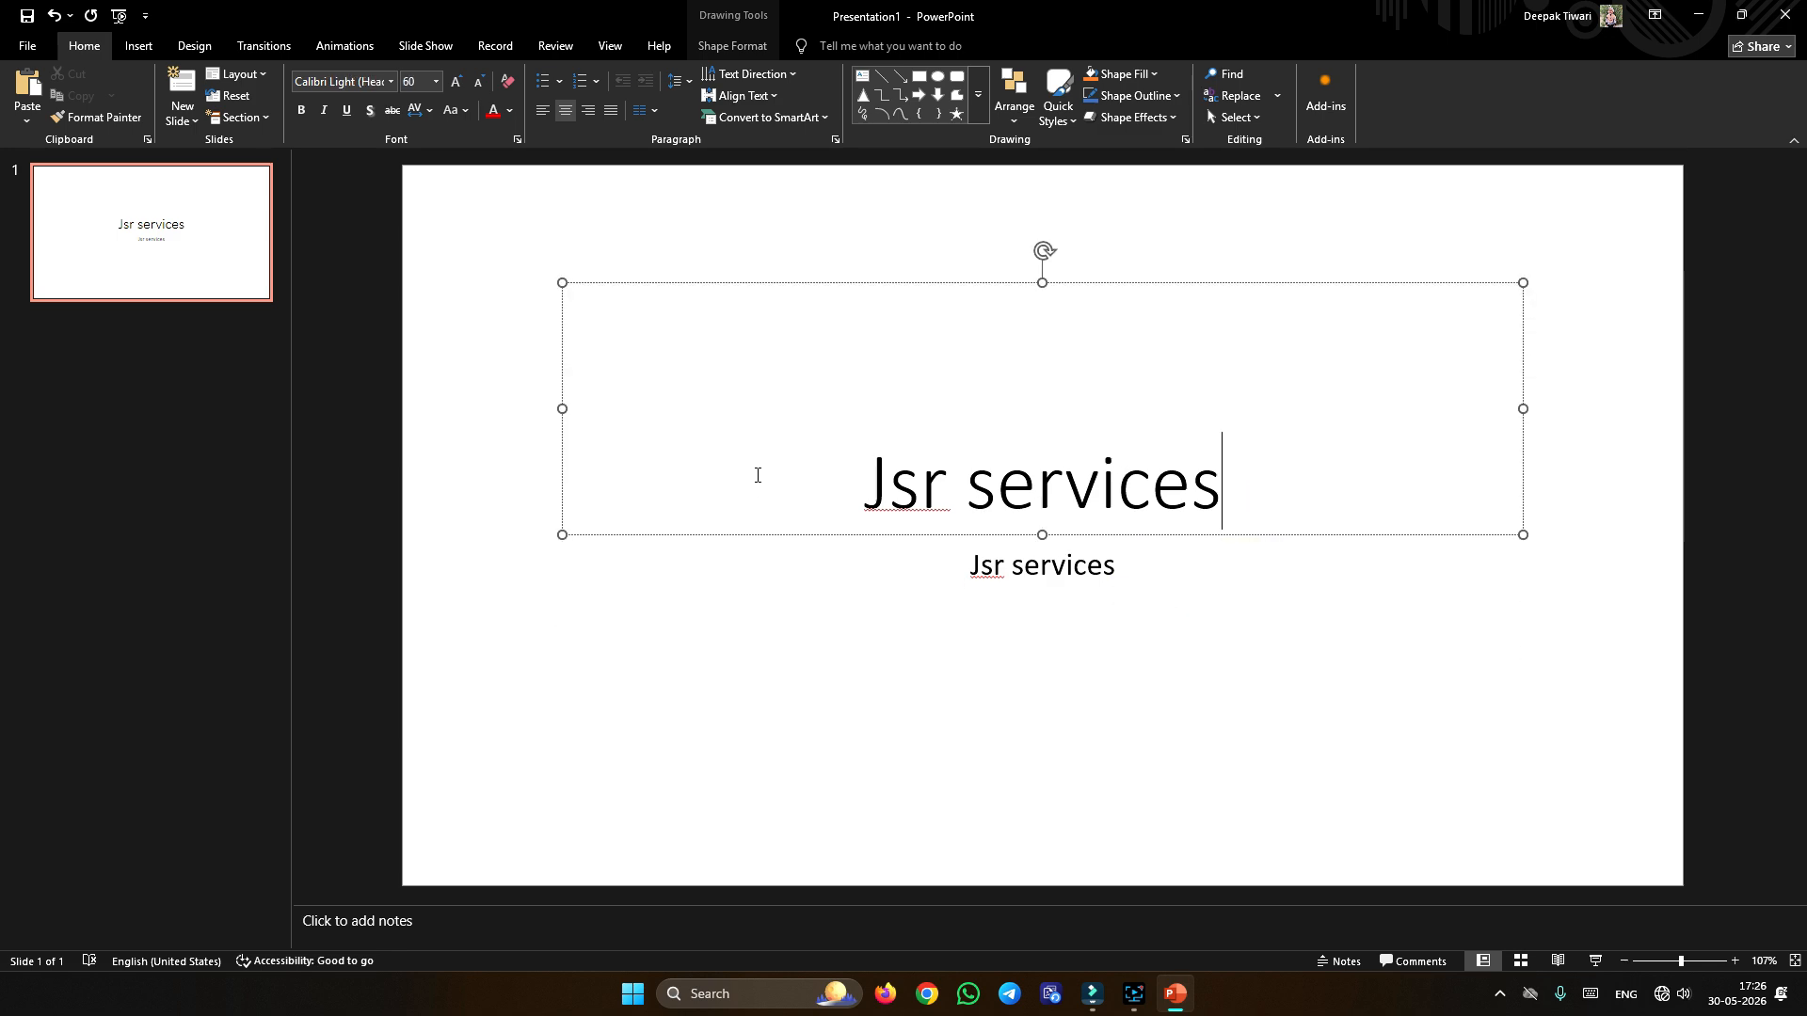
pyautogui.click(1161, 593)
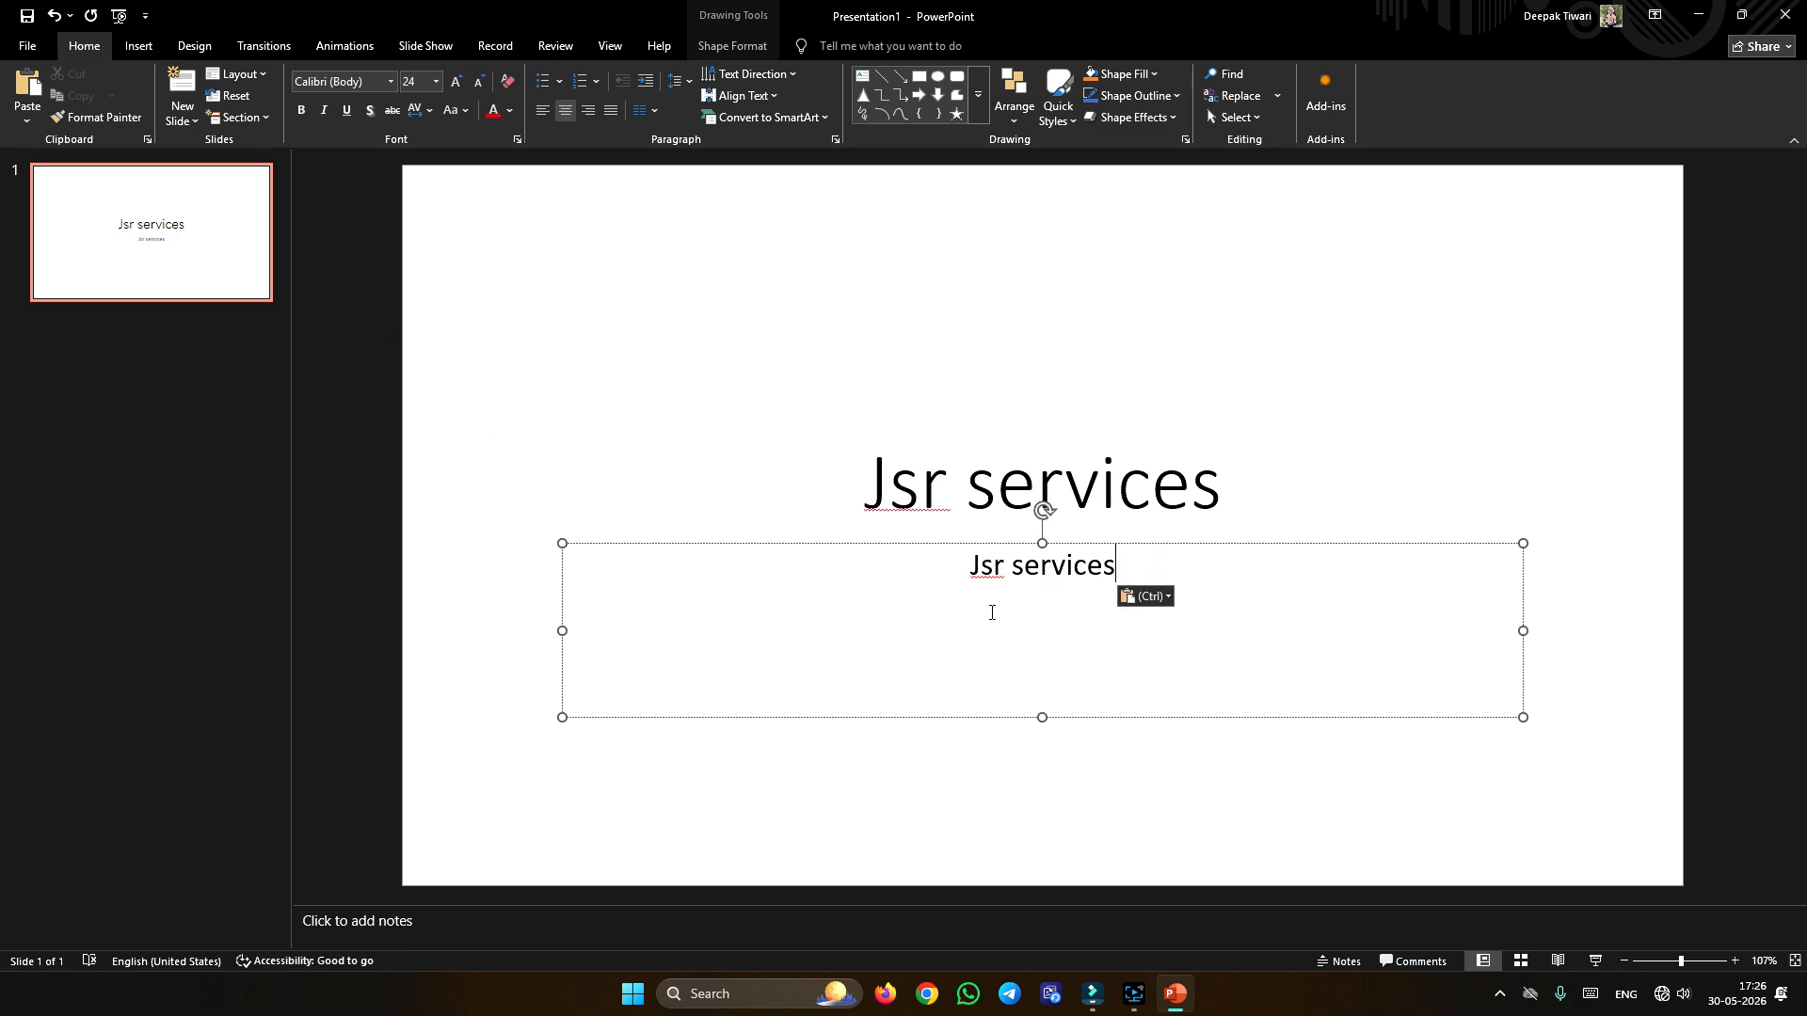
# Step: Cut the whole "Jsr services" text out of the title placeholder
pyautogui.click(811, 457)
pyautogui.moveTo(781, 467); pyautogui.dragTo(1344, 488)
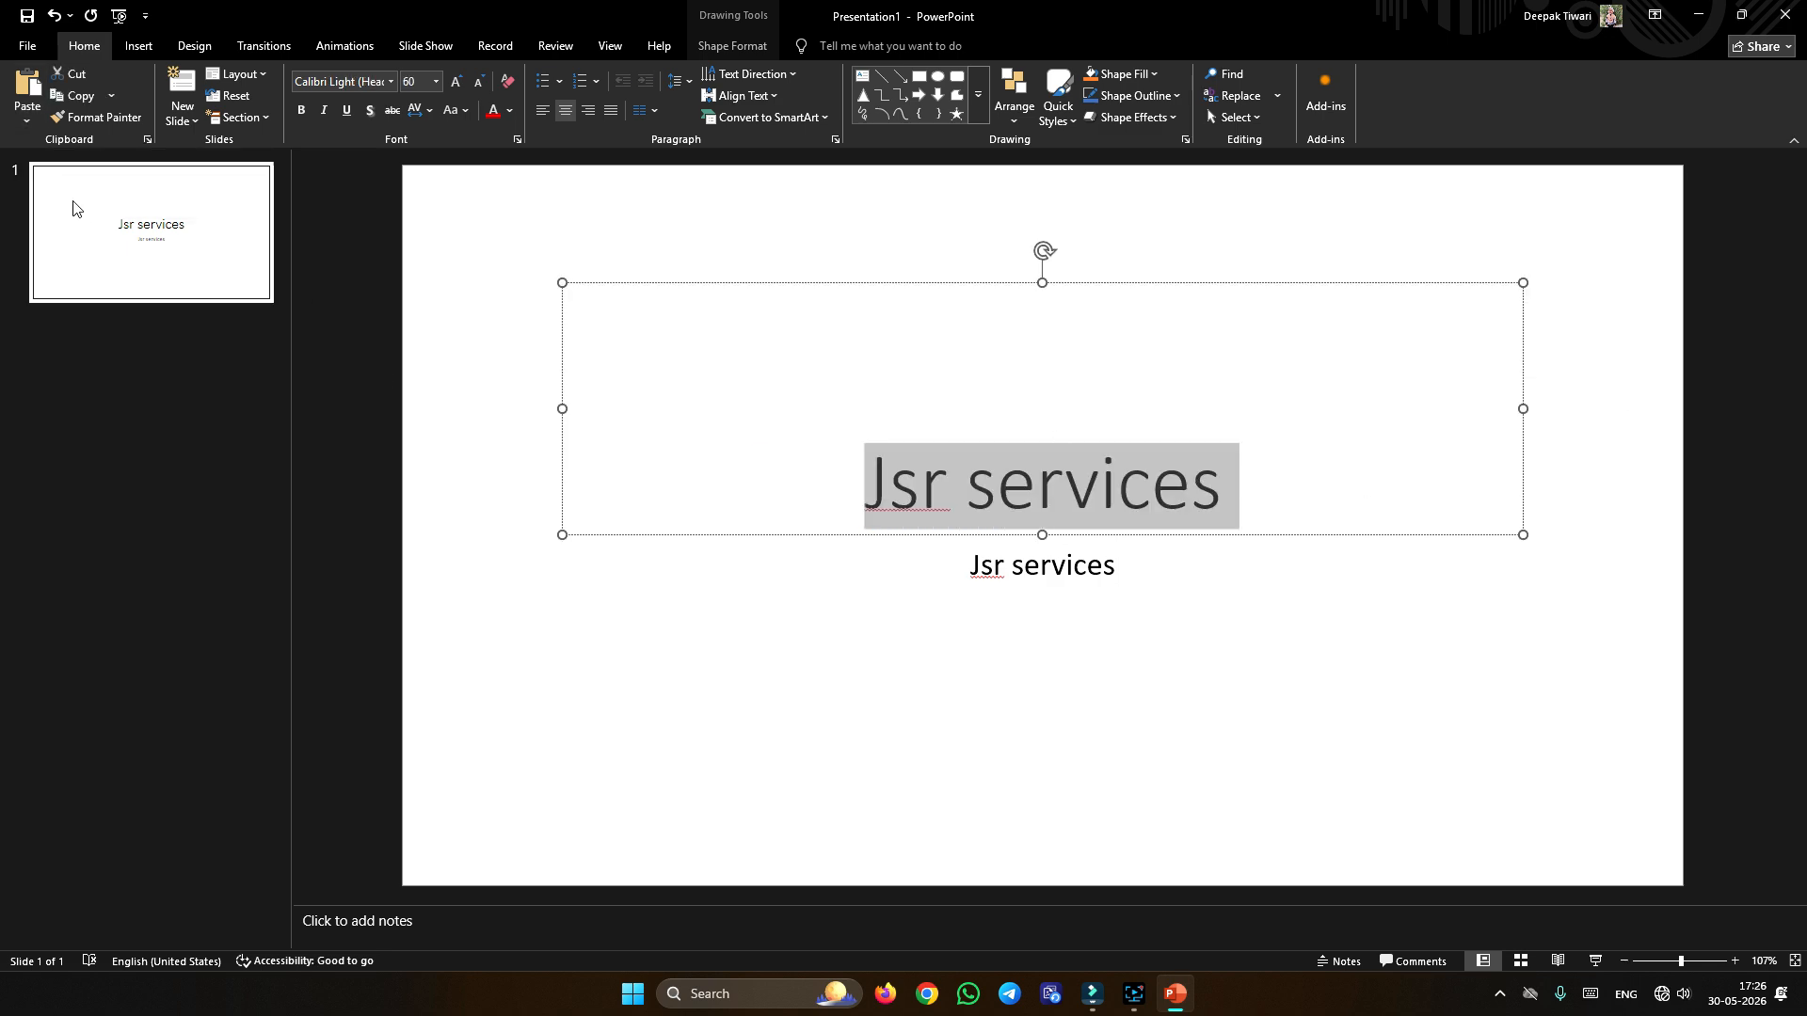
pyautogui.click(76, 78)
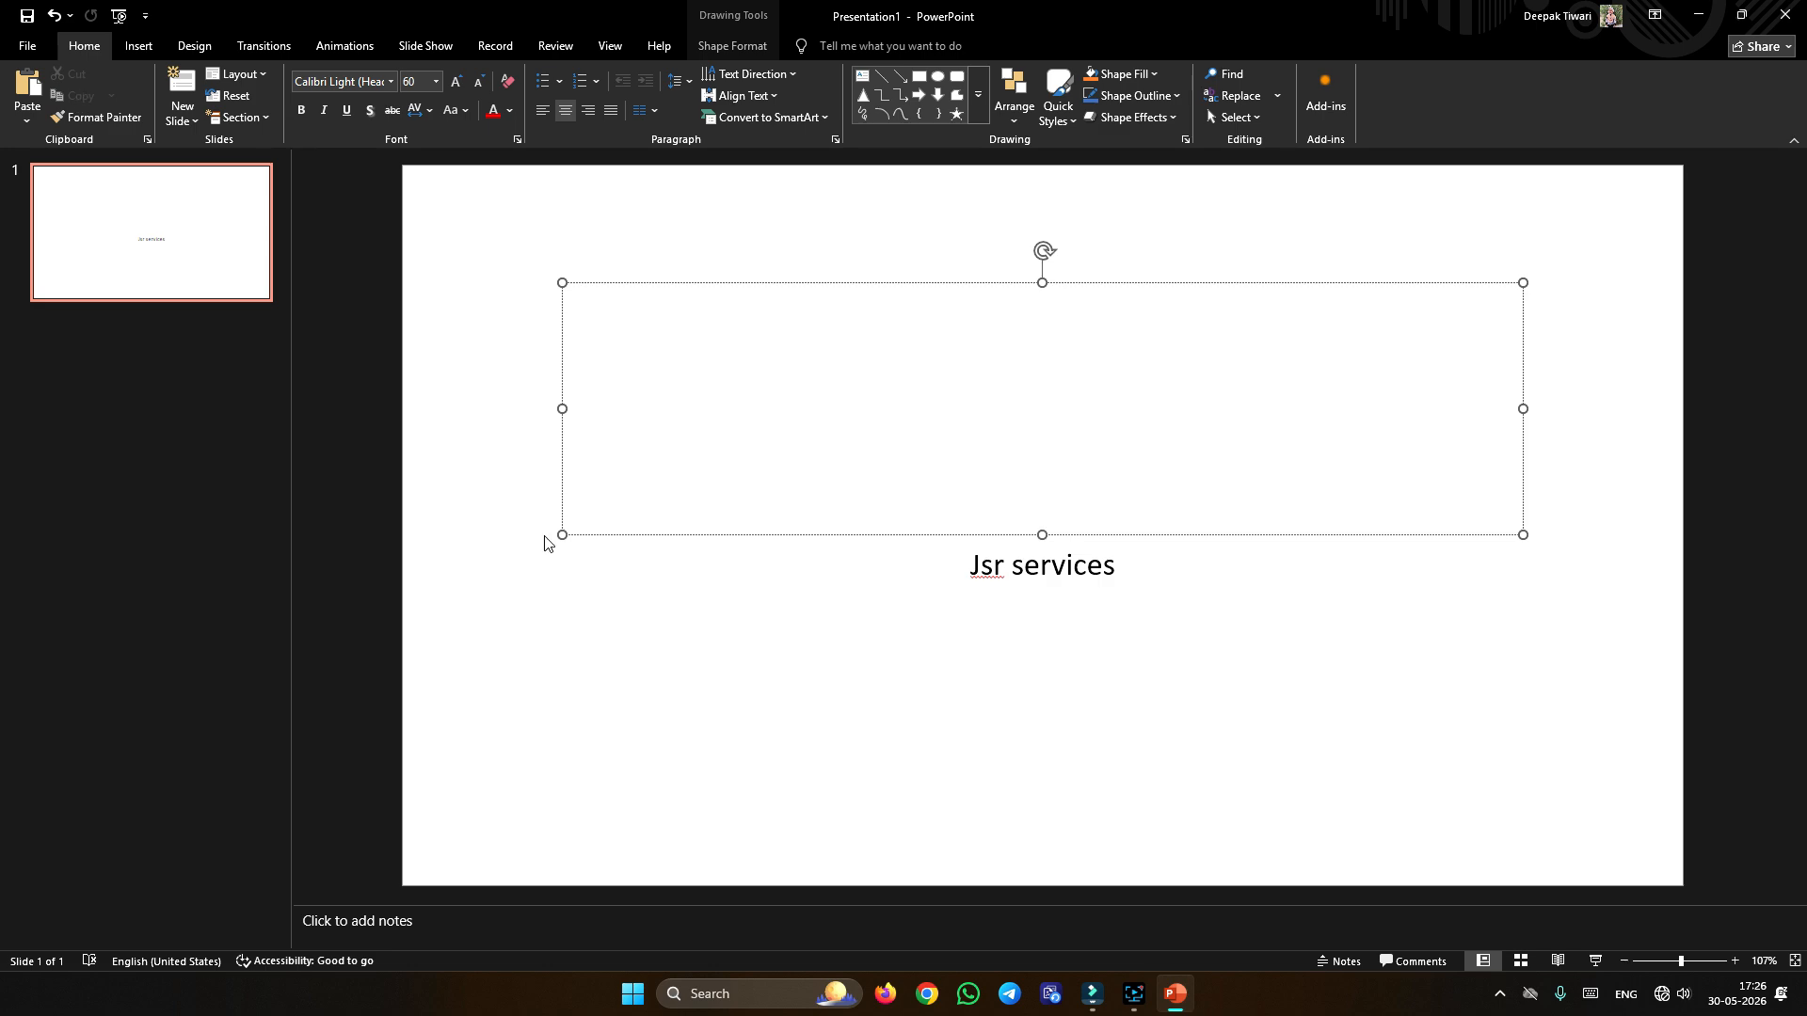
# Step: Delete the existing text in the subtitle placeholder and paste the cut title text "Jsr services" in its place
pyautogui.click(991, 611)
pyautogui.moveTo(1191, 573); pyautogui.dragTo(1103, 572)
pyautogui.tripleClick(1190, 569)
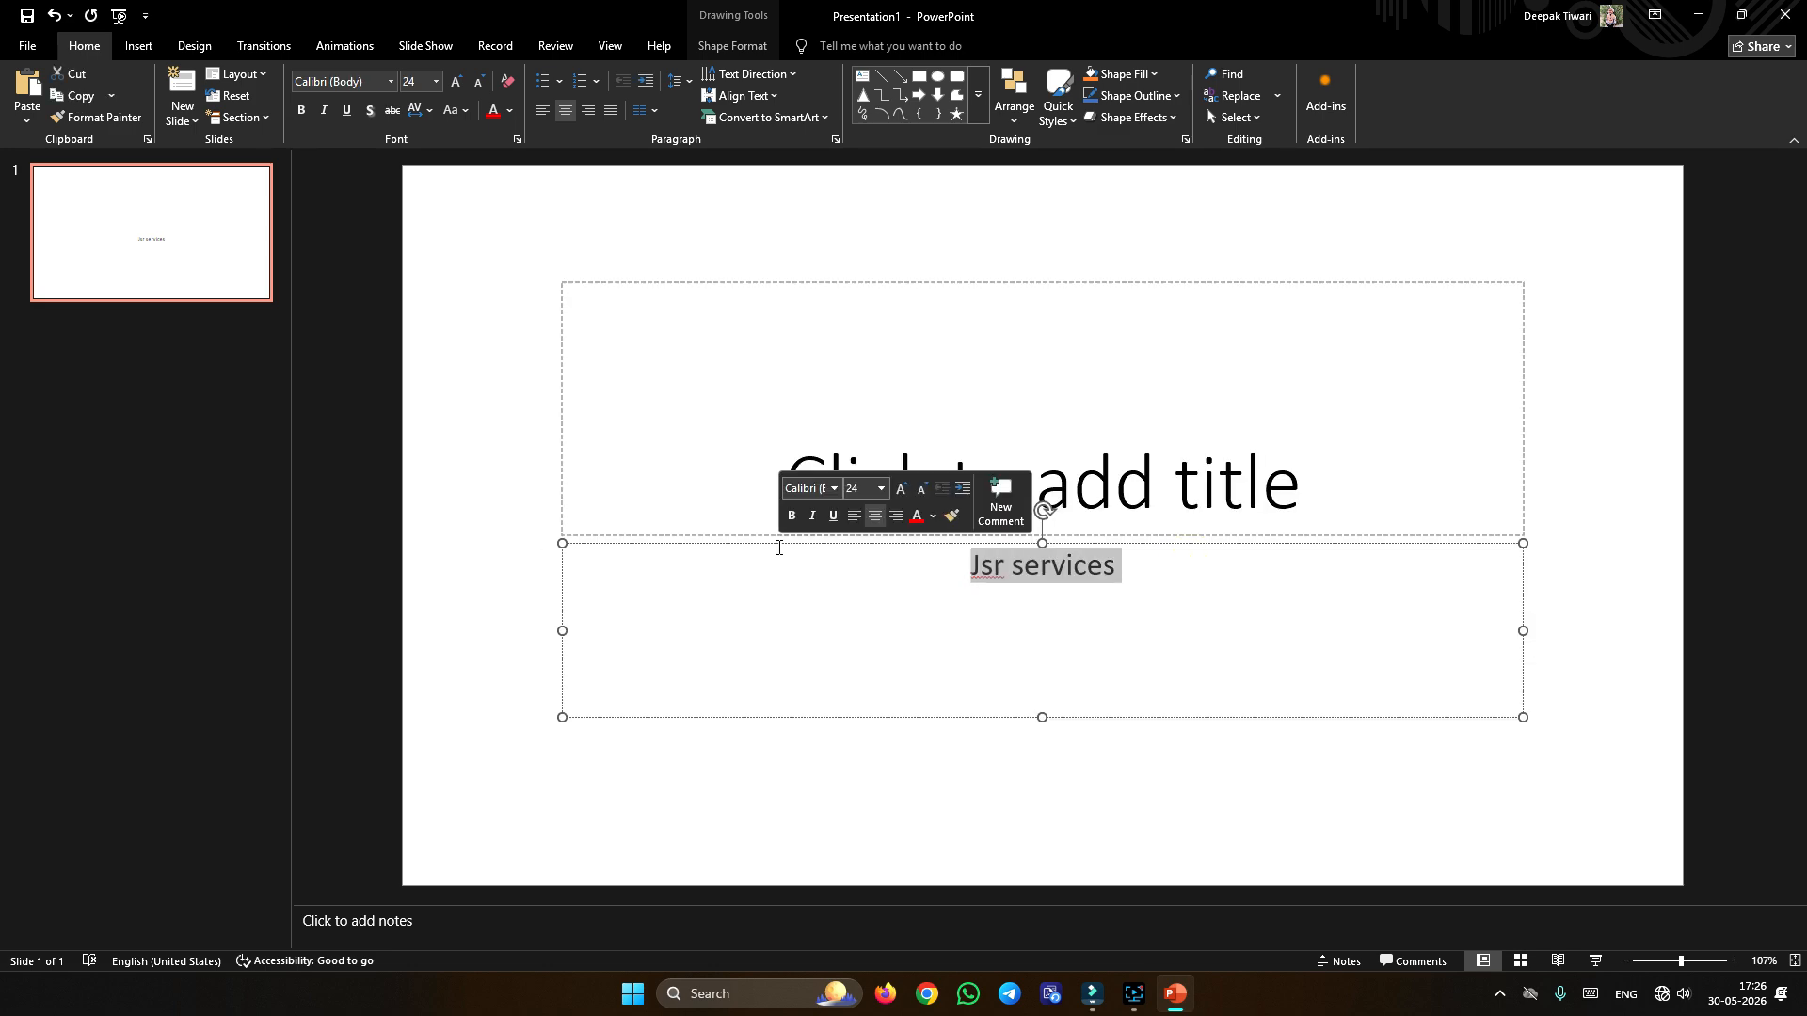
pyautogui.press('Delete')
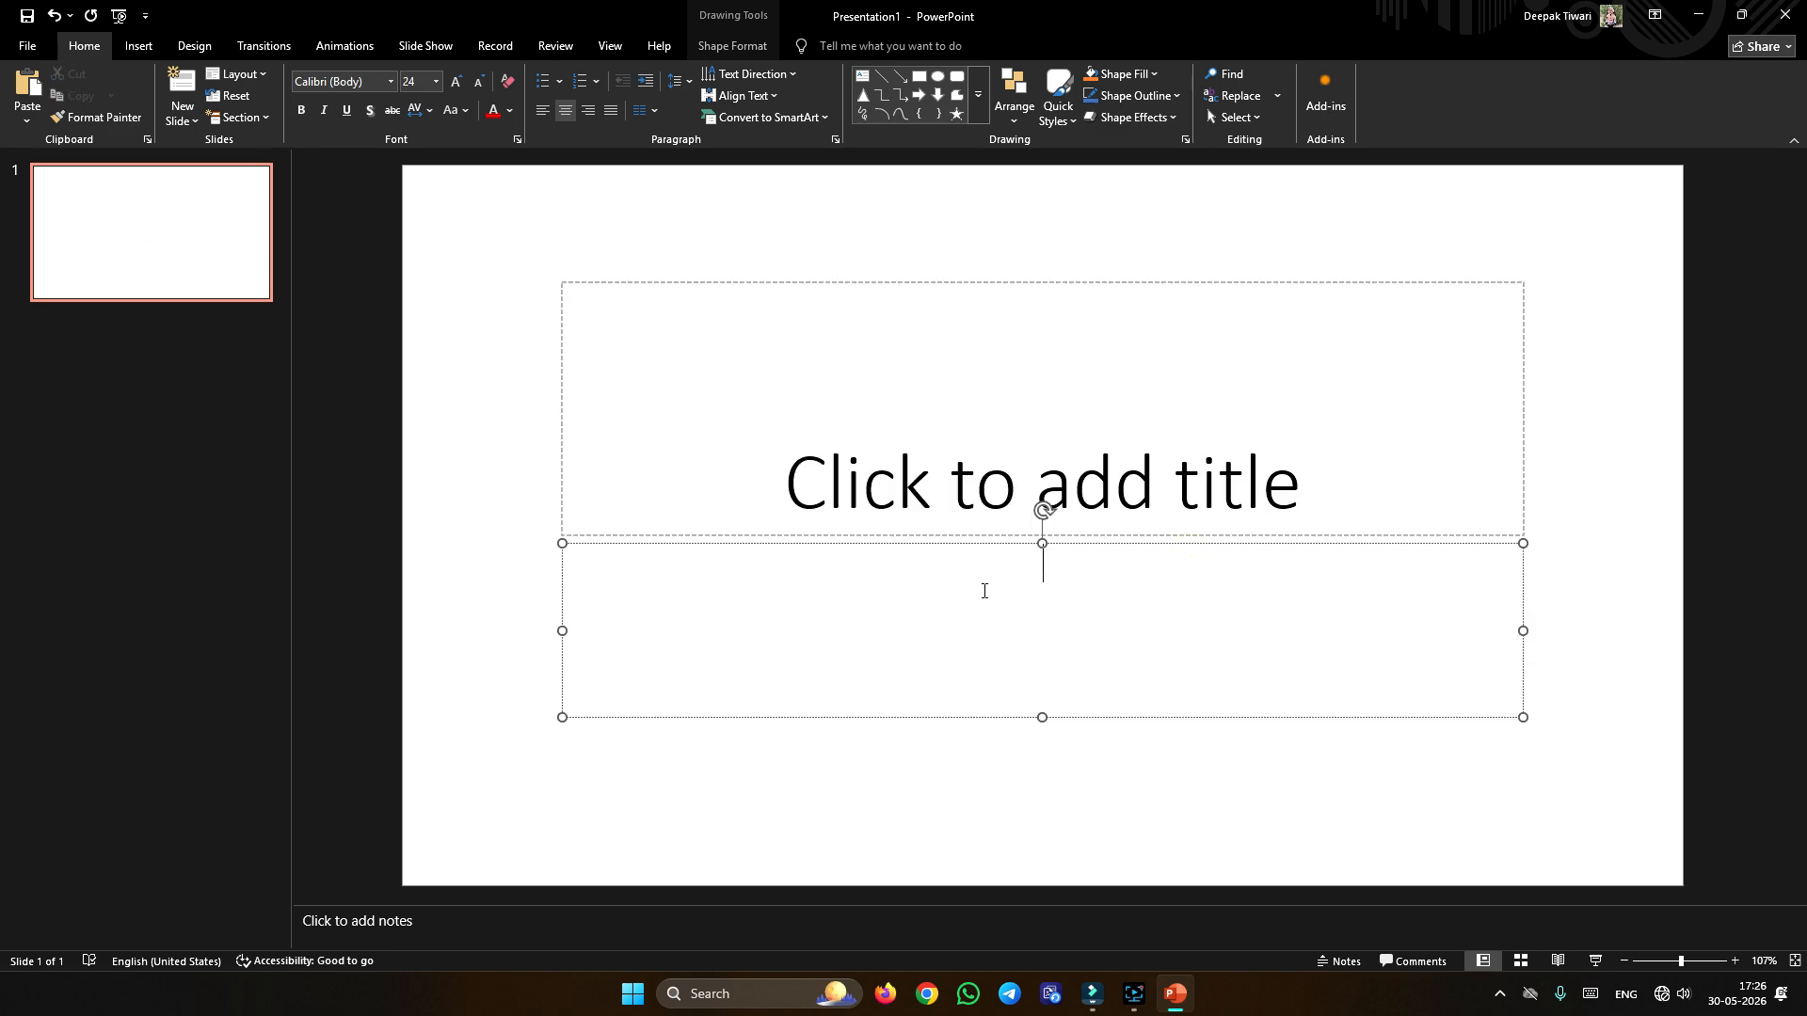
pyautogui.click(981, 600)
pyautogui.click(27, 92)
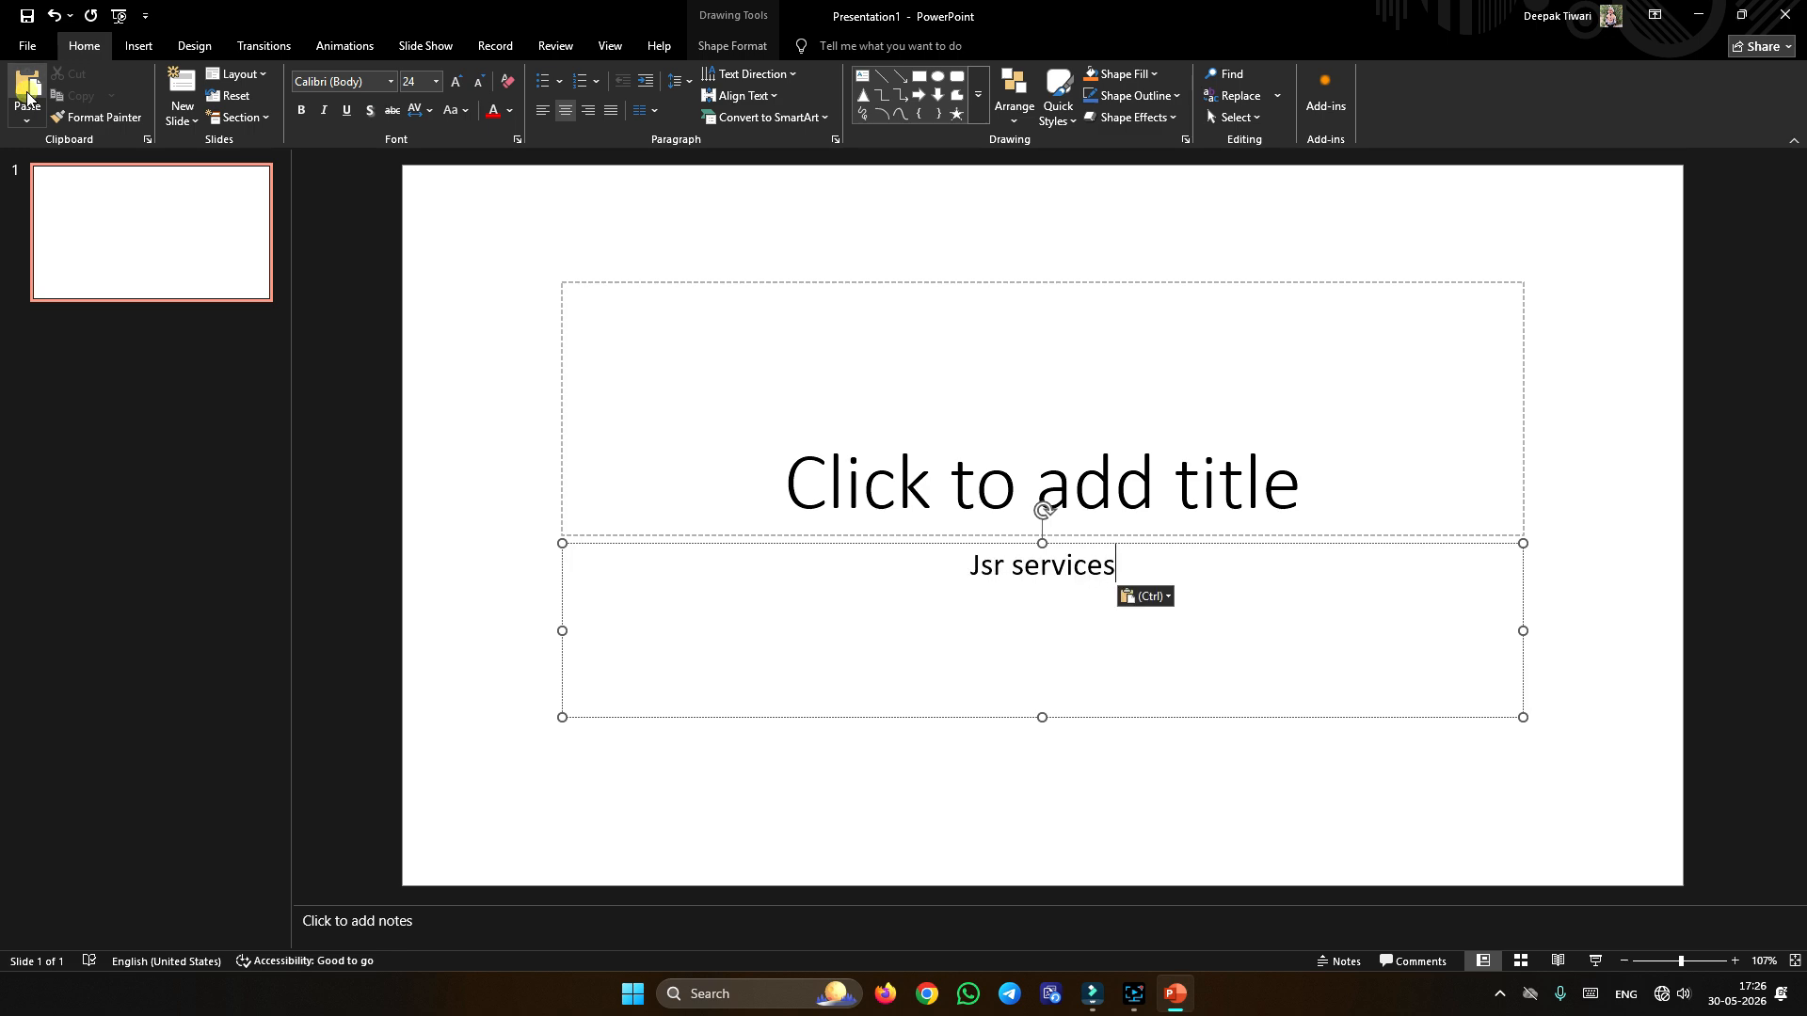
pyautogui.click(969, 461)
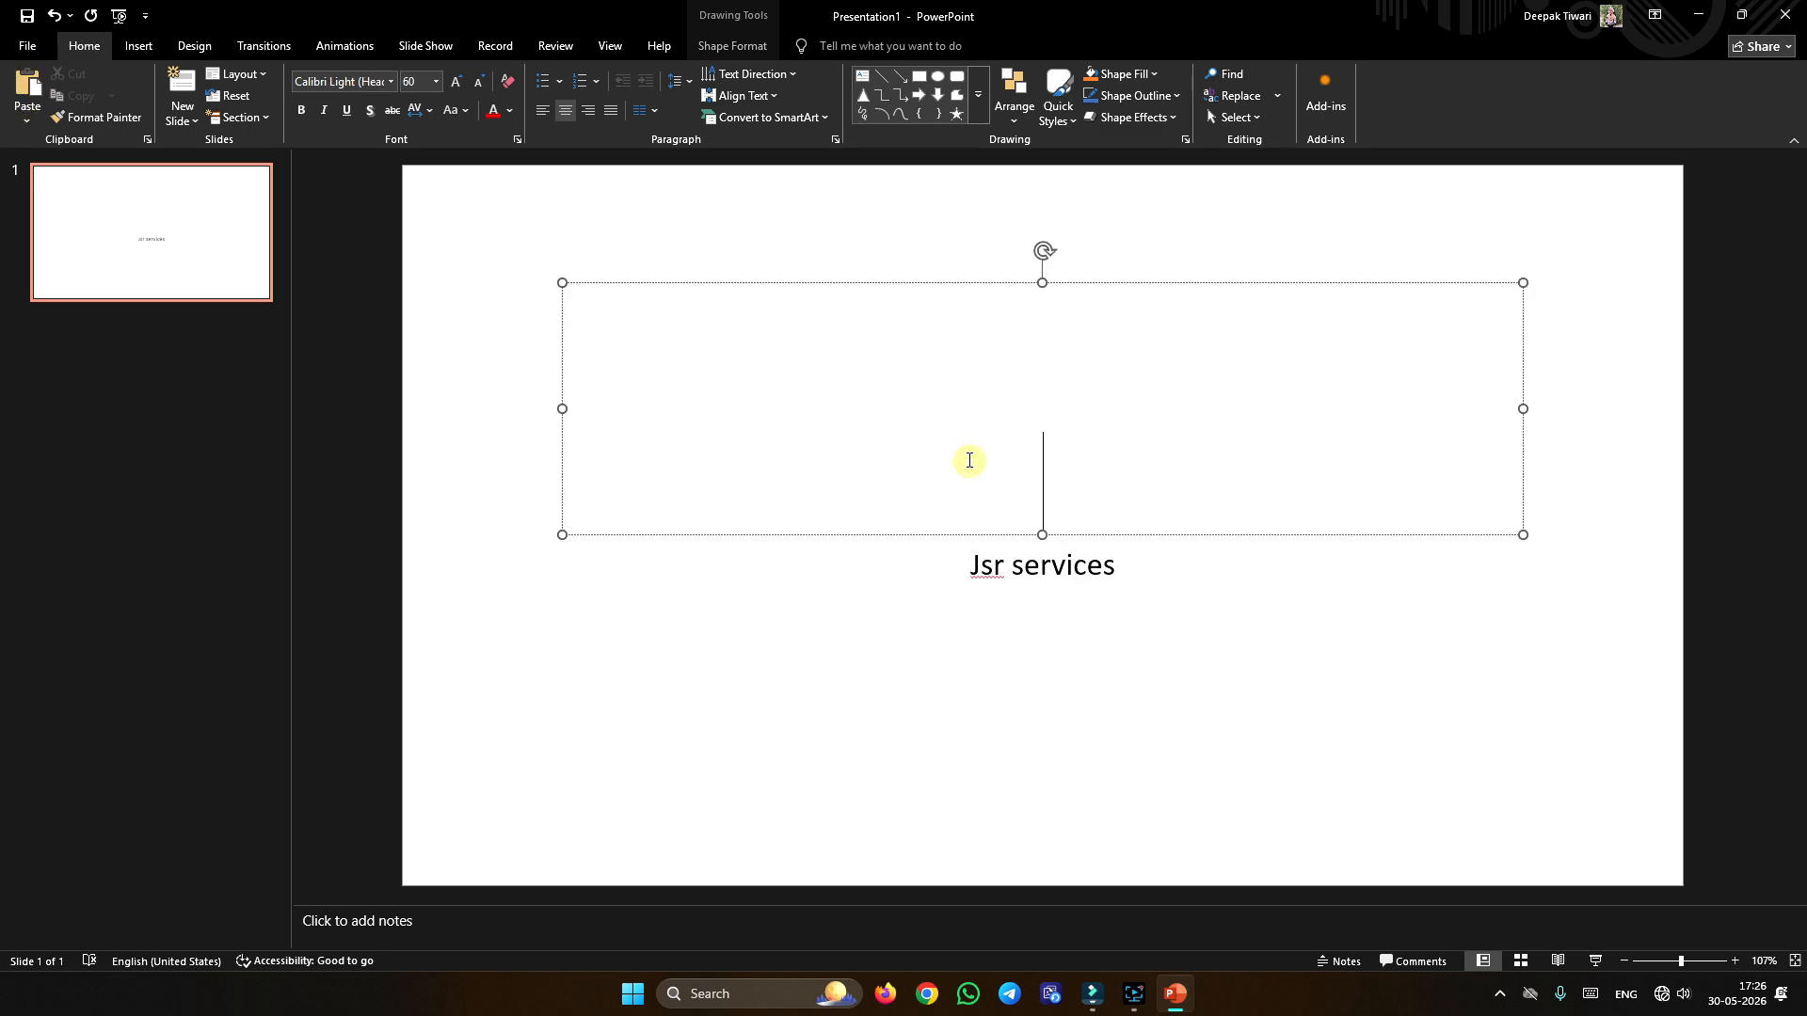
pyautogui.click(1012, 640)
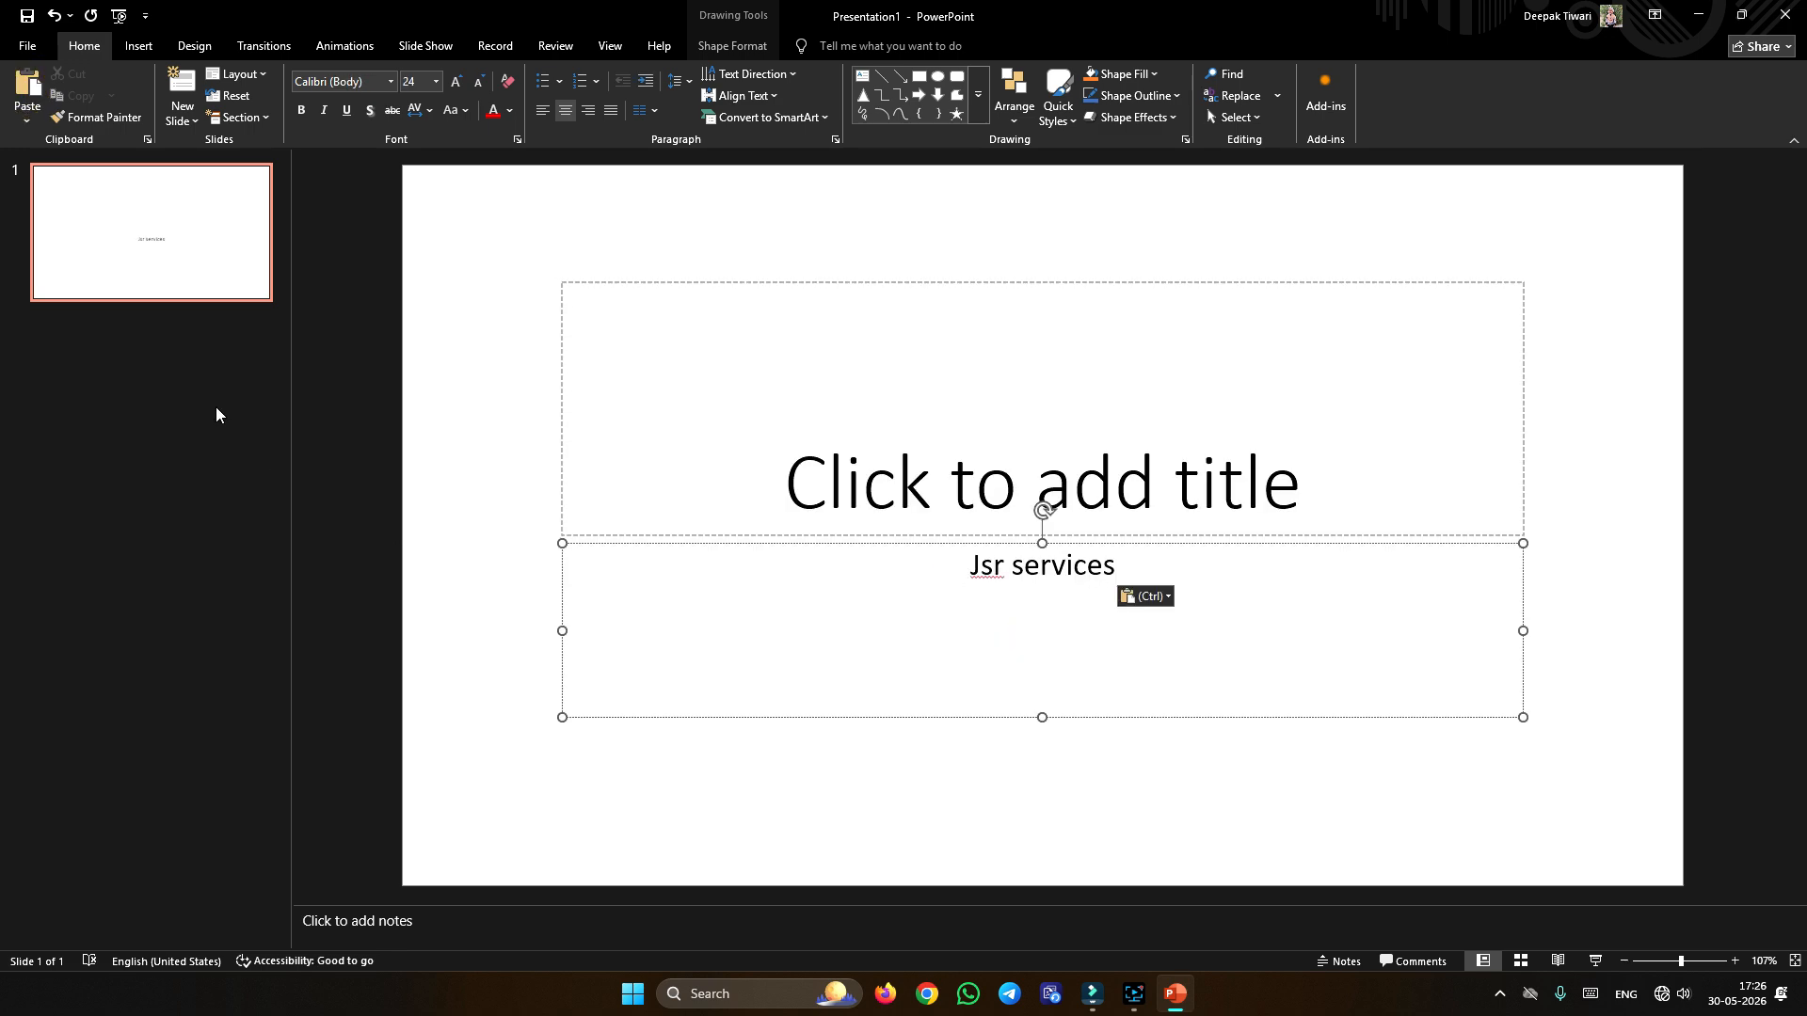
pyautogui.click(1019, 508)
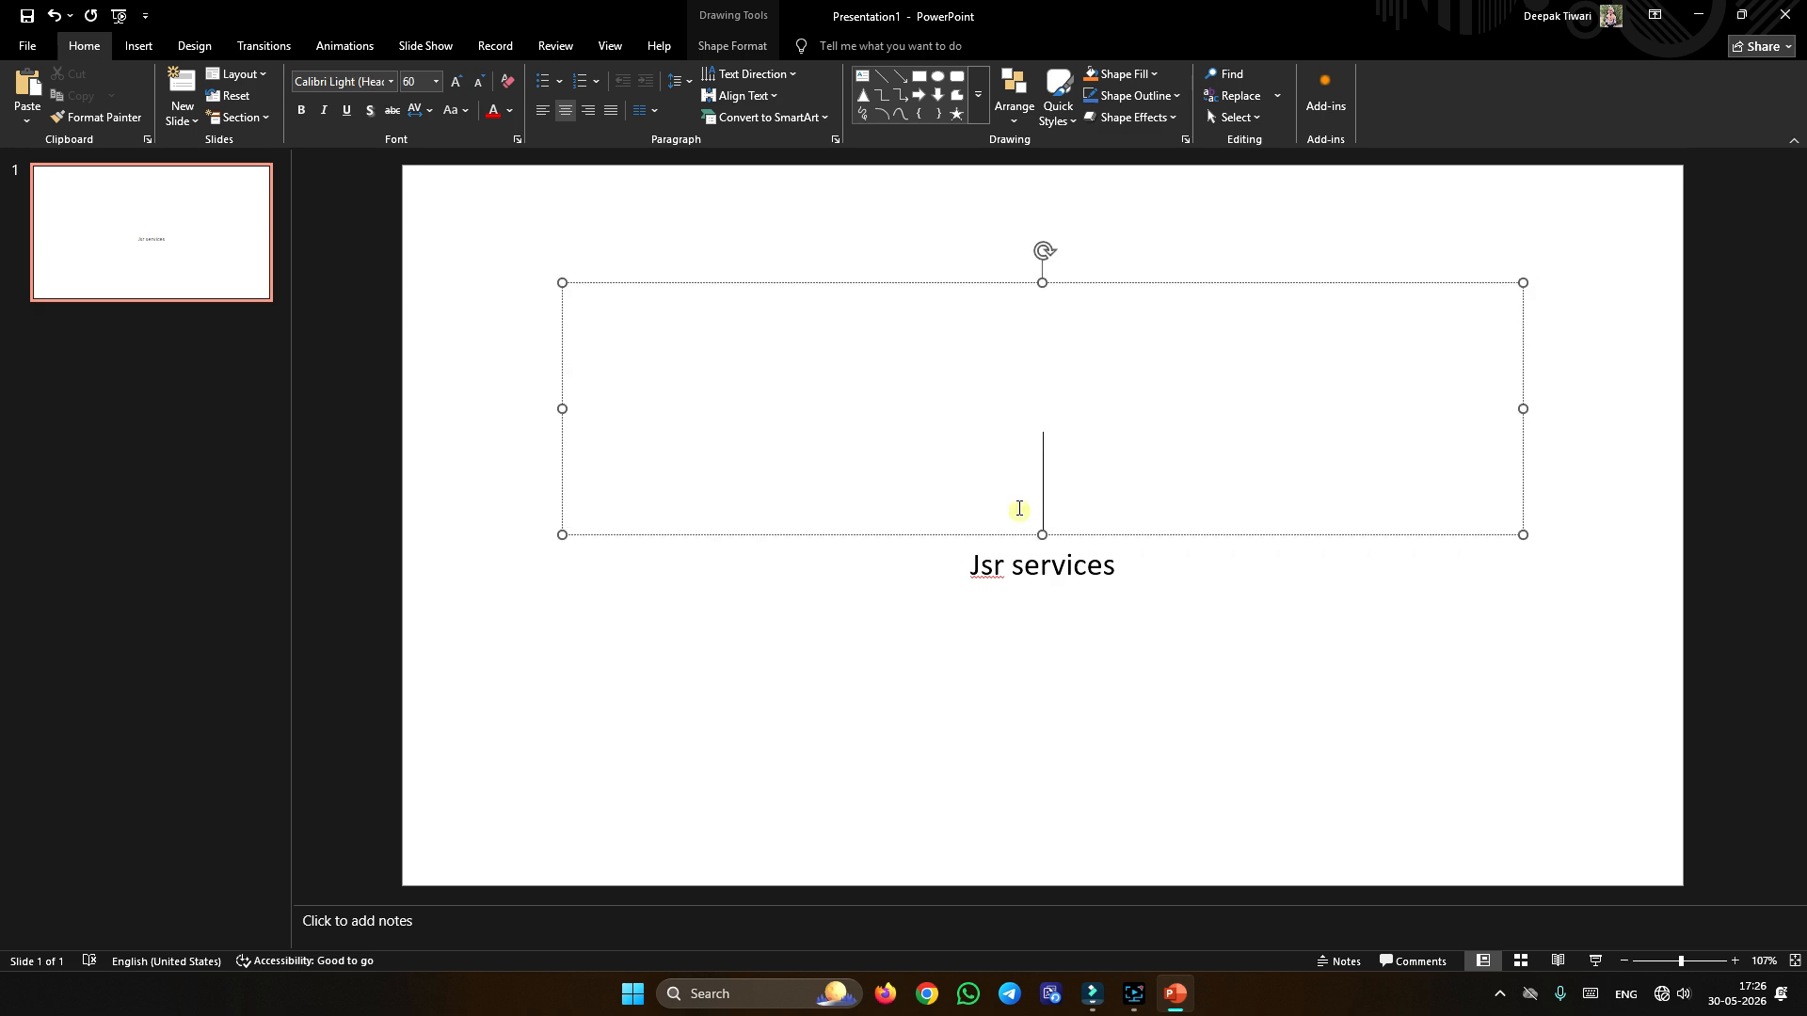
pyautogui.click(891, 584)
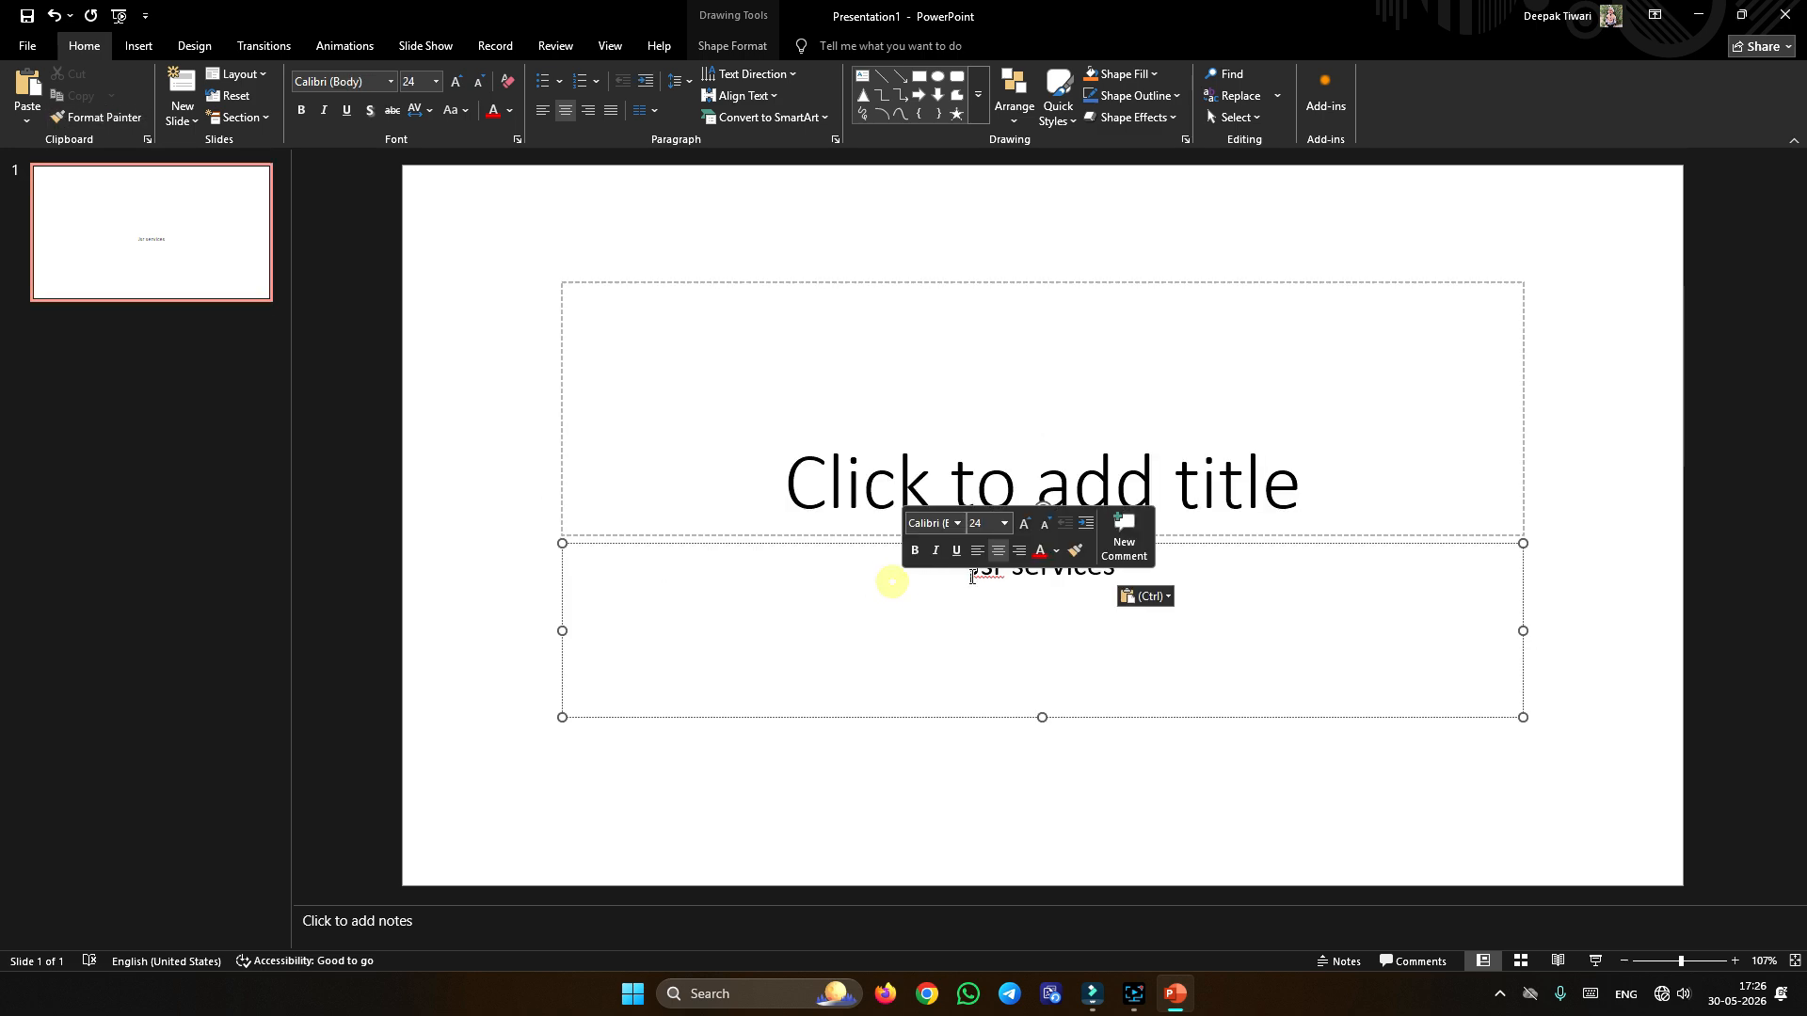
# Step: Copy the subtitle text "Jsr services" and paste it into the empty title placeholder
pyautogui.tripleClick(862, 555)
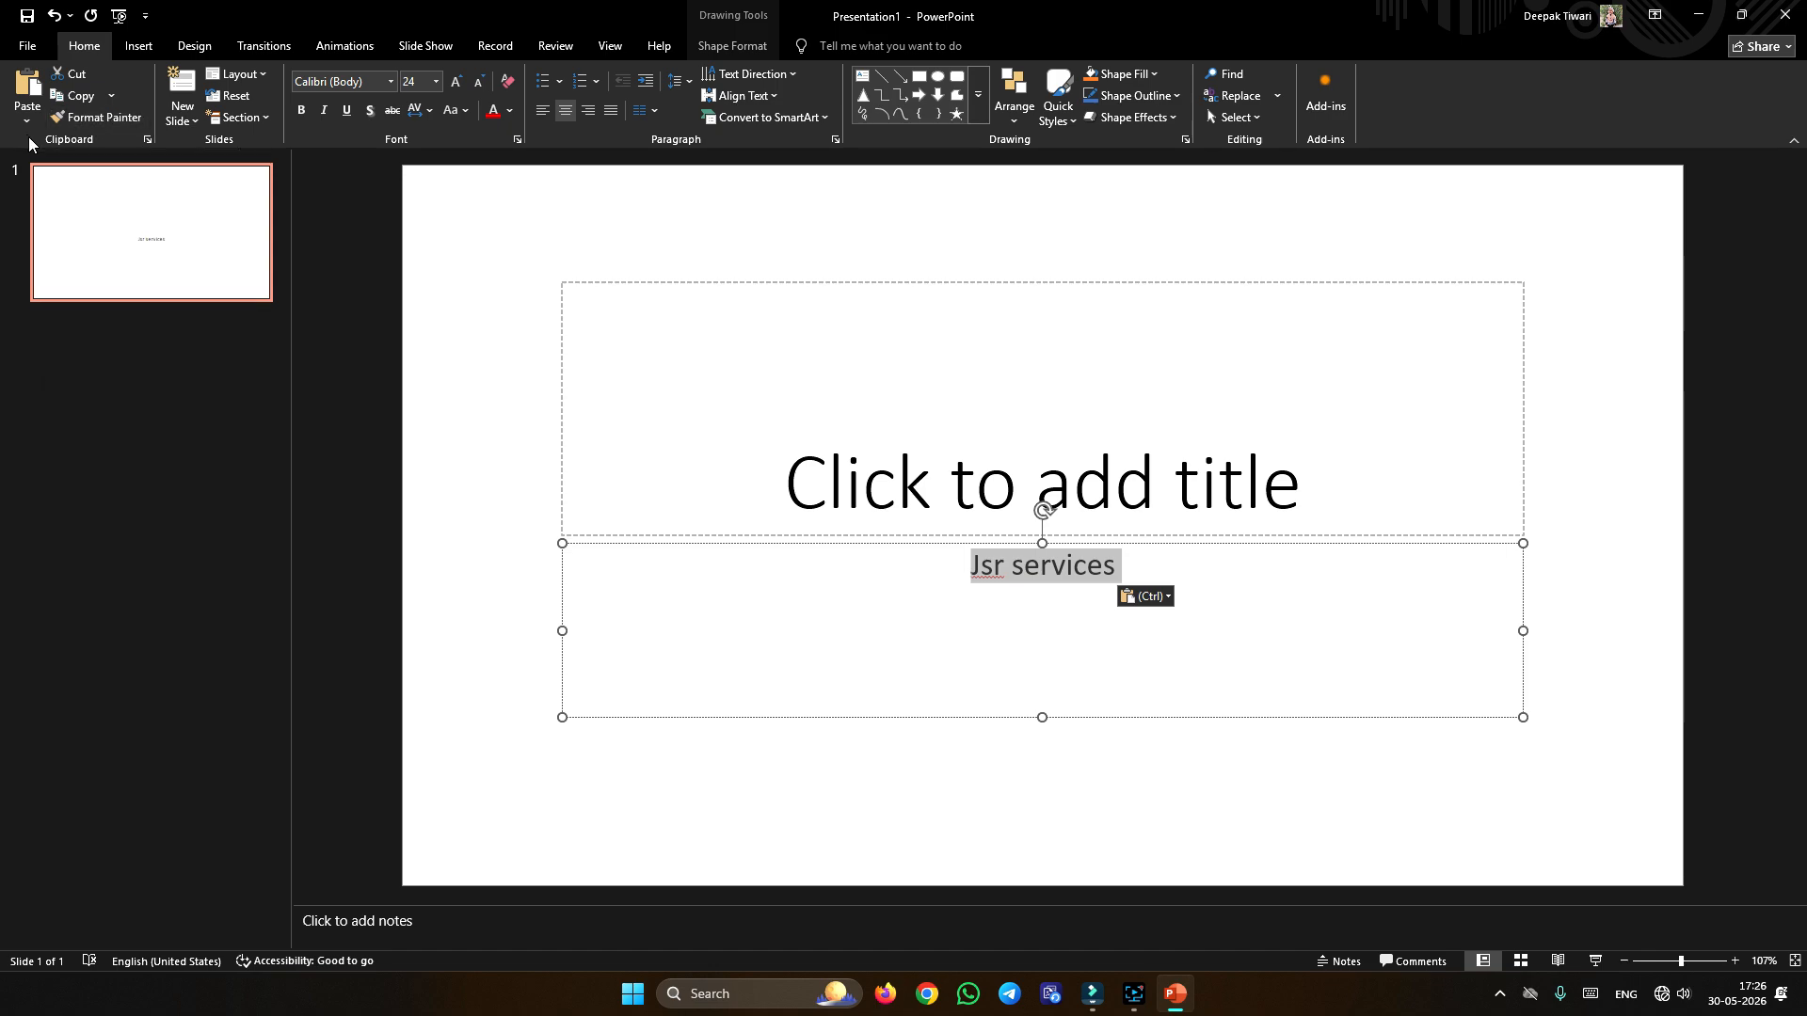
pyautogui.click(936, 609)
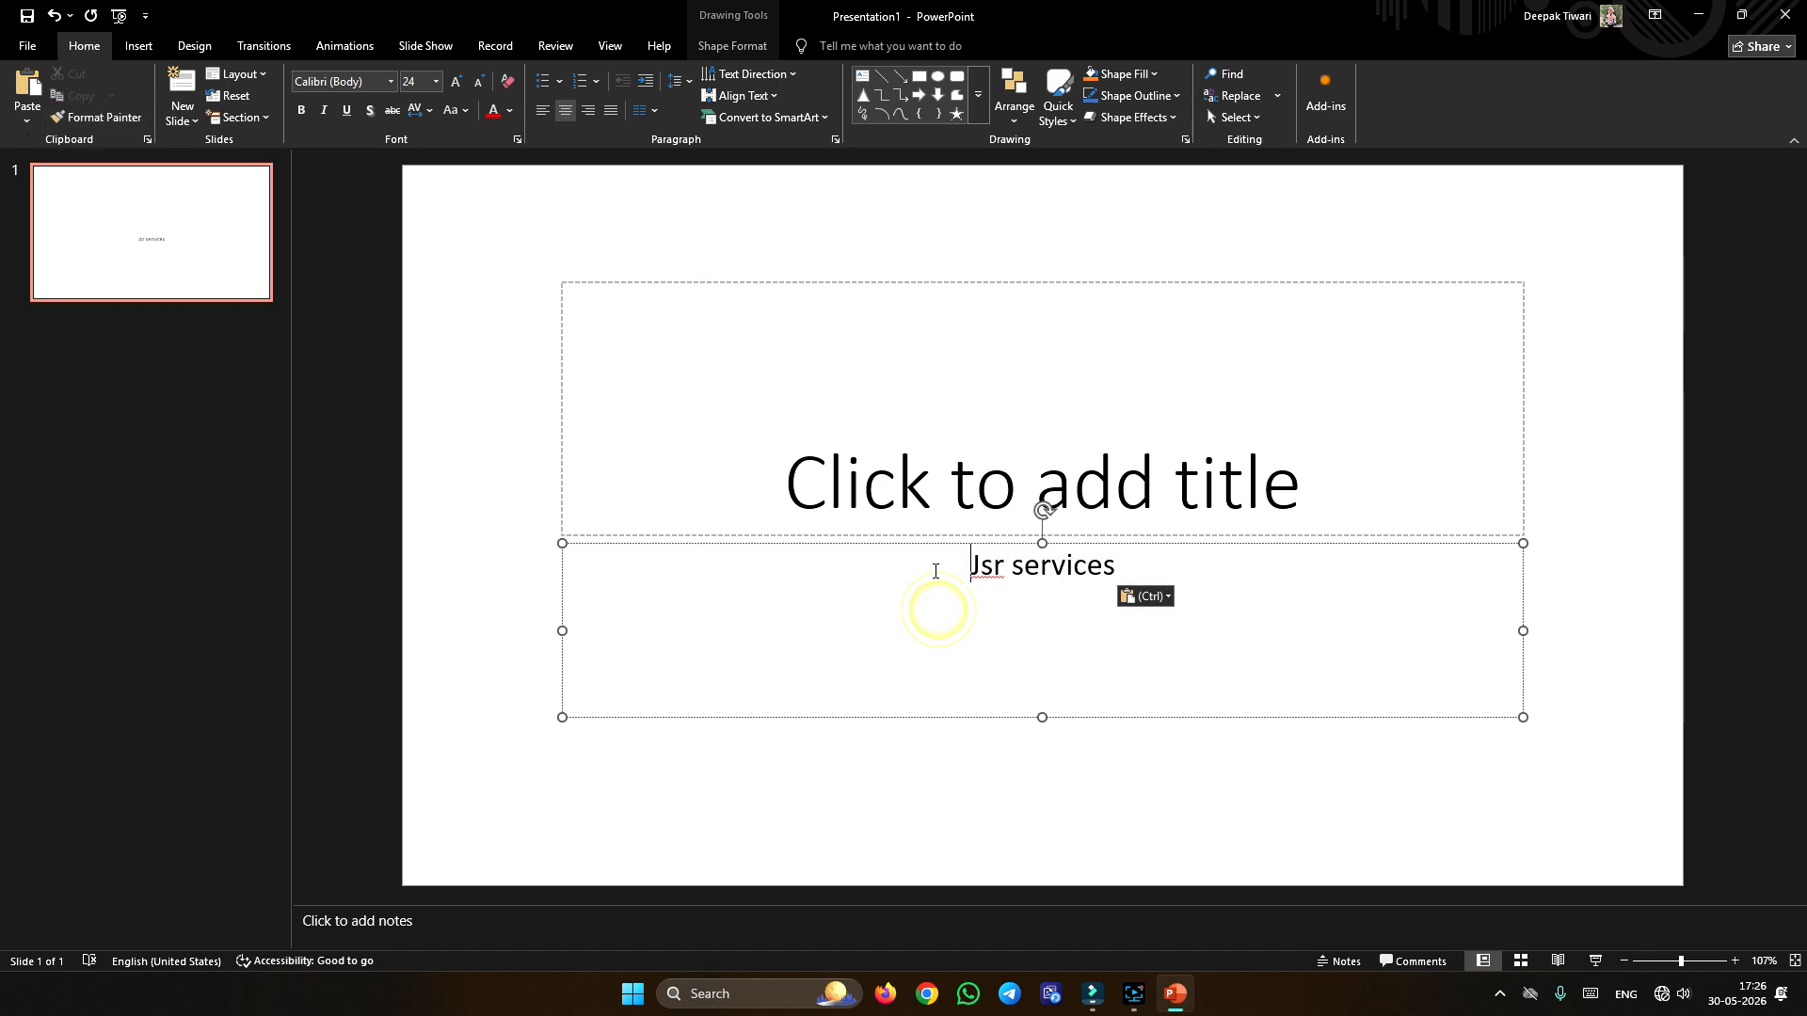
pyautogui.moveTo(931, 572); pyautogui.dragTo(1146, 568)
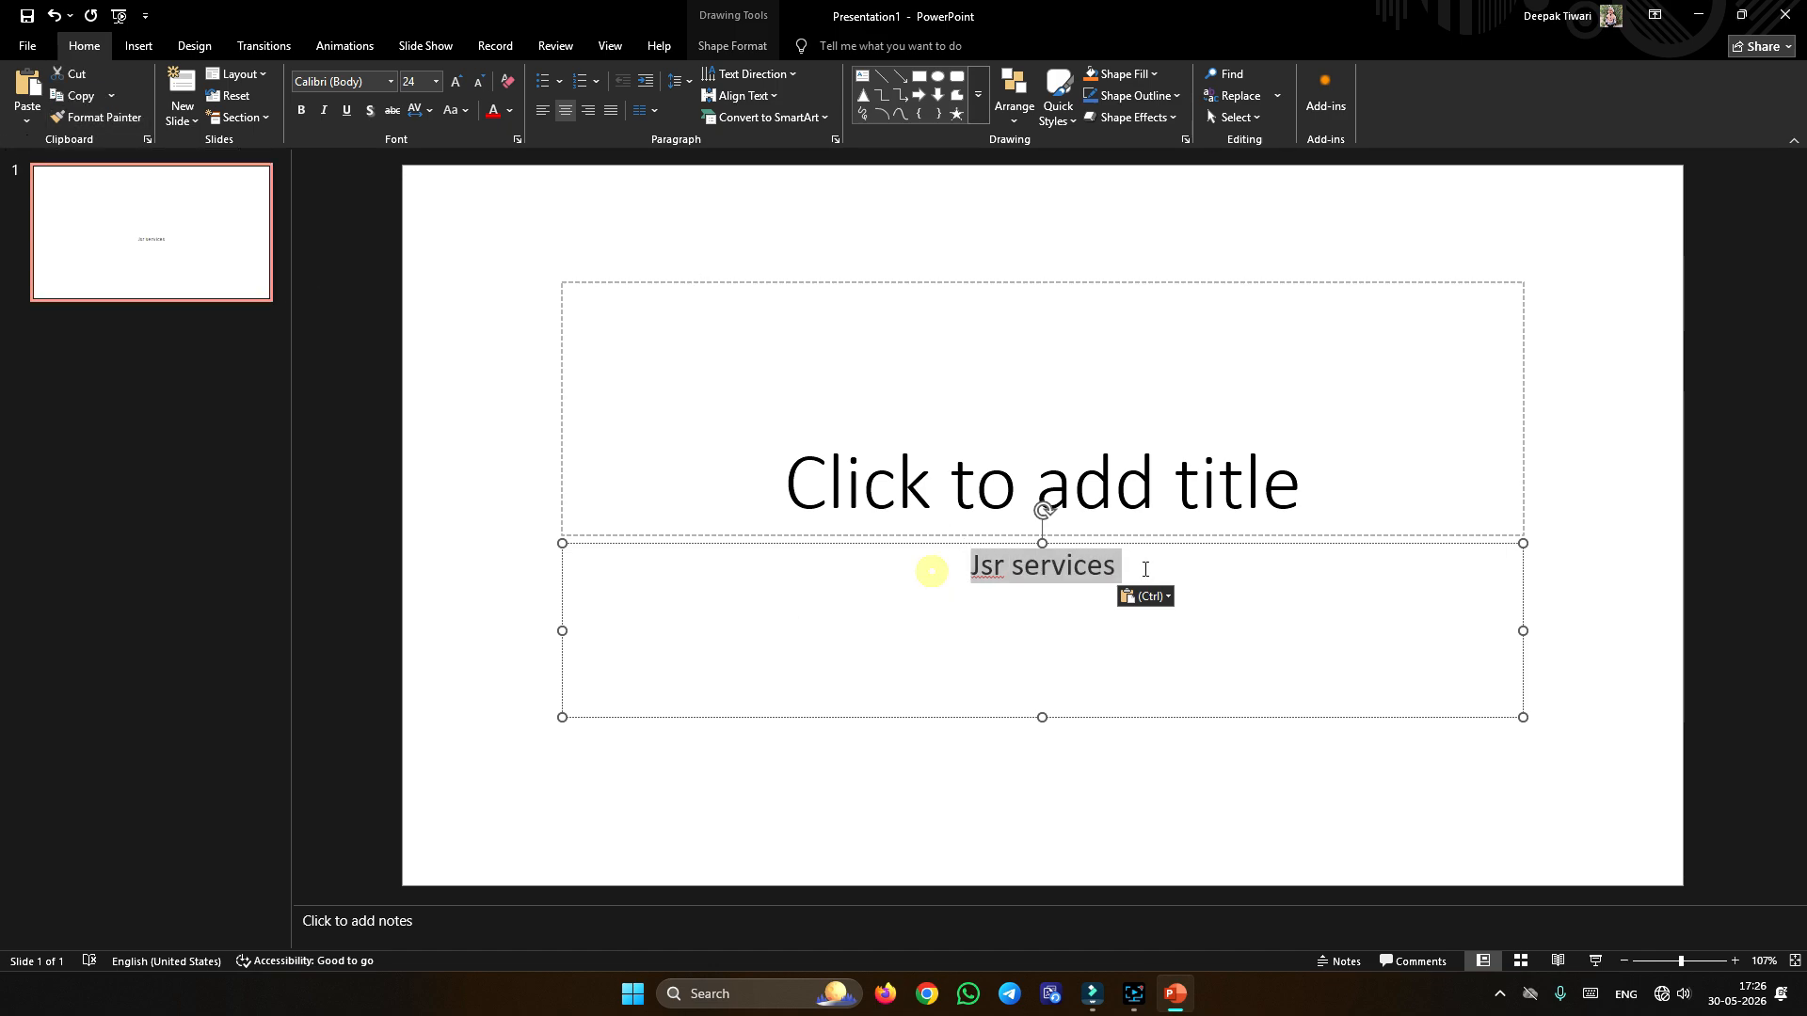
pyautogui.rightClick(1027, 576)
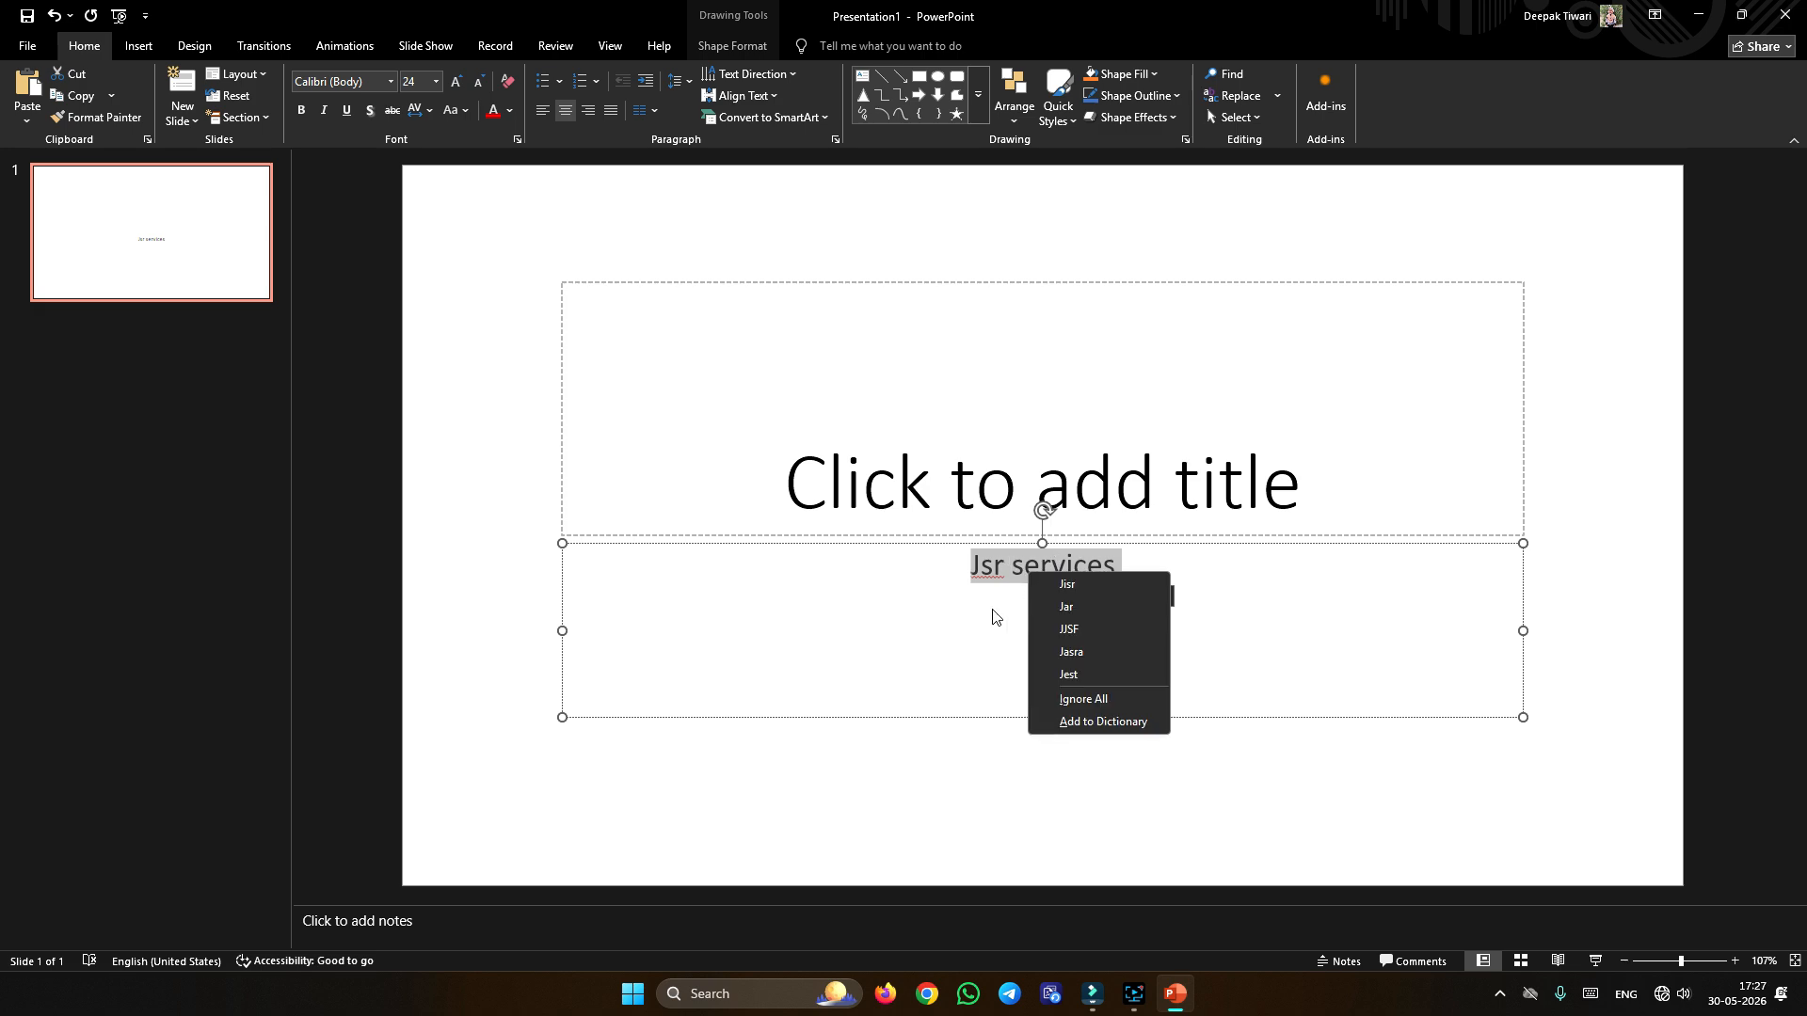
pyautogui.click(930, 607)
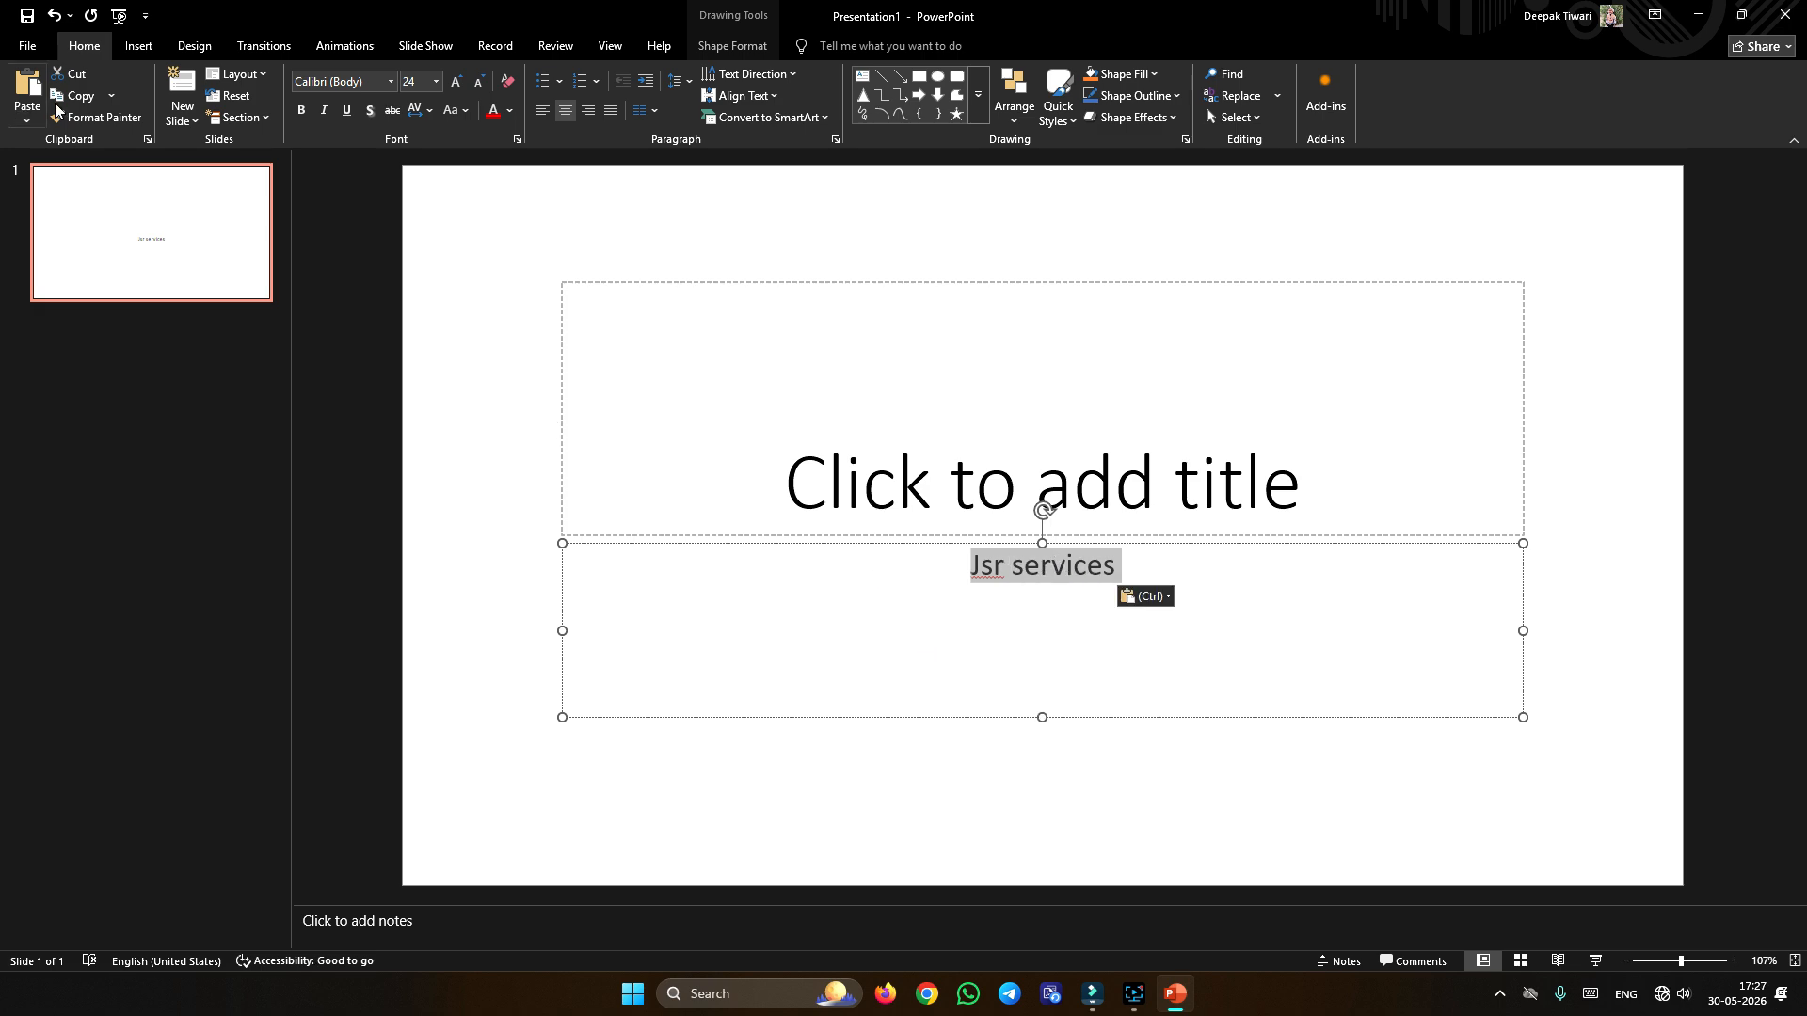
pyautogui.click(790, 421)
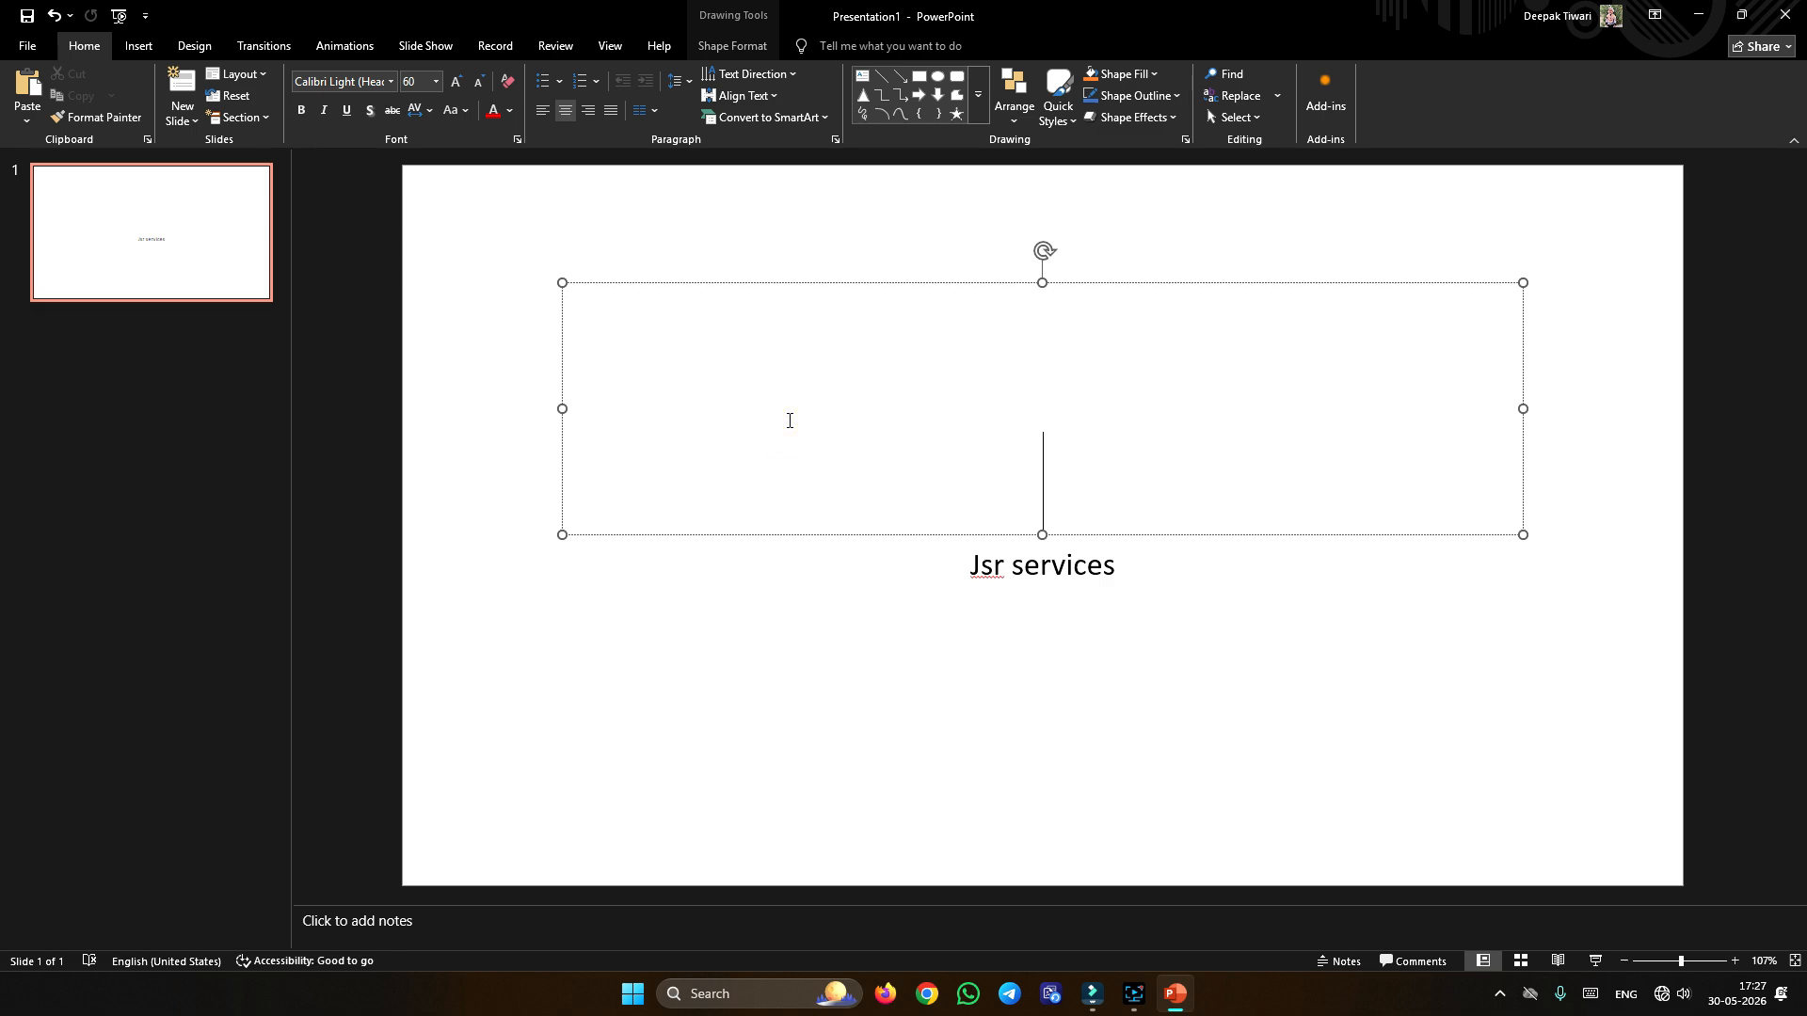
pyautogui.click(27, 86)
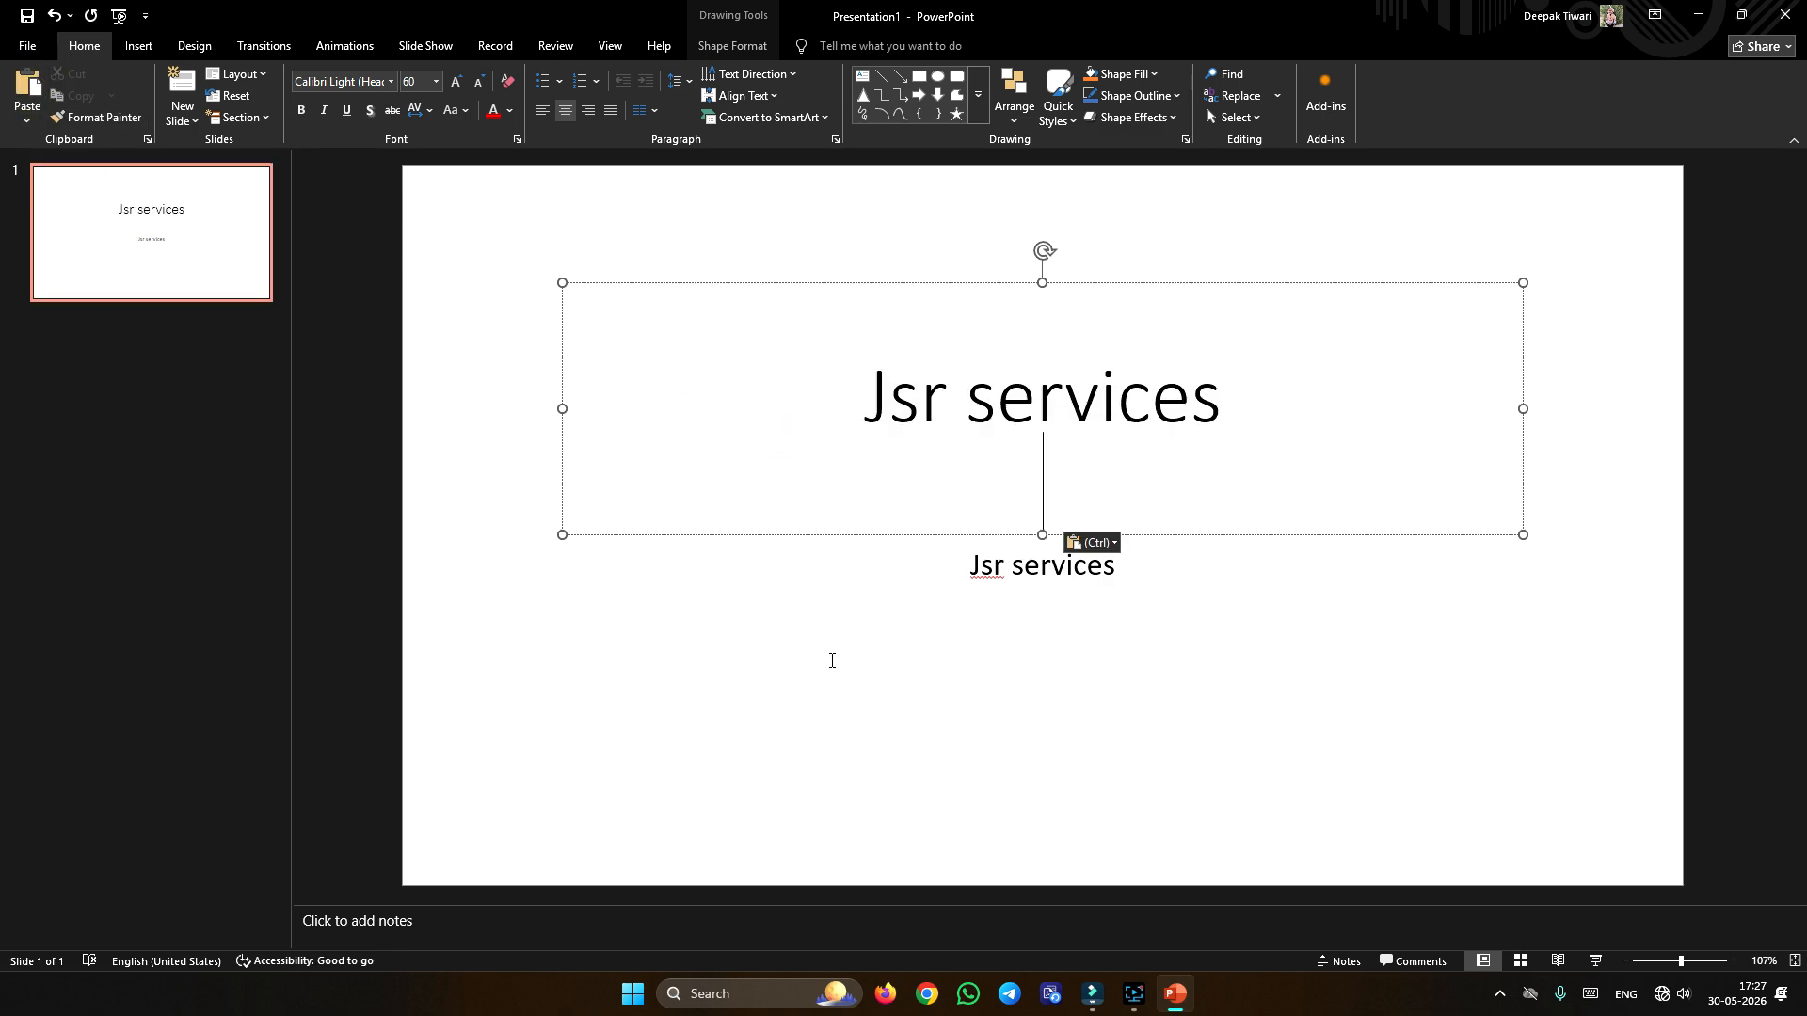
pyautogui.click(1058, 728)
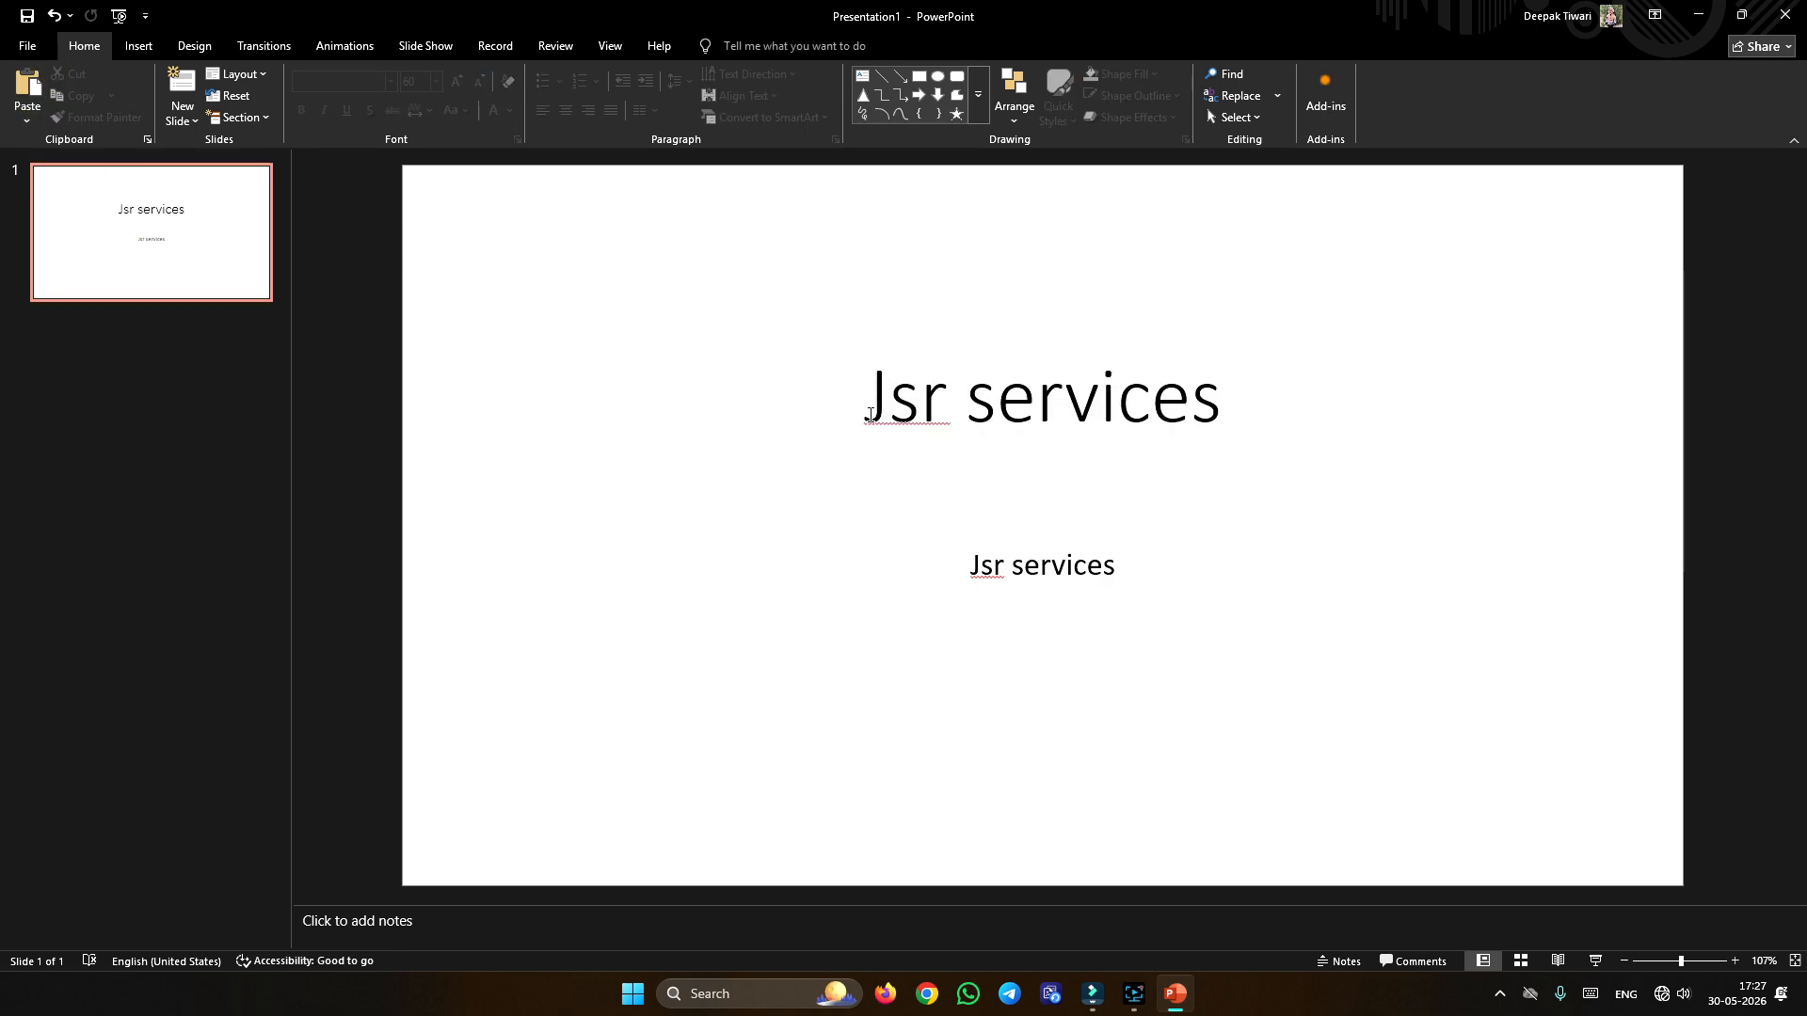
# Step: Format the title text "Jsr services" as bold and red in the 5x5 Dots font
pyautogui.moveTo(846, 402); pyautogui.dragTo(1224, 404)
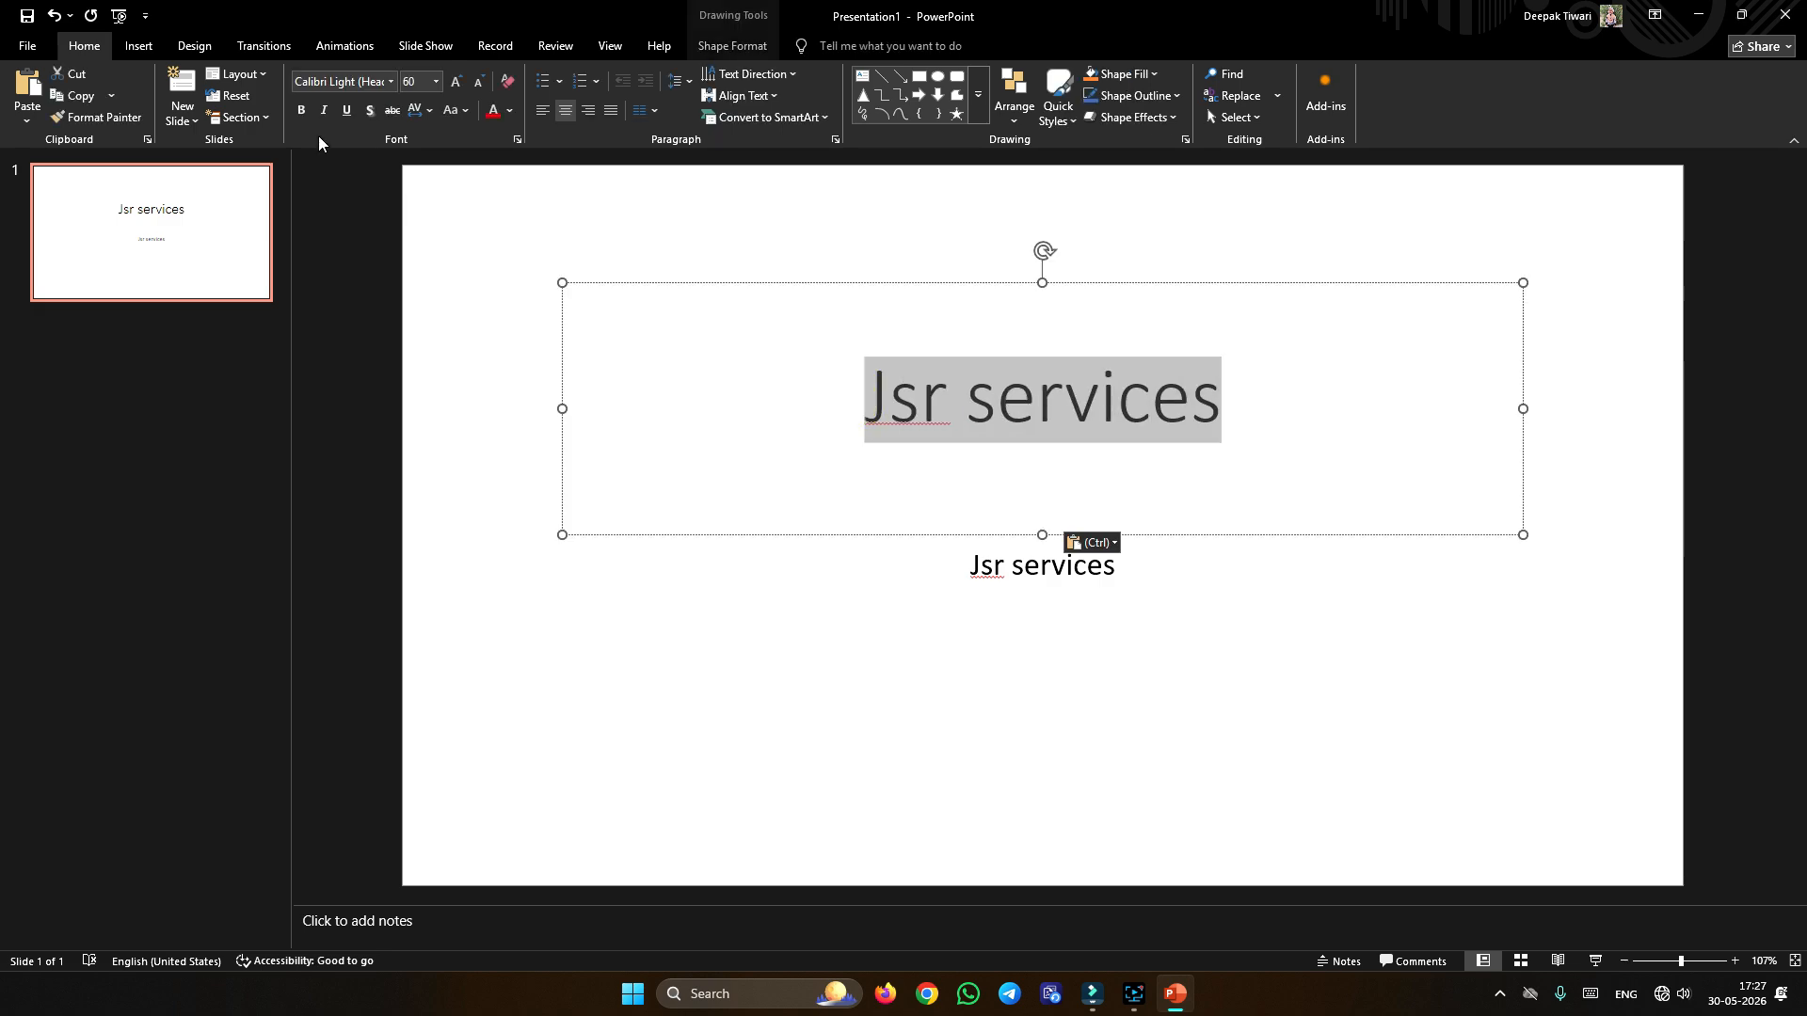
pyautogui.click(302, 110)
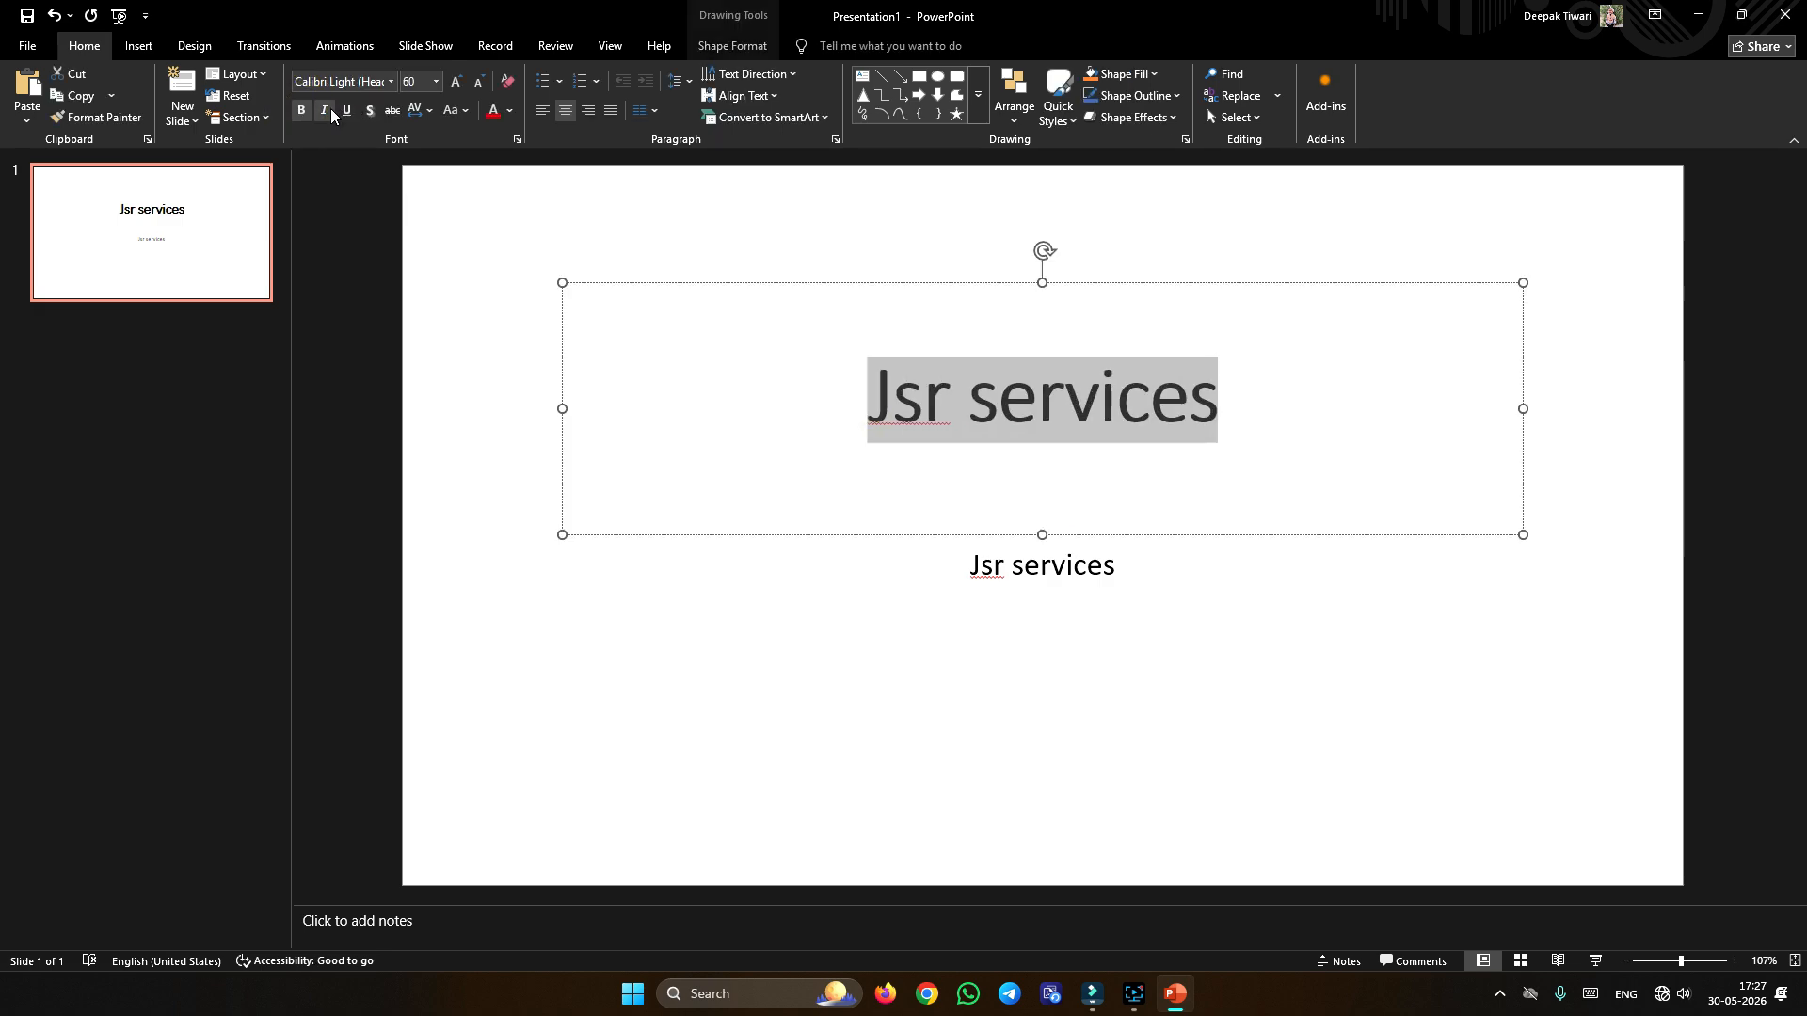
pyautogui.click(492, 113)
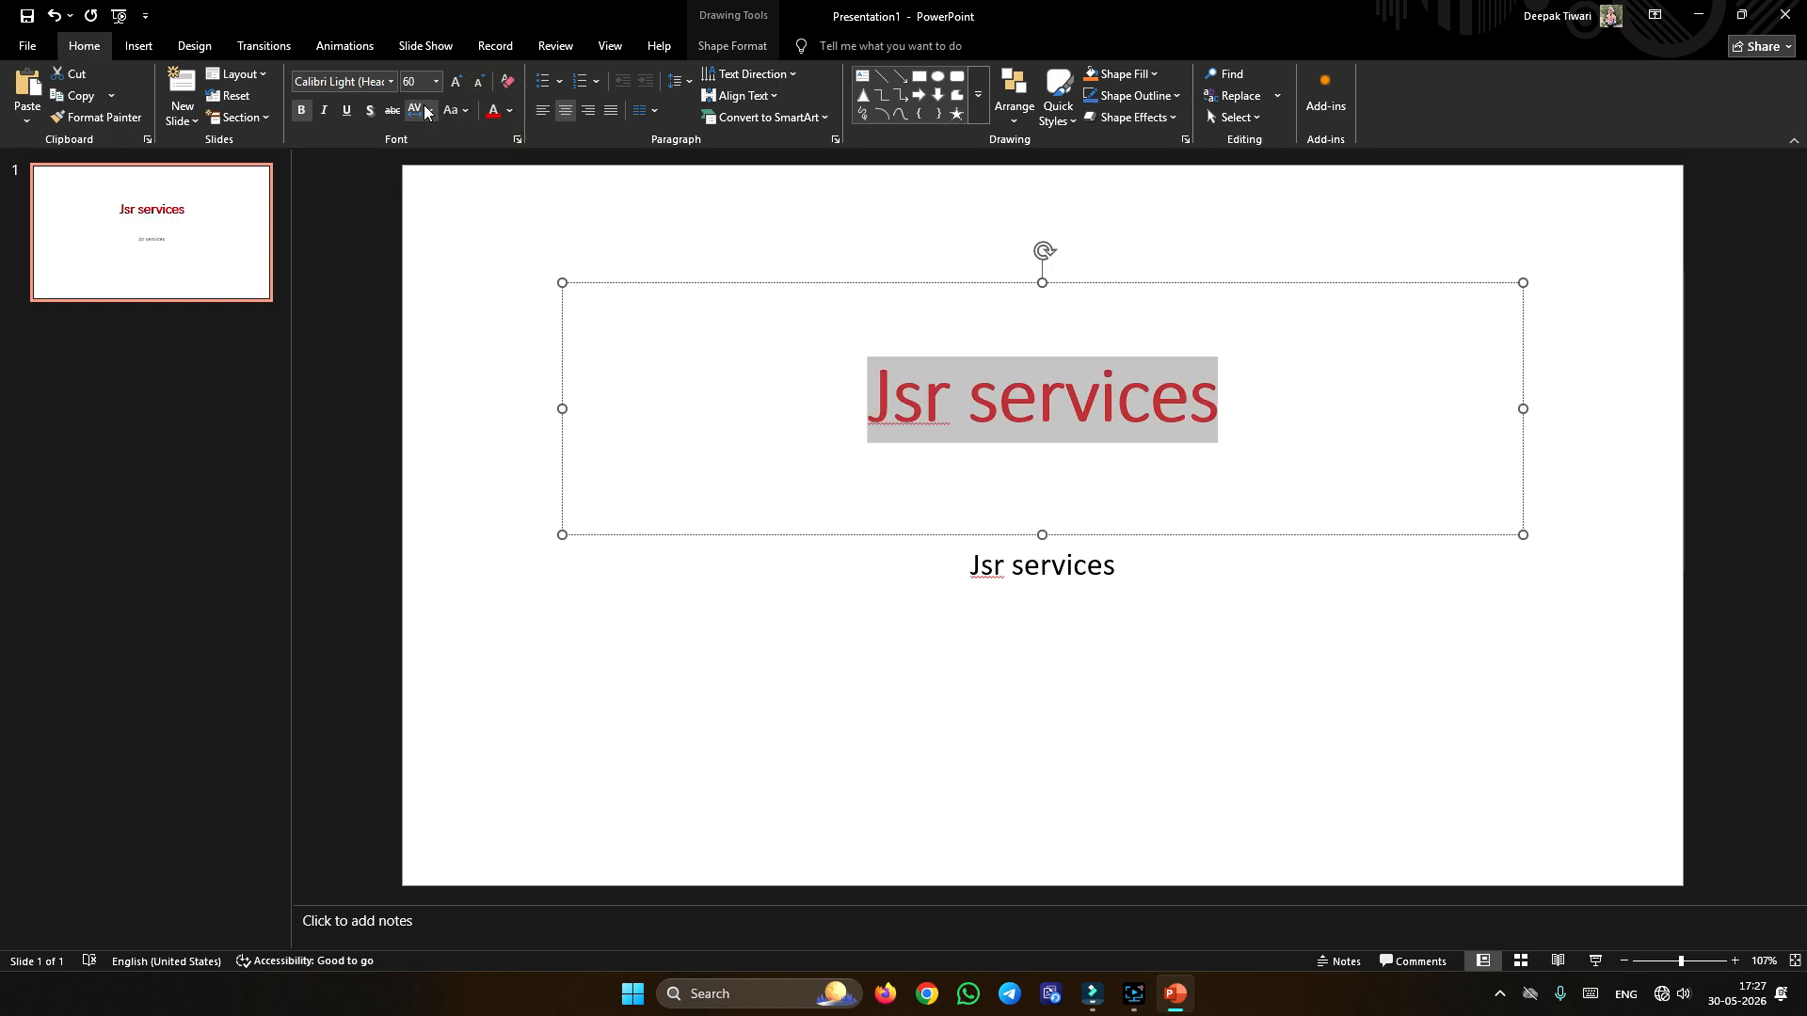
pyautogui.click(391, 81)
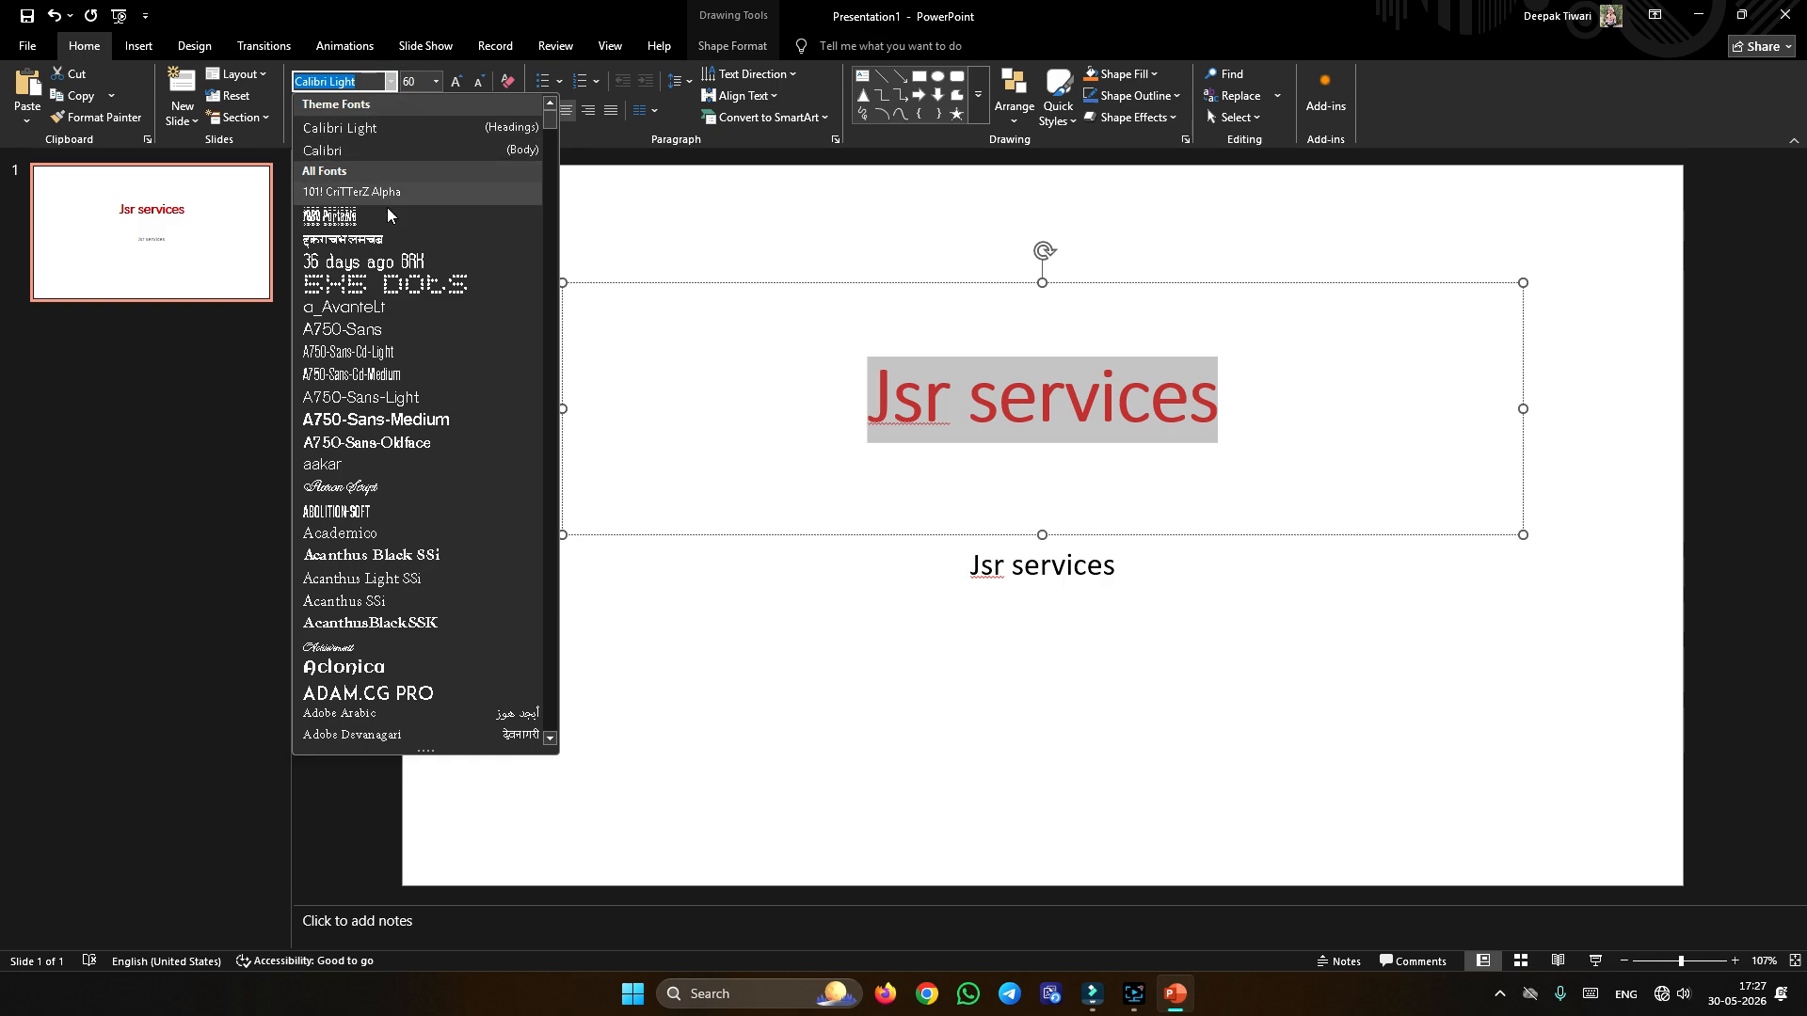
pyautogui.click(384, 288)
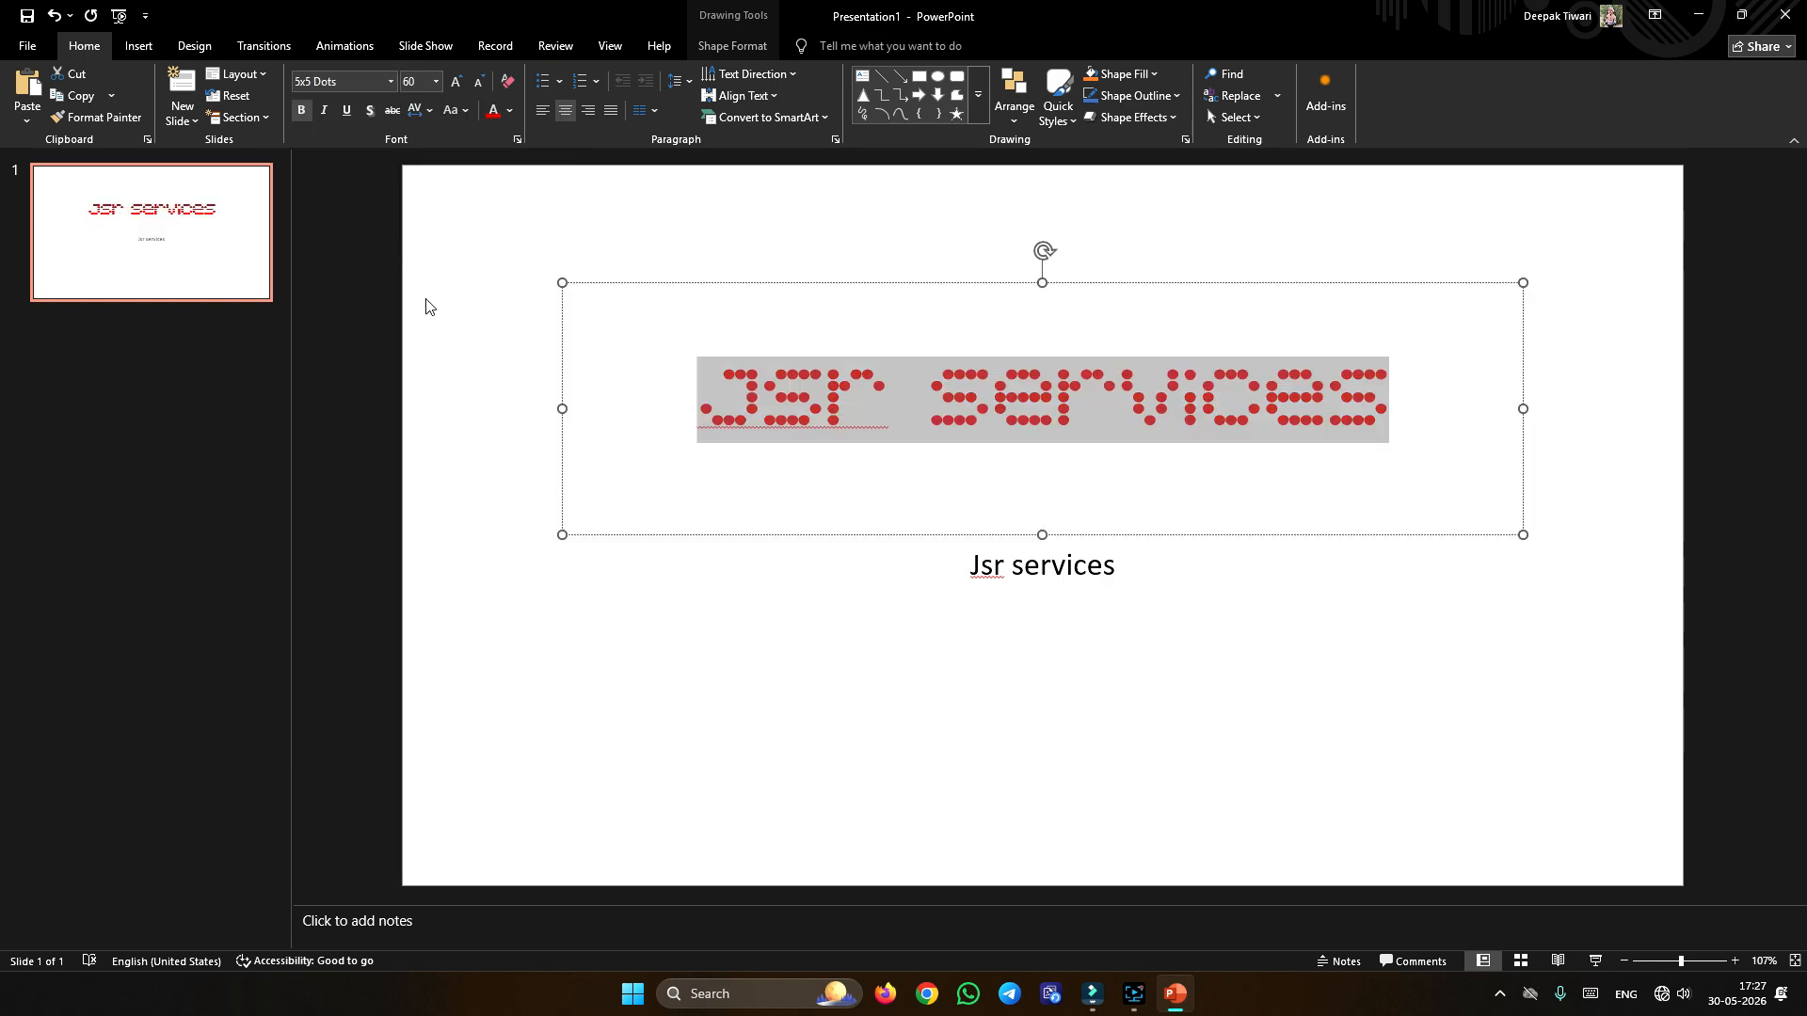
pyautogui.click(778, 513)
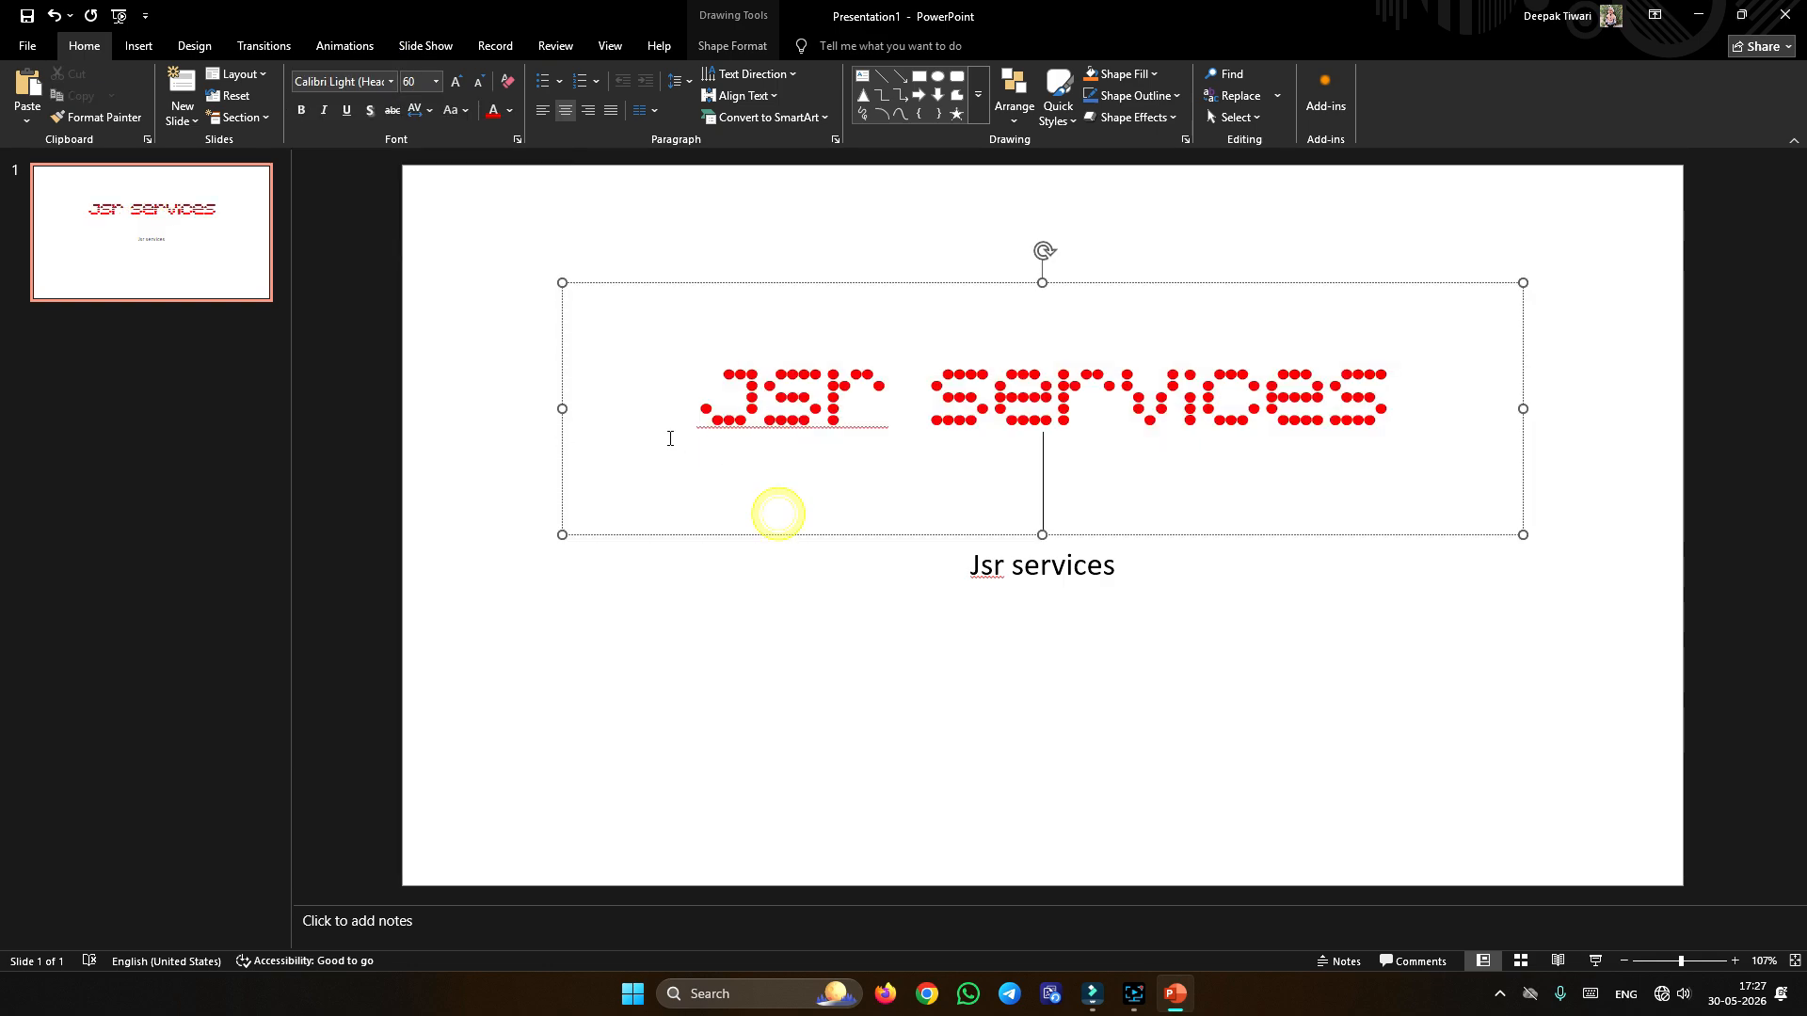
# Step: Copy the formatting of the title "Jsr services" onto the word "services" in the subtitle with Format Painter
pyautogui.click(913, 639)
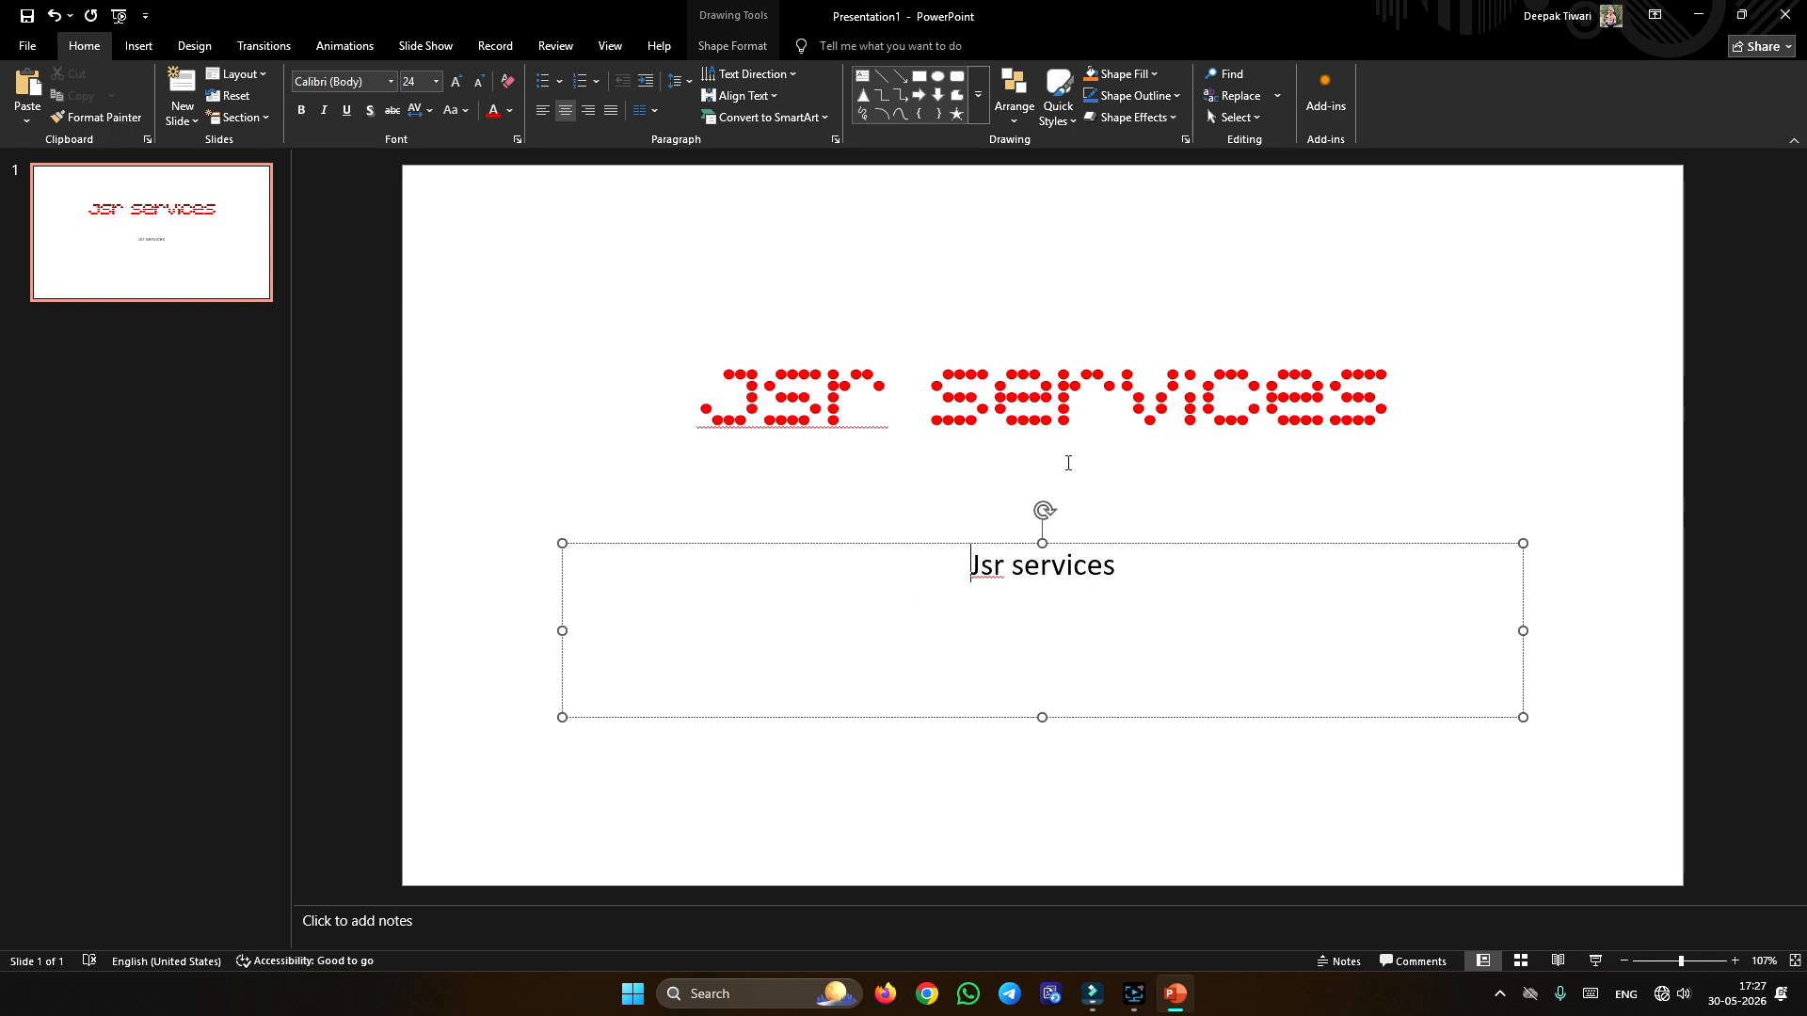
pyautogui.moveTo(1133, 568); pyautogui.dragTo(1170, 568)
pyautogui.click(1010, 609)
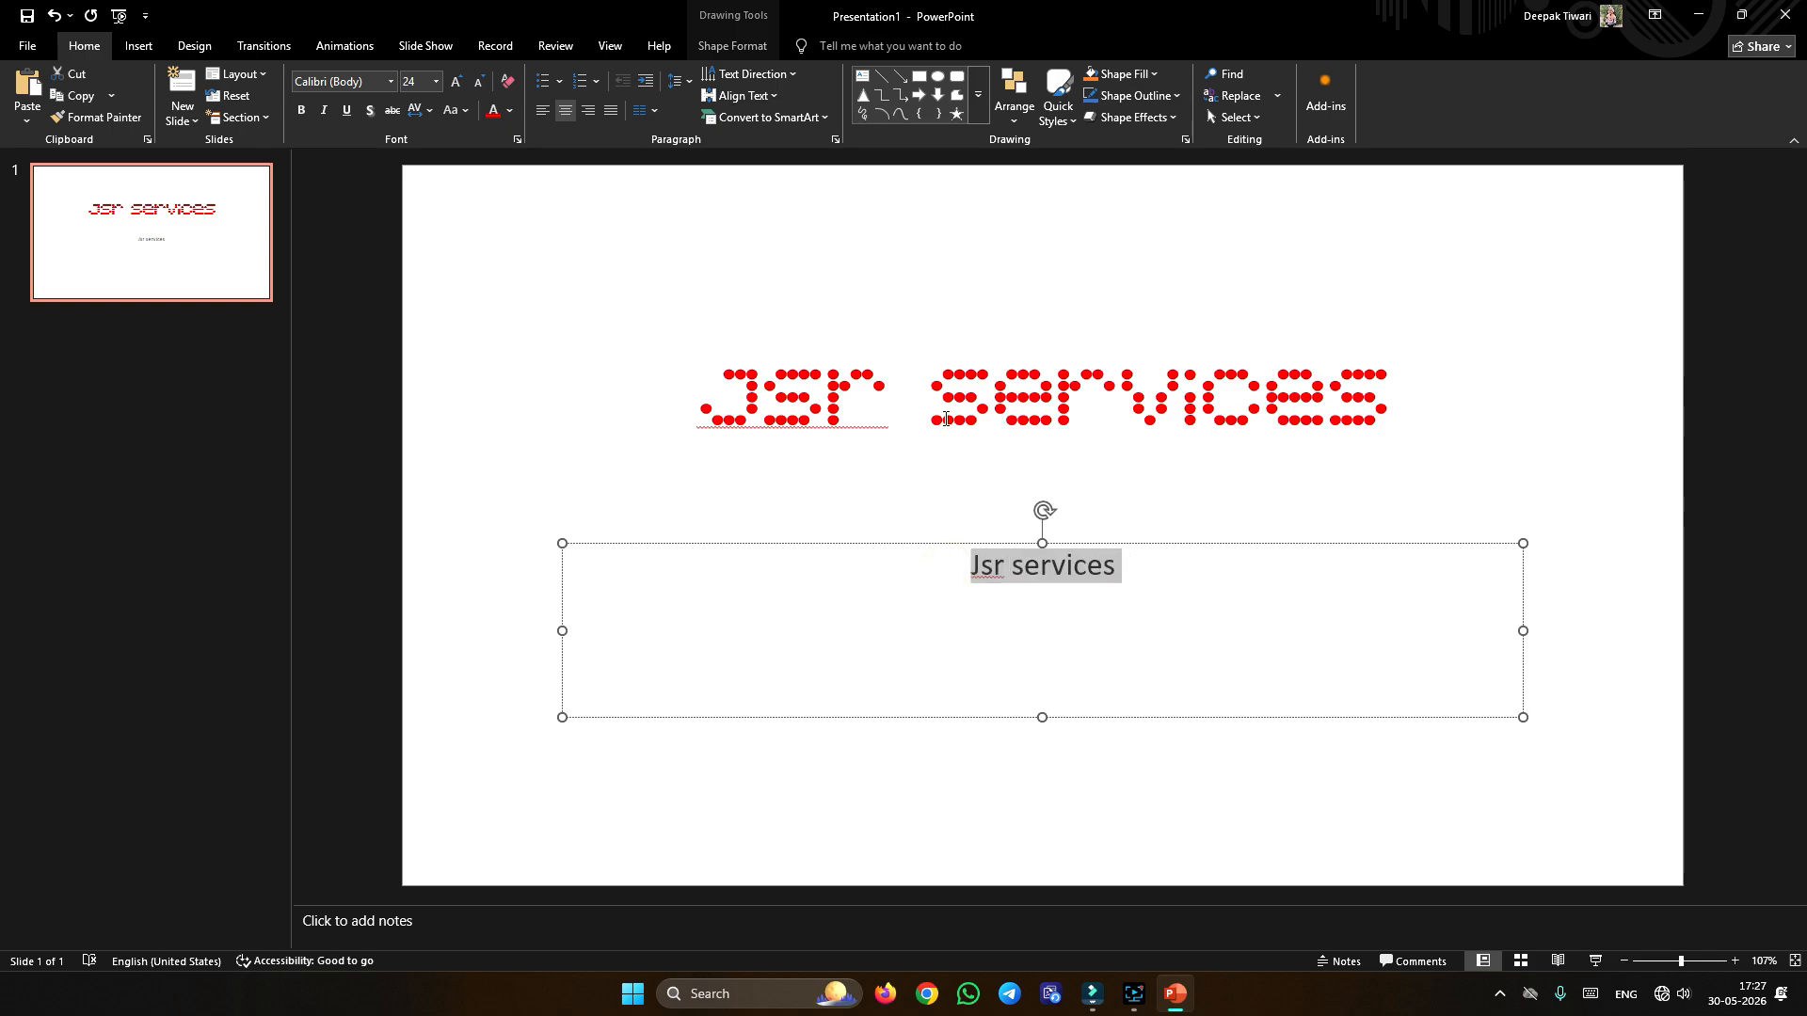
pyautogui.click(706, 415)
pyautogui.moveTo(697, 391); pyautogui.dragTo(1068, 418)
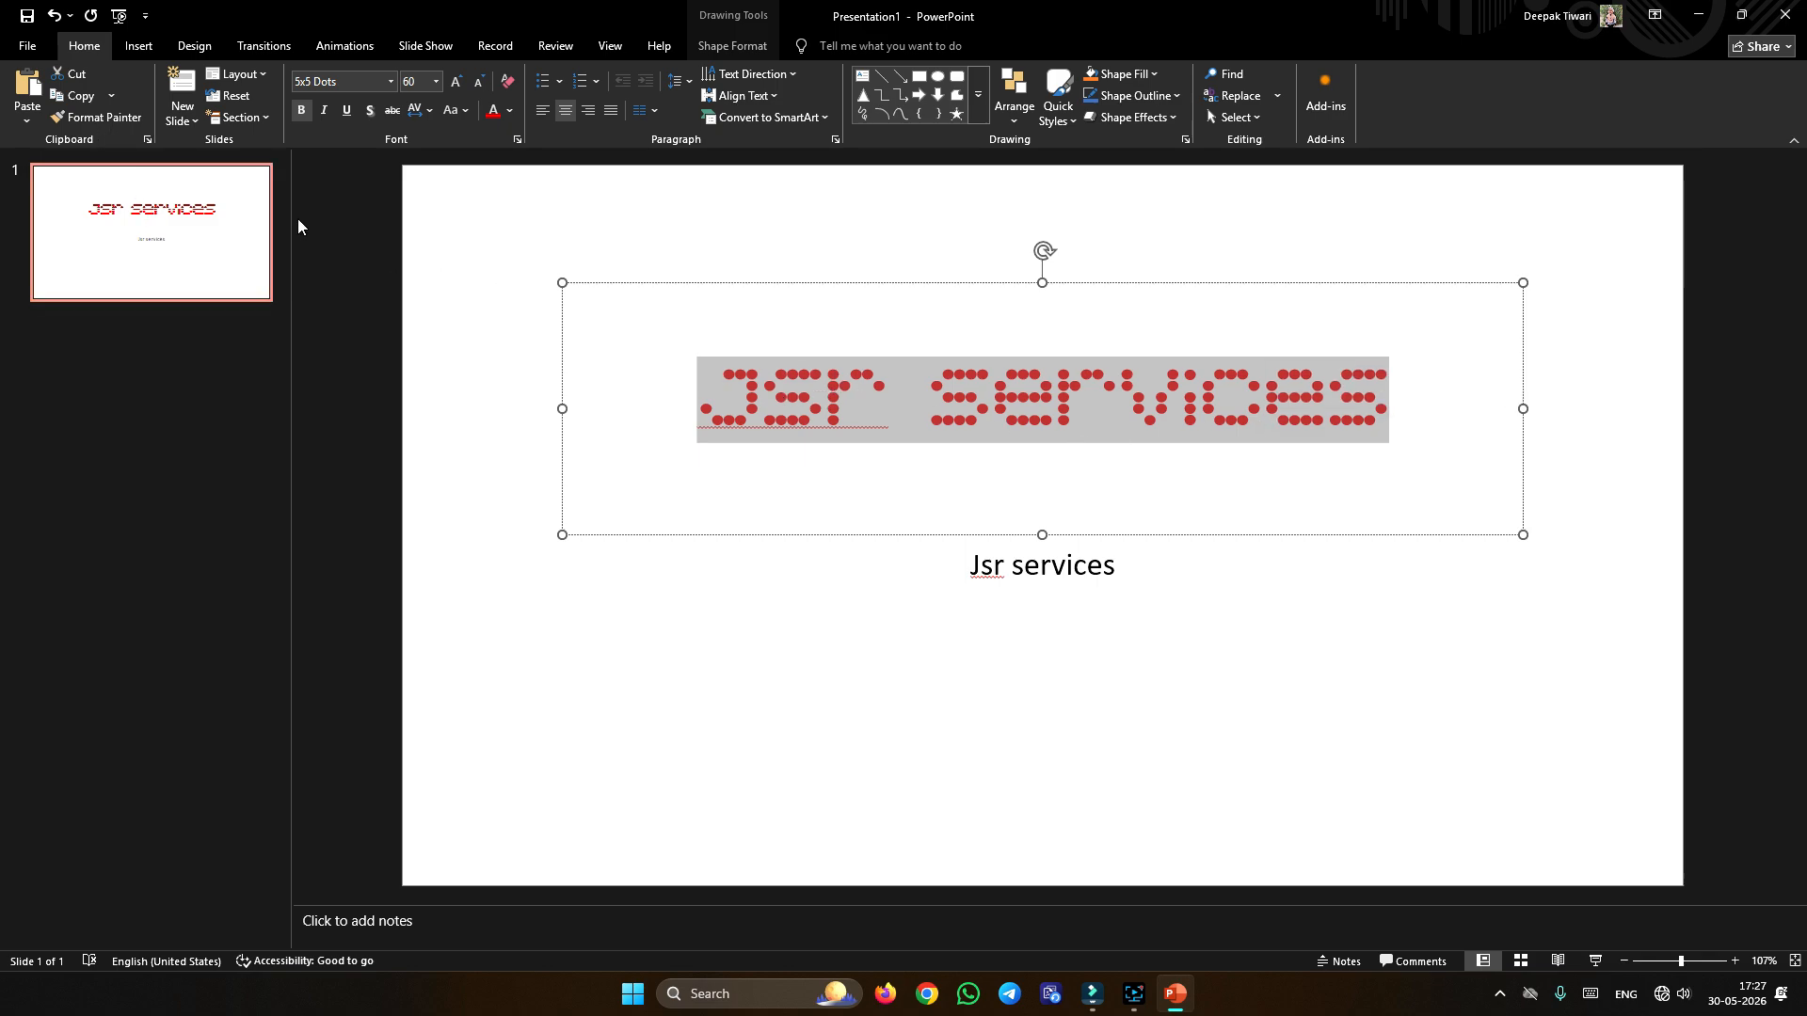
pyautogui.click(92, 119)
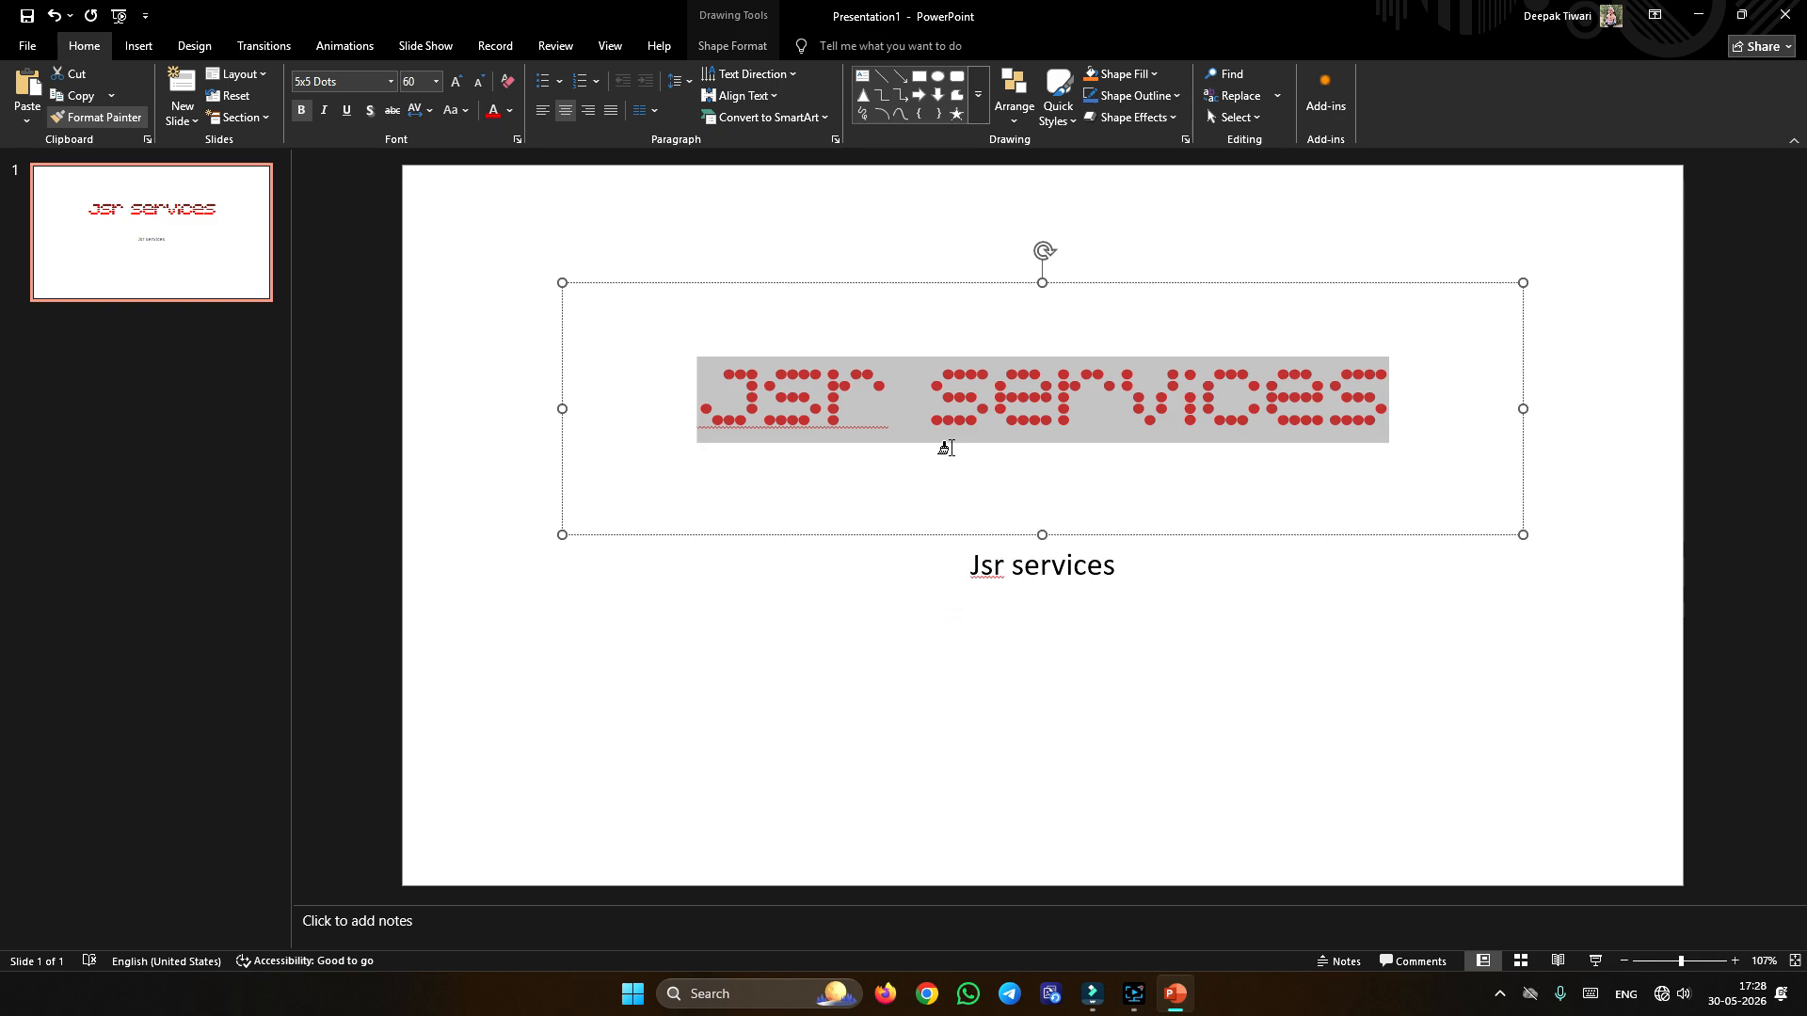
pyautogui.click(1068, 584)
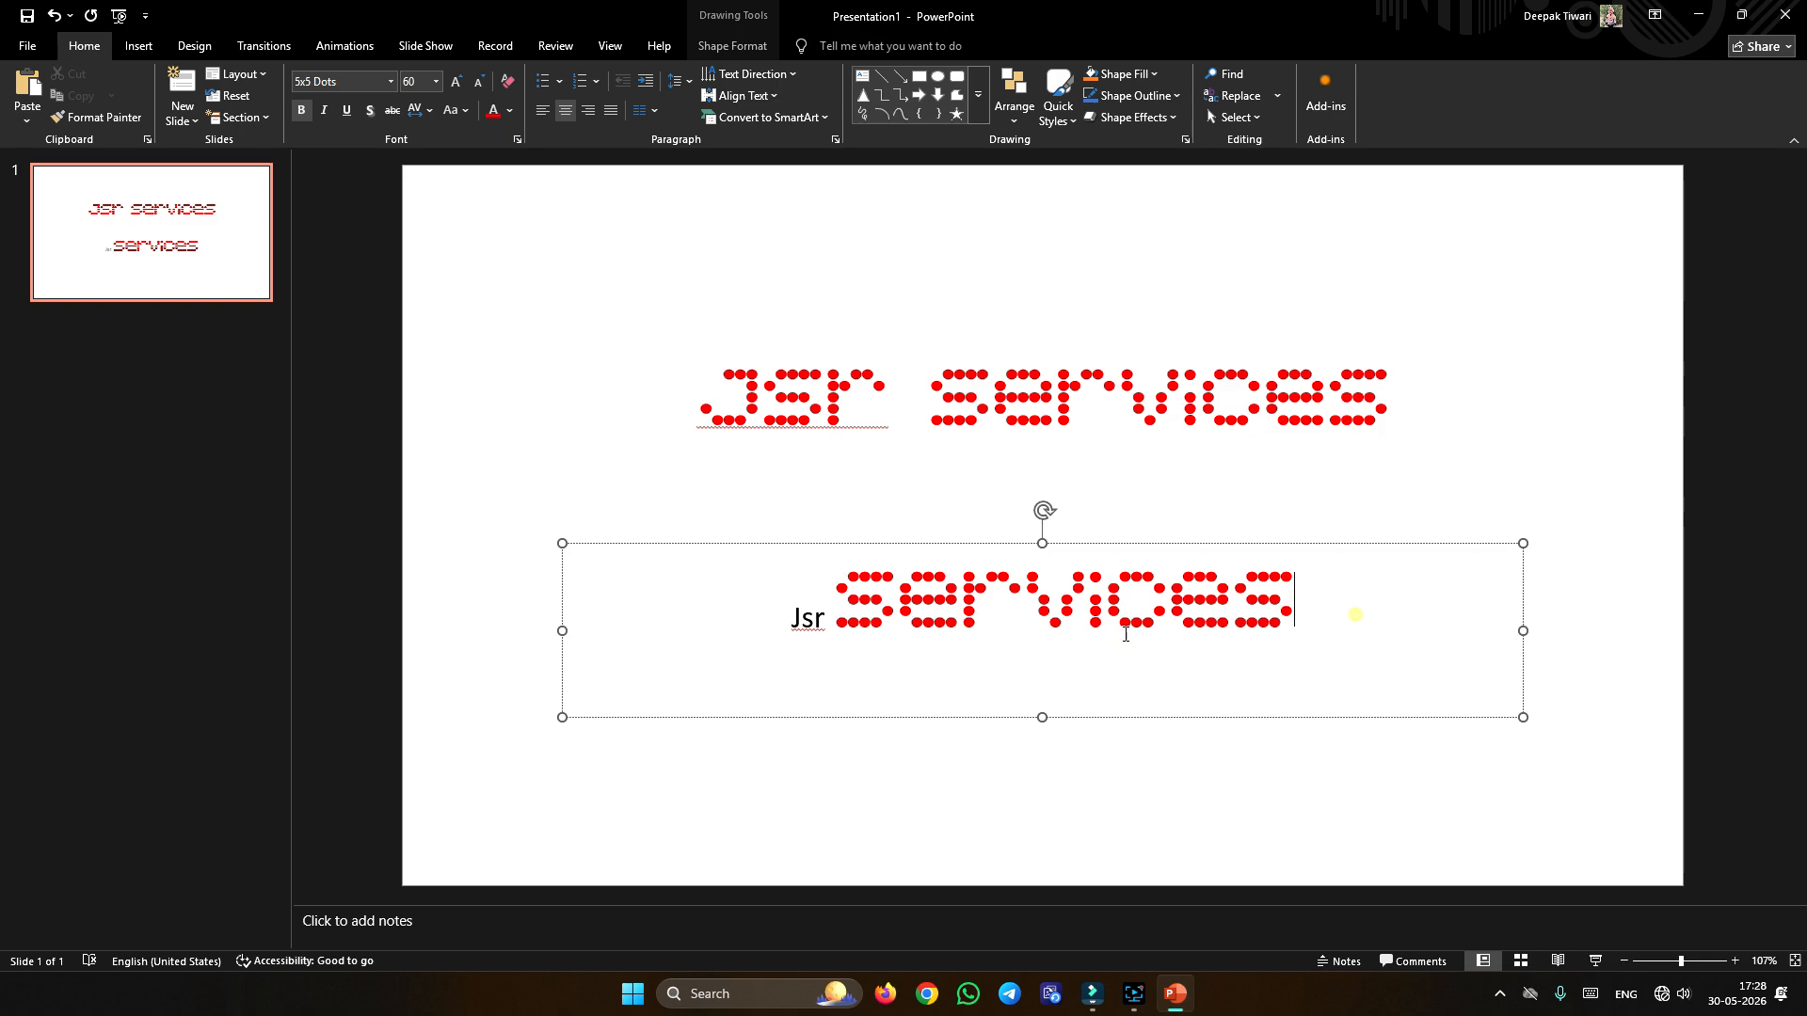
# Step: Replace the whole subtitle text with the three-word address line (village, town and city)
pyautogui.moveTo(1359, 612); pyautogui.dragTo(655, 642)
pyautogui.write('asti')
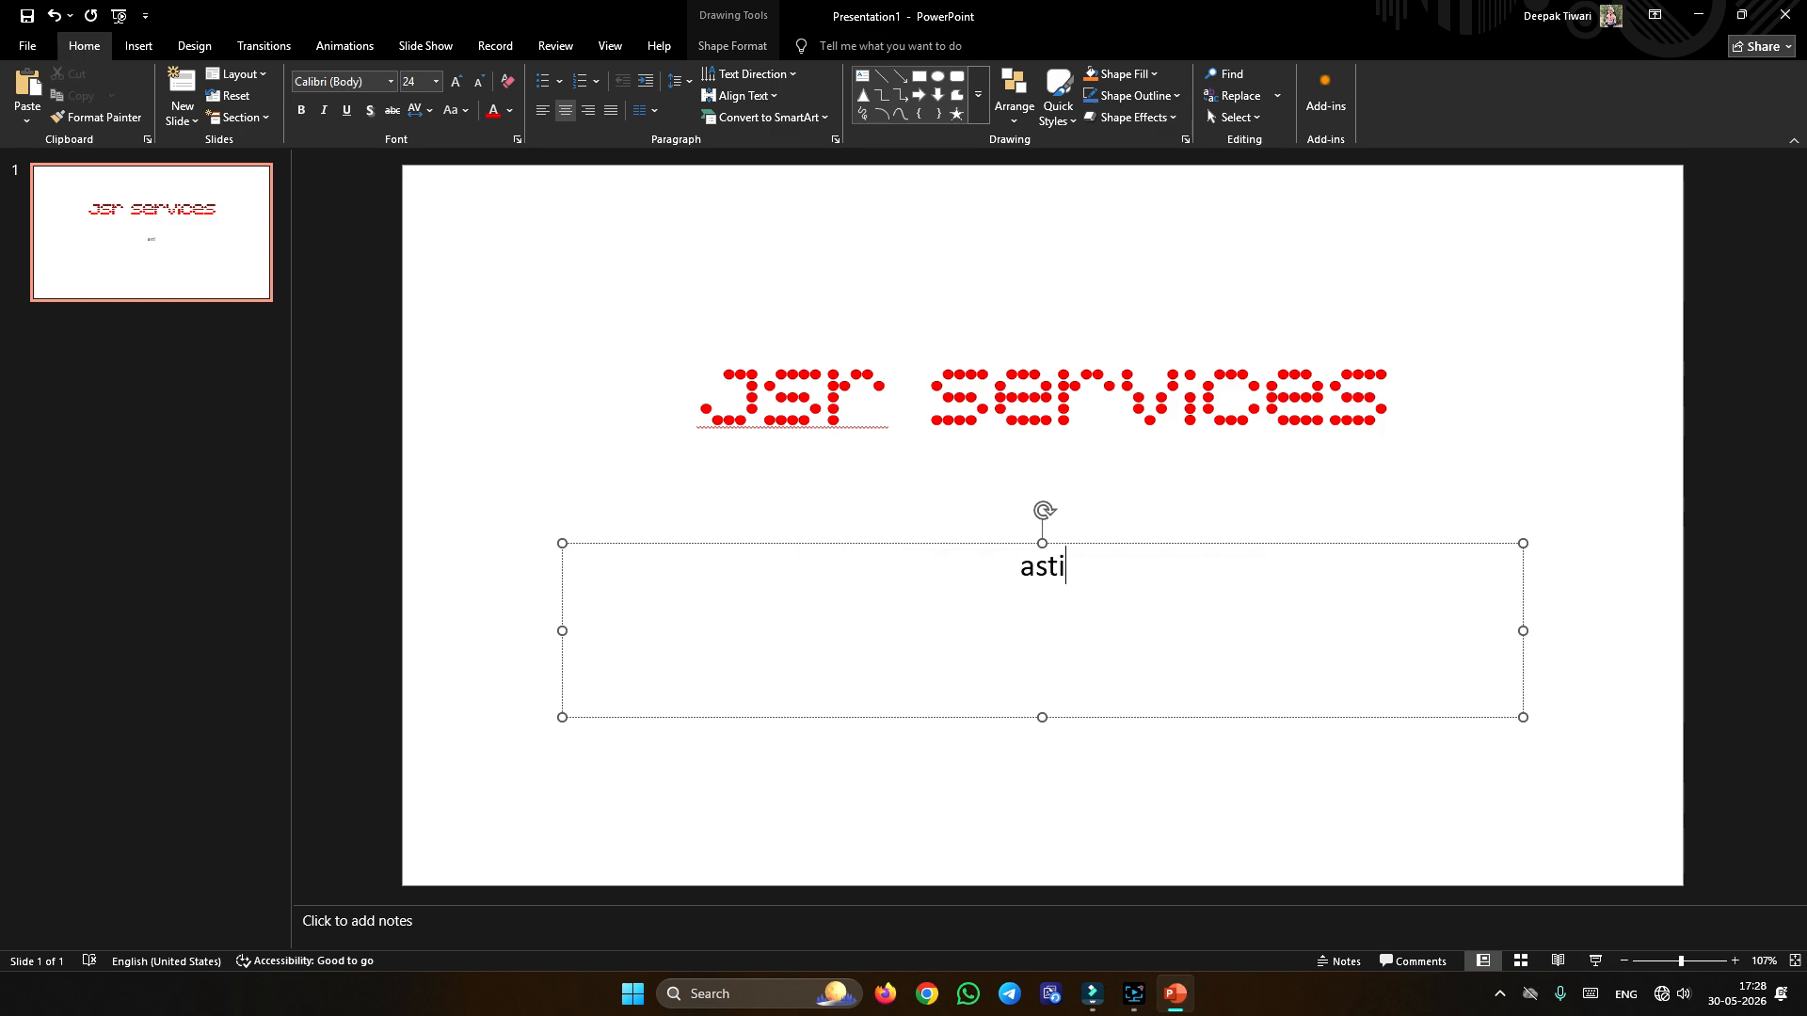
pyautogui.write('kan m')
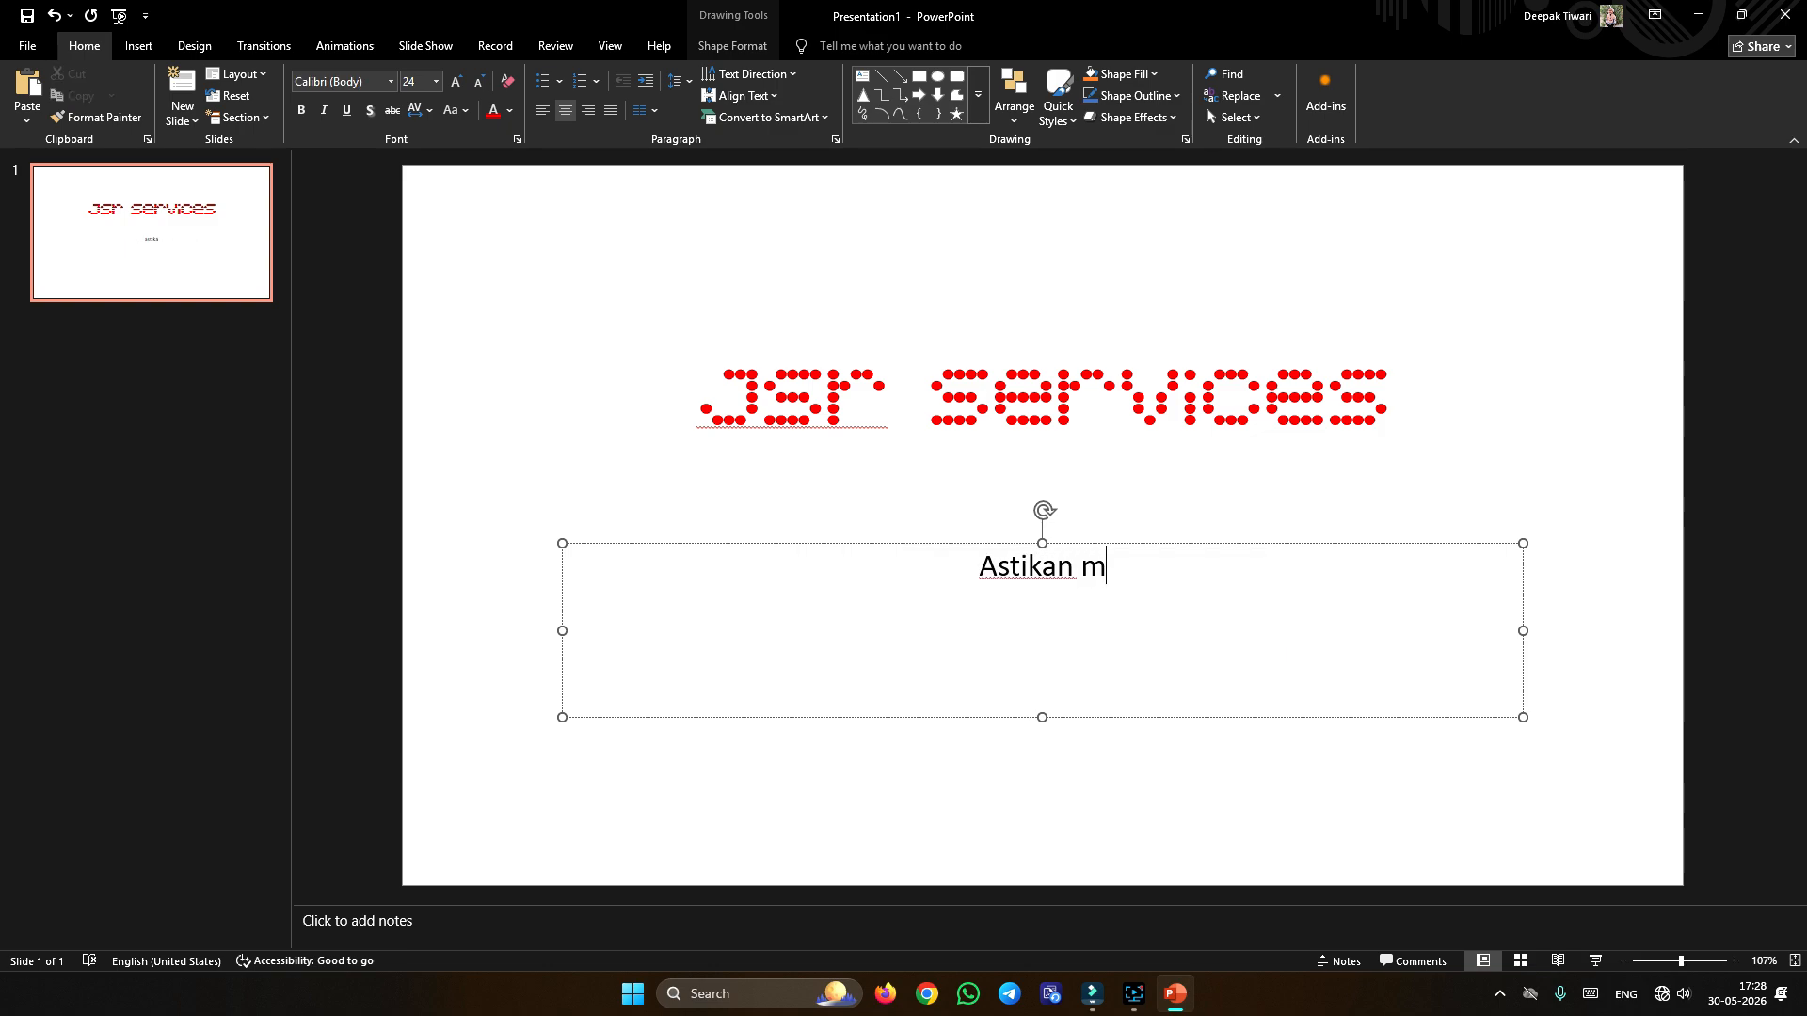
pyautogui.write('ilkipur')
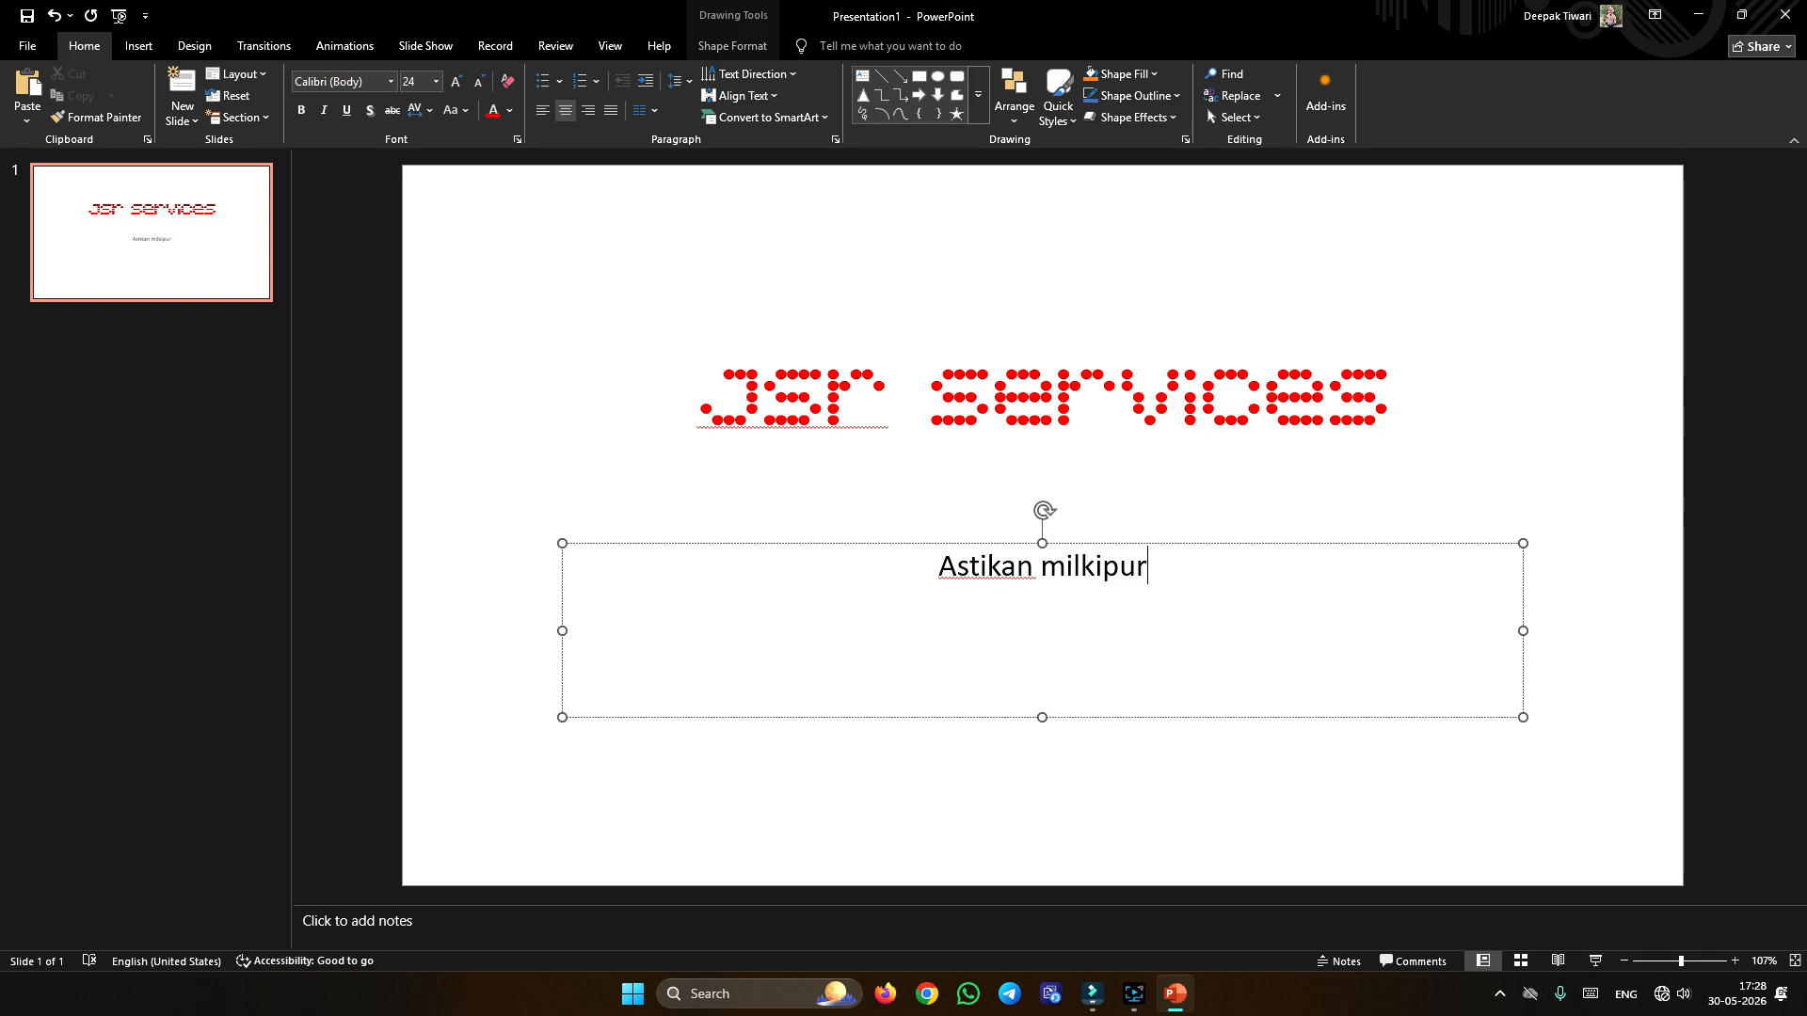
pyautogui.write(' a')
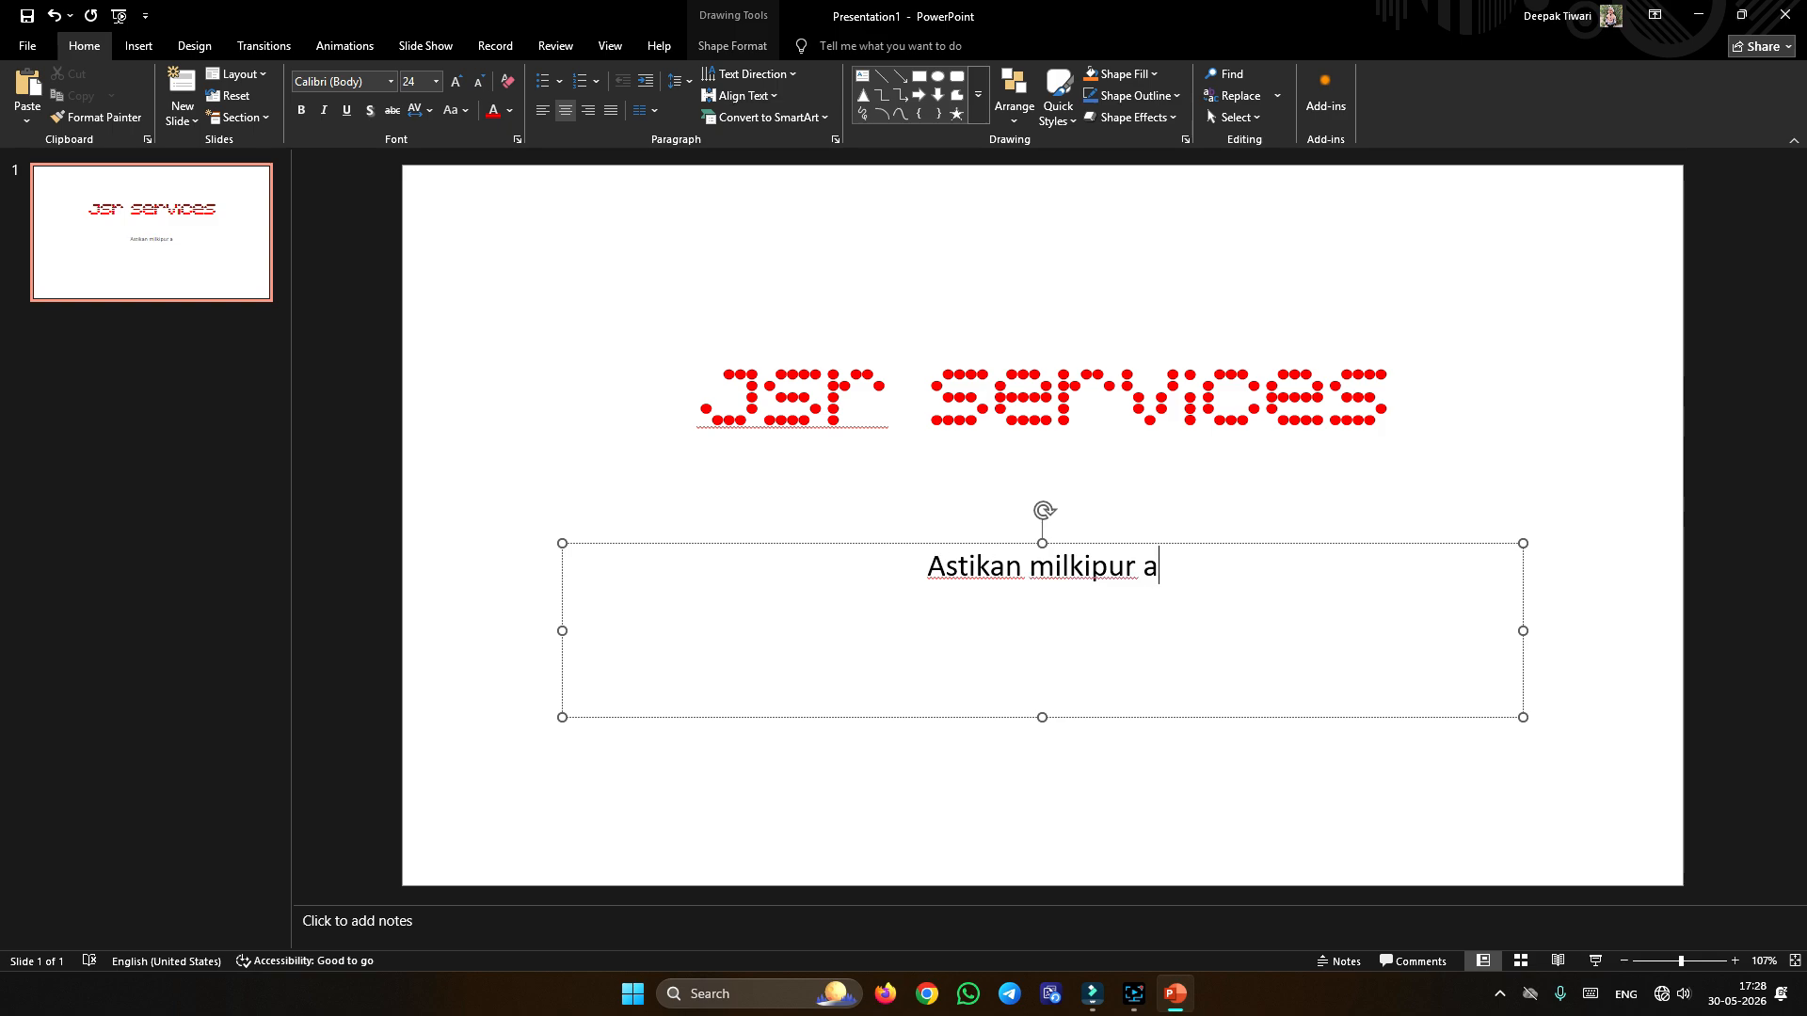
pyautogui.write('yodhy')
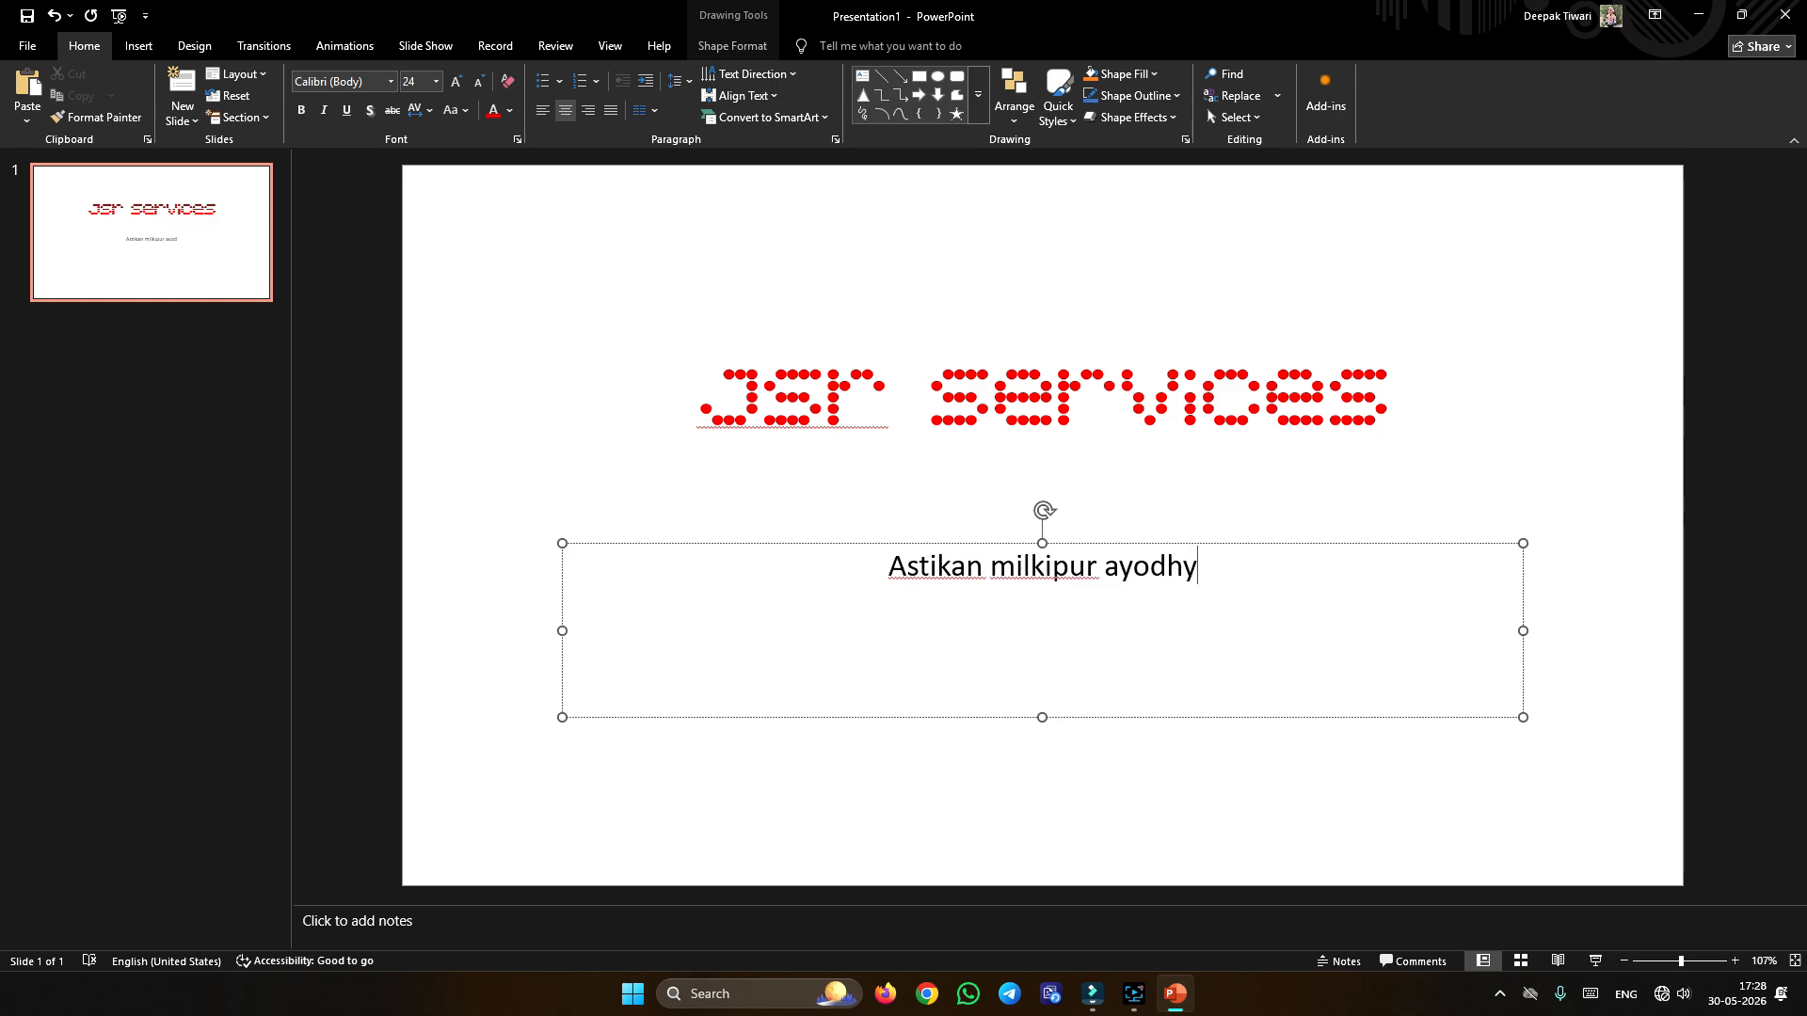
pyautogui.write('a')
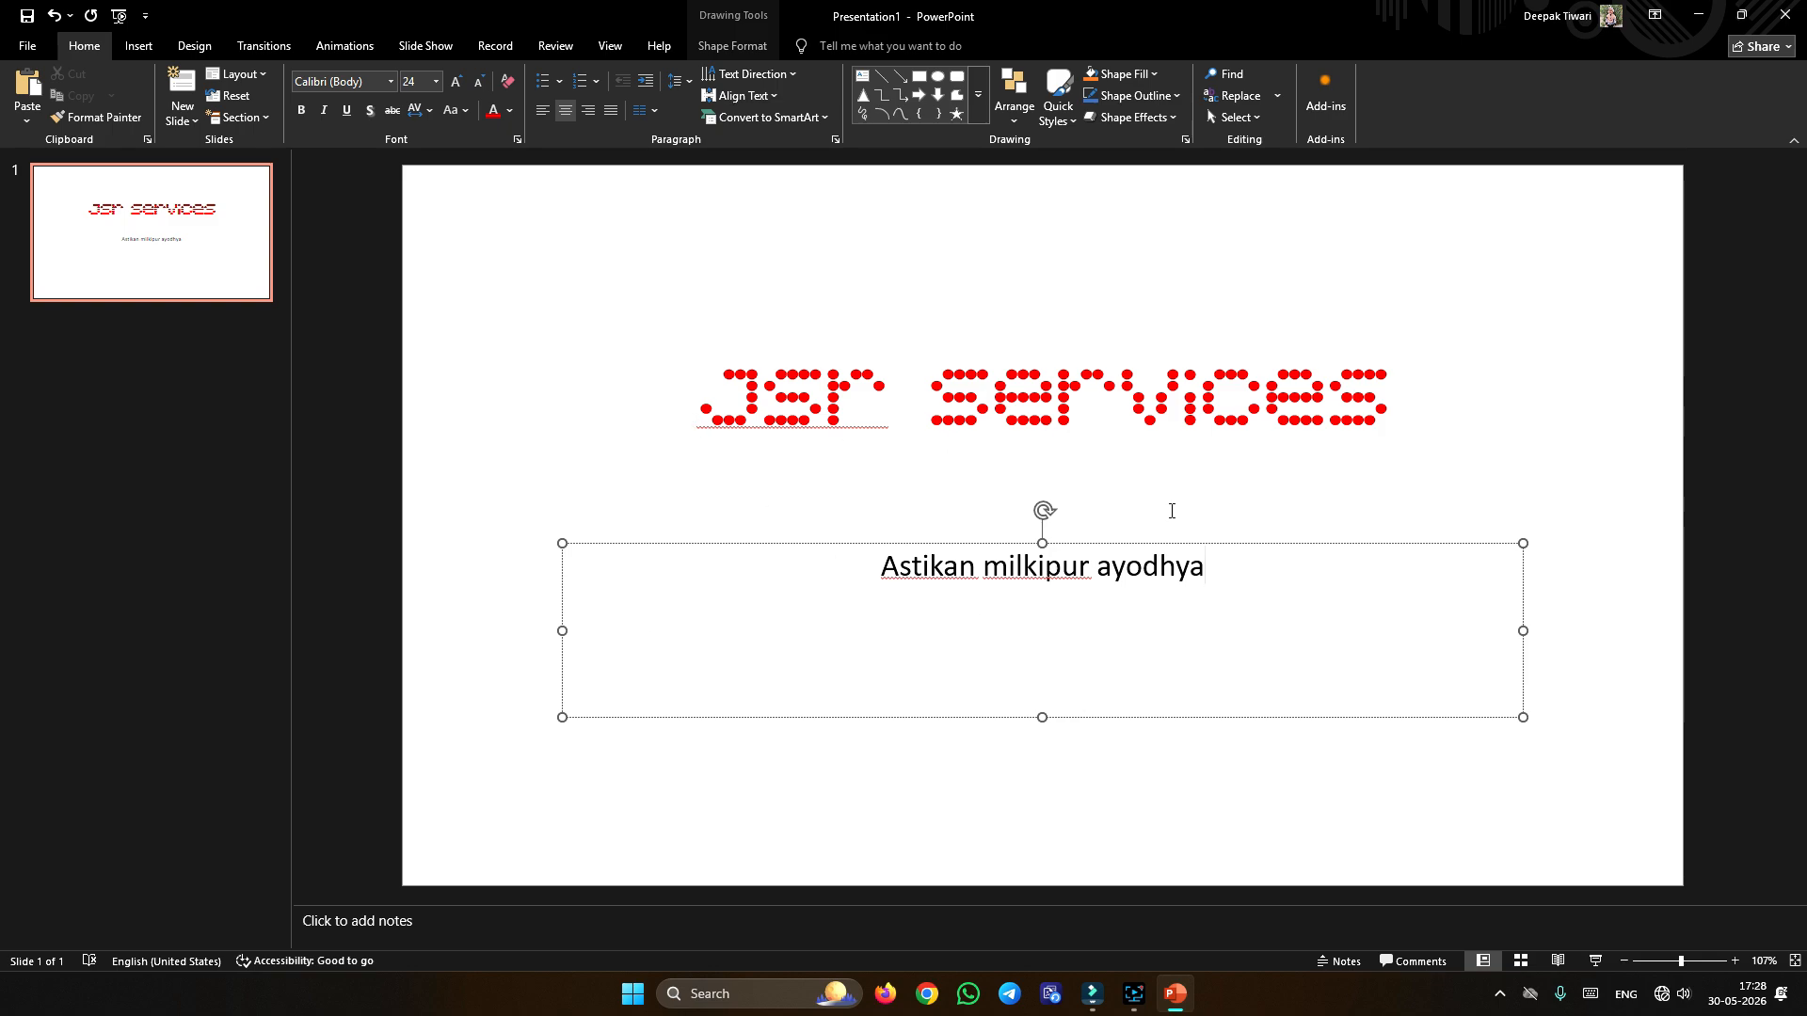
# Step: Try to copy the title's formatting onto the entire subtitle line with Format Painter
pyautogui.click(1231, 580)
pyautogui.moveTo(702, 414); pyautogui.dragTo(1388, 412)
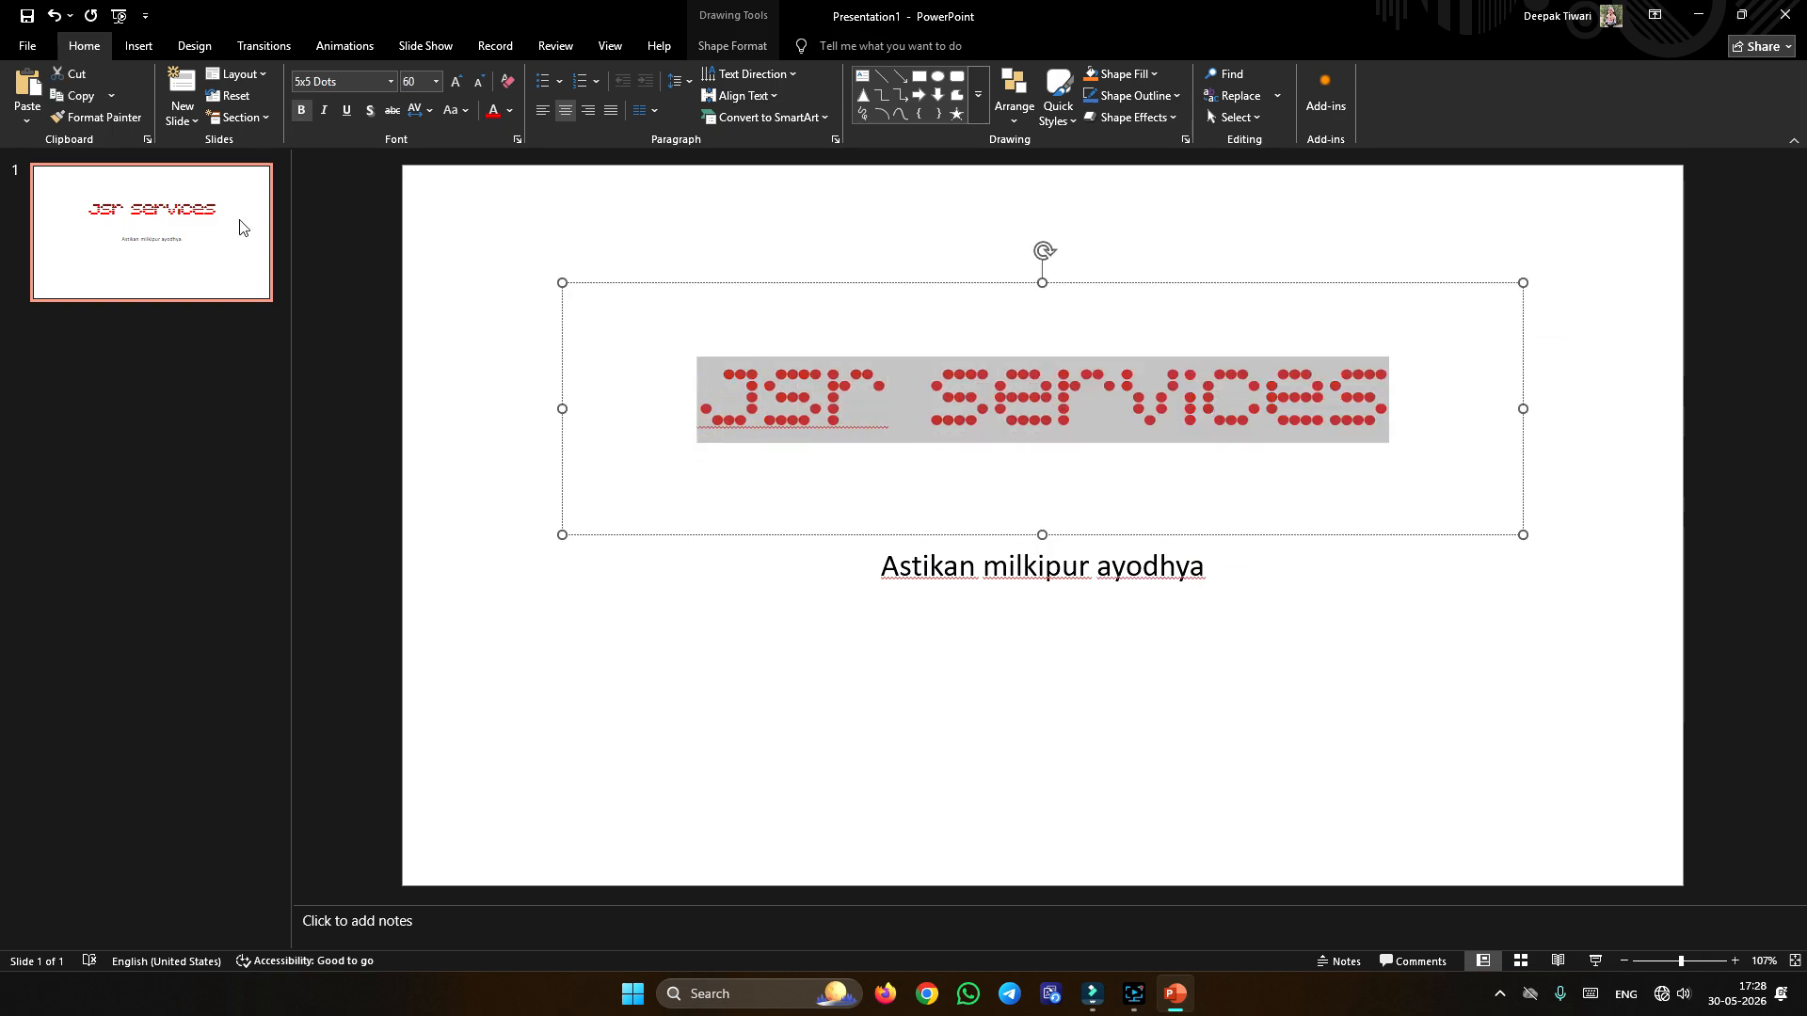
pyautogui.click(98, 117)
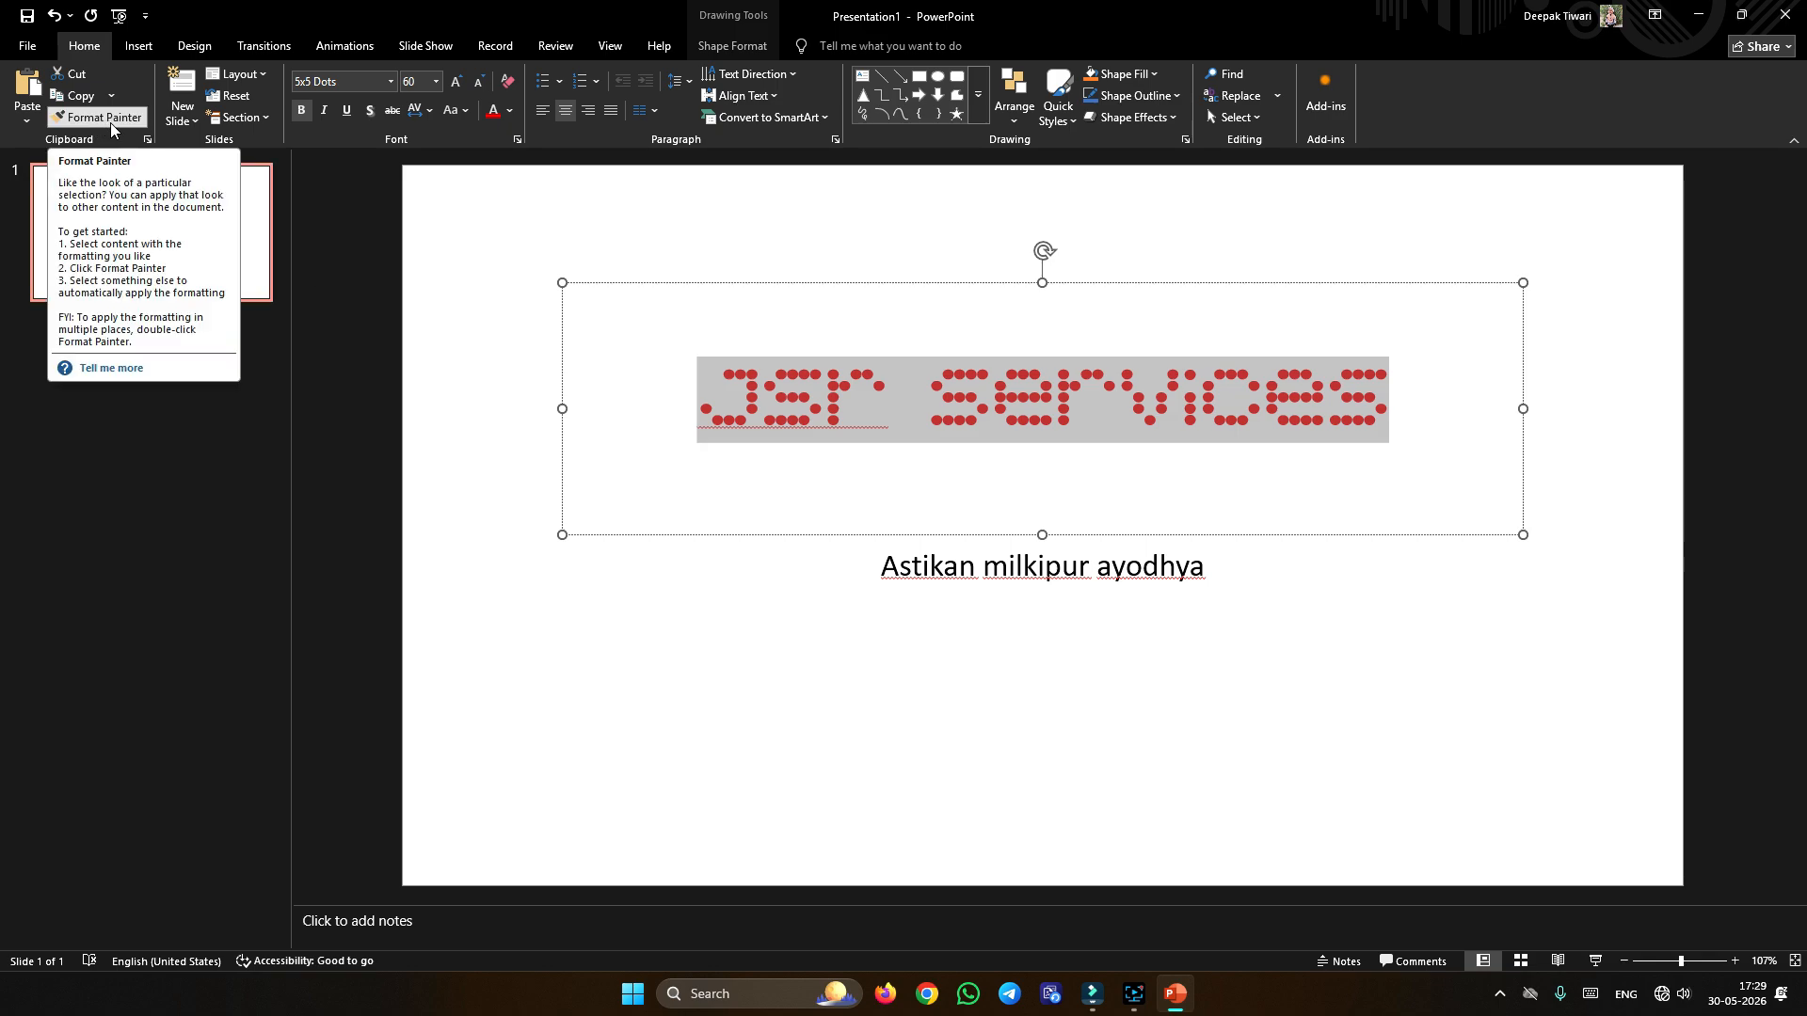
pyautogui.click(110, 123)
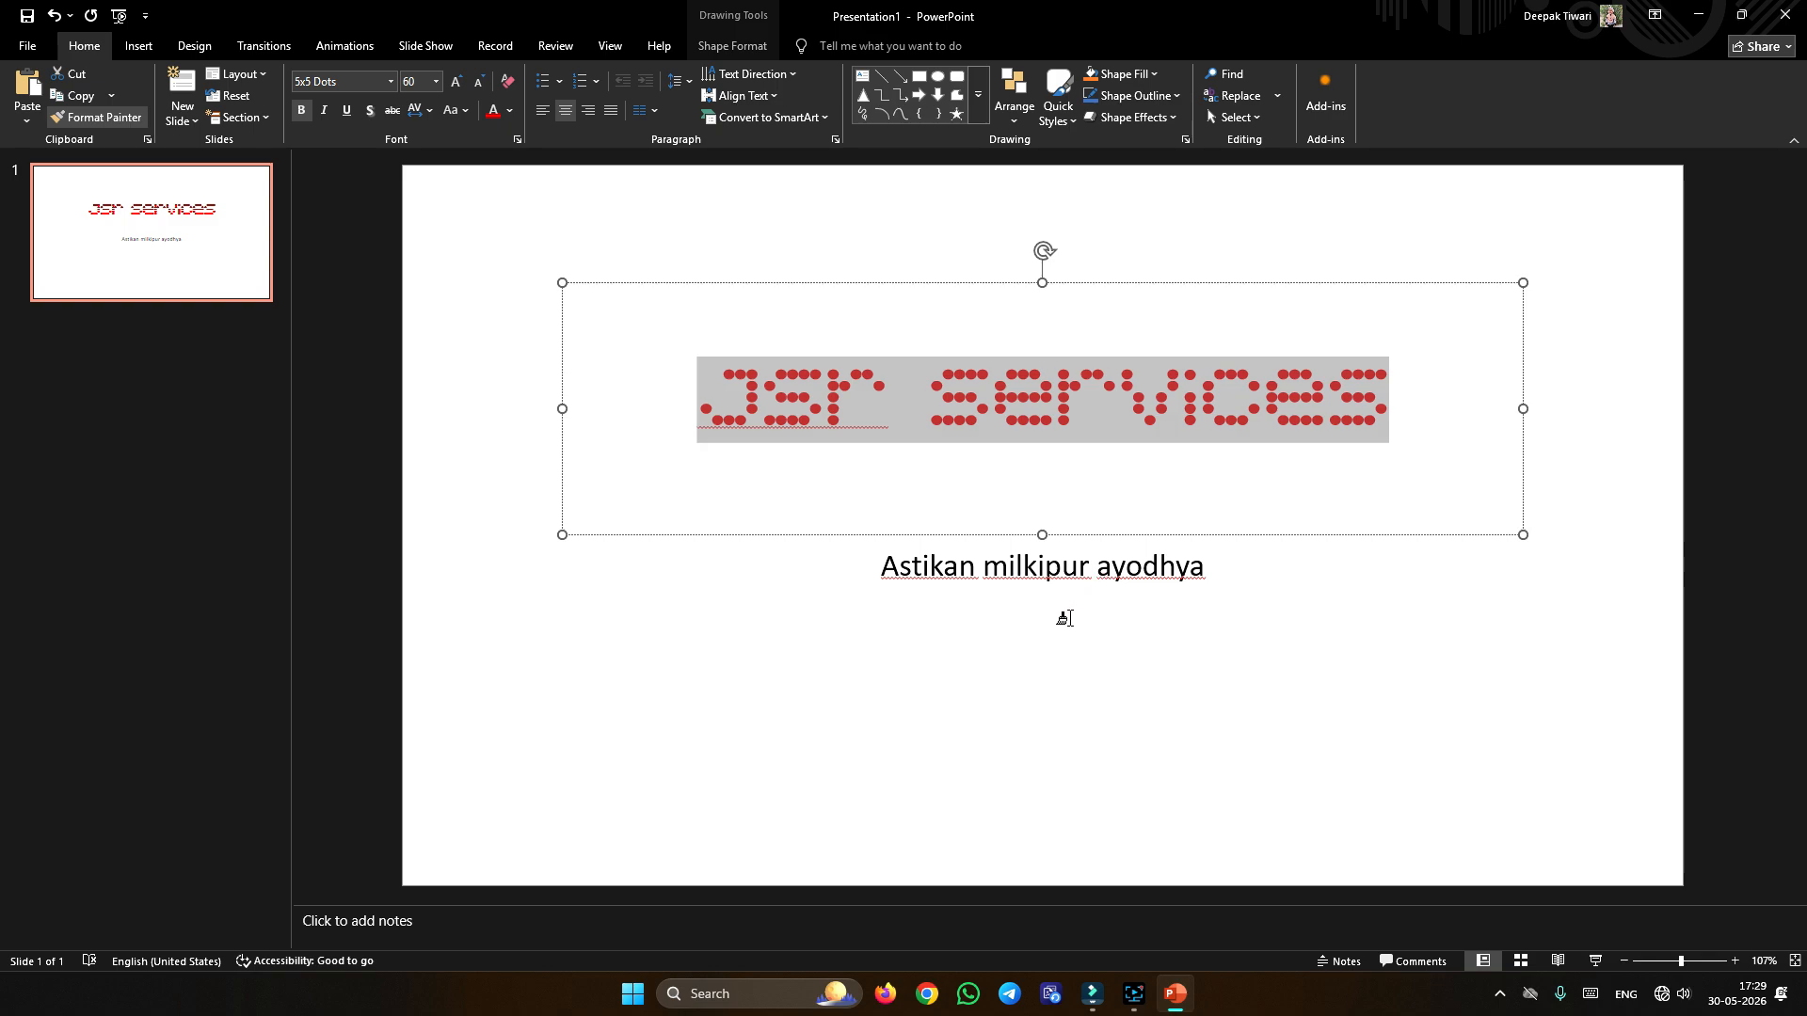
pyautogui.click(985, 605)
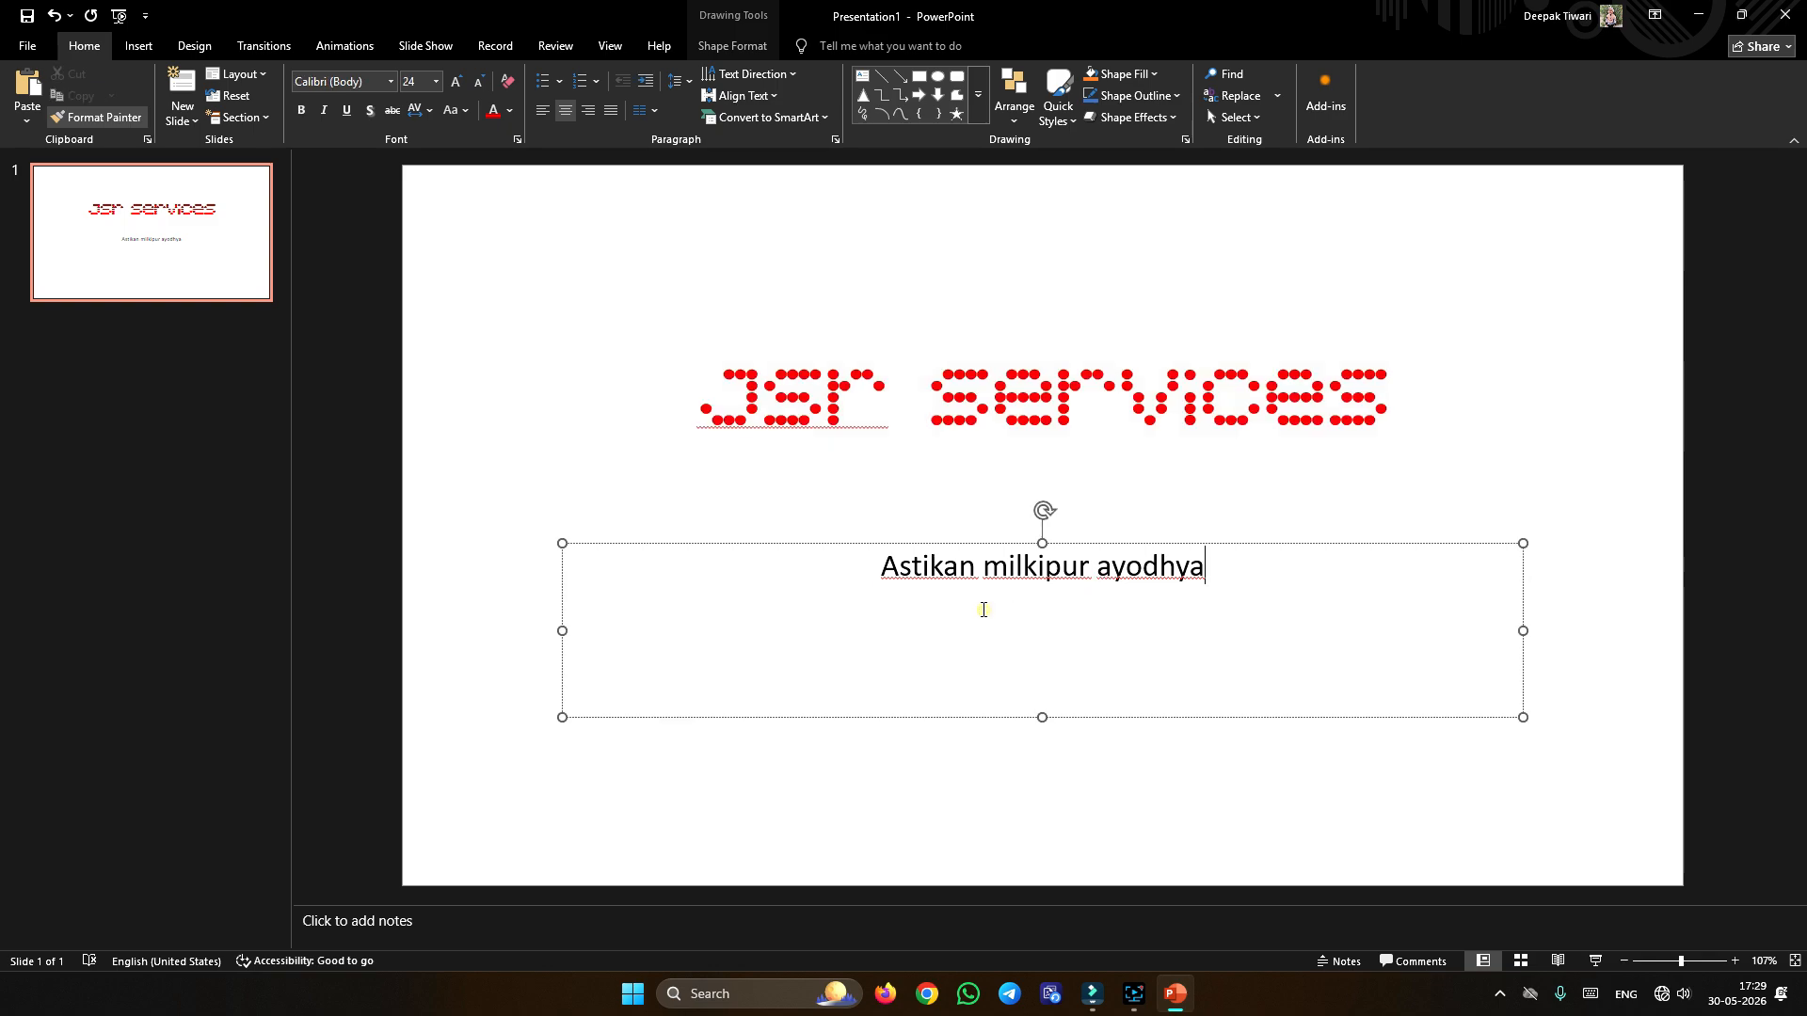
pyautogui.tripleClick(846, 578)
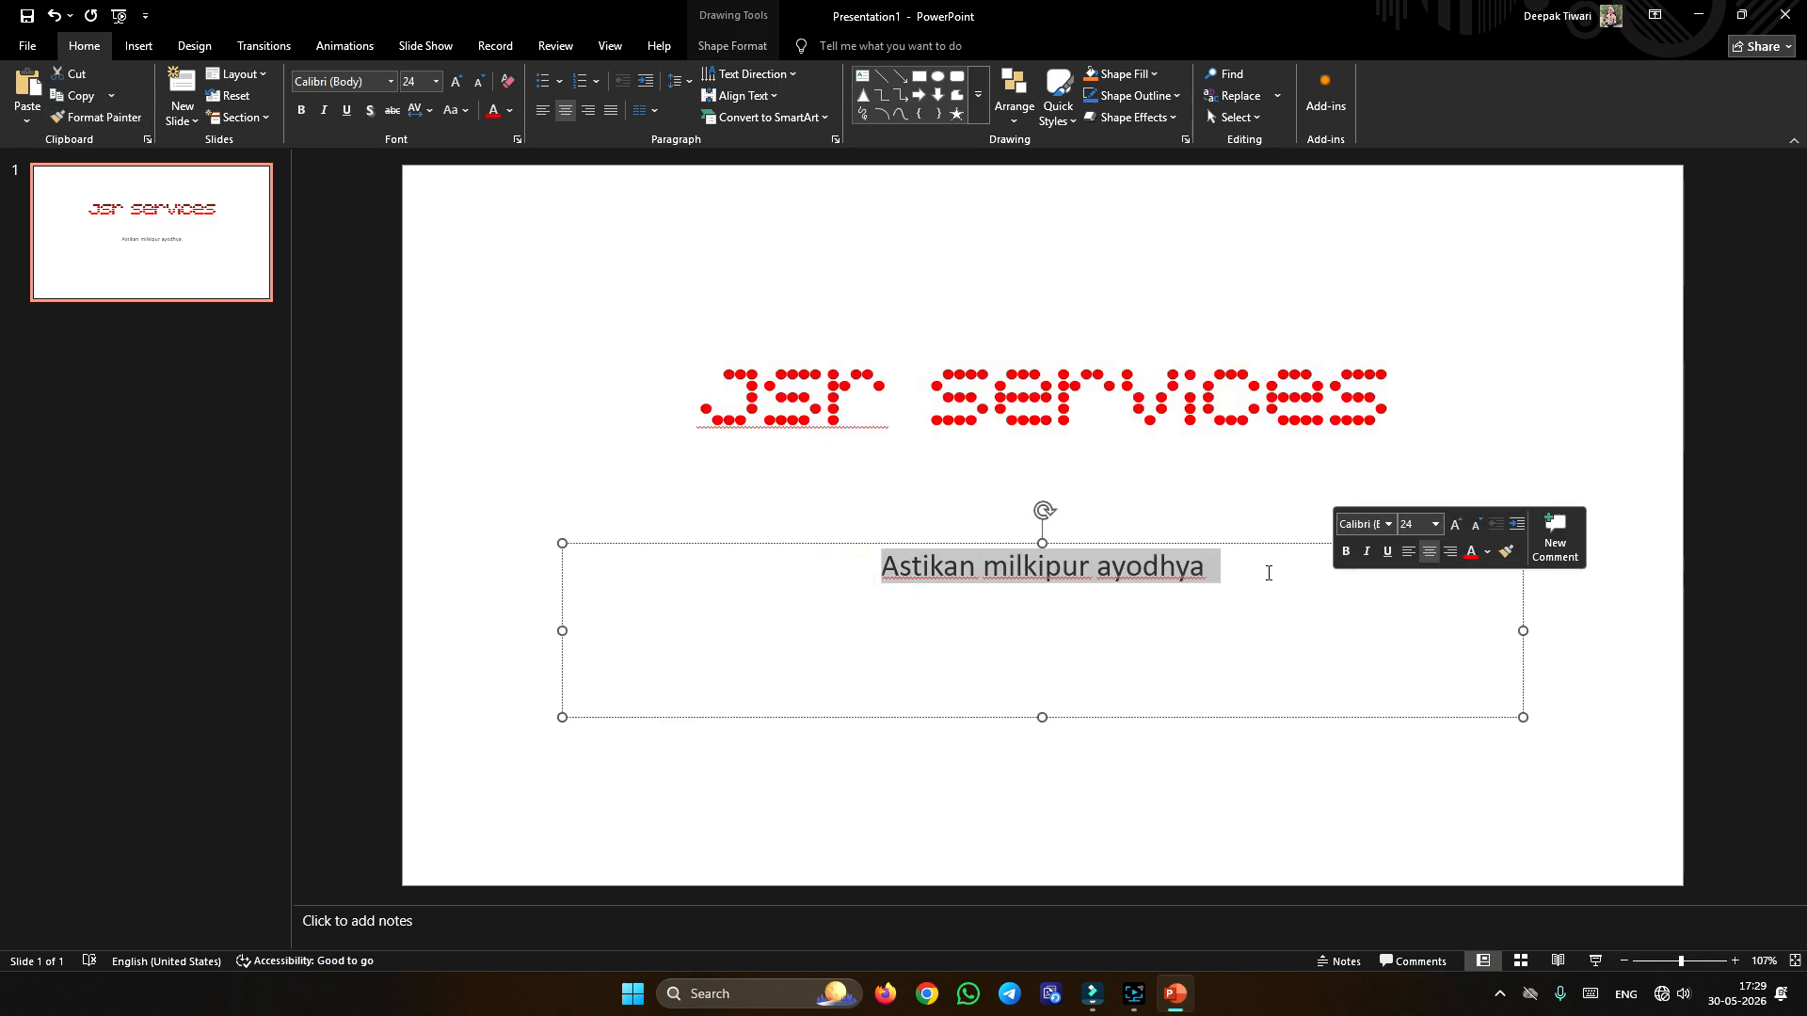
# Step: Apply the title's formatting to the middle word of the subtitle with Format Painter
pyautogui.click(666, 405)
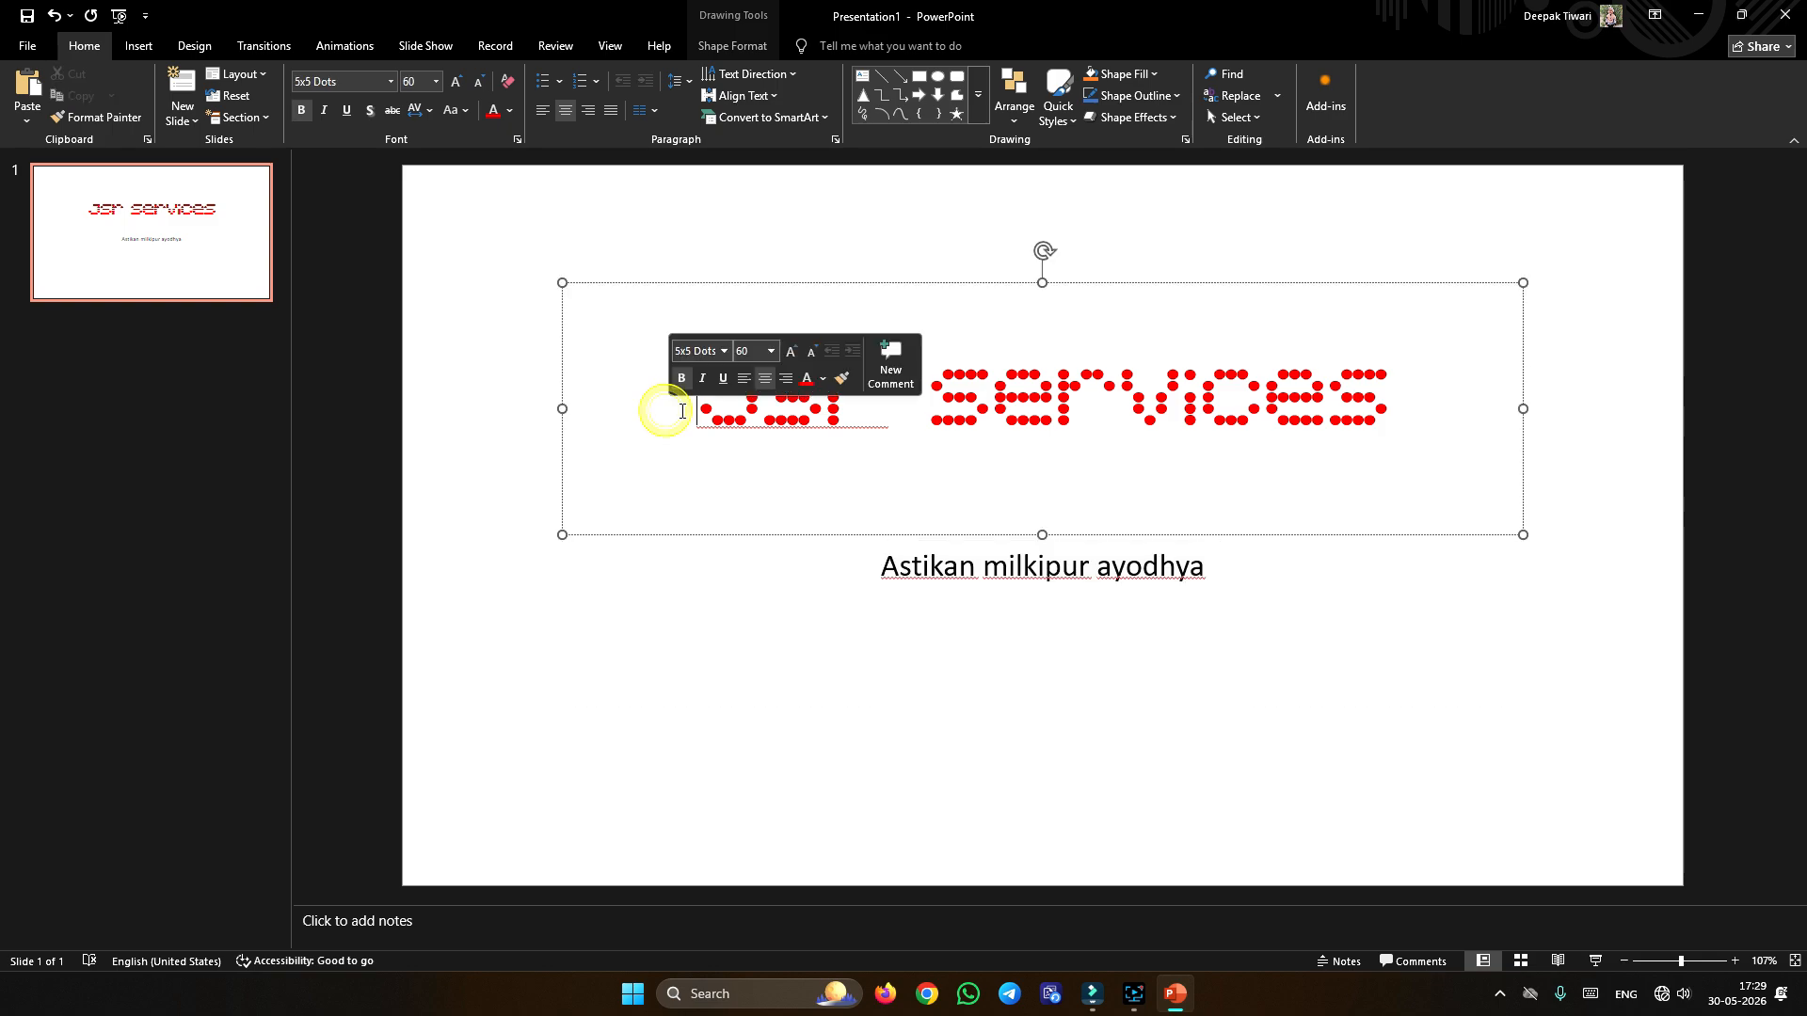
pyautogui.click(684, 438)
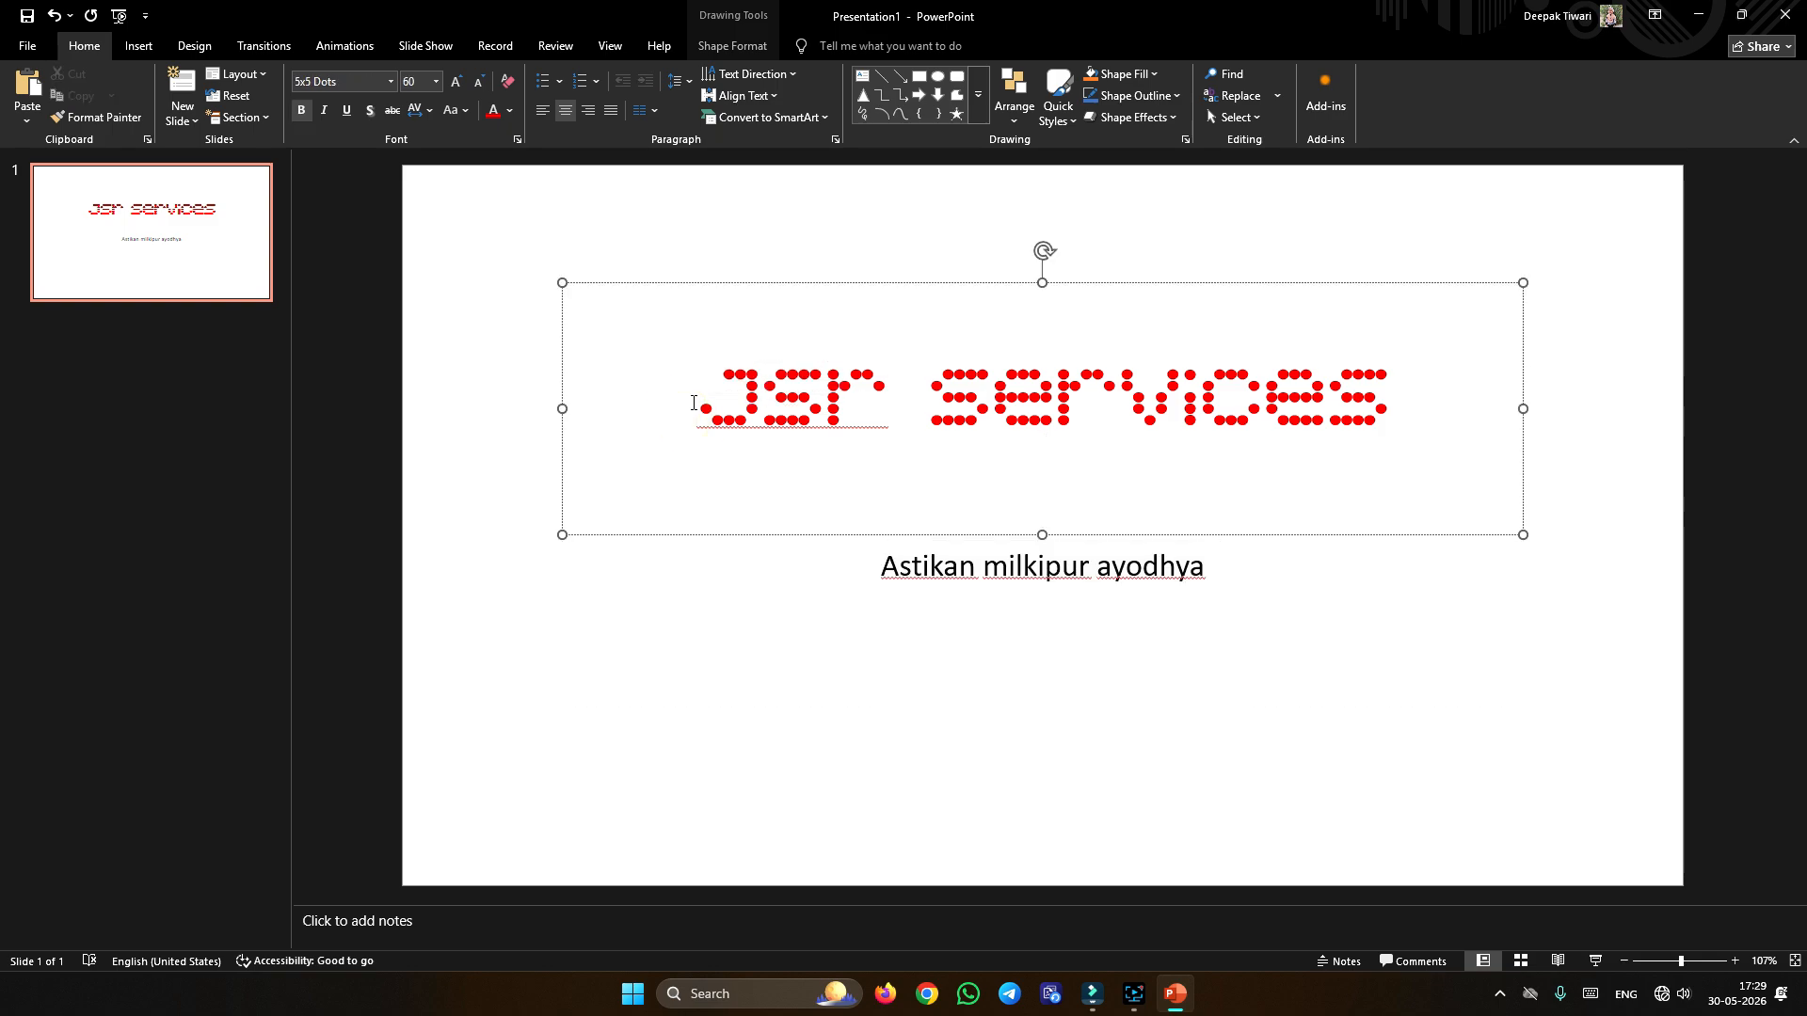
pyautogui.tripleClick(689, 395)
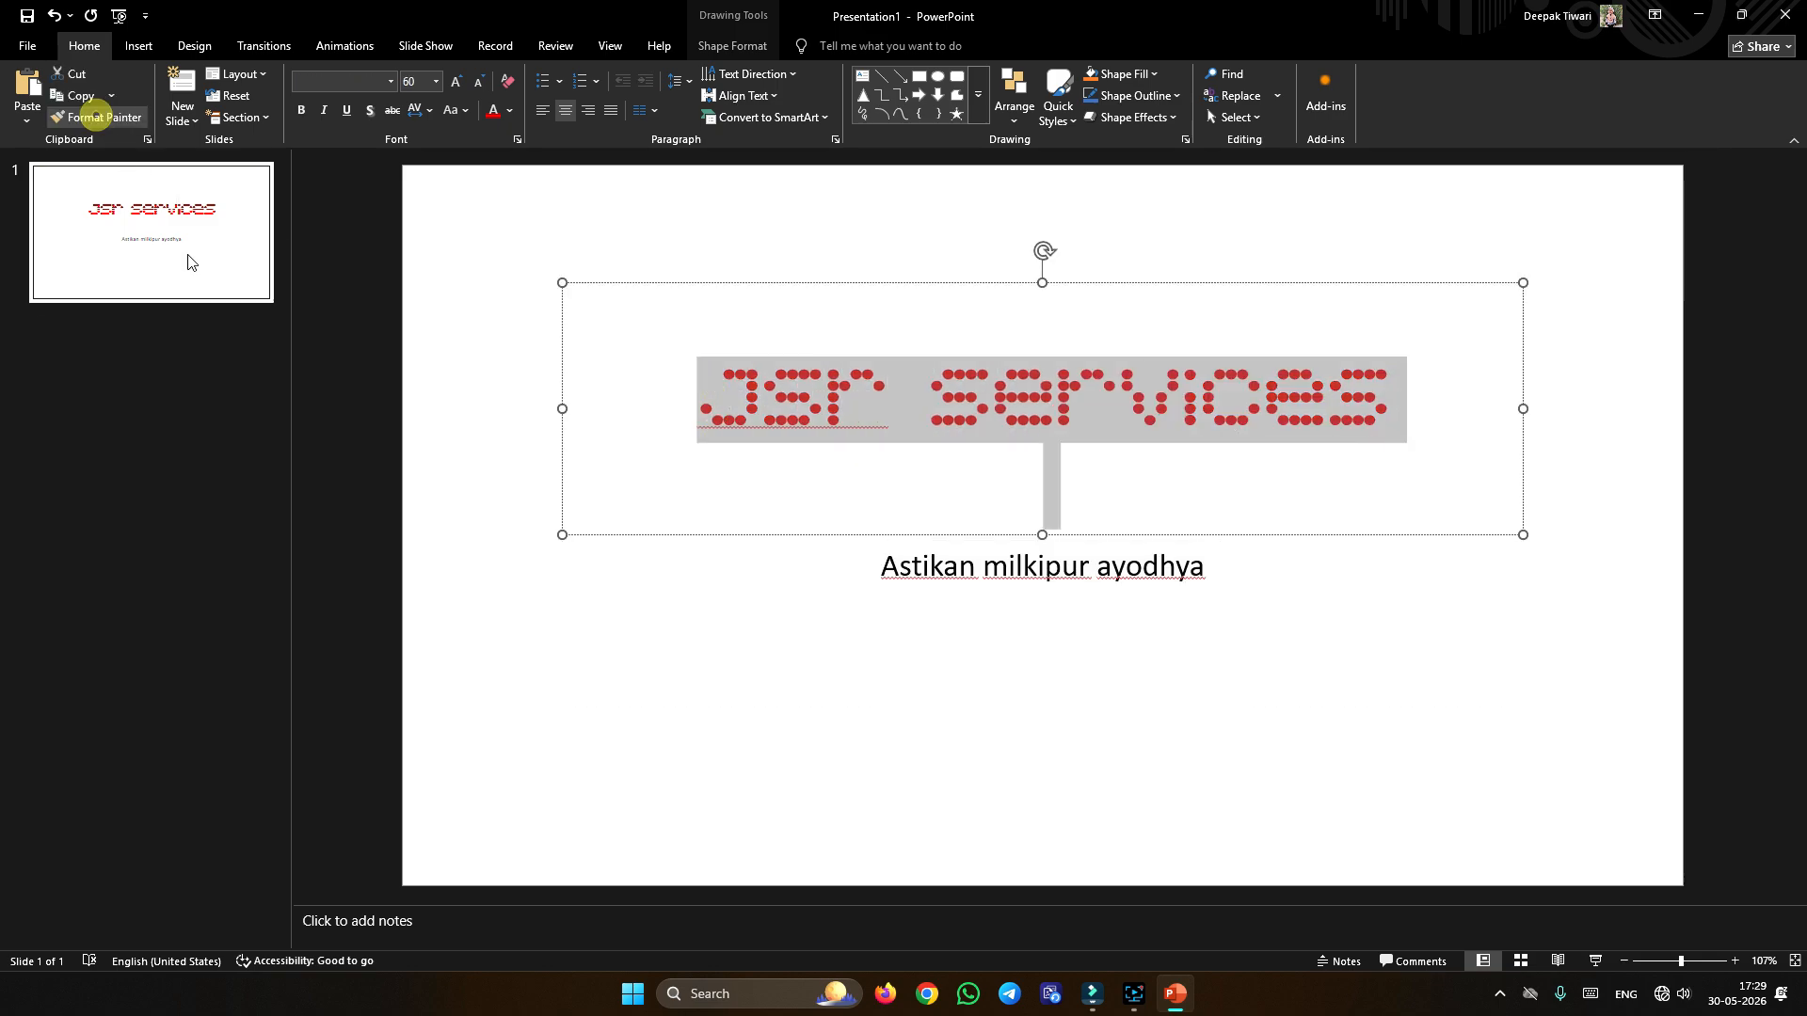
pyautogui.click(94, 117)
pyautogui.click(1033, 583)
pyautogui.click(1032, 583)
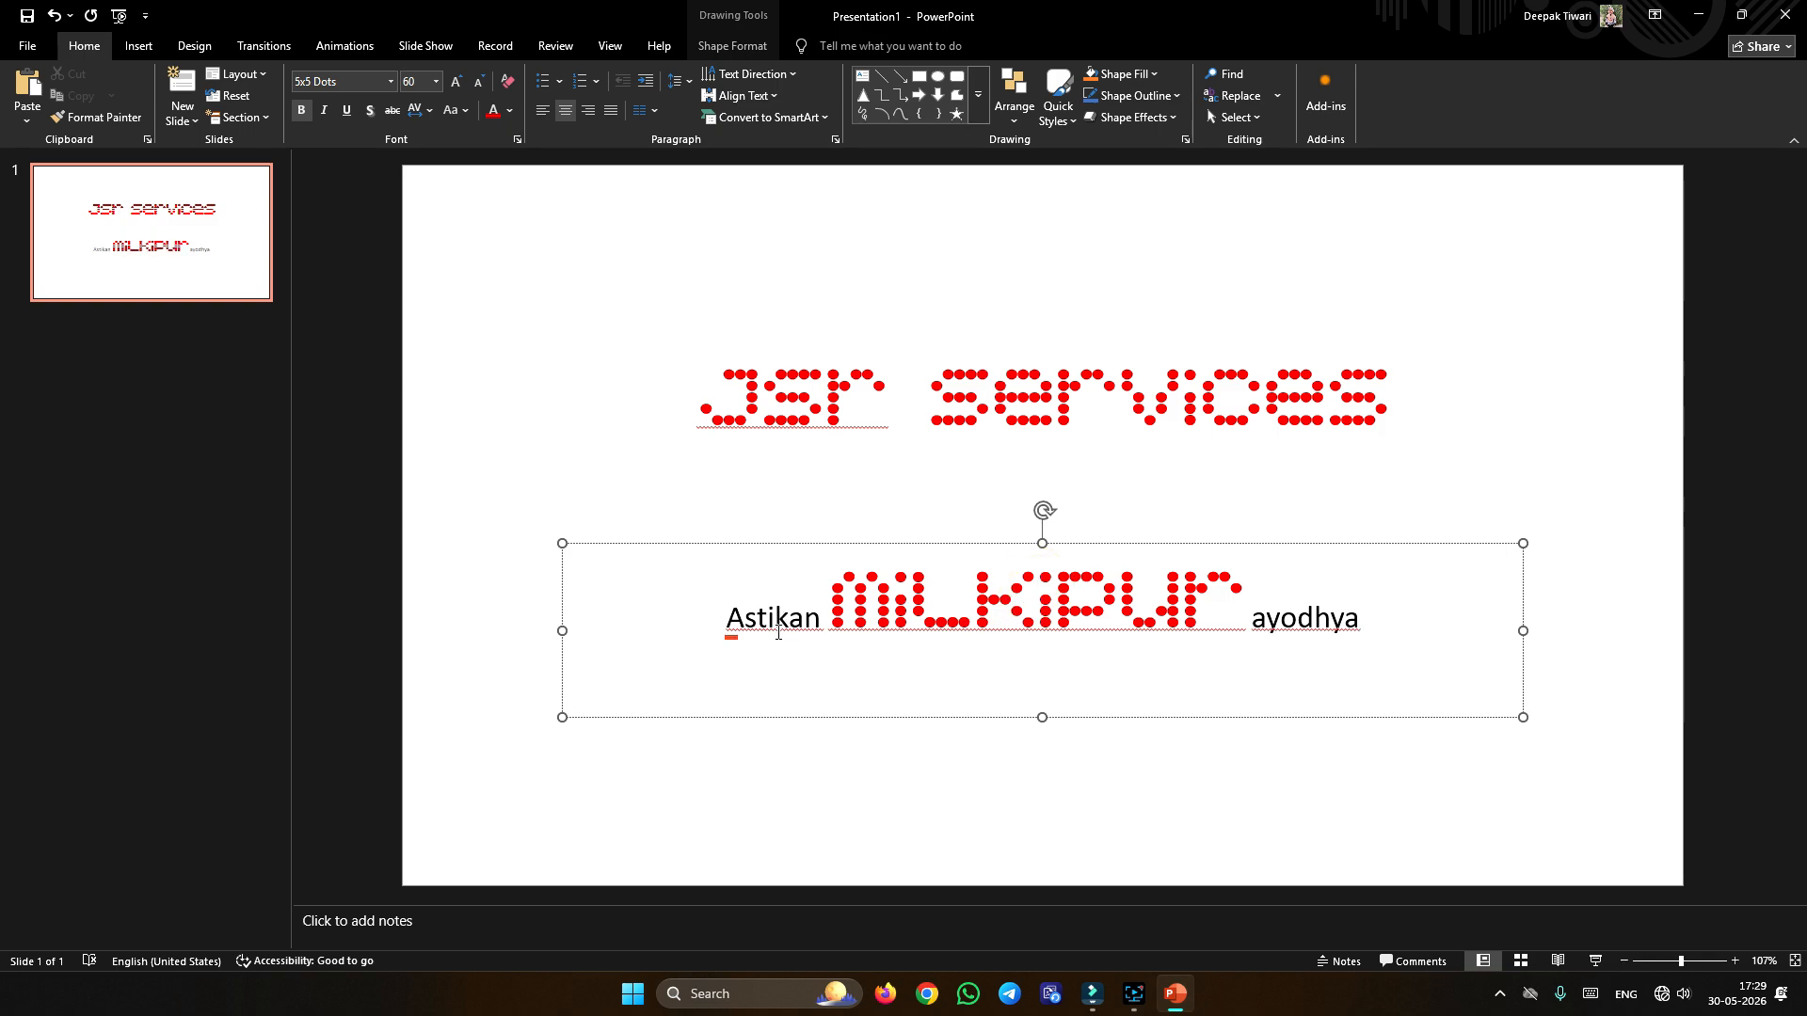
# Step: Apply the title's formatting to the first and last words of the subtitle with Format Painter
pyautogui.tripleClick(703, 414)
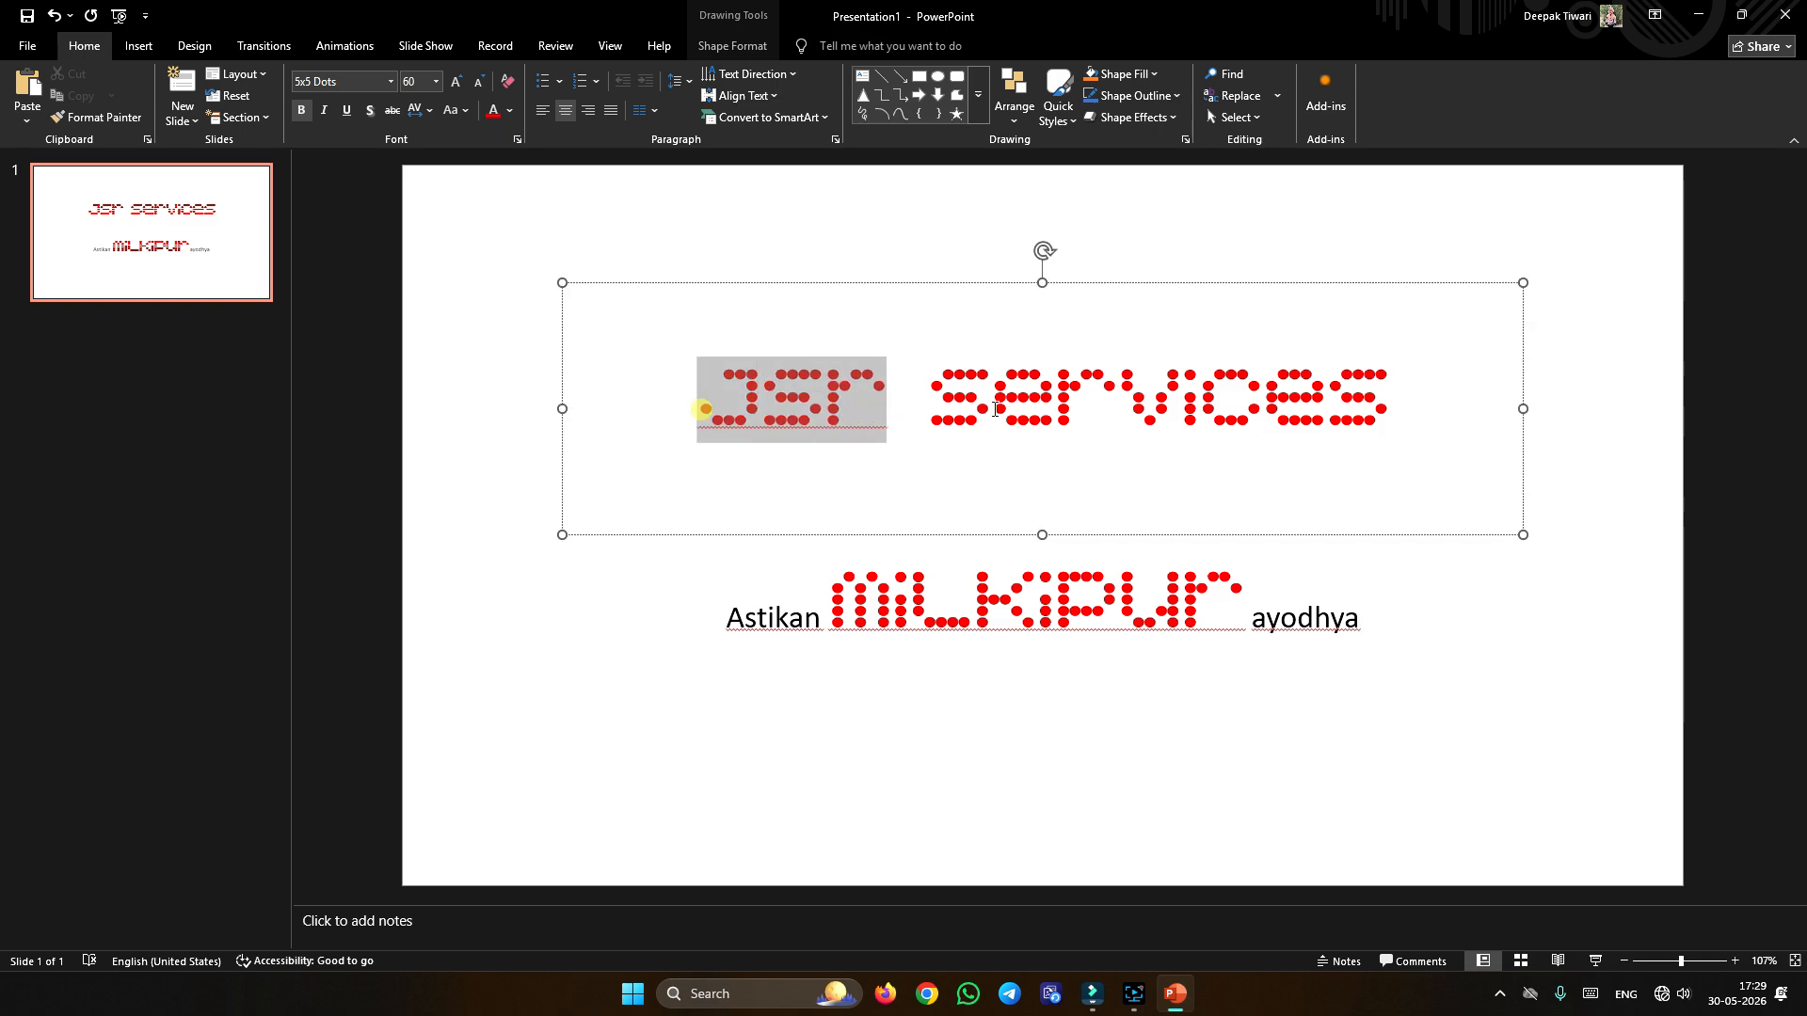
pyautogui.click(98, 118)
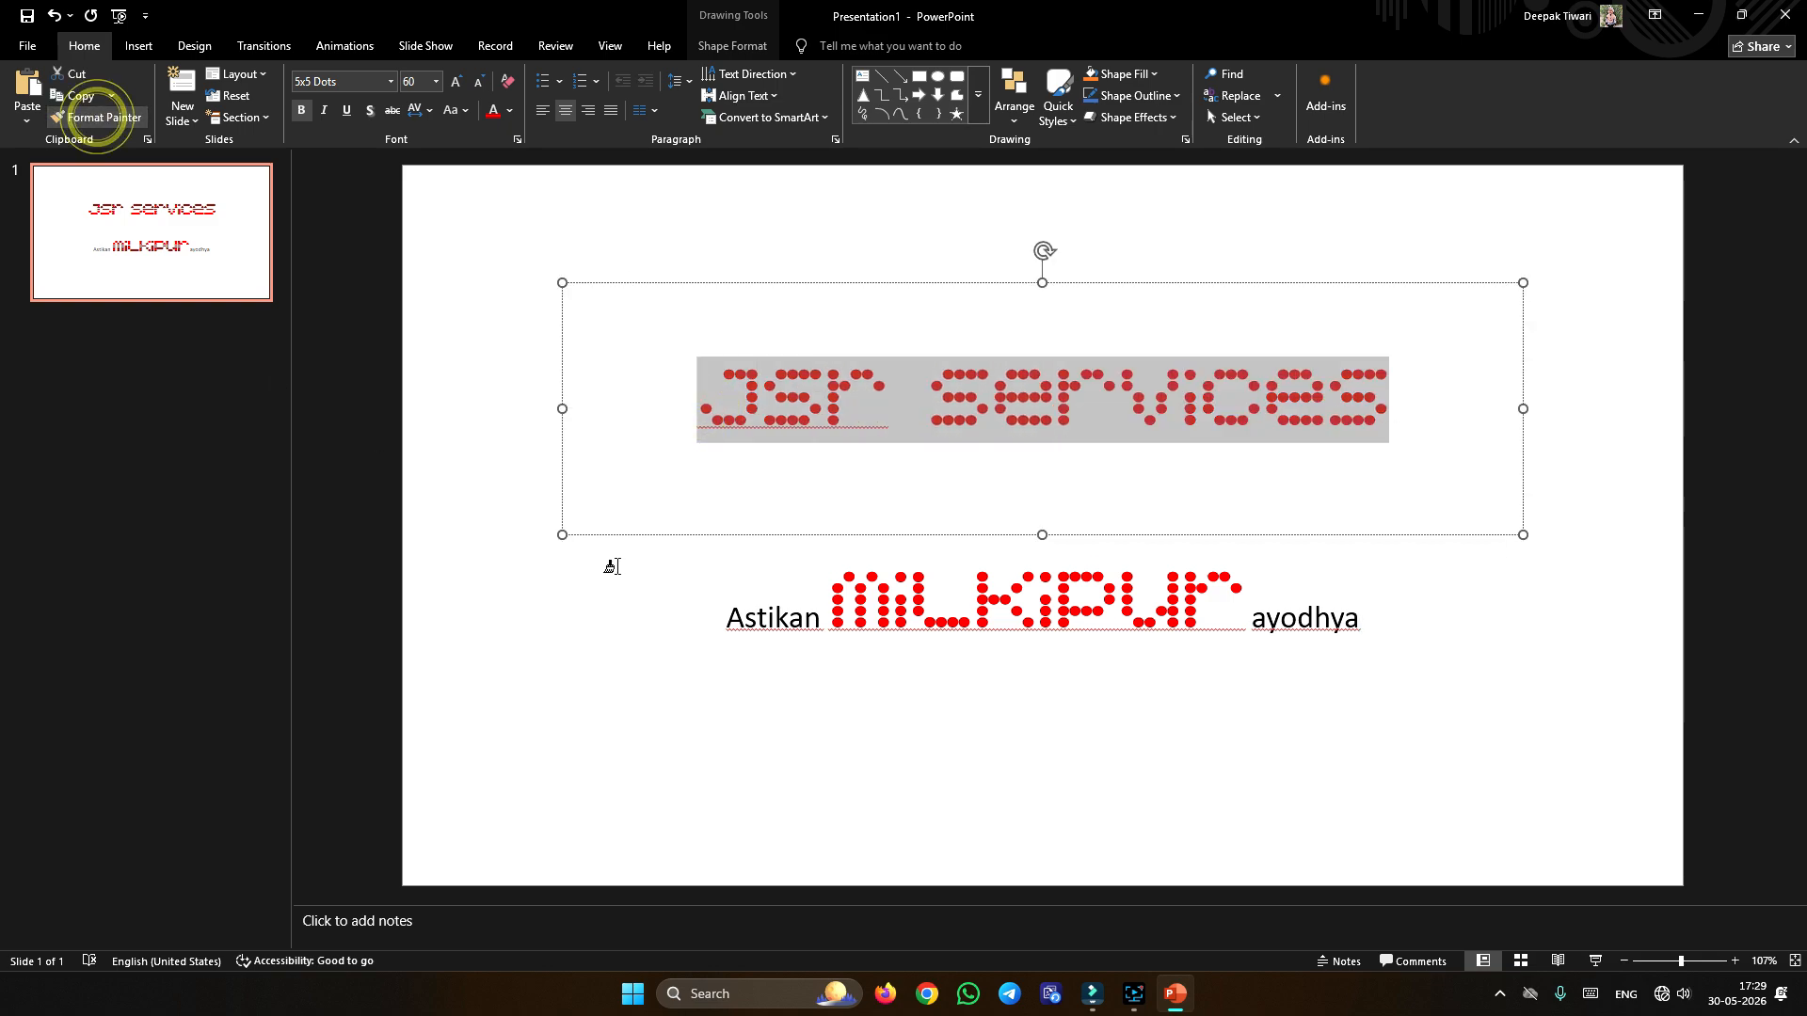
pyautogui.click(759, 616)
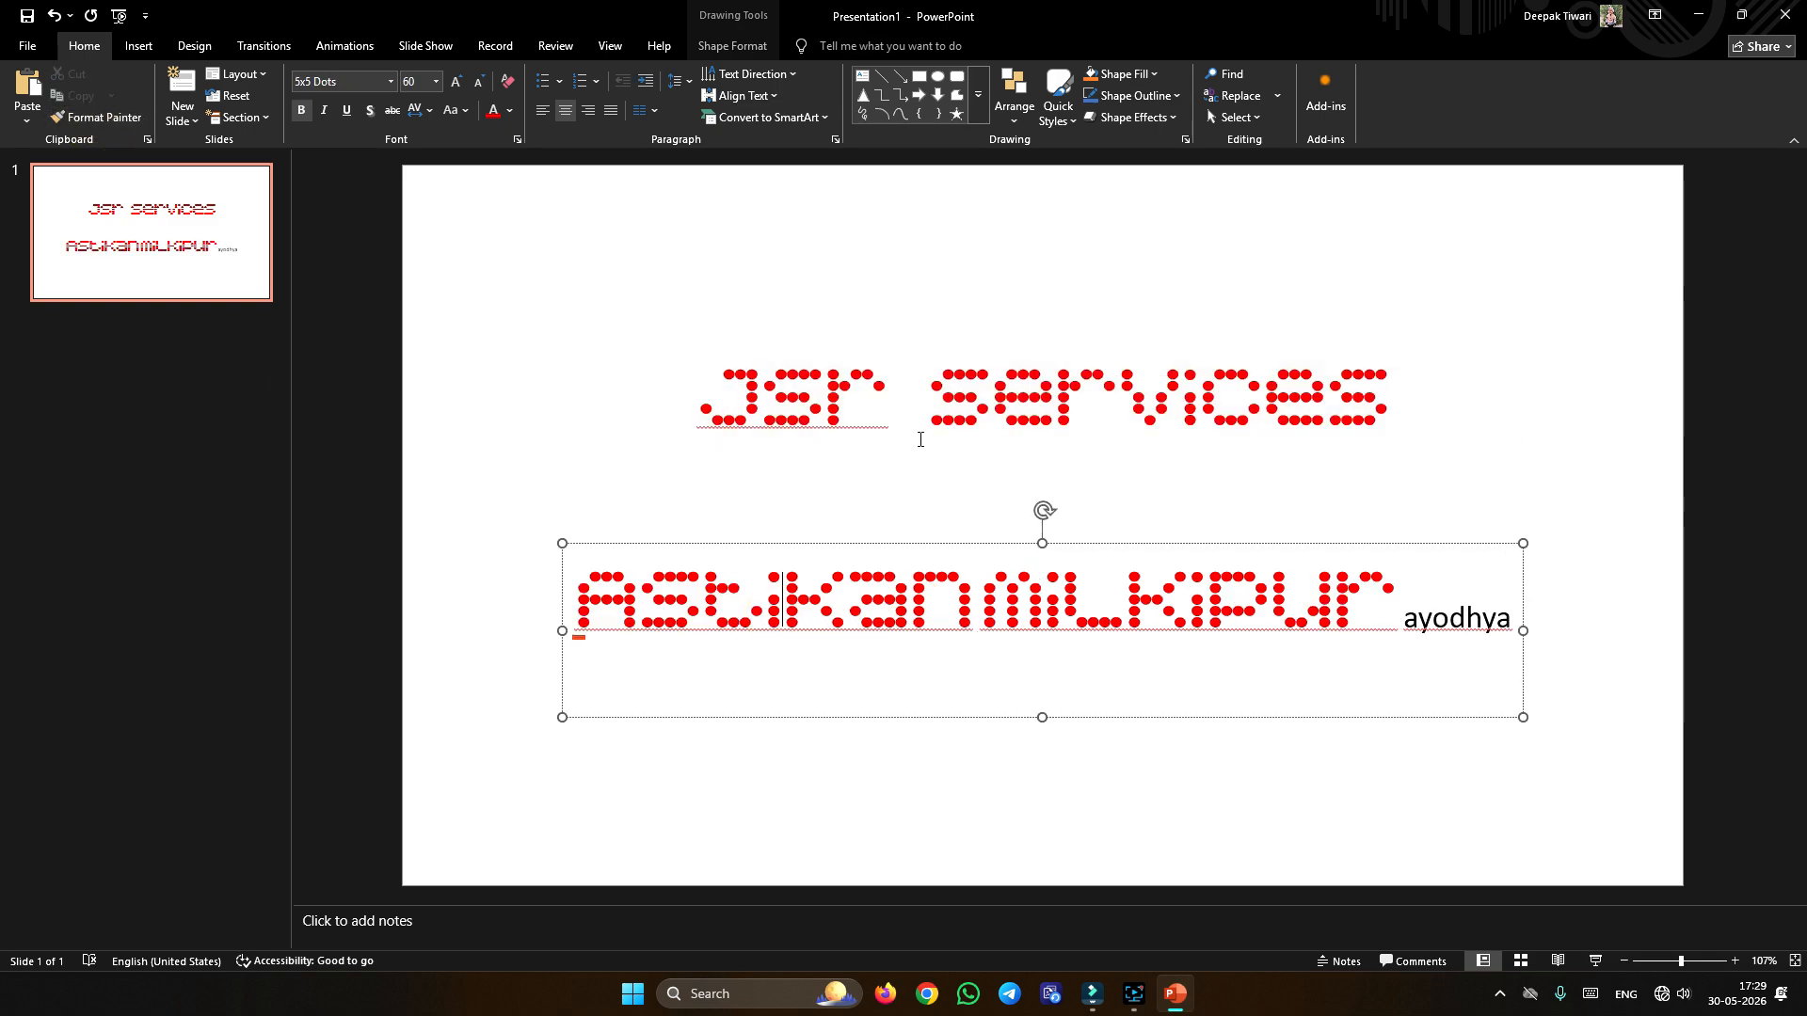
pyautogui.tripleClick(698, 393)
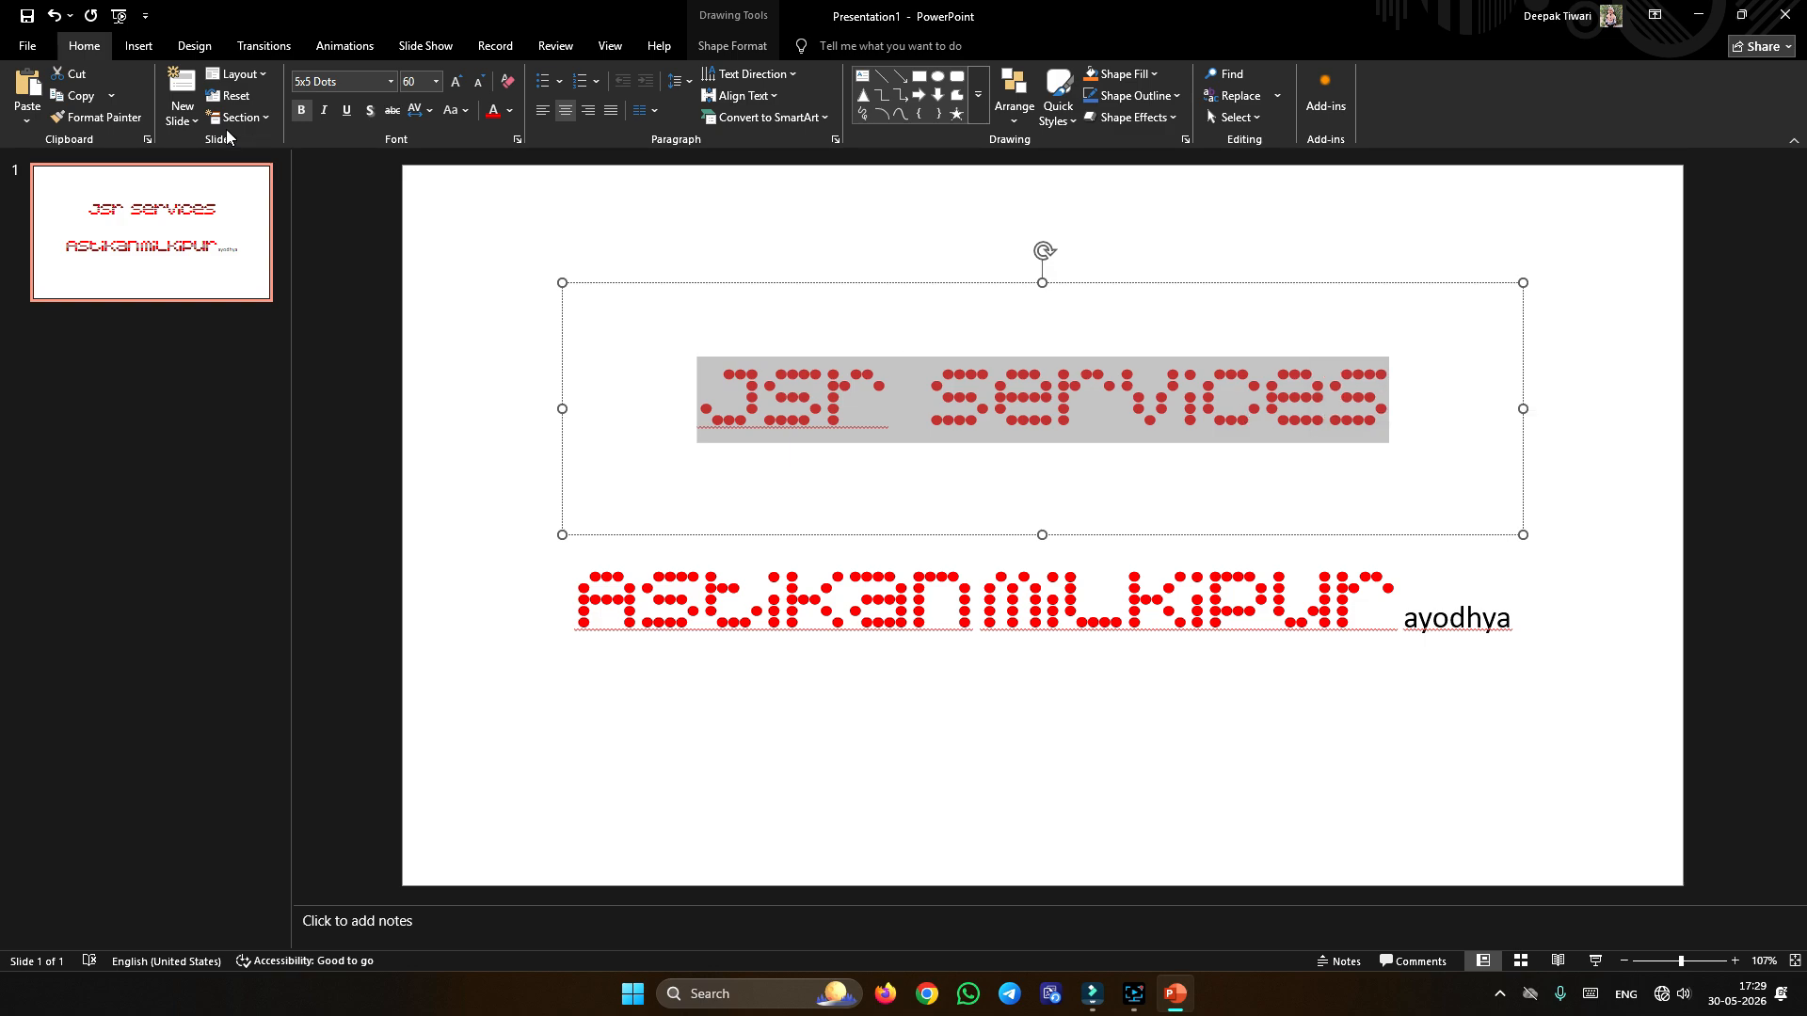
pyautogui.click(98, 117)
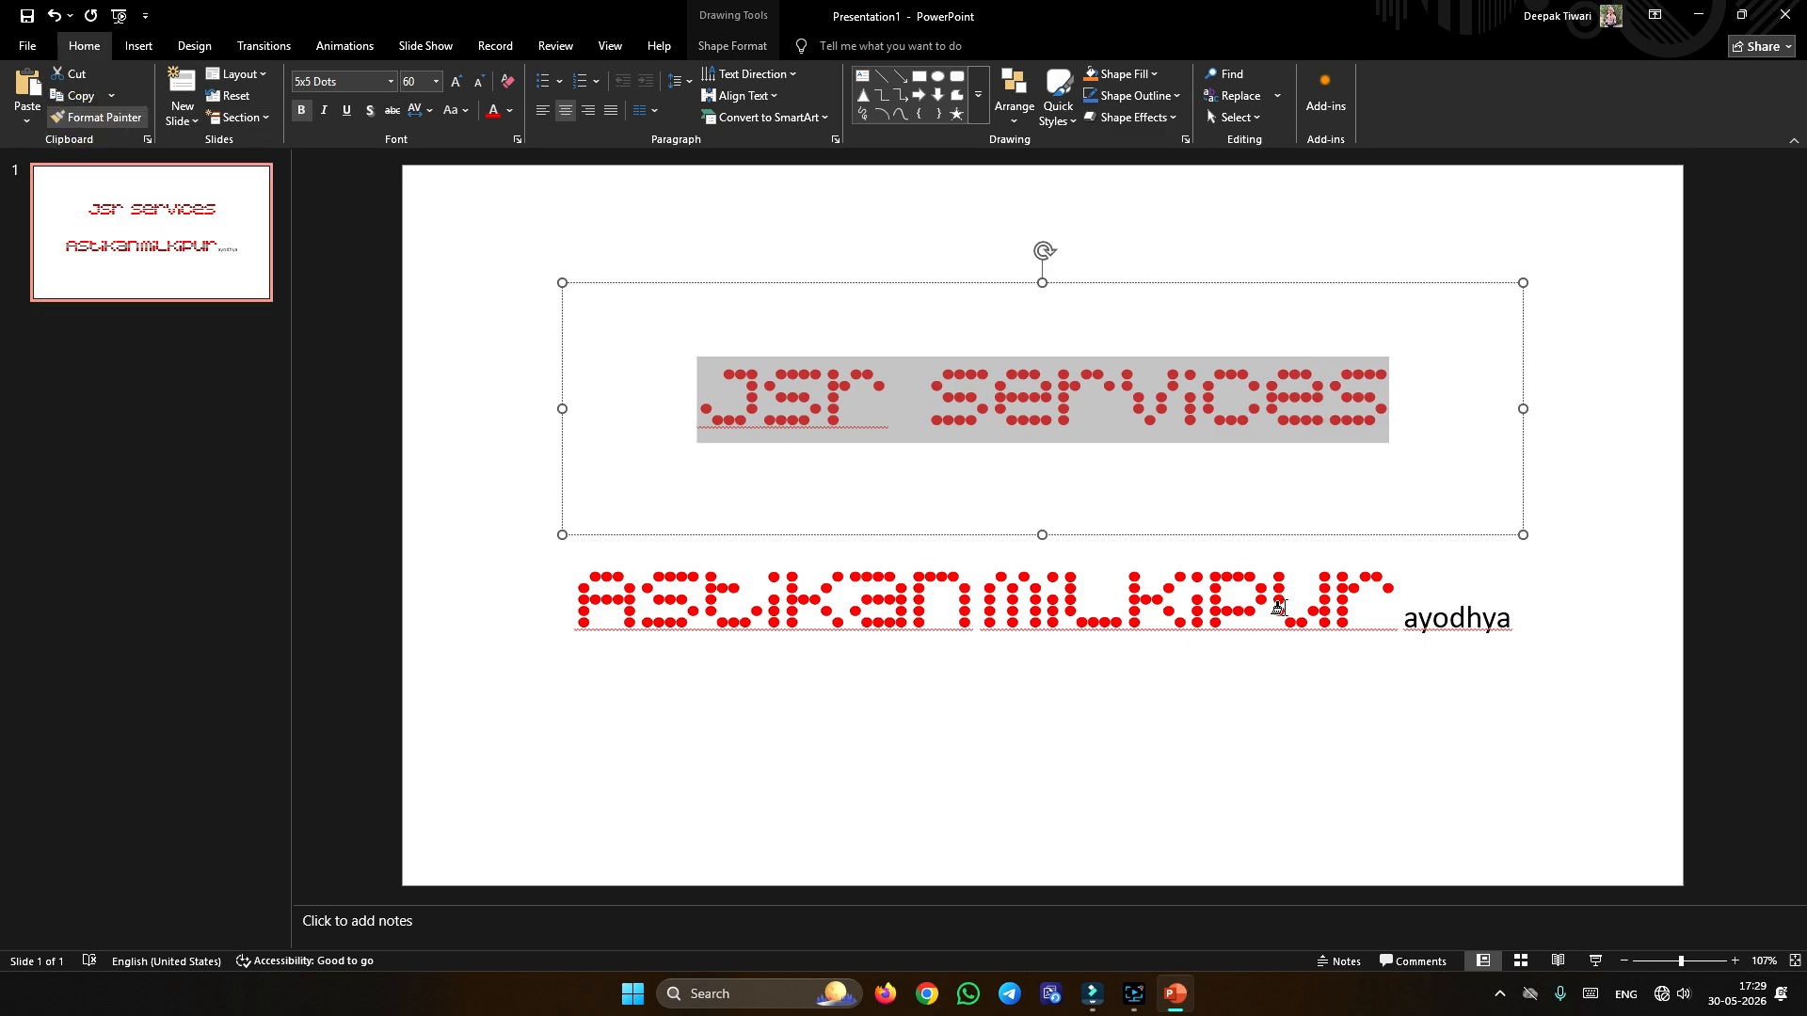
pyautogui.click(1465, 617)
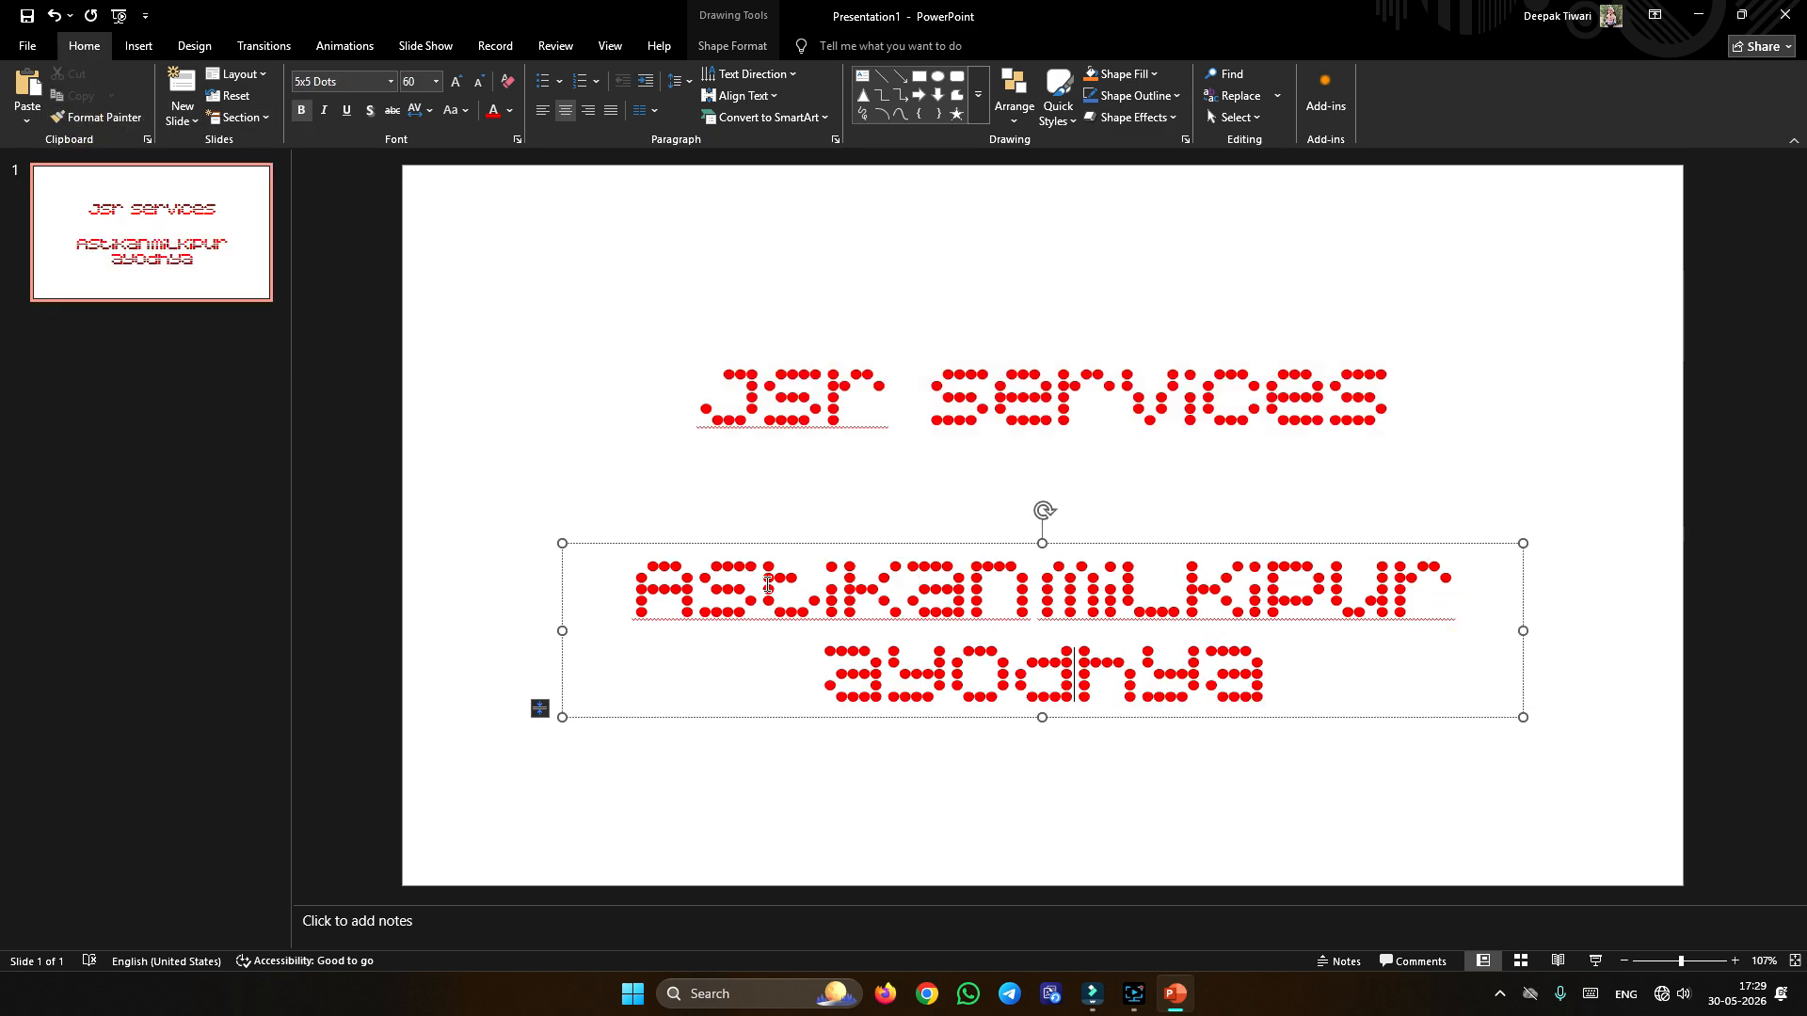
# Step: Insert a space between the first and second words of the subtitle and deselect the placeholder
pyautogui.click(1027, 607)
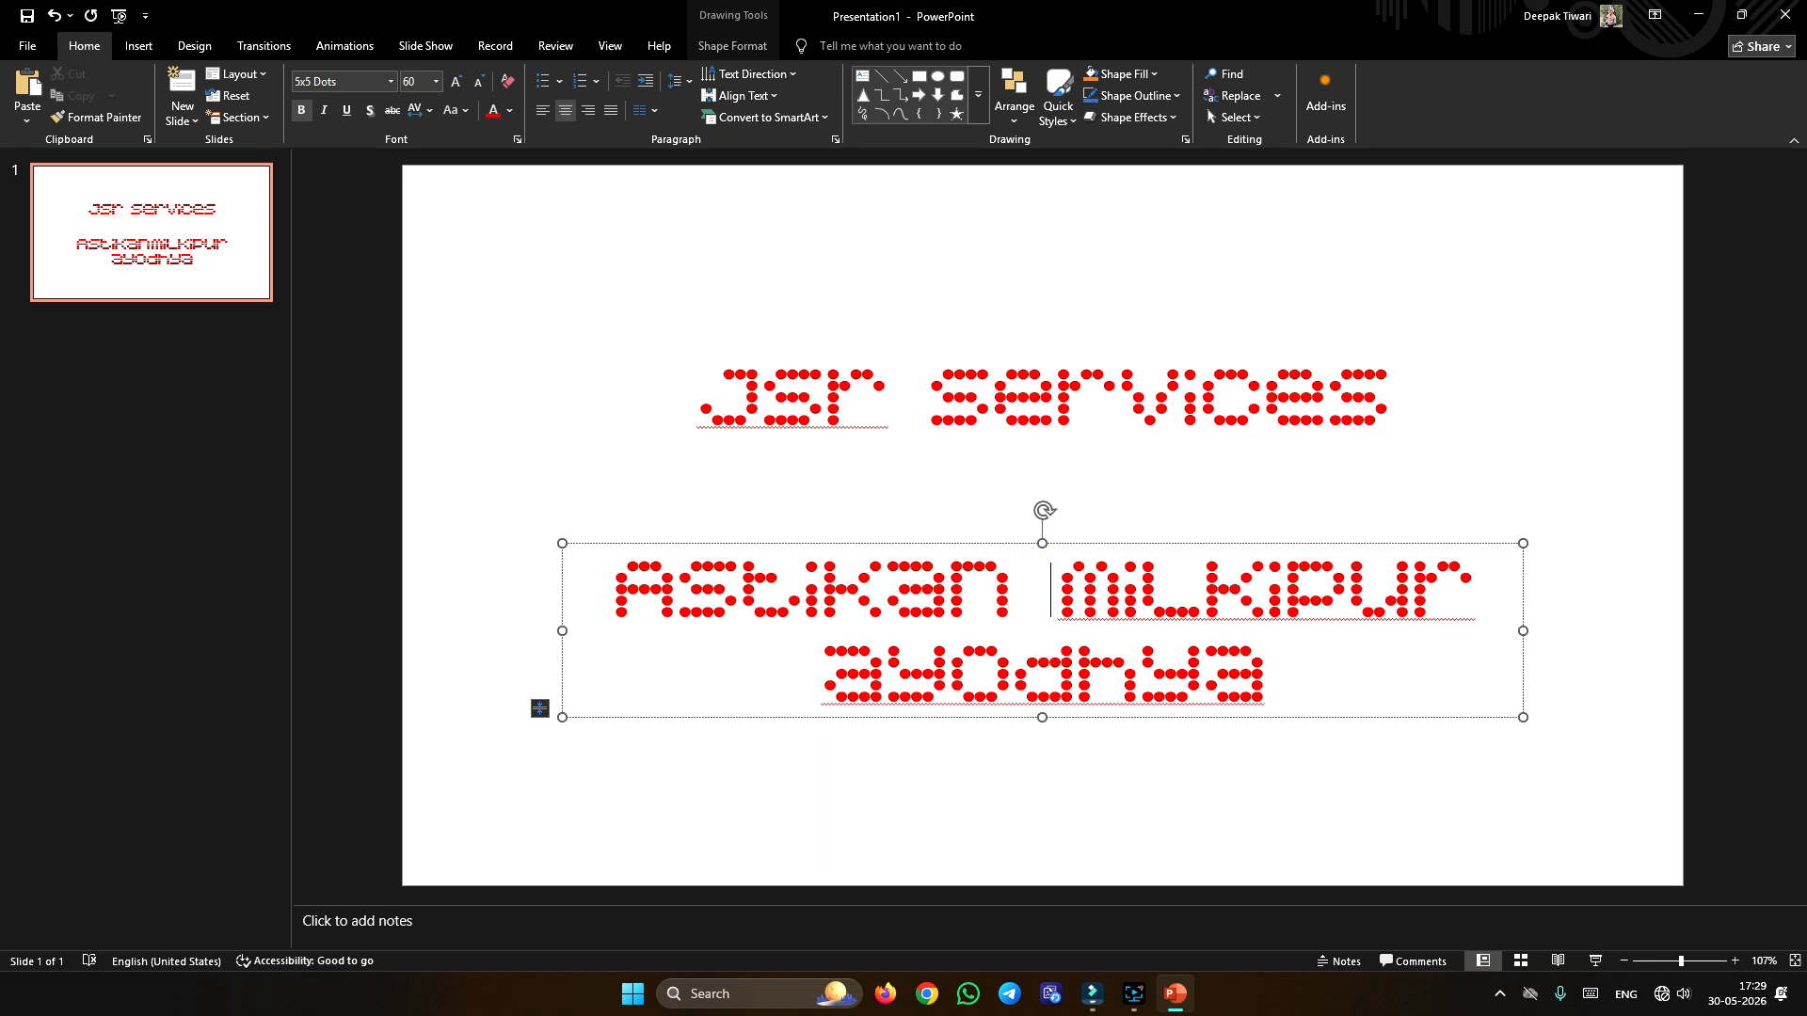
pyautogui.click(1312, 679)
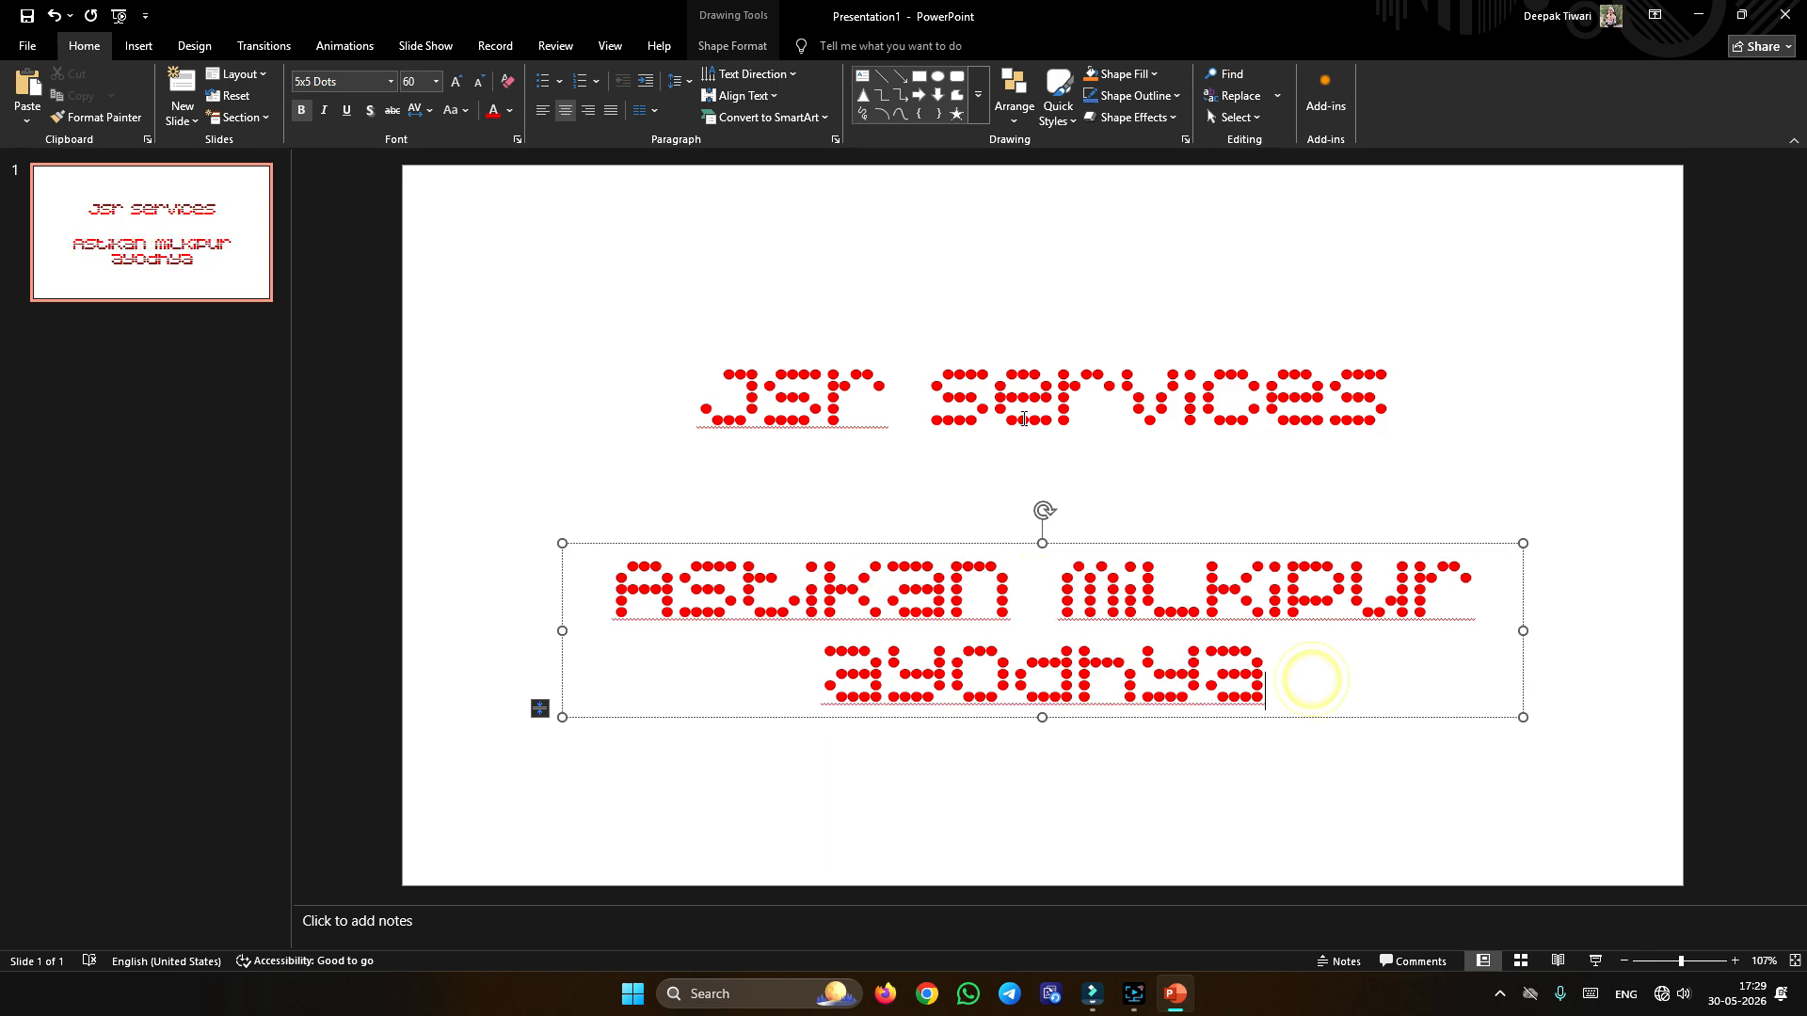
pyautogui.click(1324, 779)
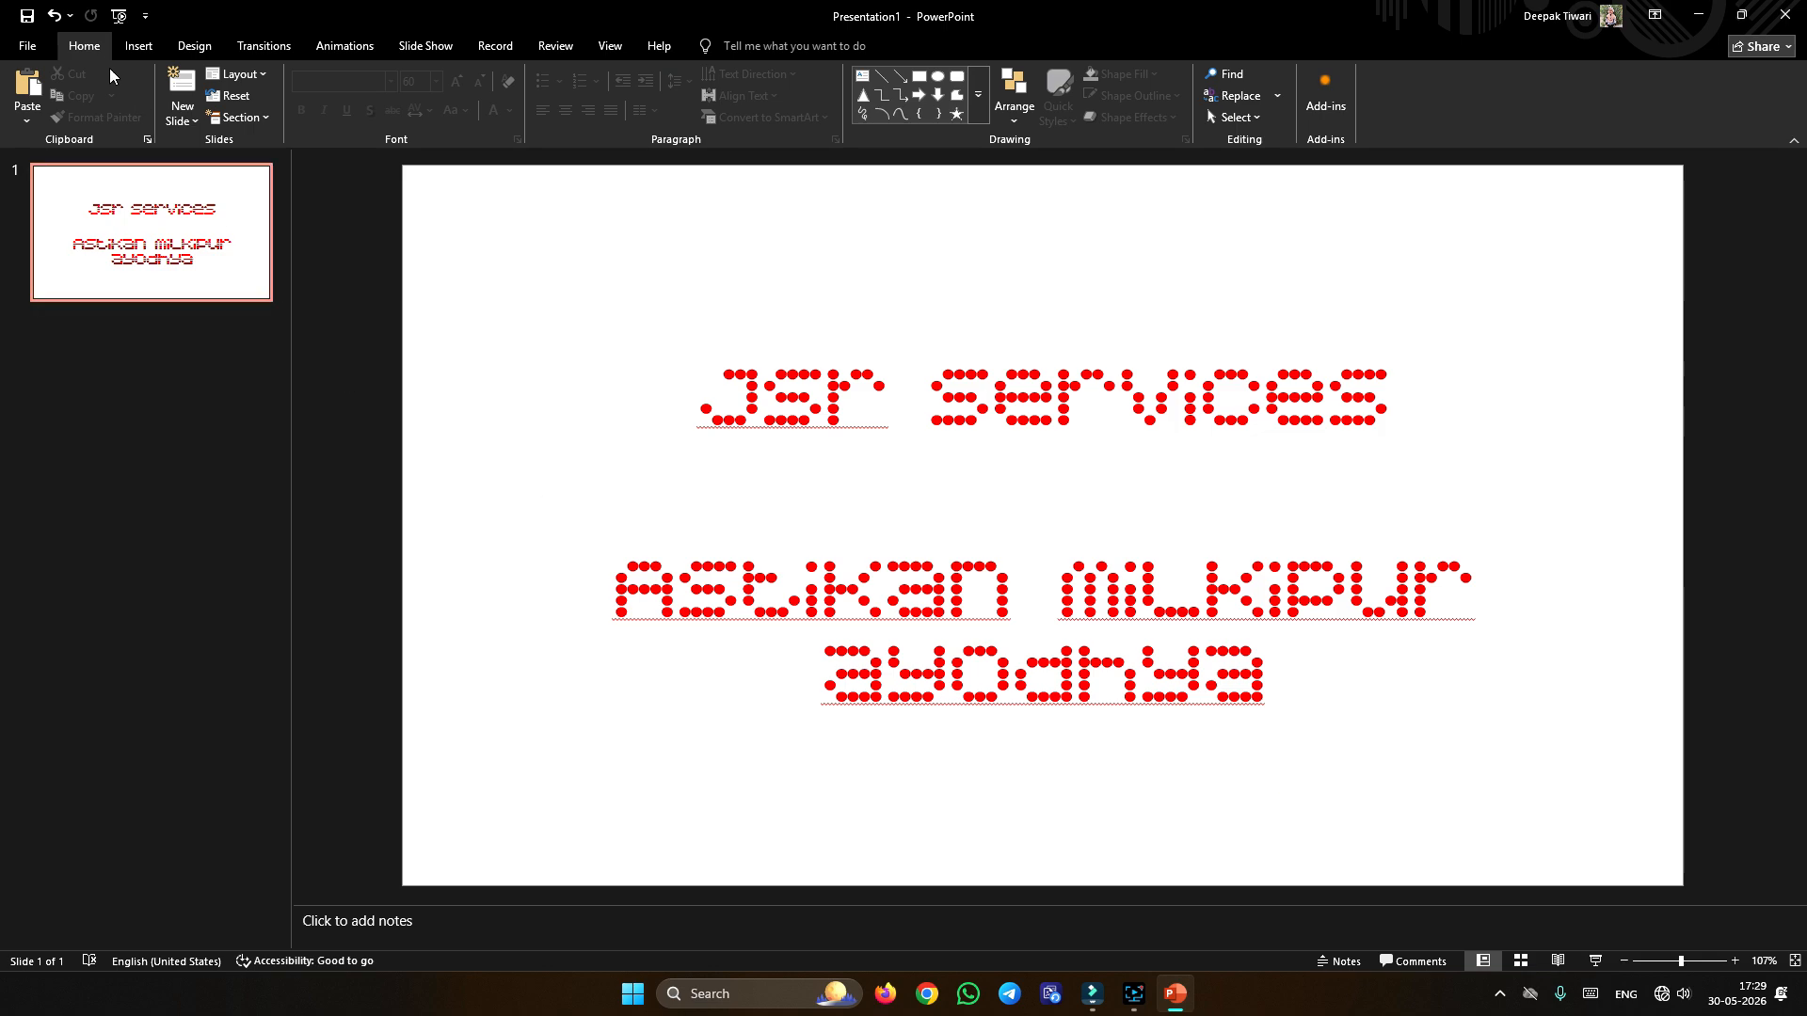
pyautogui.click(946, 673)
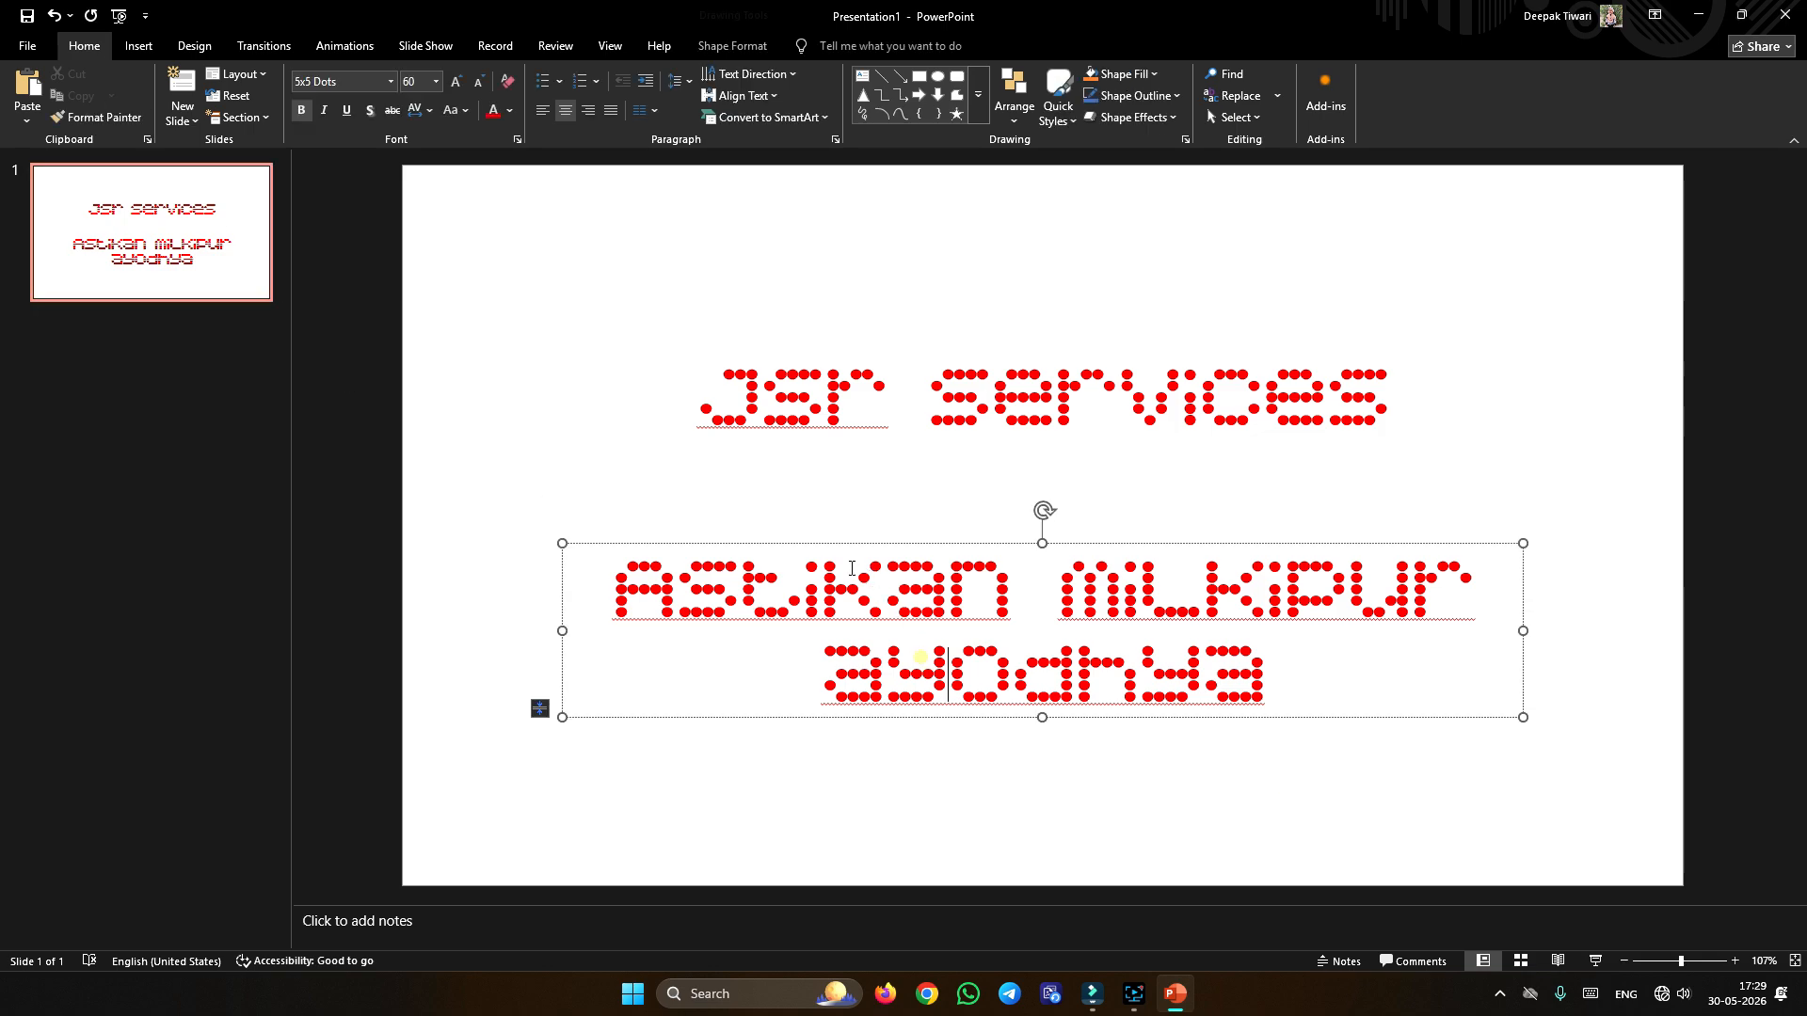
pyautogui.click(113, 118)
pyautogui.click(826, 400)
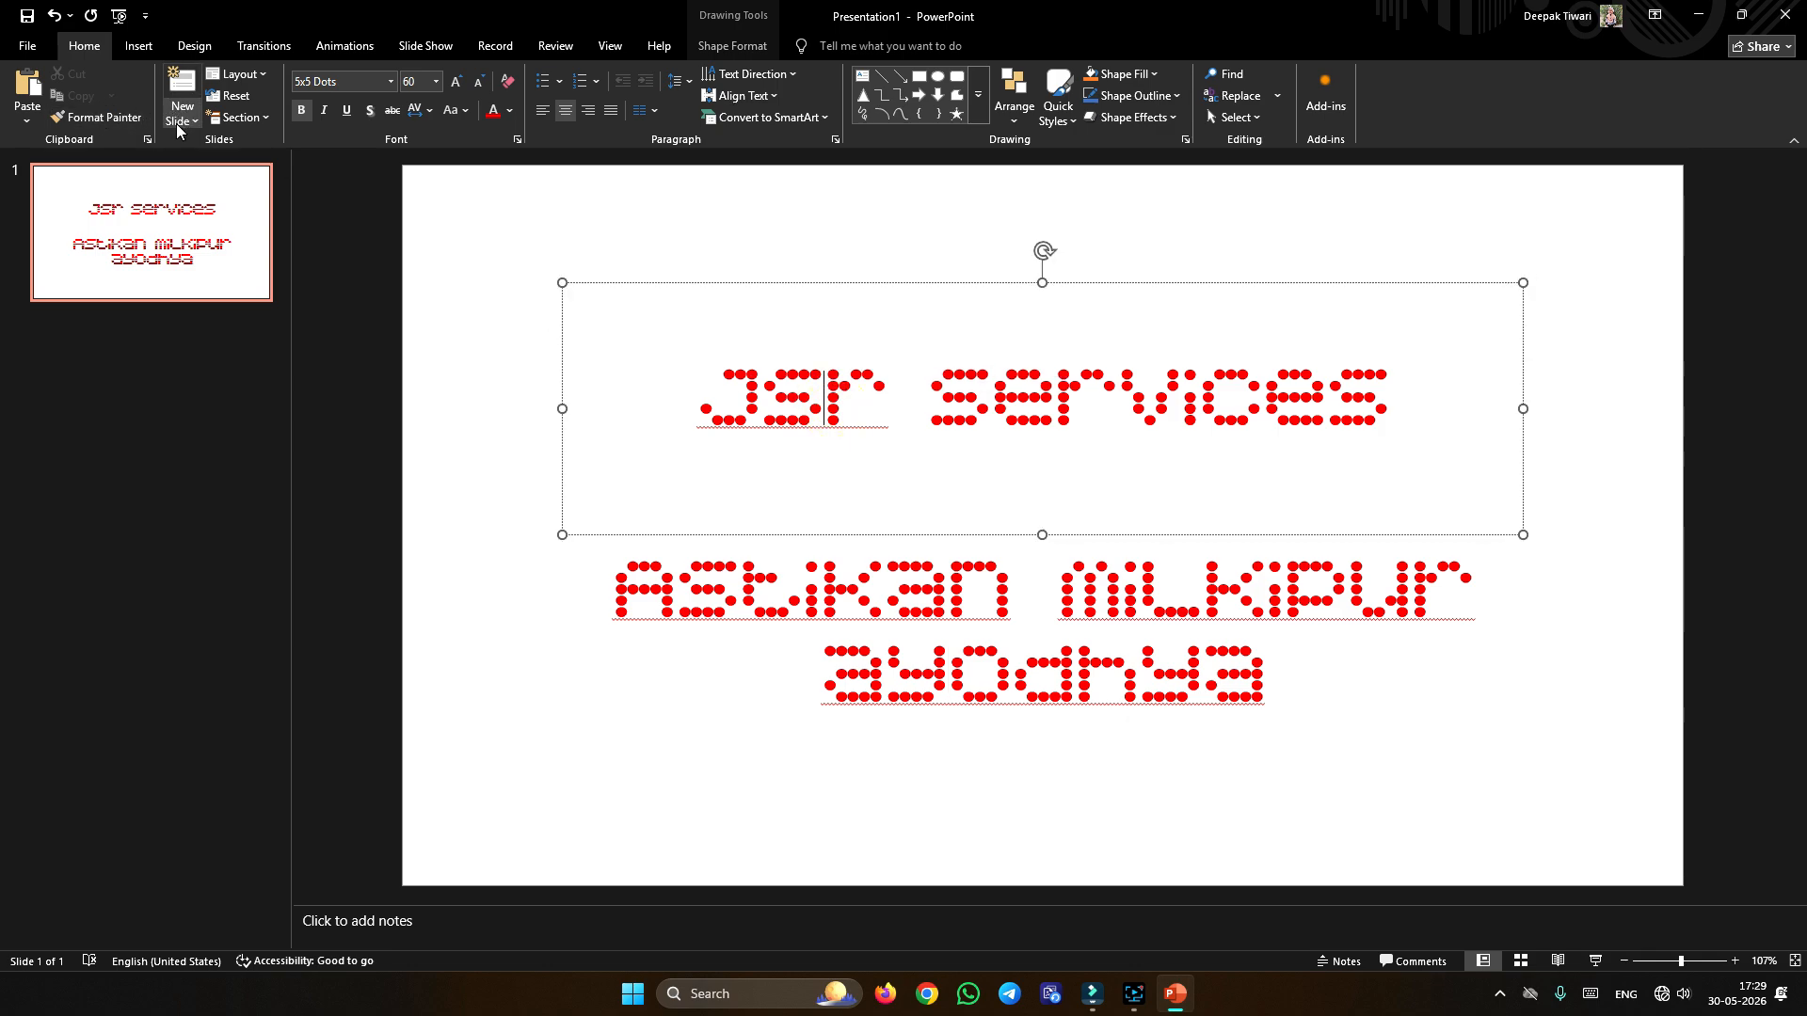
# Step: Delete all the text in the title placeholder and select the slide's thumbnail
pyautogui.tripleClick(597, 370)
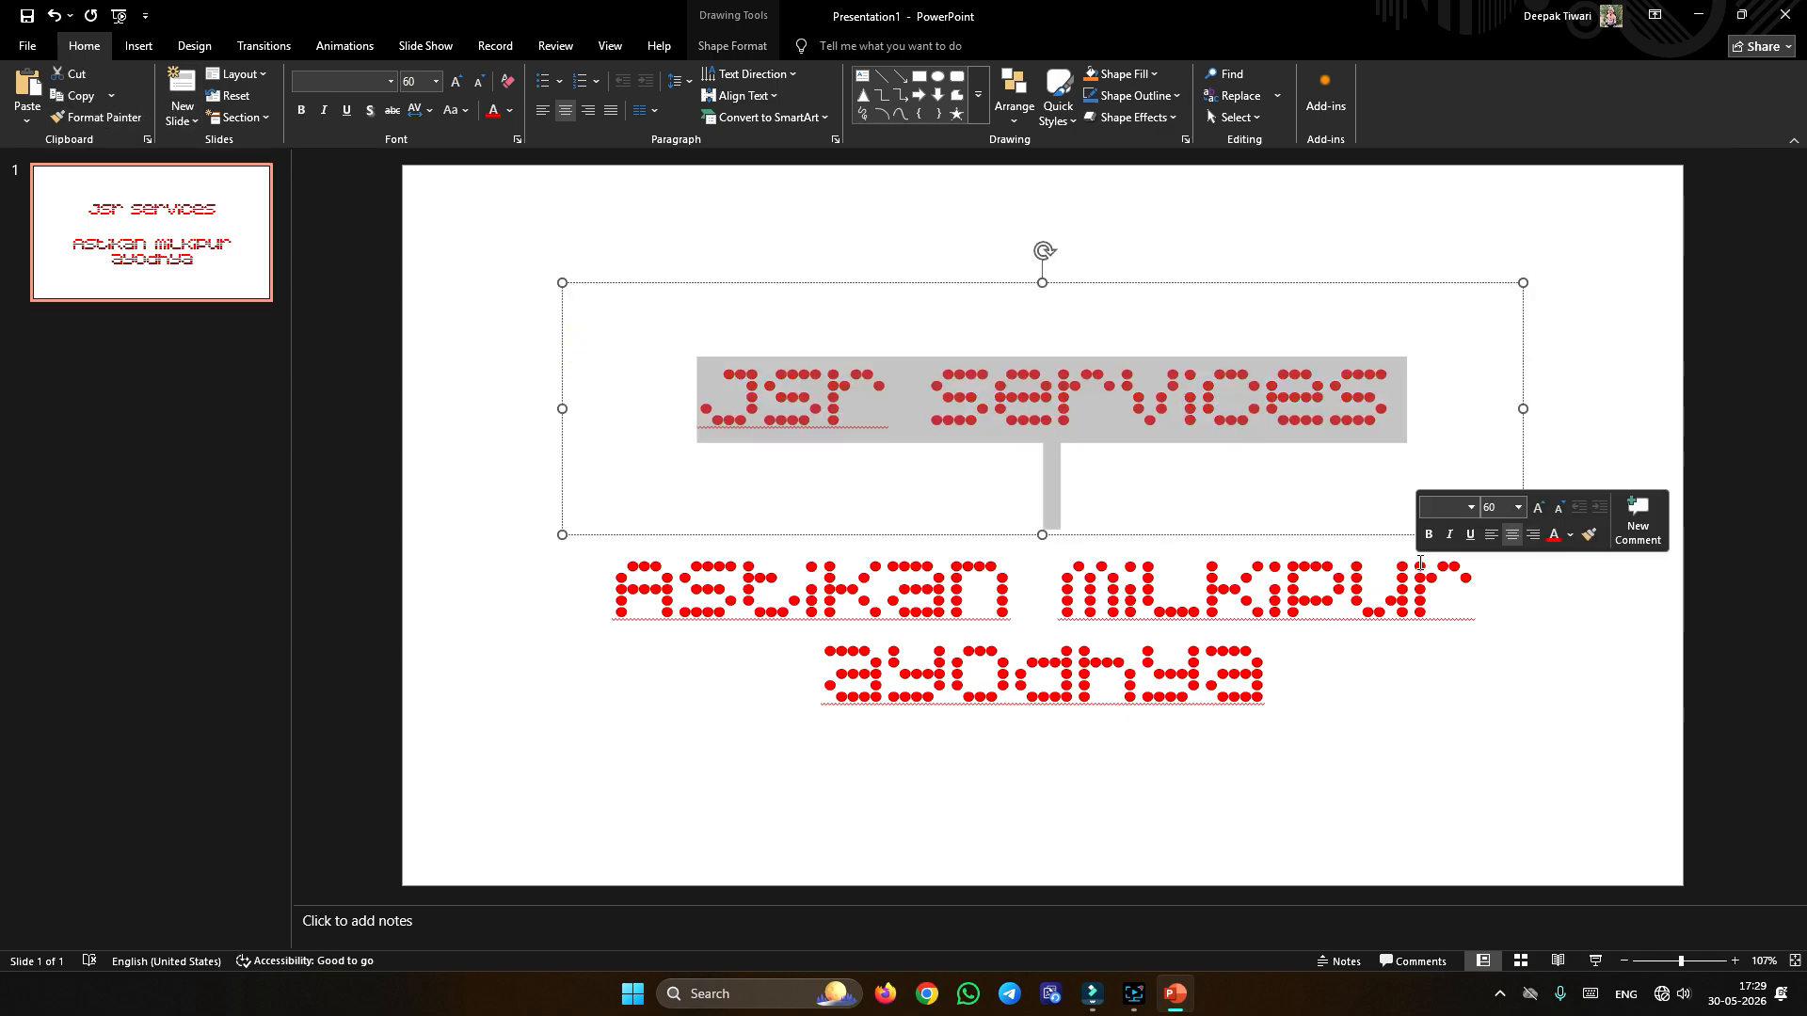
pyautogui.press('Delete')
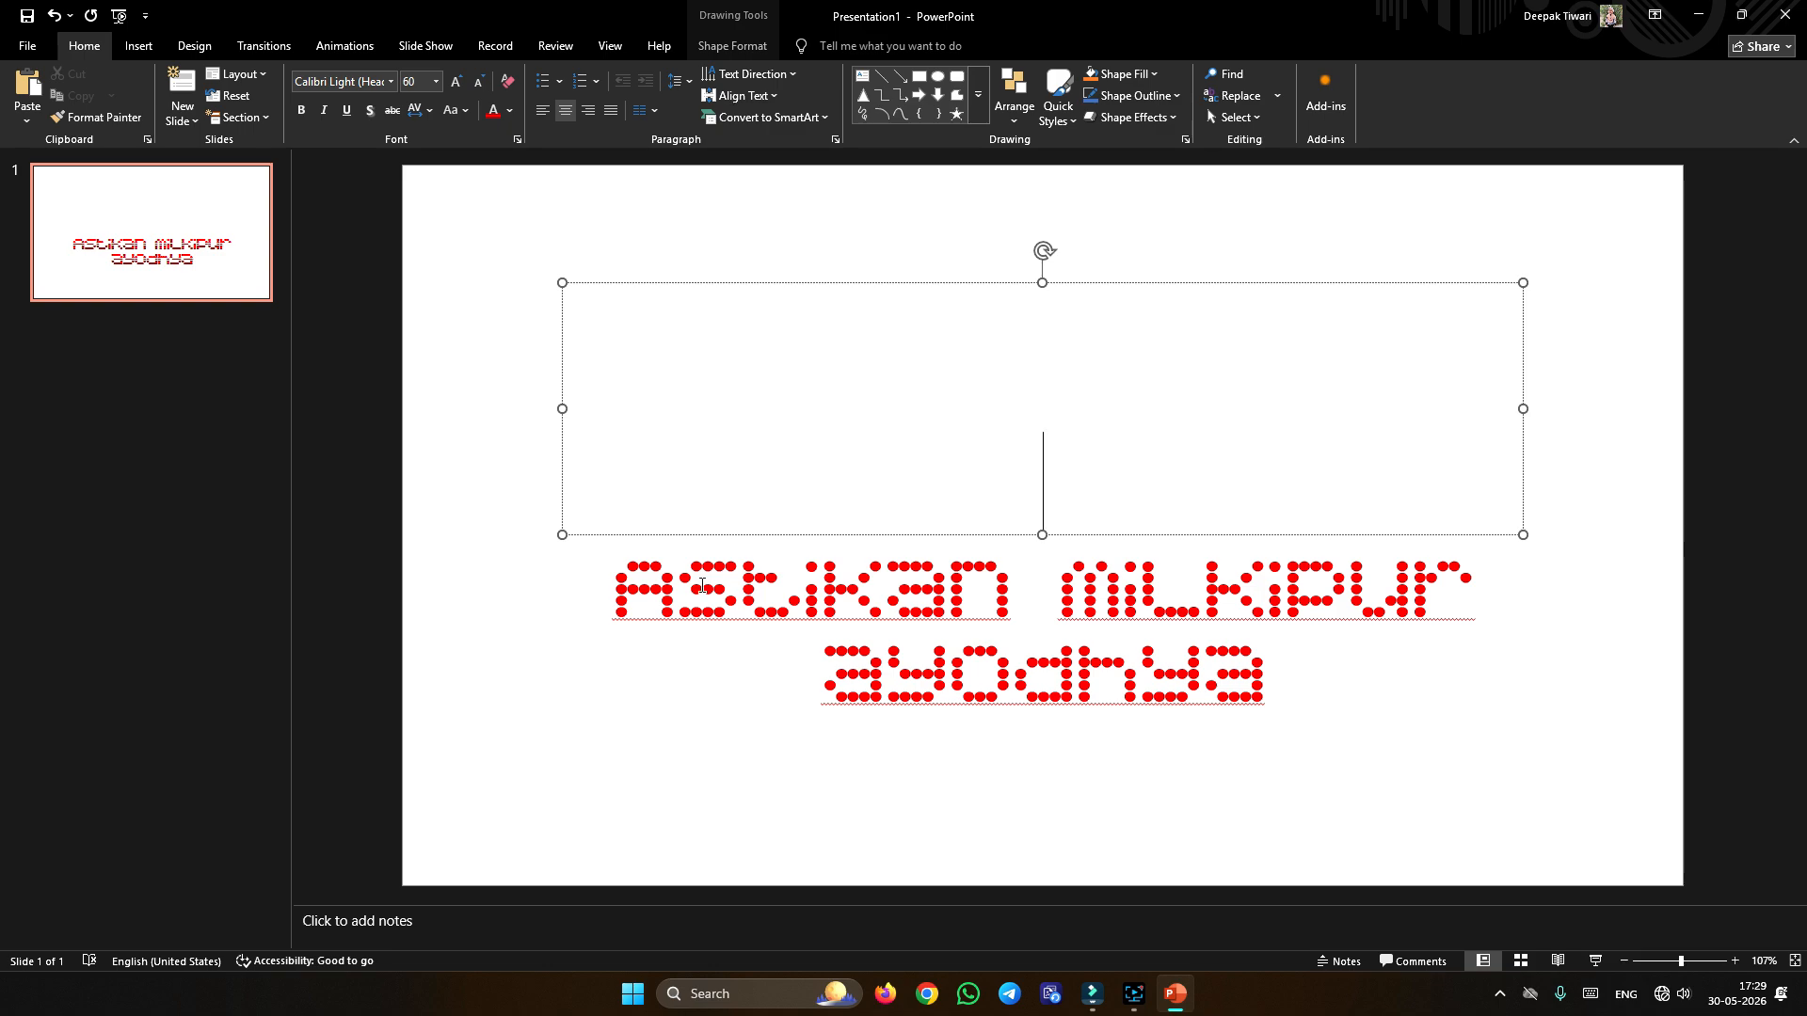
pyautogui.click(593, 593)
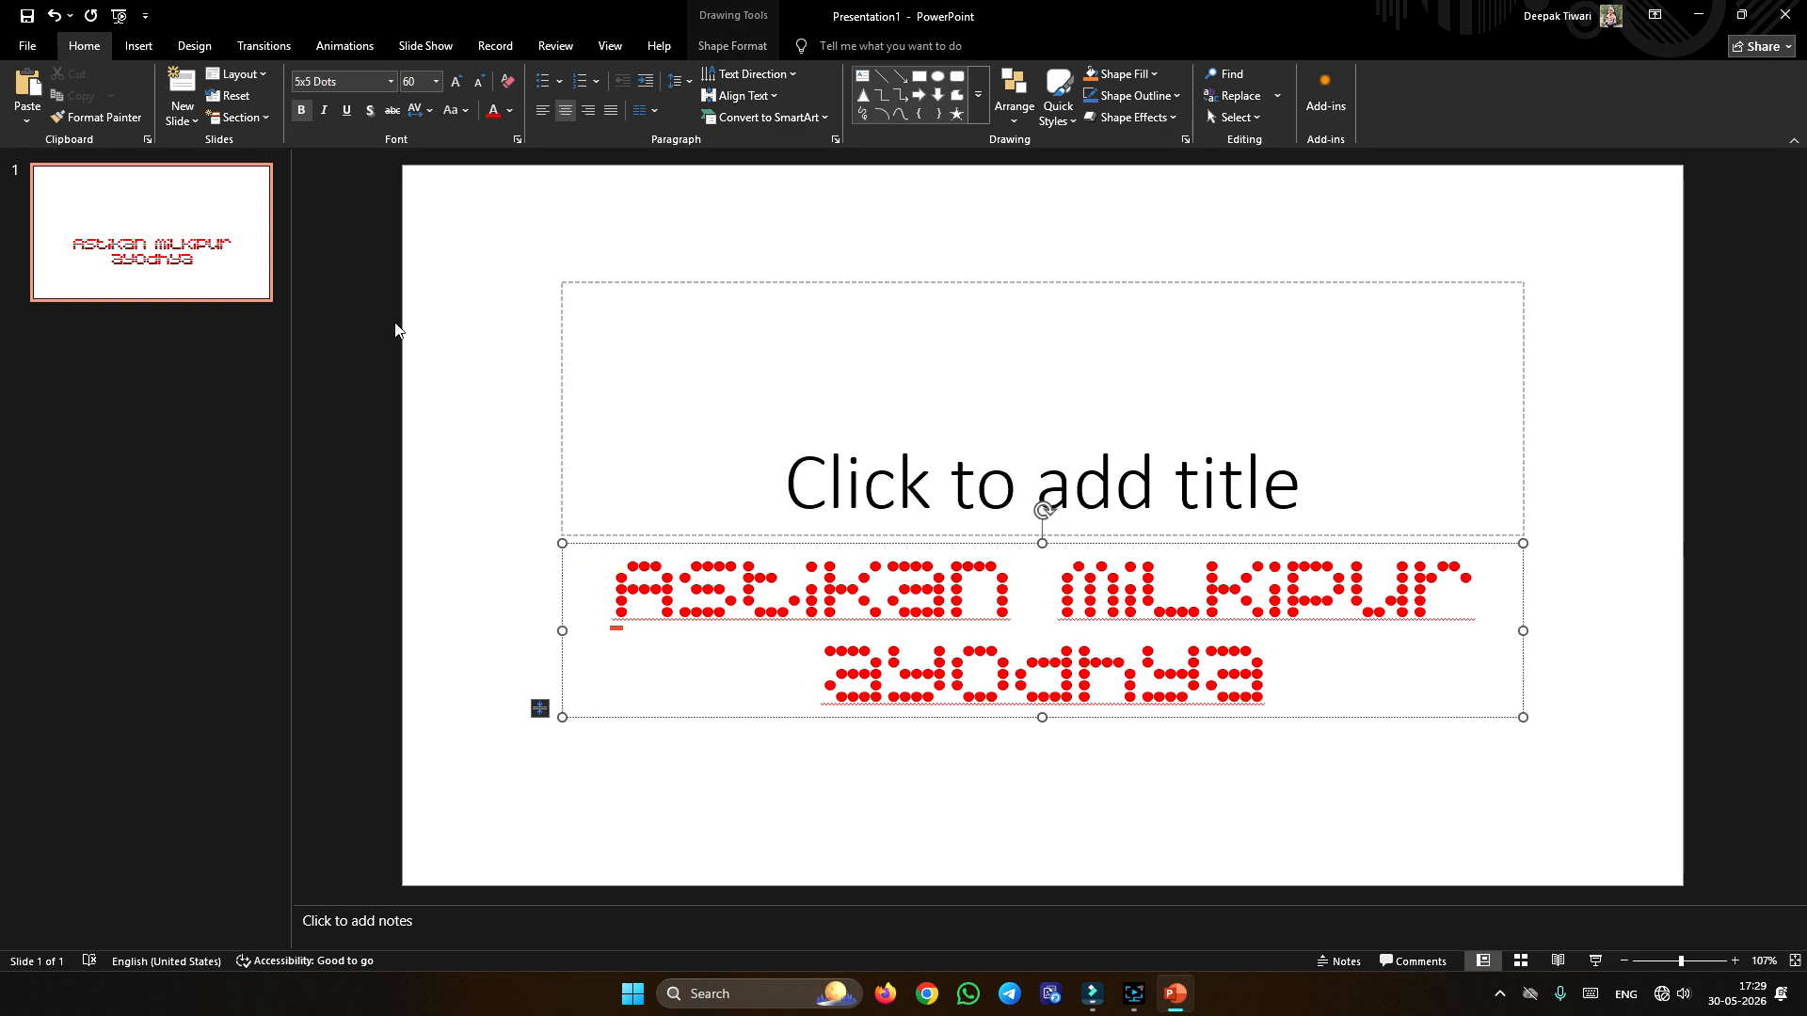
pyautogui.click(141, 209)
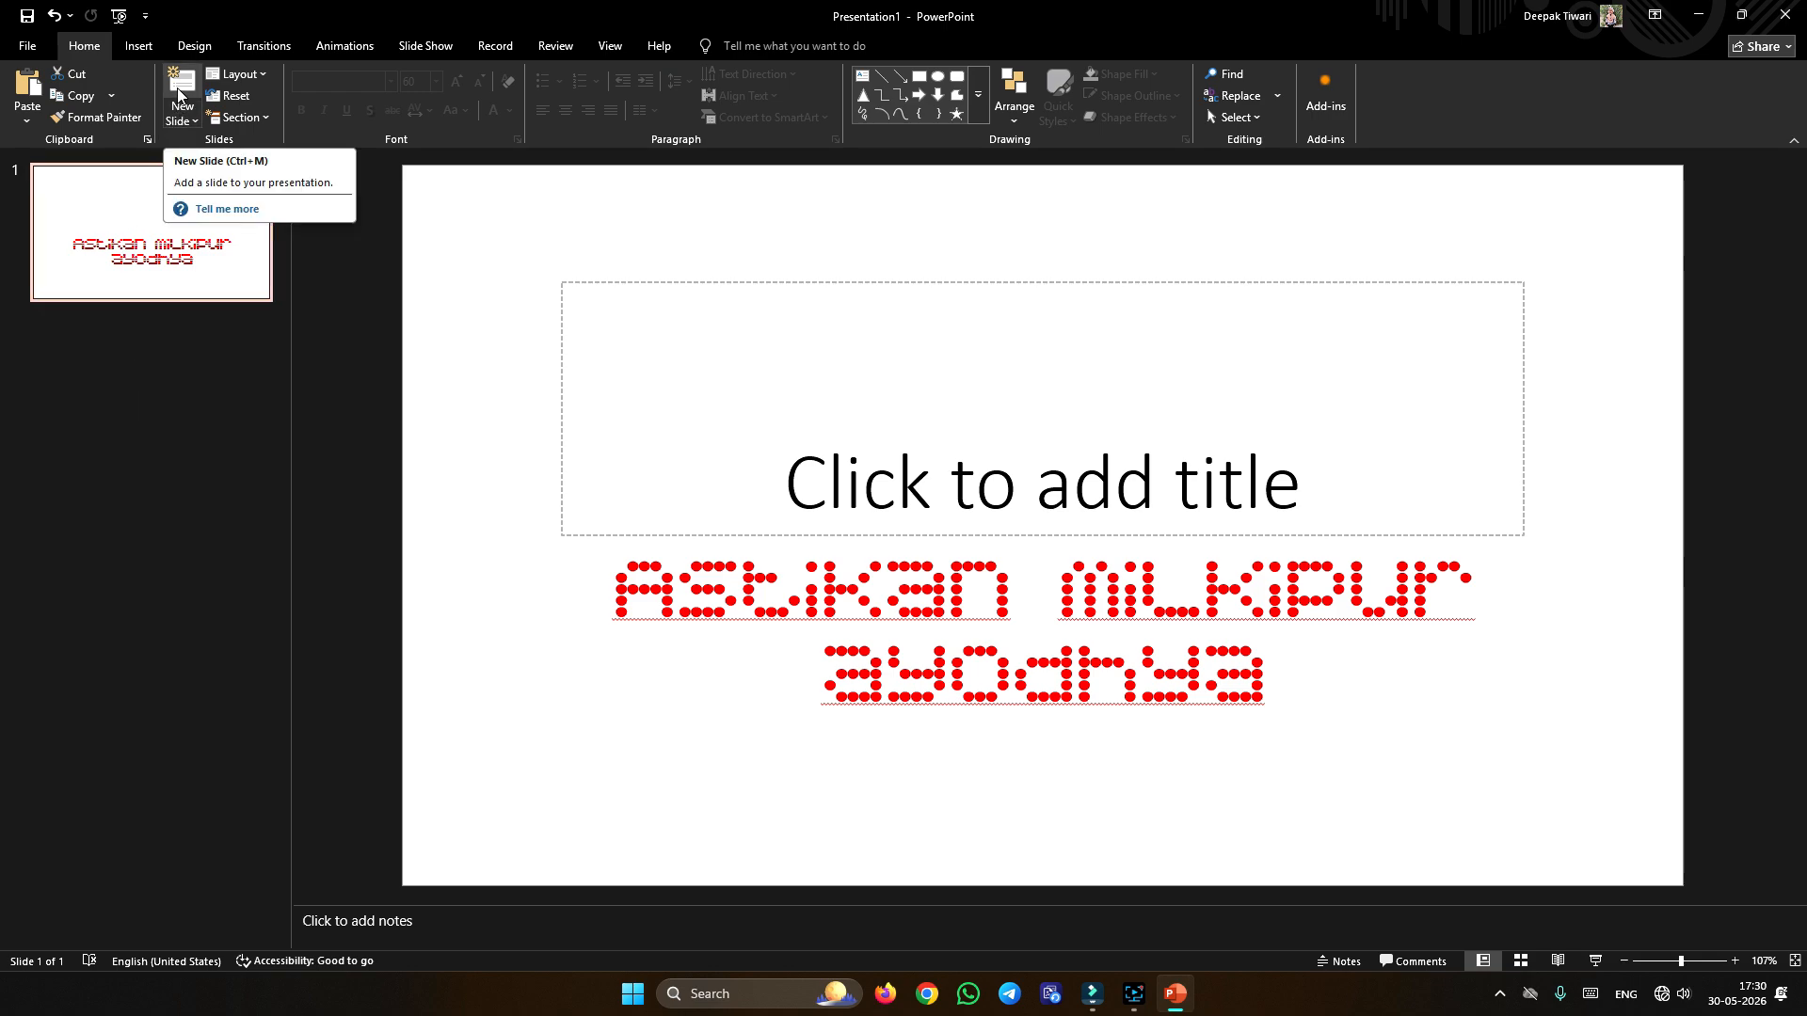
# Step: Open the gallery of layouts for a new slide
pyautogui.click(181, 119)
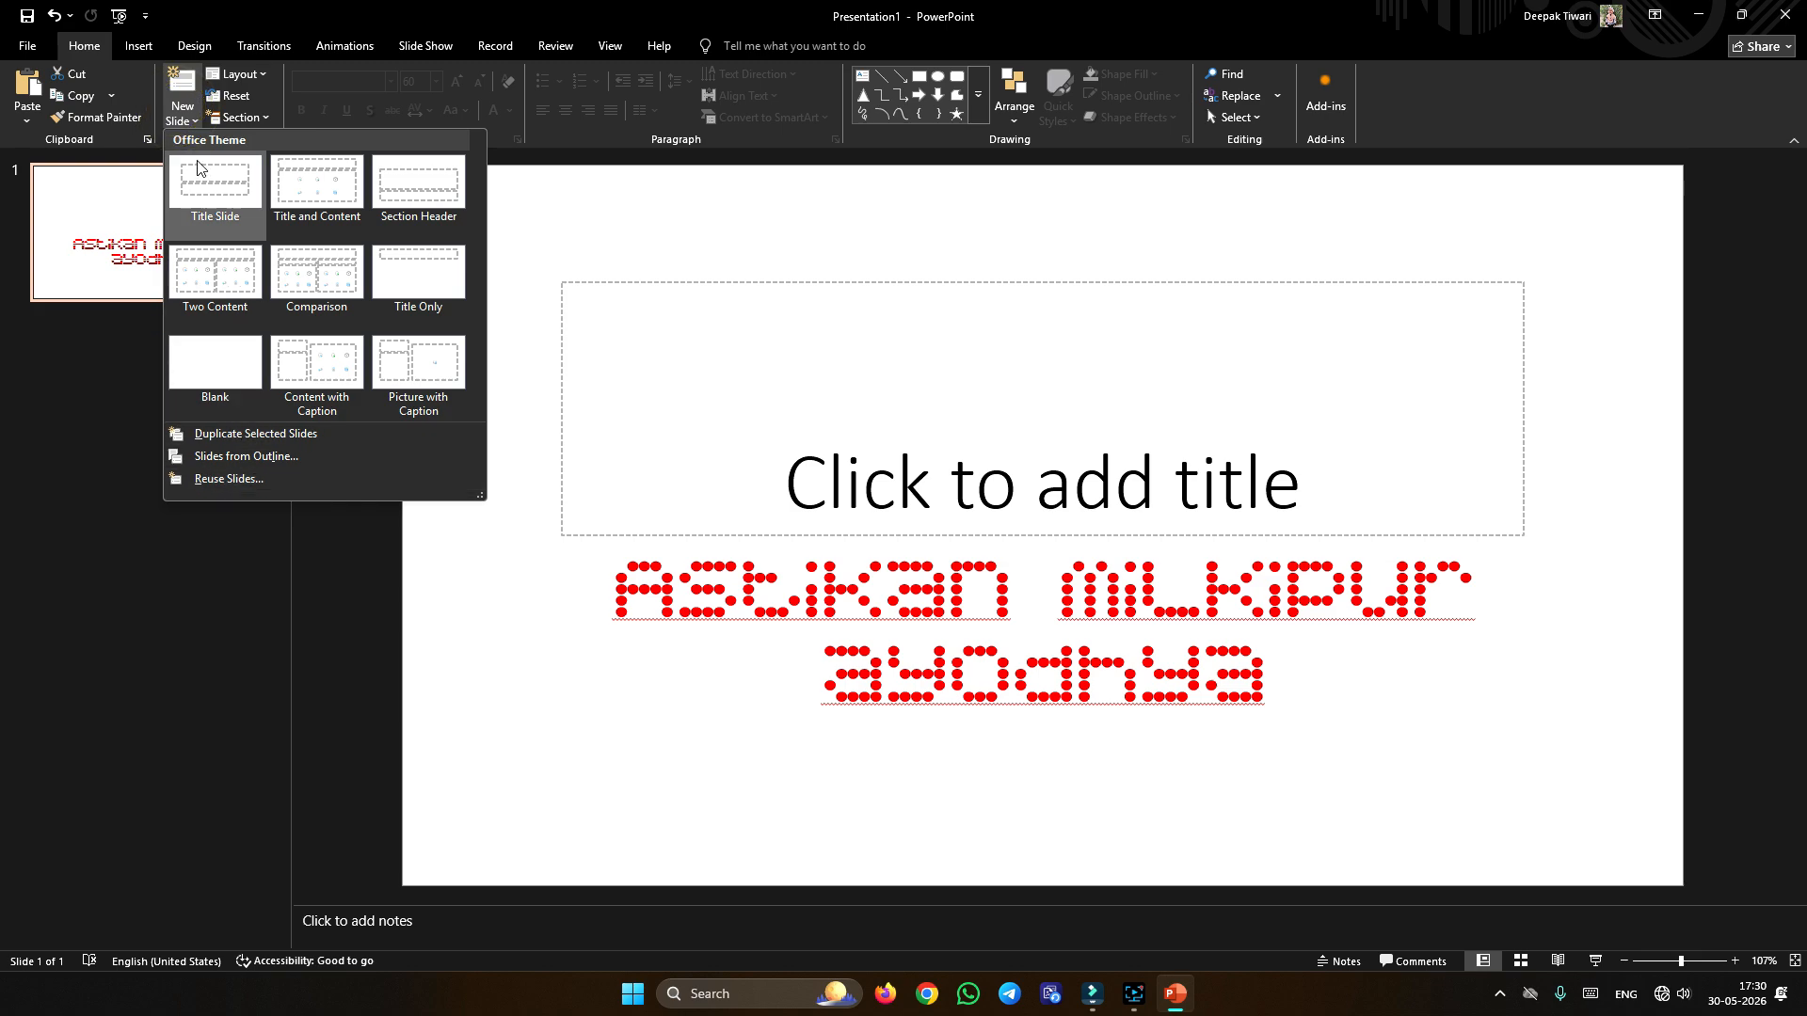
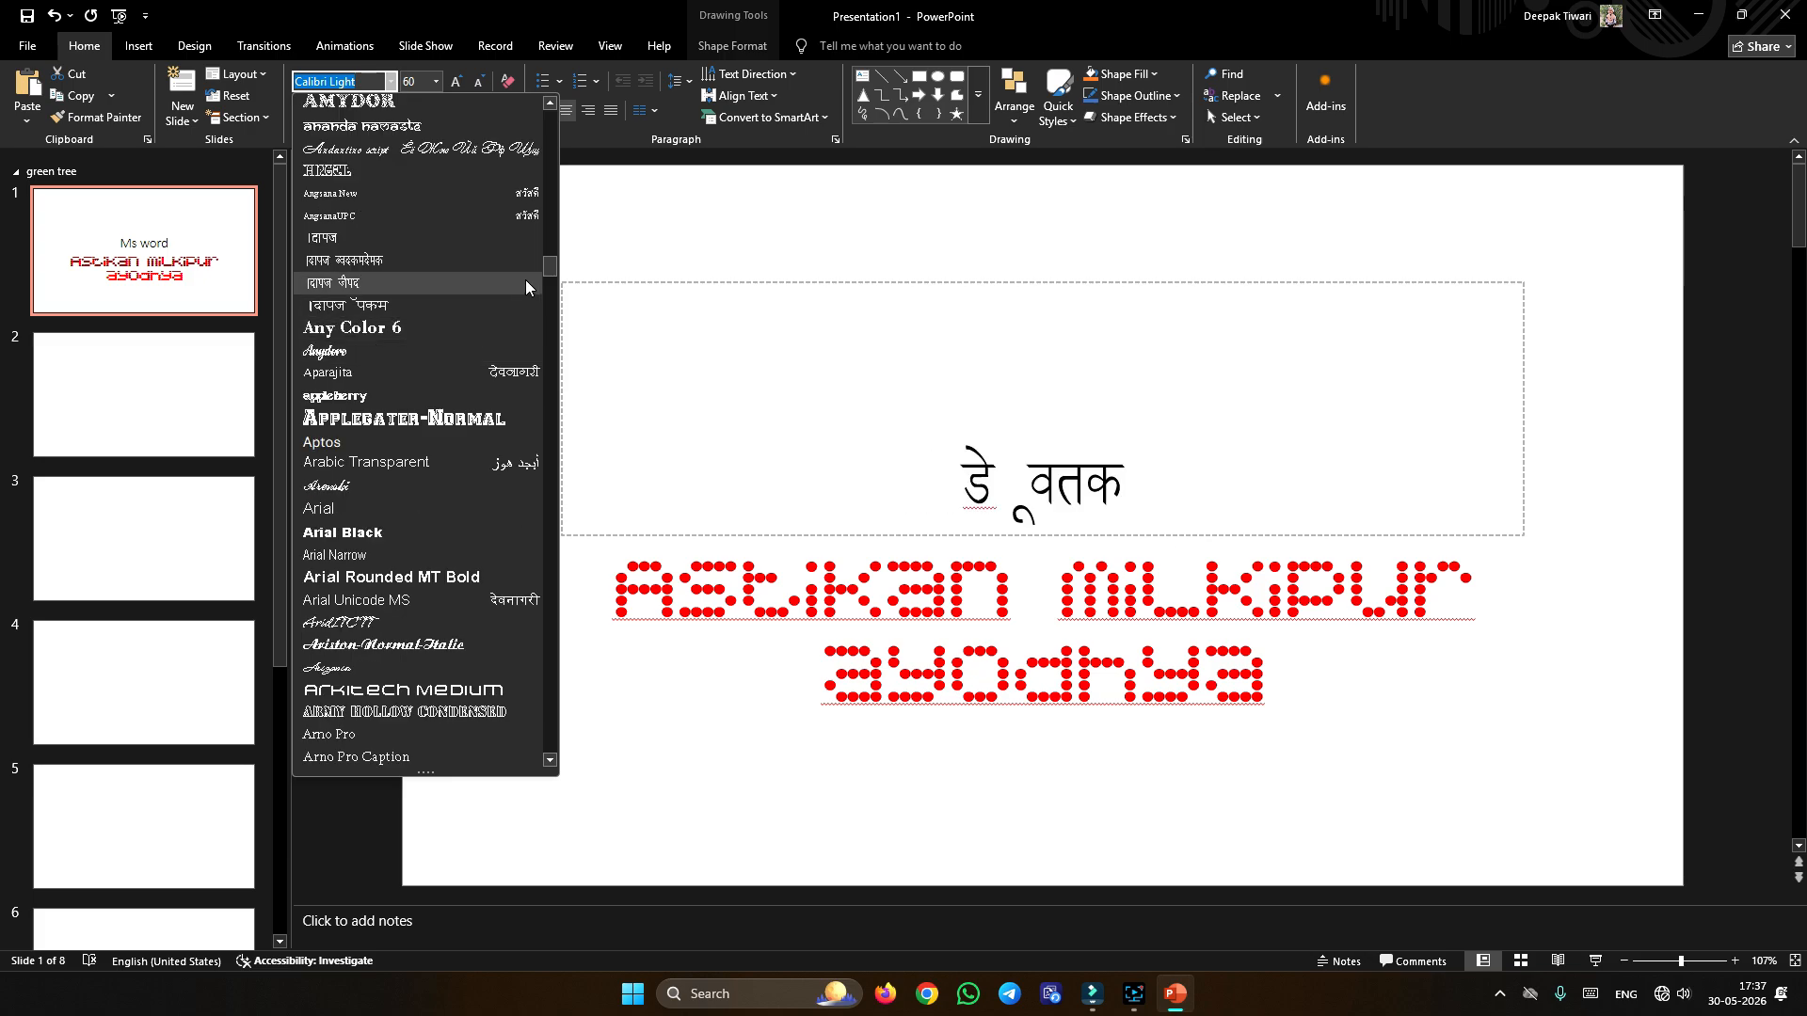
# Step: Change the font of the selected title text to Core Circus Pierrot2
pyautogui.moveTo(554, 275); pyautogui.dragTo(544, 424)
pyautogui.scroll(6, 370, 245)
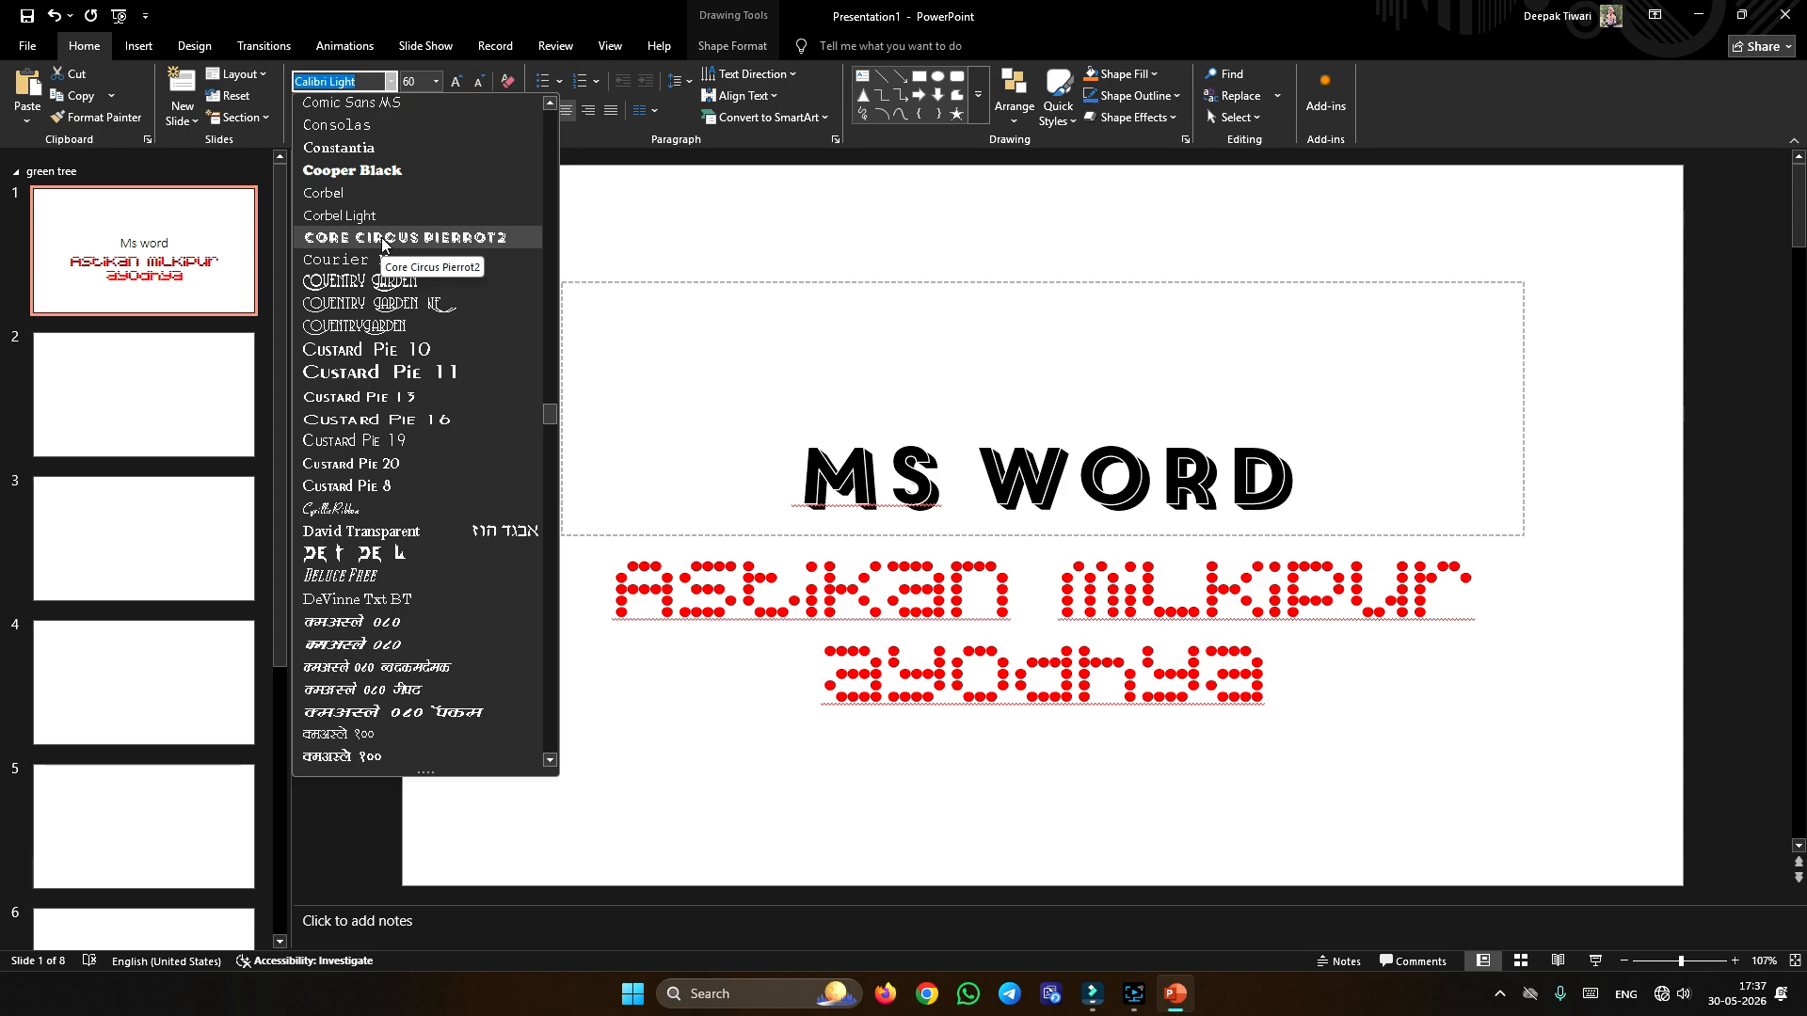
pyautogui.click(381, 238)
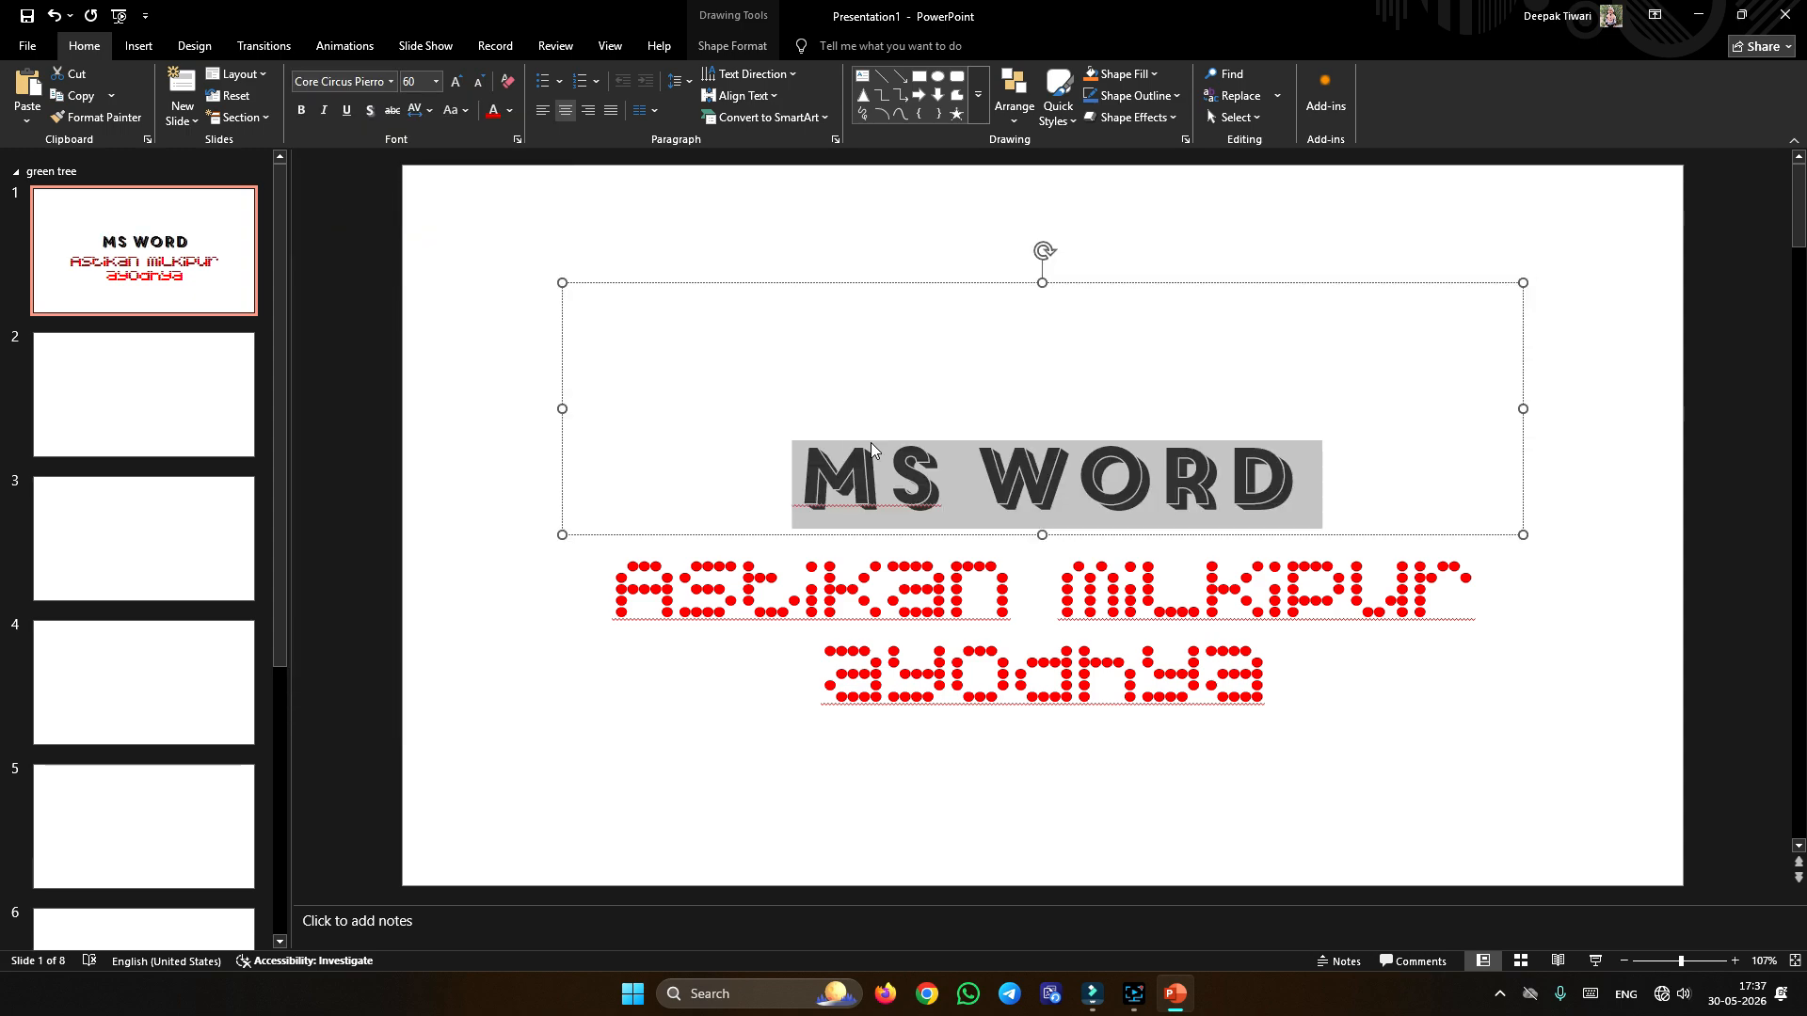
# Step: Set the title text's font size to 20, and restore it to 60
pyautogui.click(436, 81)
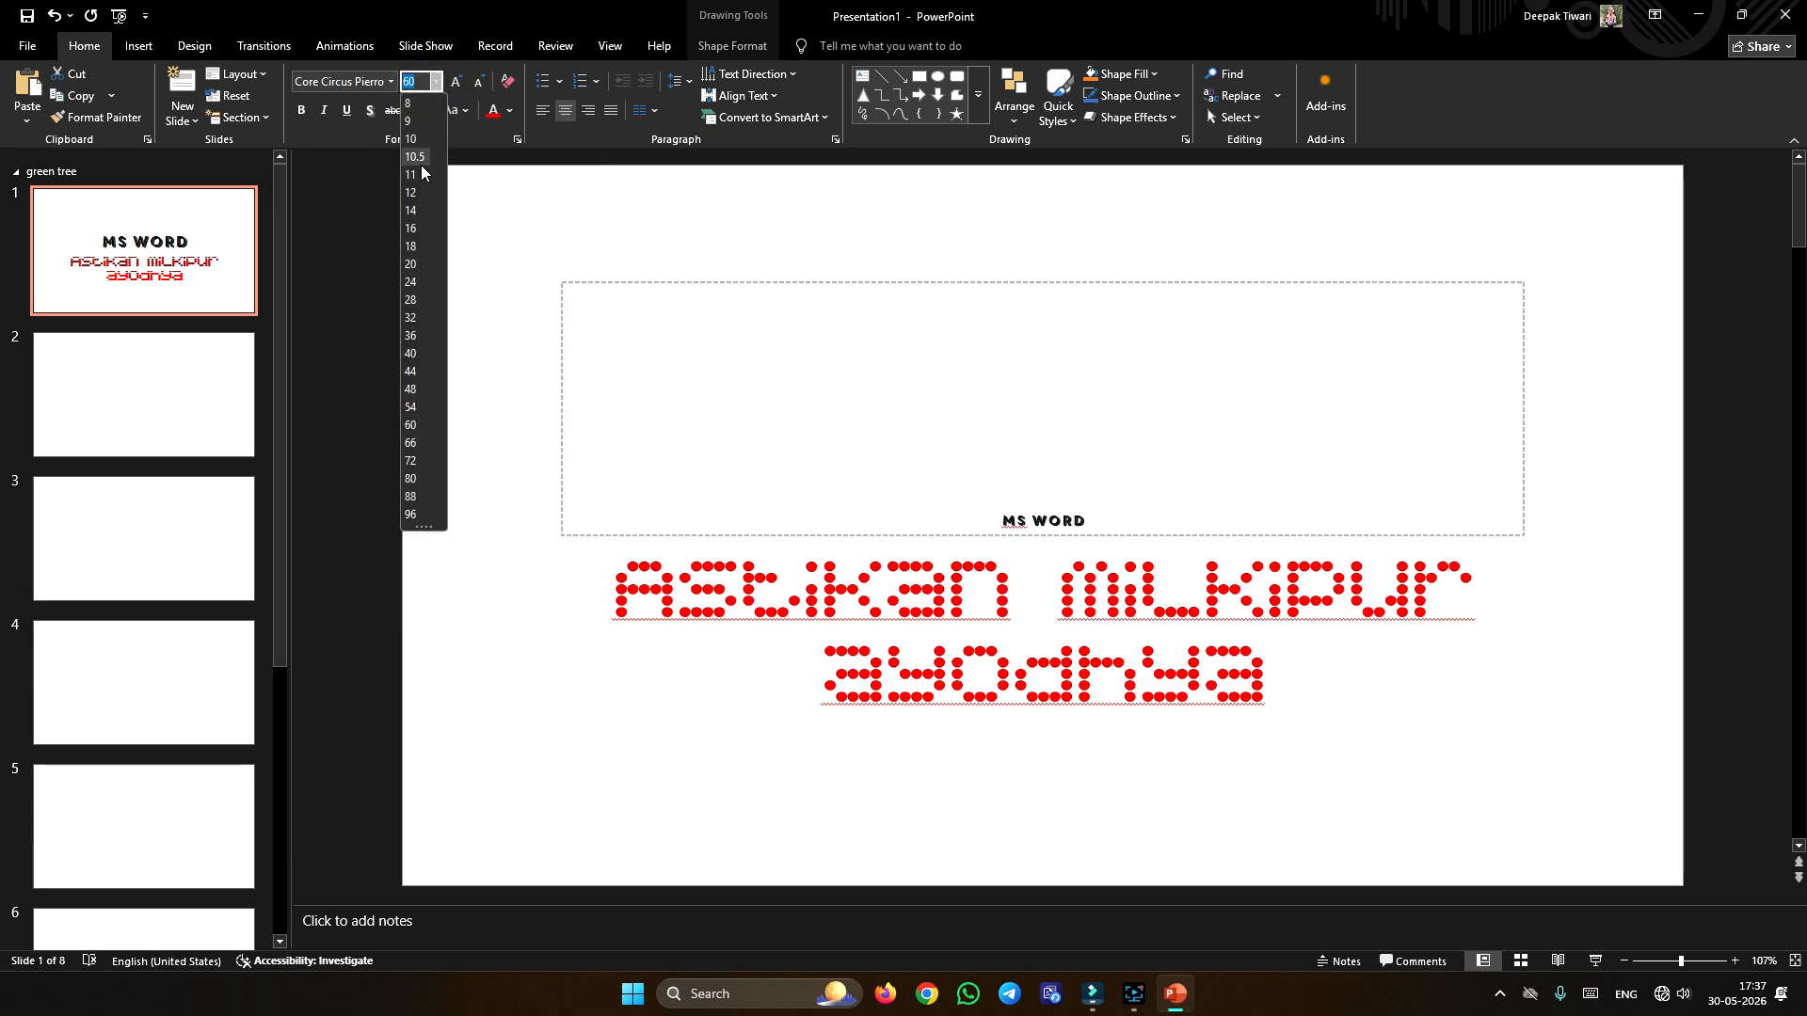
pyautogui.click(416, 264)
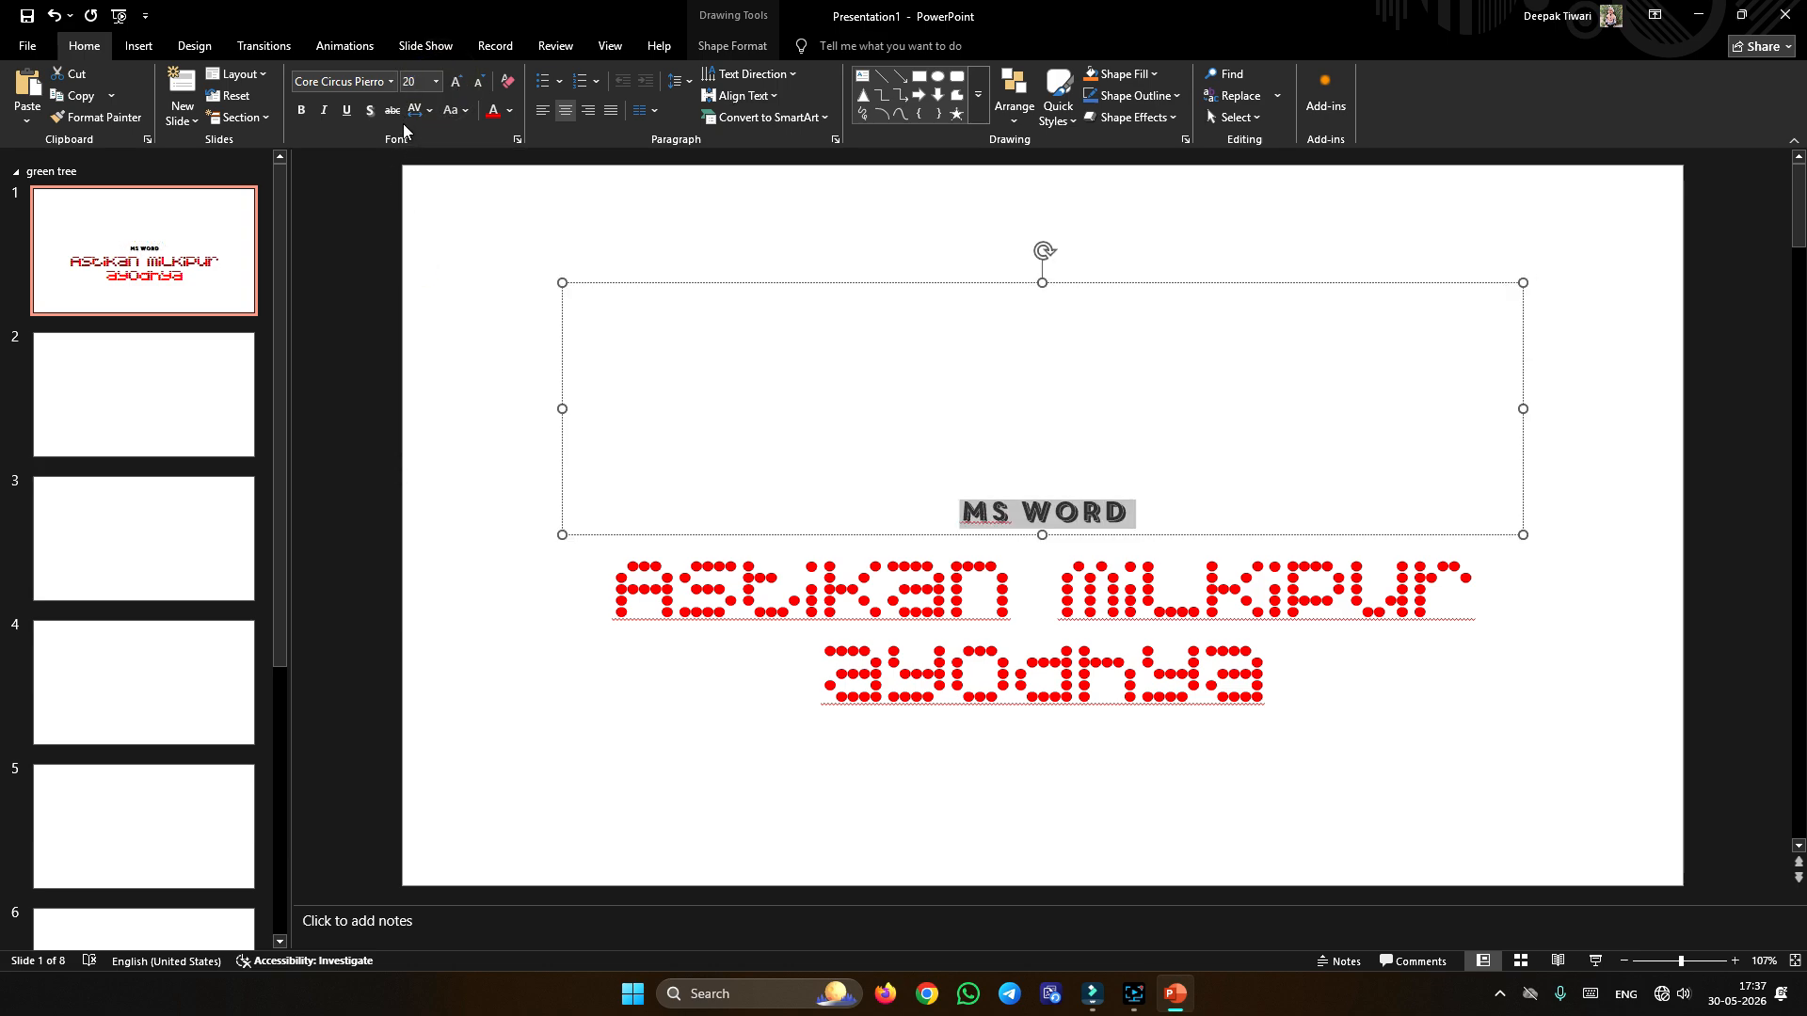
pyautogui.click(437, 82)
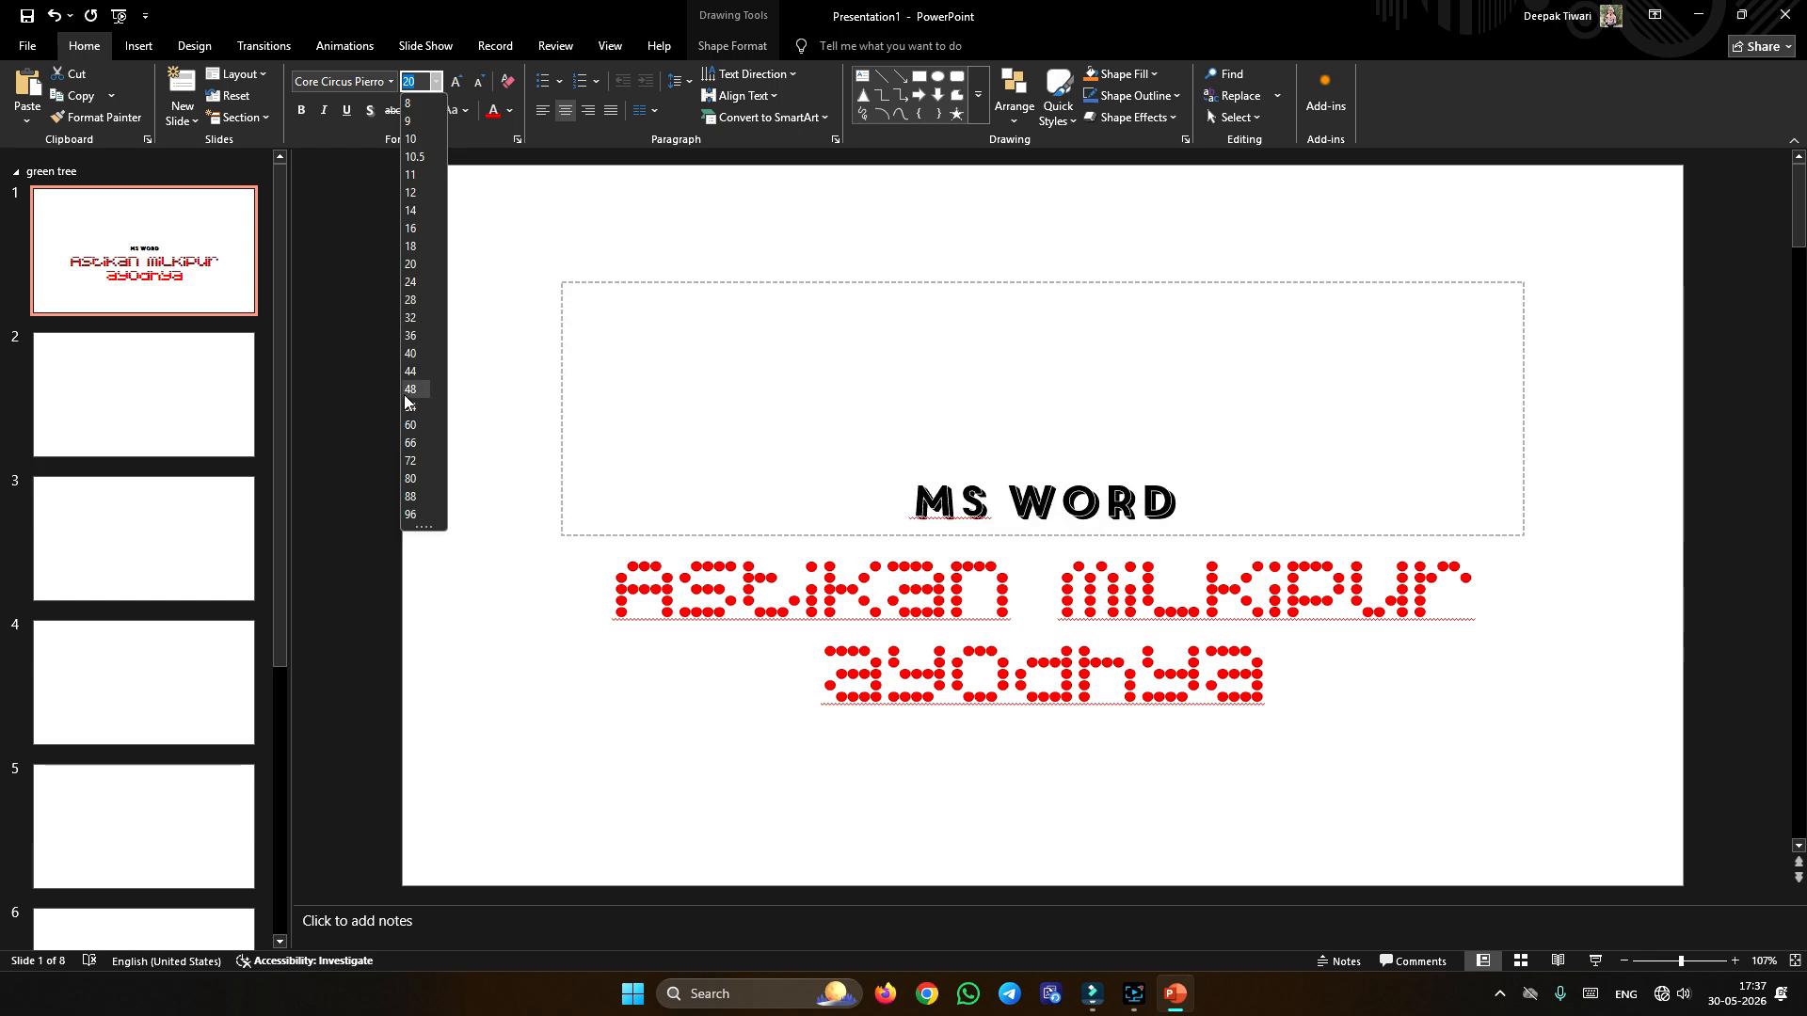
pyautogui.click(417, 426)
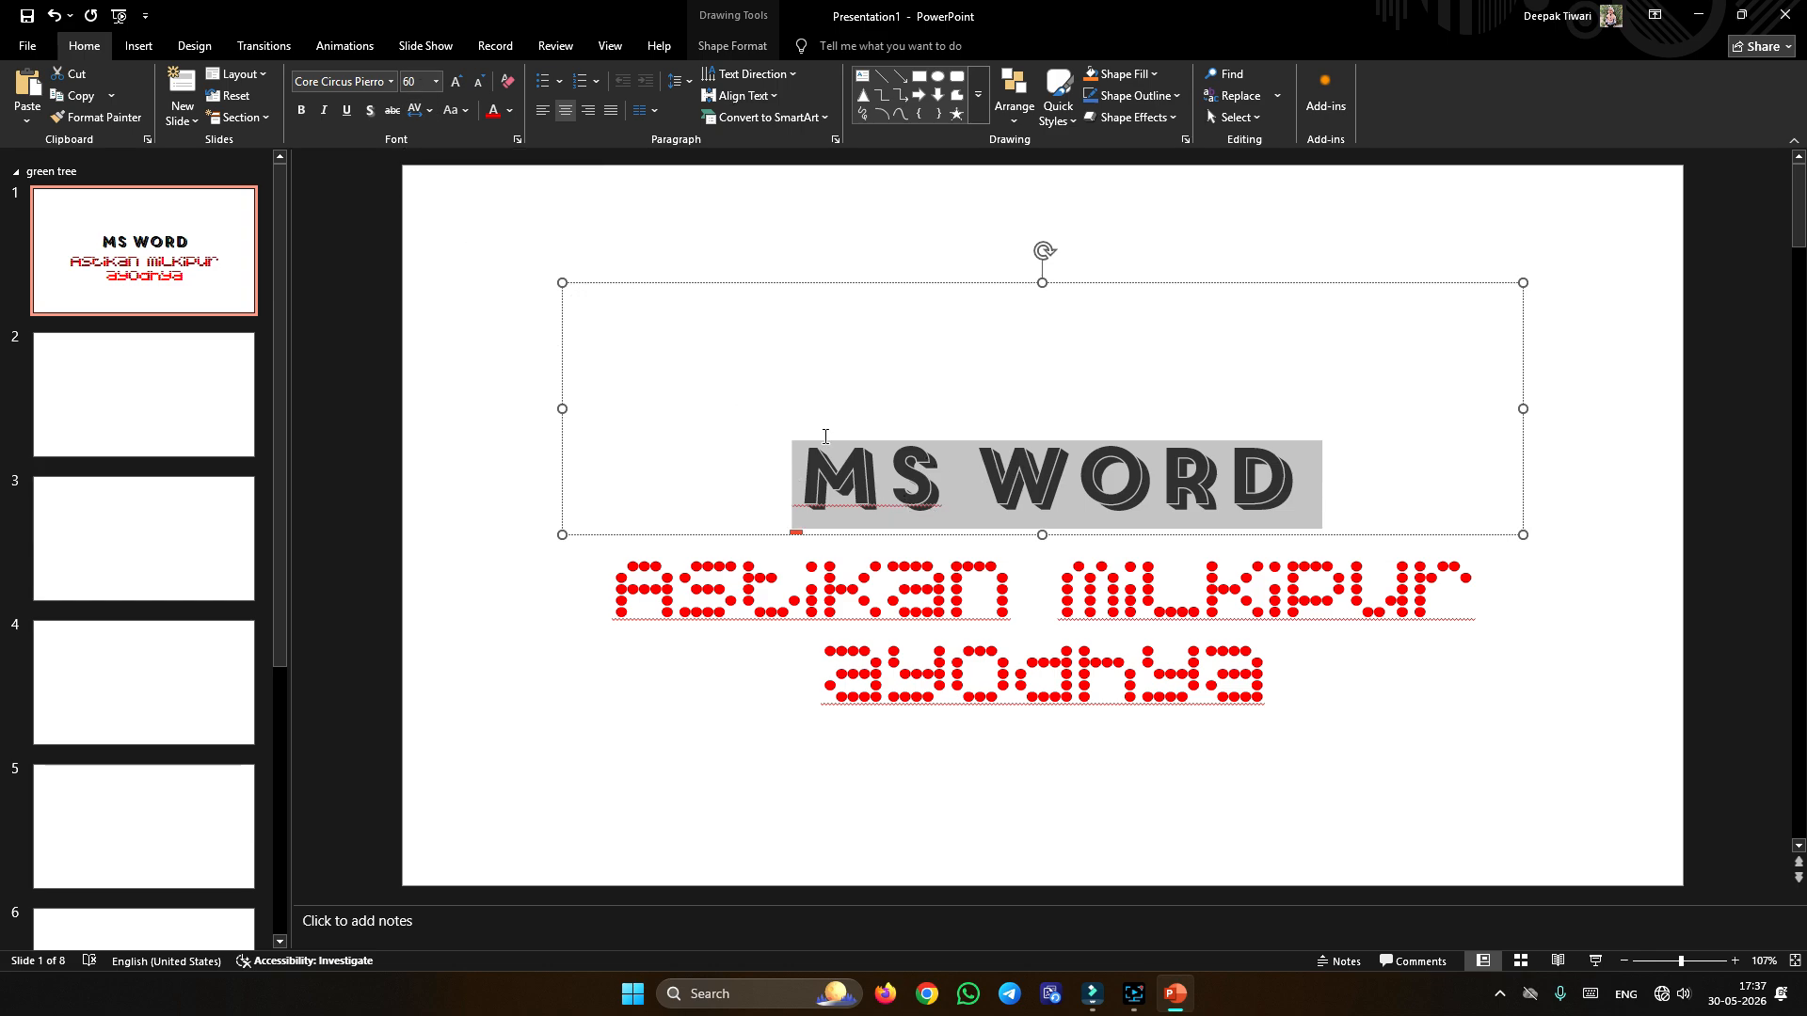
# Step: Decrease the title text's font size in increments down to 44
pyautogui.click(479, 84)
pyautogui.click(477, 83)
pyautogui.click(475, 84)
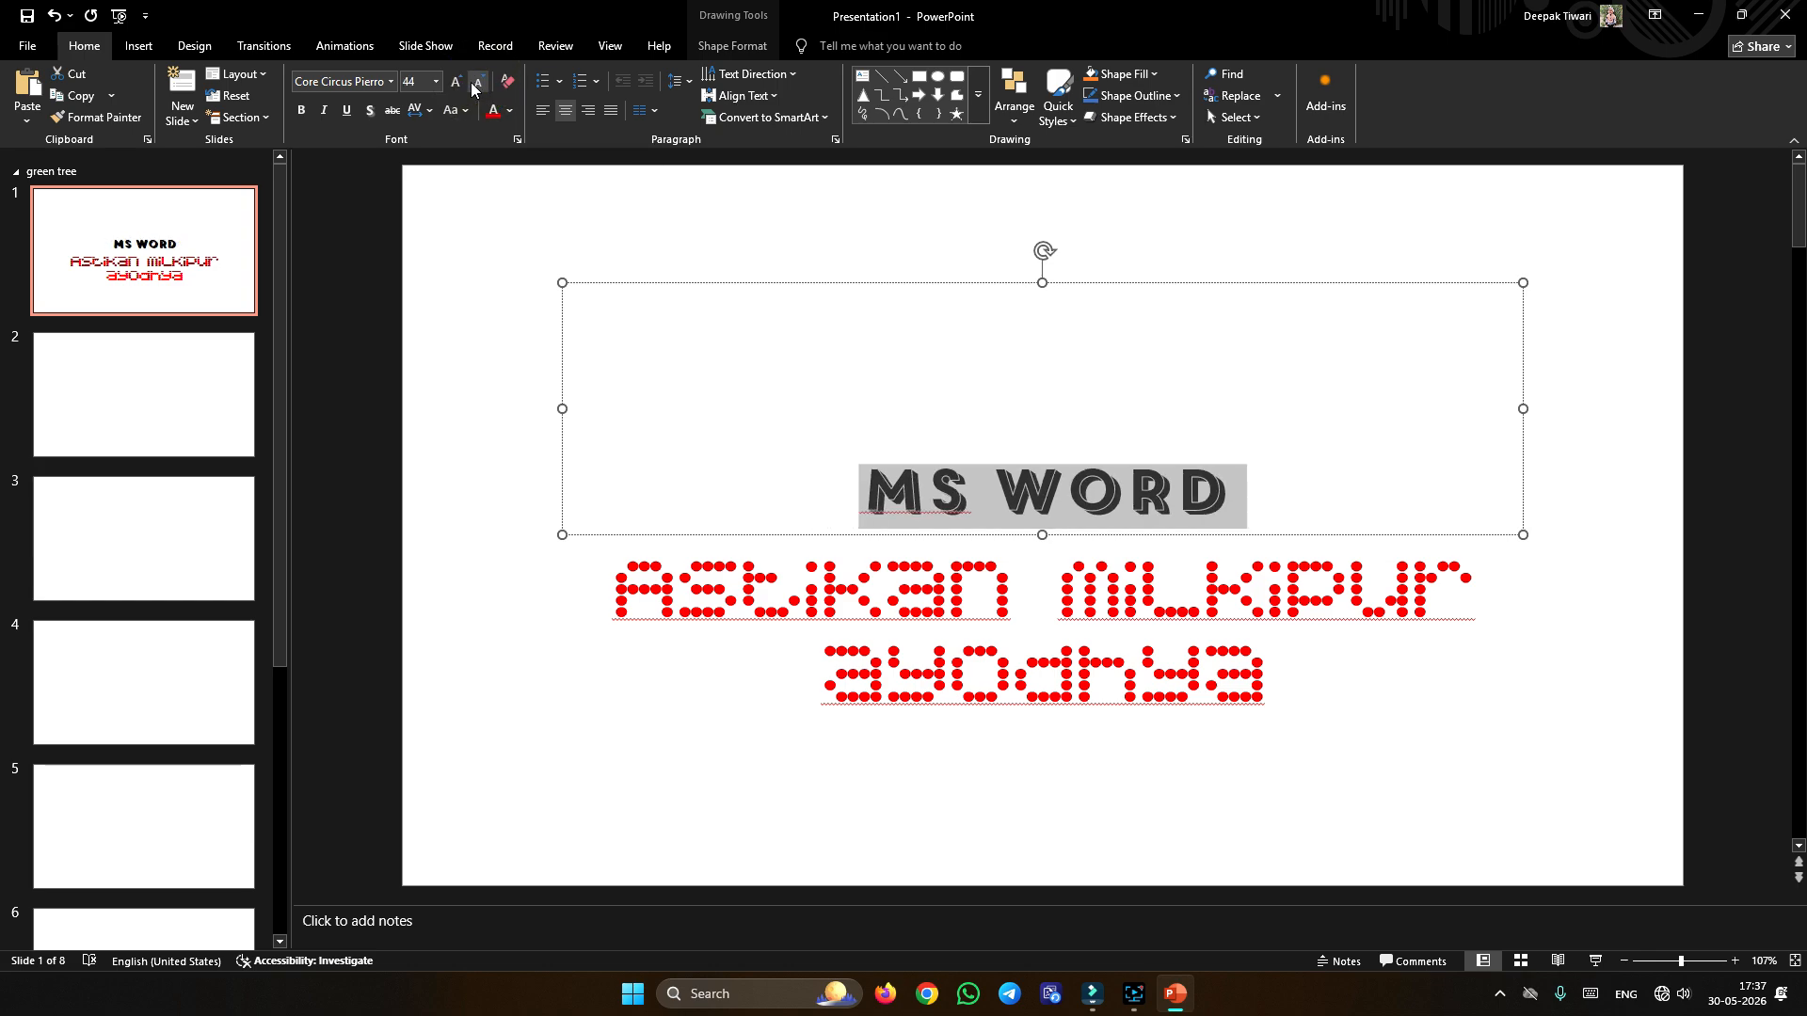
# Step: Increase the title text's font size in increments to 66, and reduce it to 54
pyautogui.click(455, 81)
pyautogui.click(455, 82)
pyautogui.click(455, 82)
pyautogui.click(456, 82)
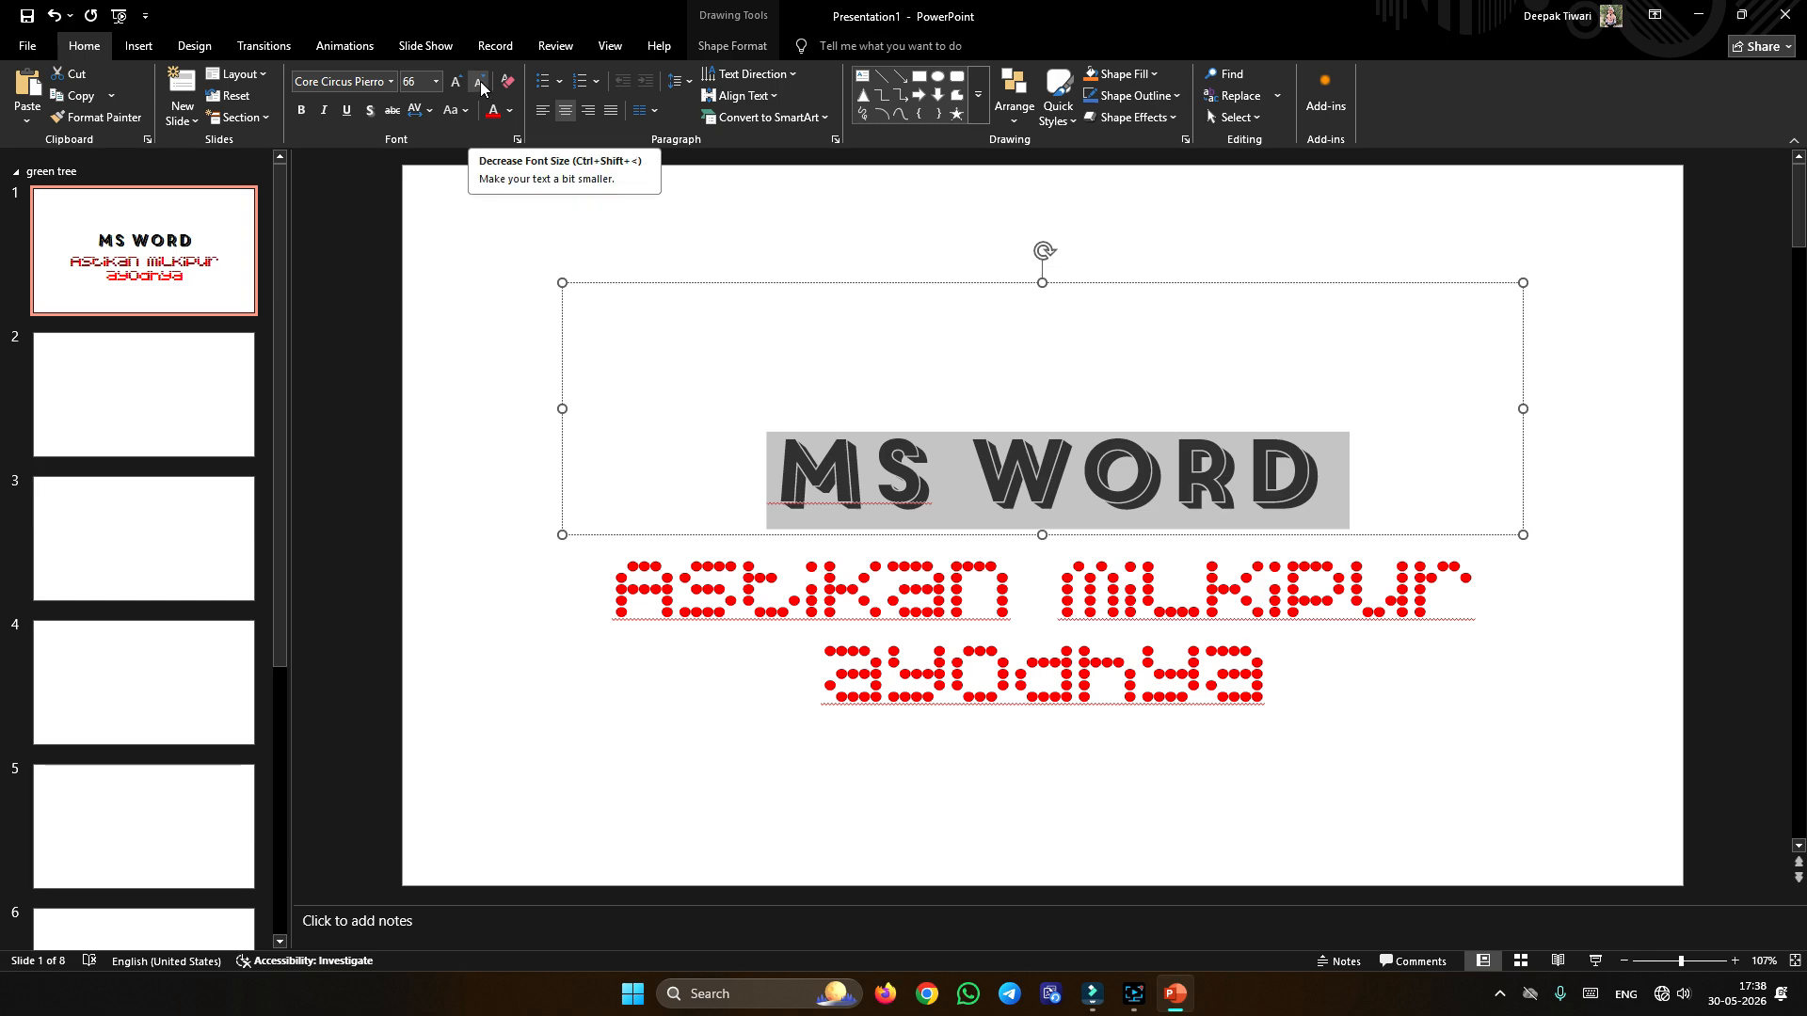
pyautogui.click(481, 85)
pyautogui.click(481, 85)
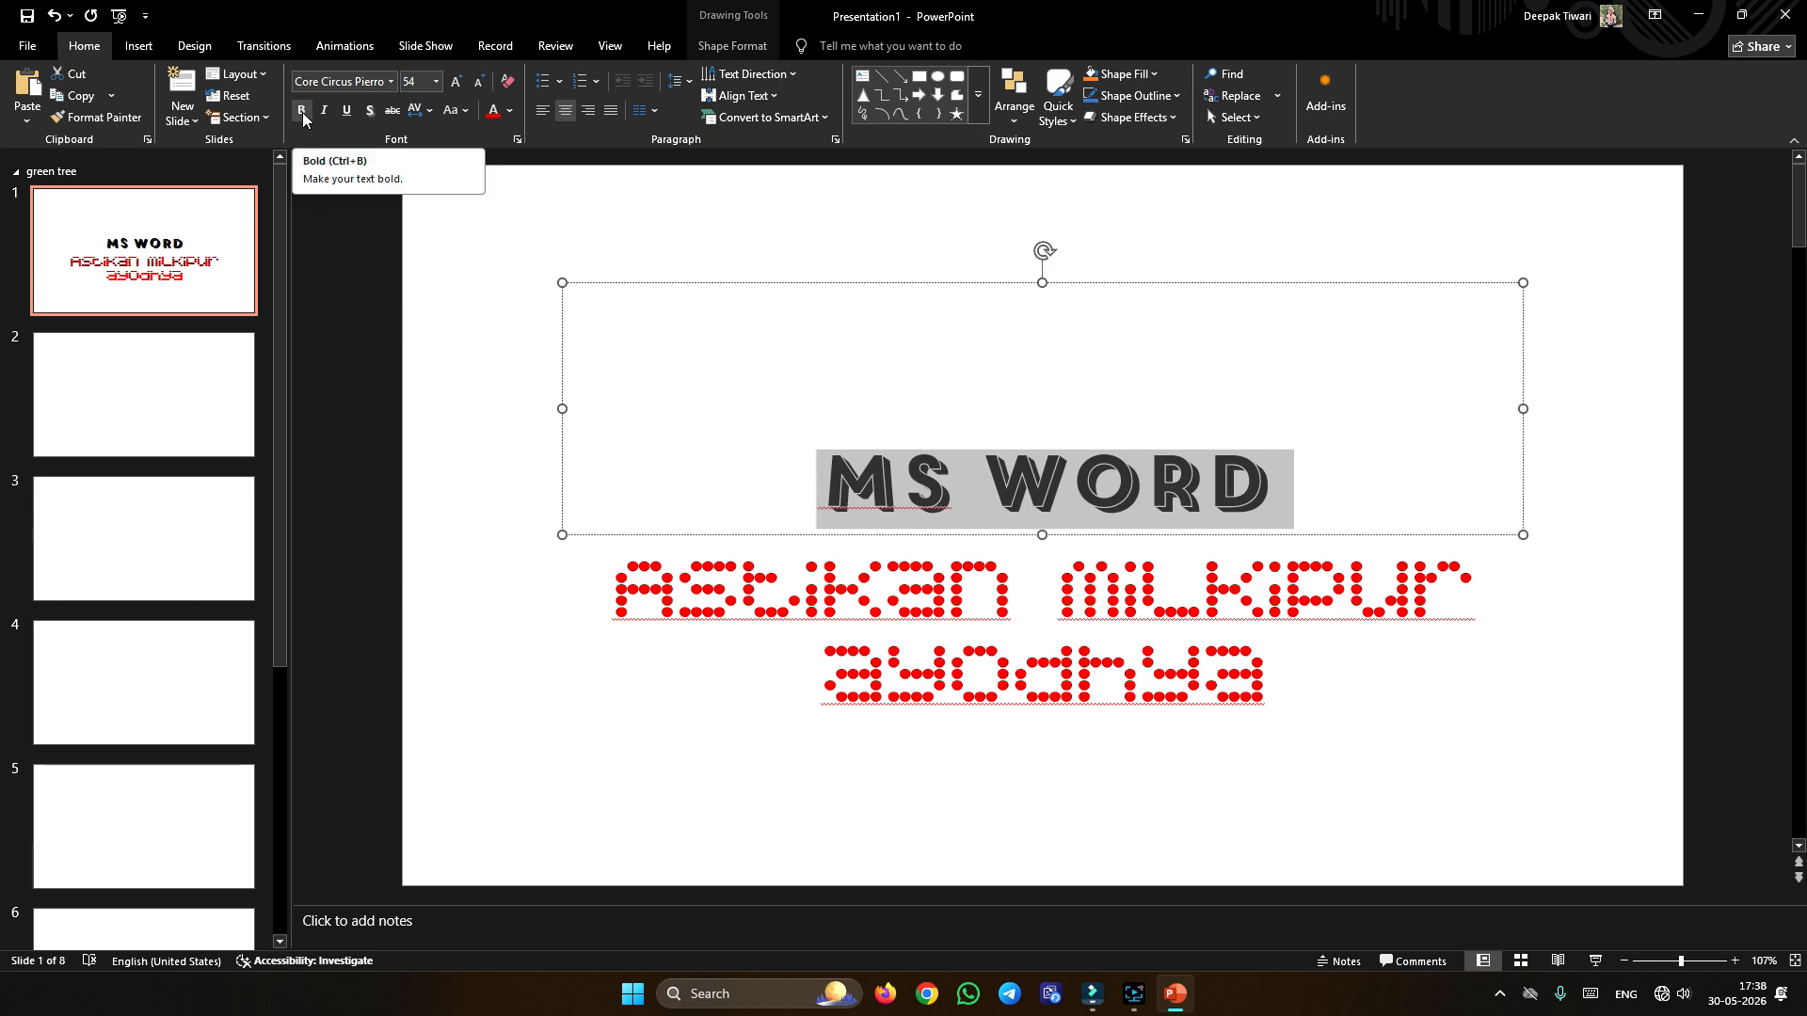
# Step: Apply bold to the whole title text, and remove the bold formatting again
pyautogui.click(787, 419)
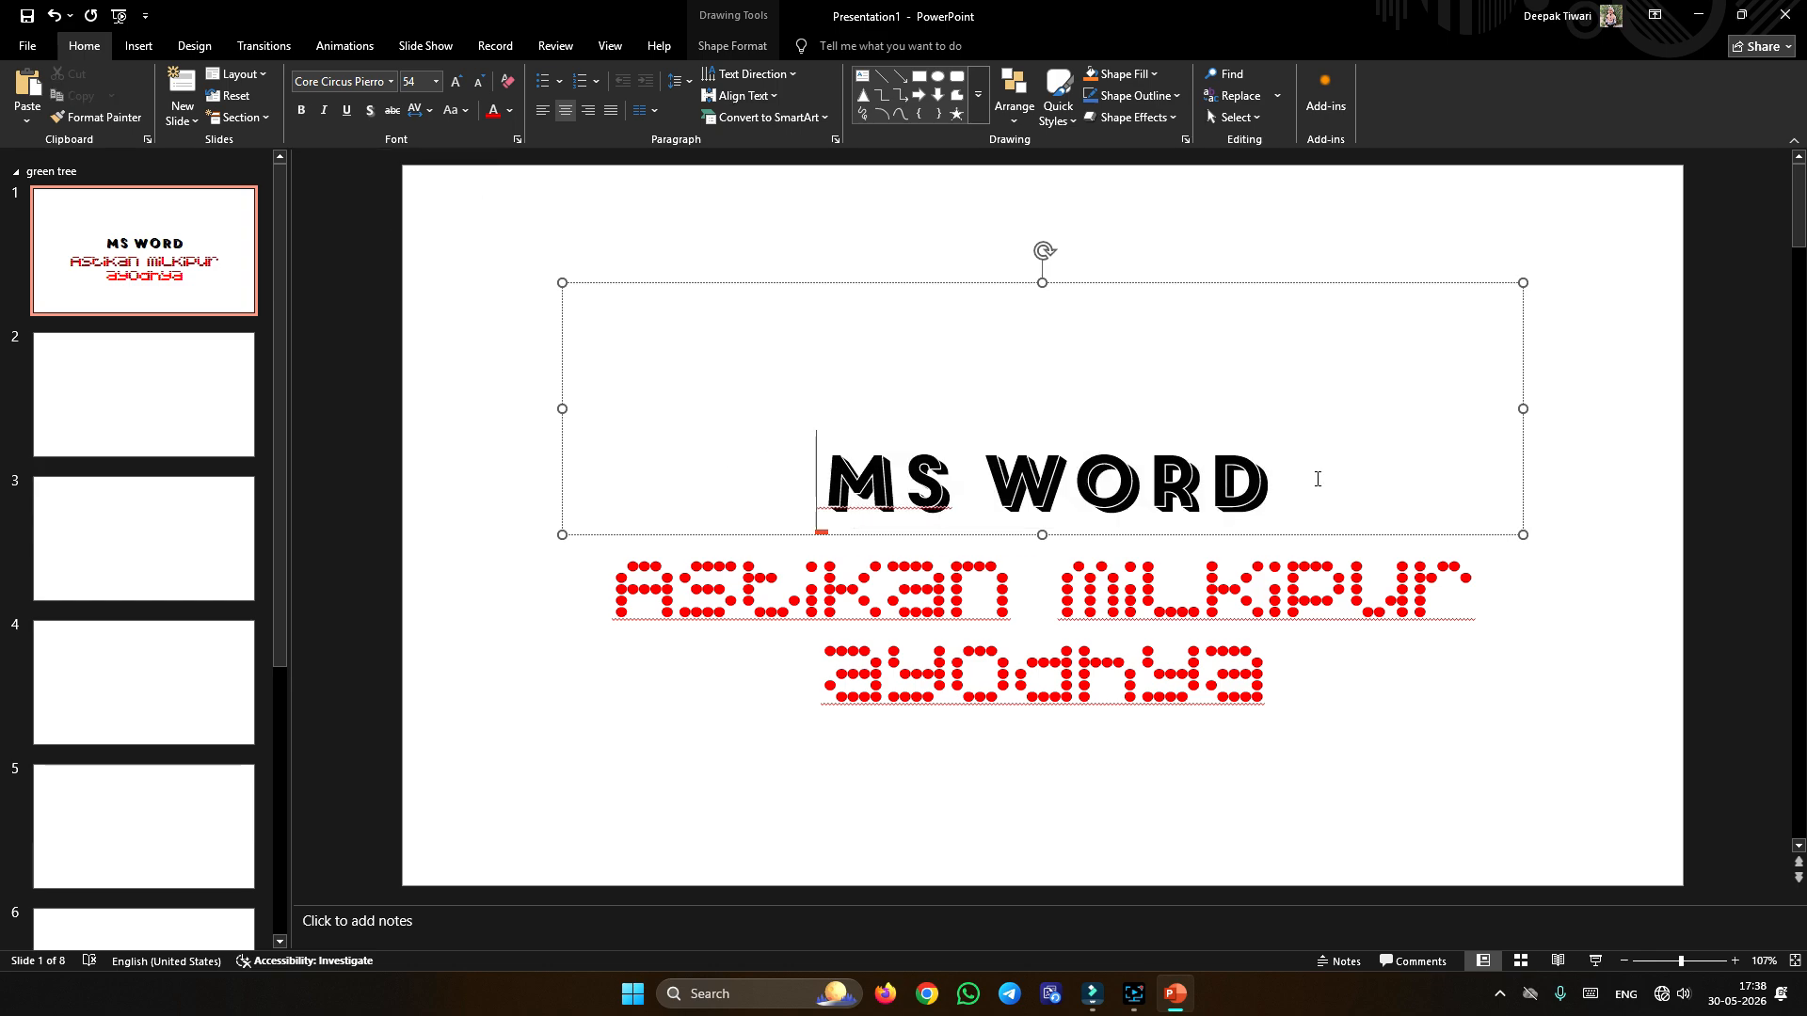
pyautogui.moveTo(1318, 479); pyautogui.dragTo(625, 399)
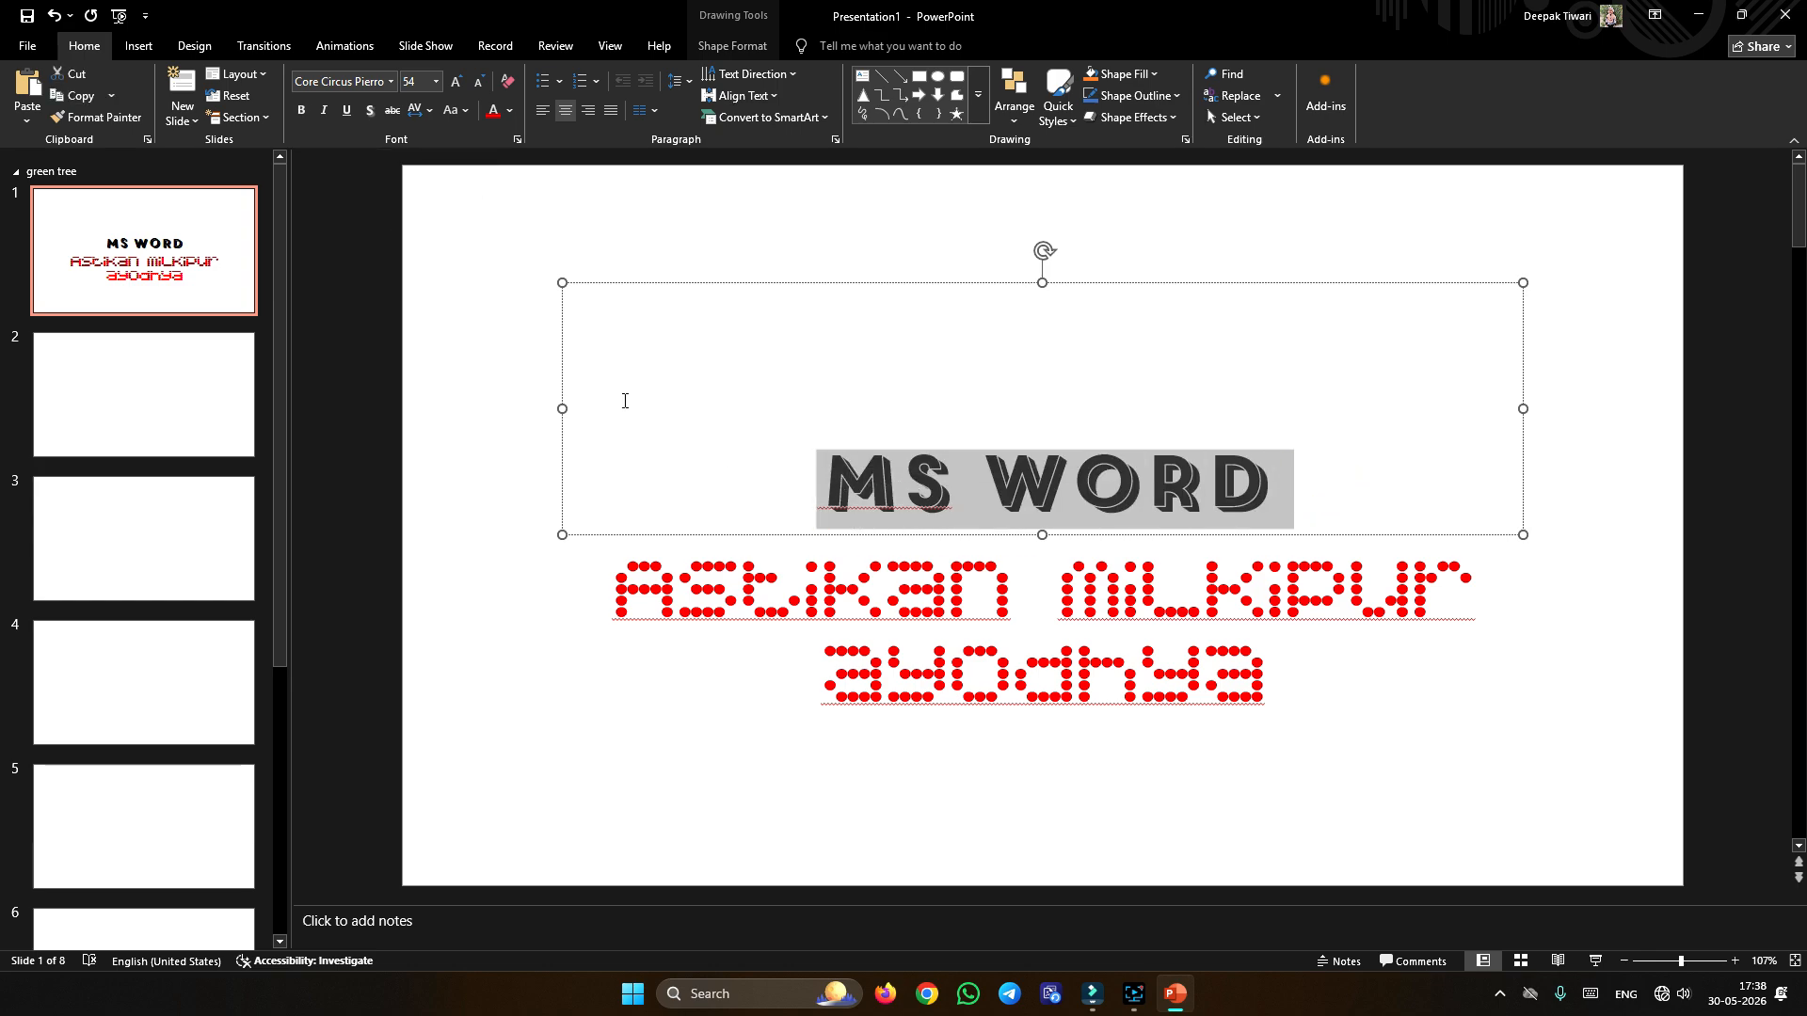
pyautogui.click(301, 109)
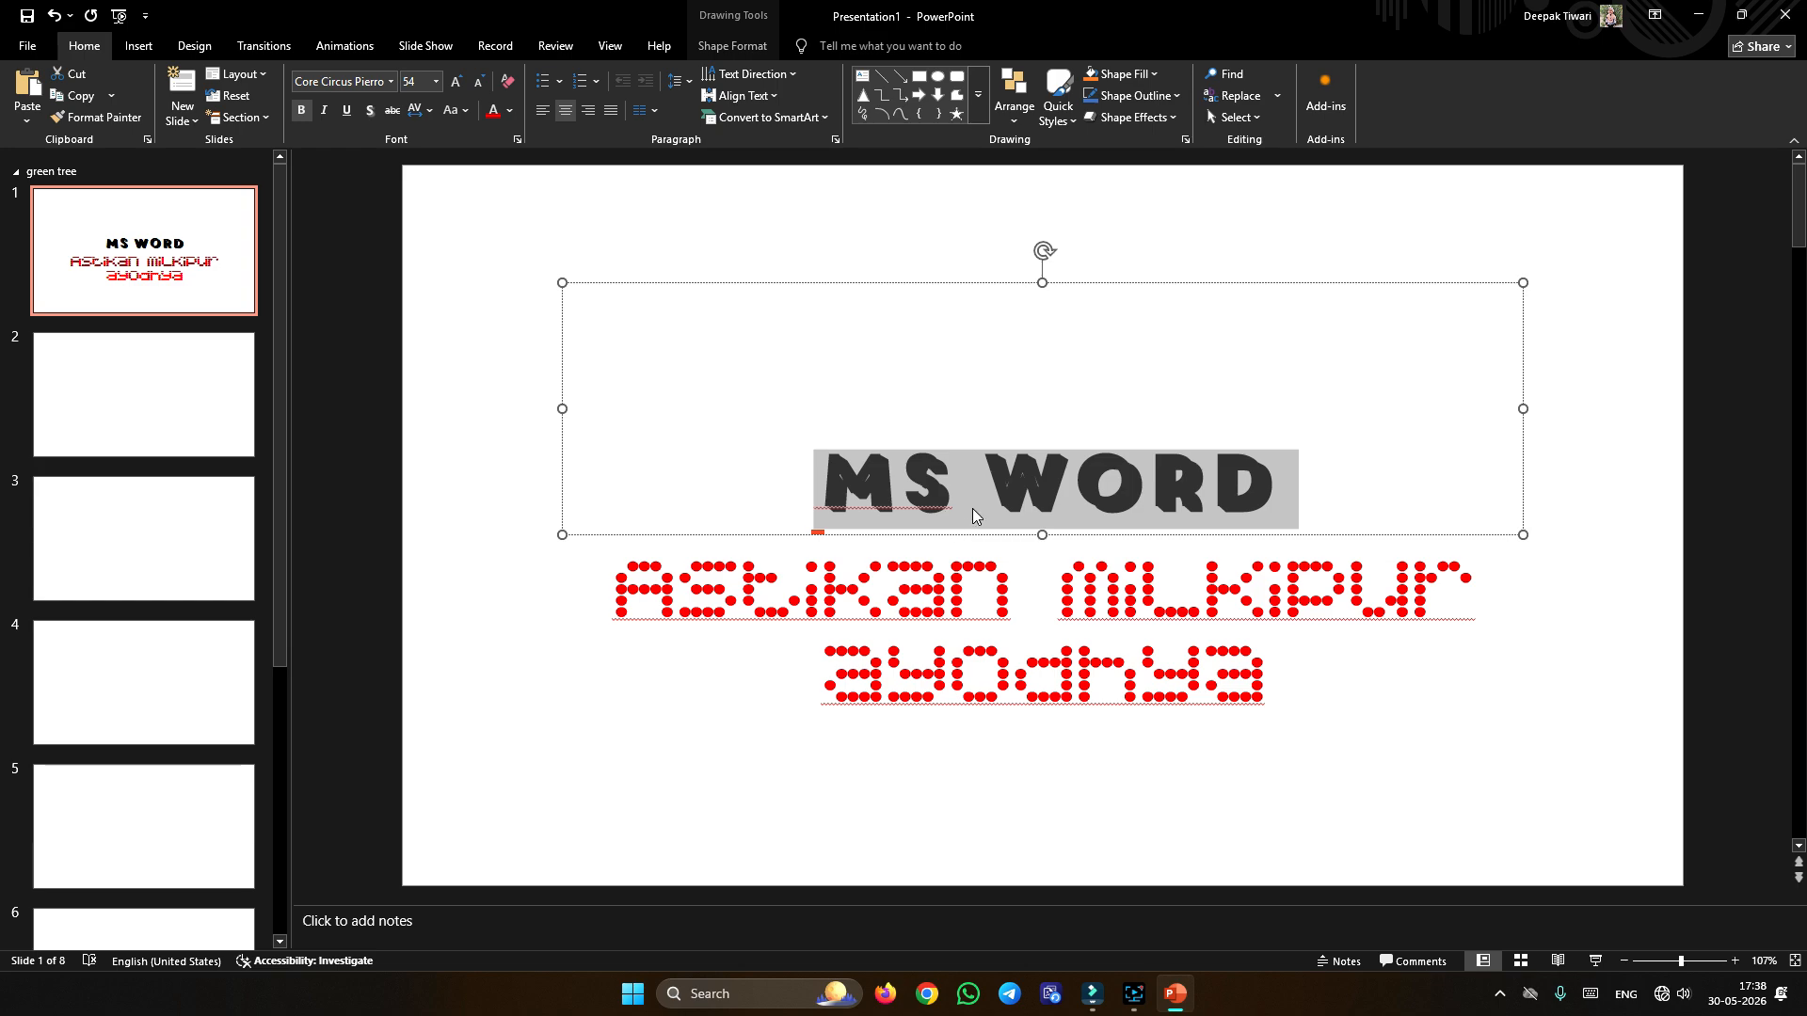
pyautogui.click(802, 440)
pyautogui.moveTo(793, 463); pyautogui.dragTo(1283, 487)
pyautogui.click(302, 112)
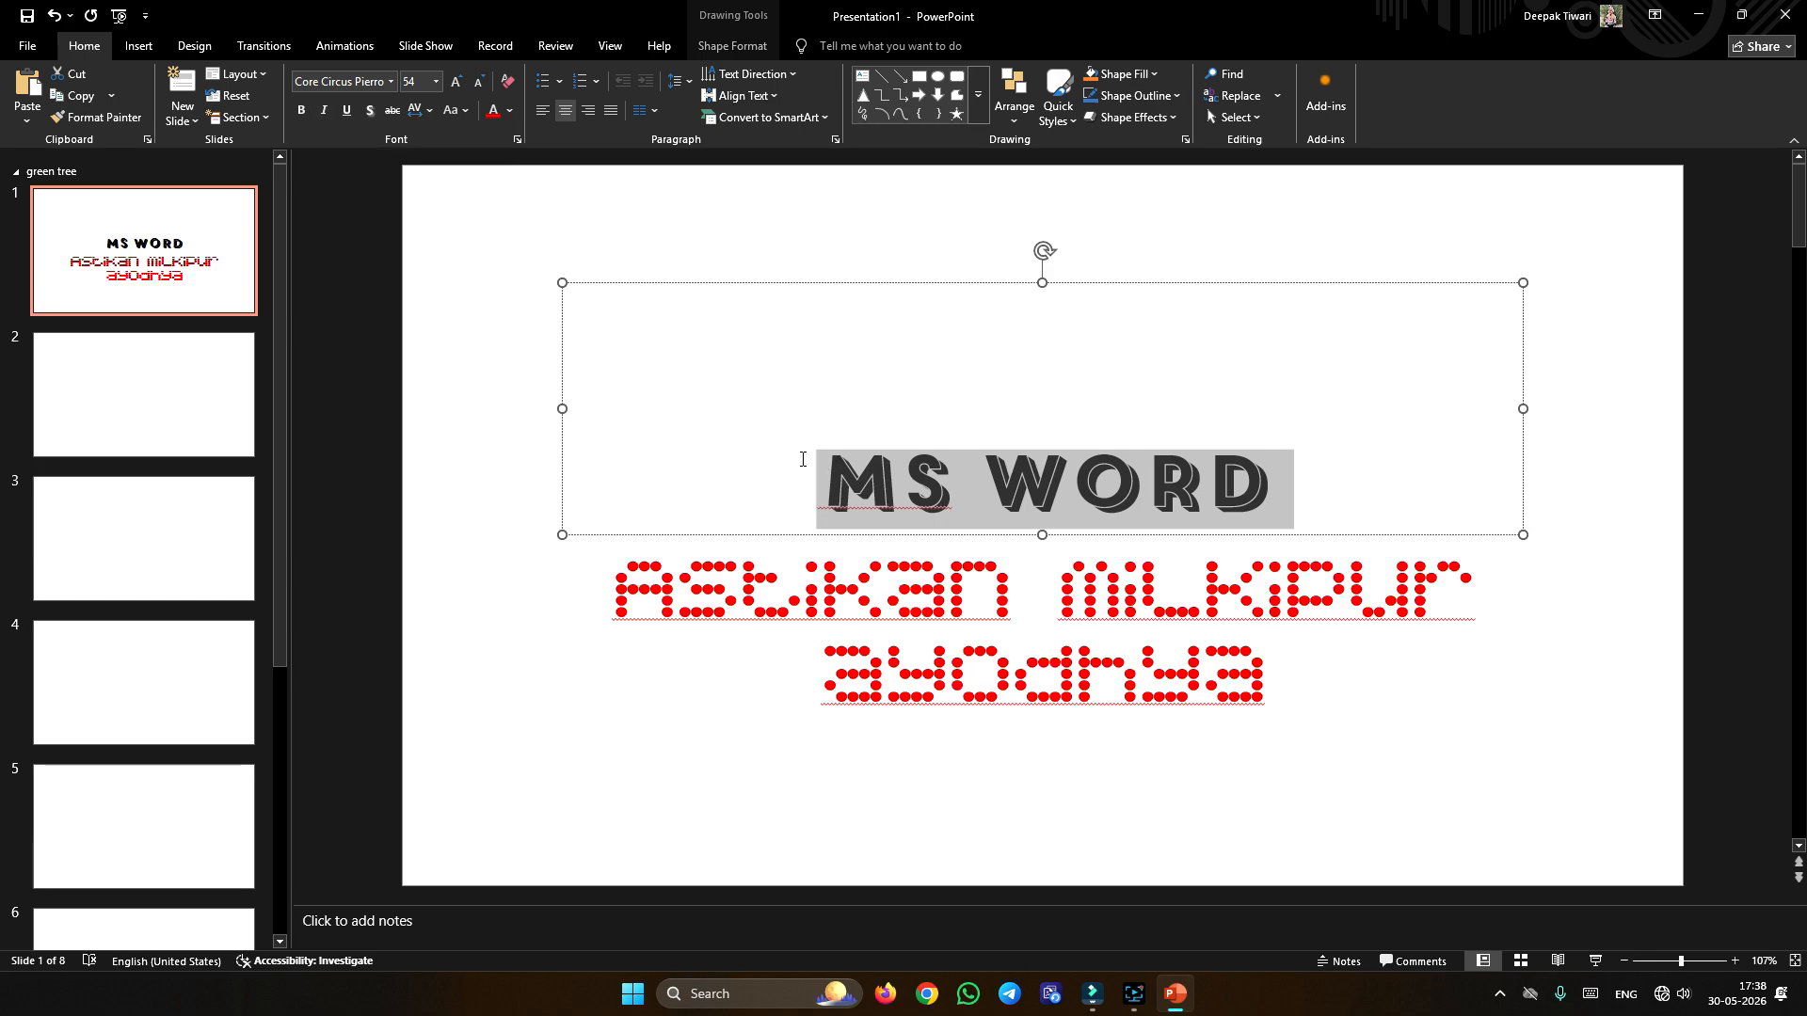
# Step: Italicize the whole title text, and remove the italic formatting again
pyautogui.moveTo(791, 464); pyautogui.dragTo(1297, 485)
pyautogui.click(323, 111)
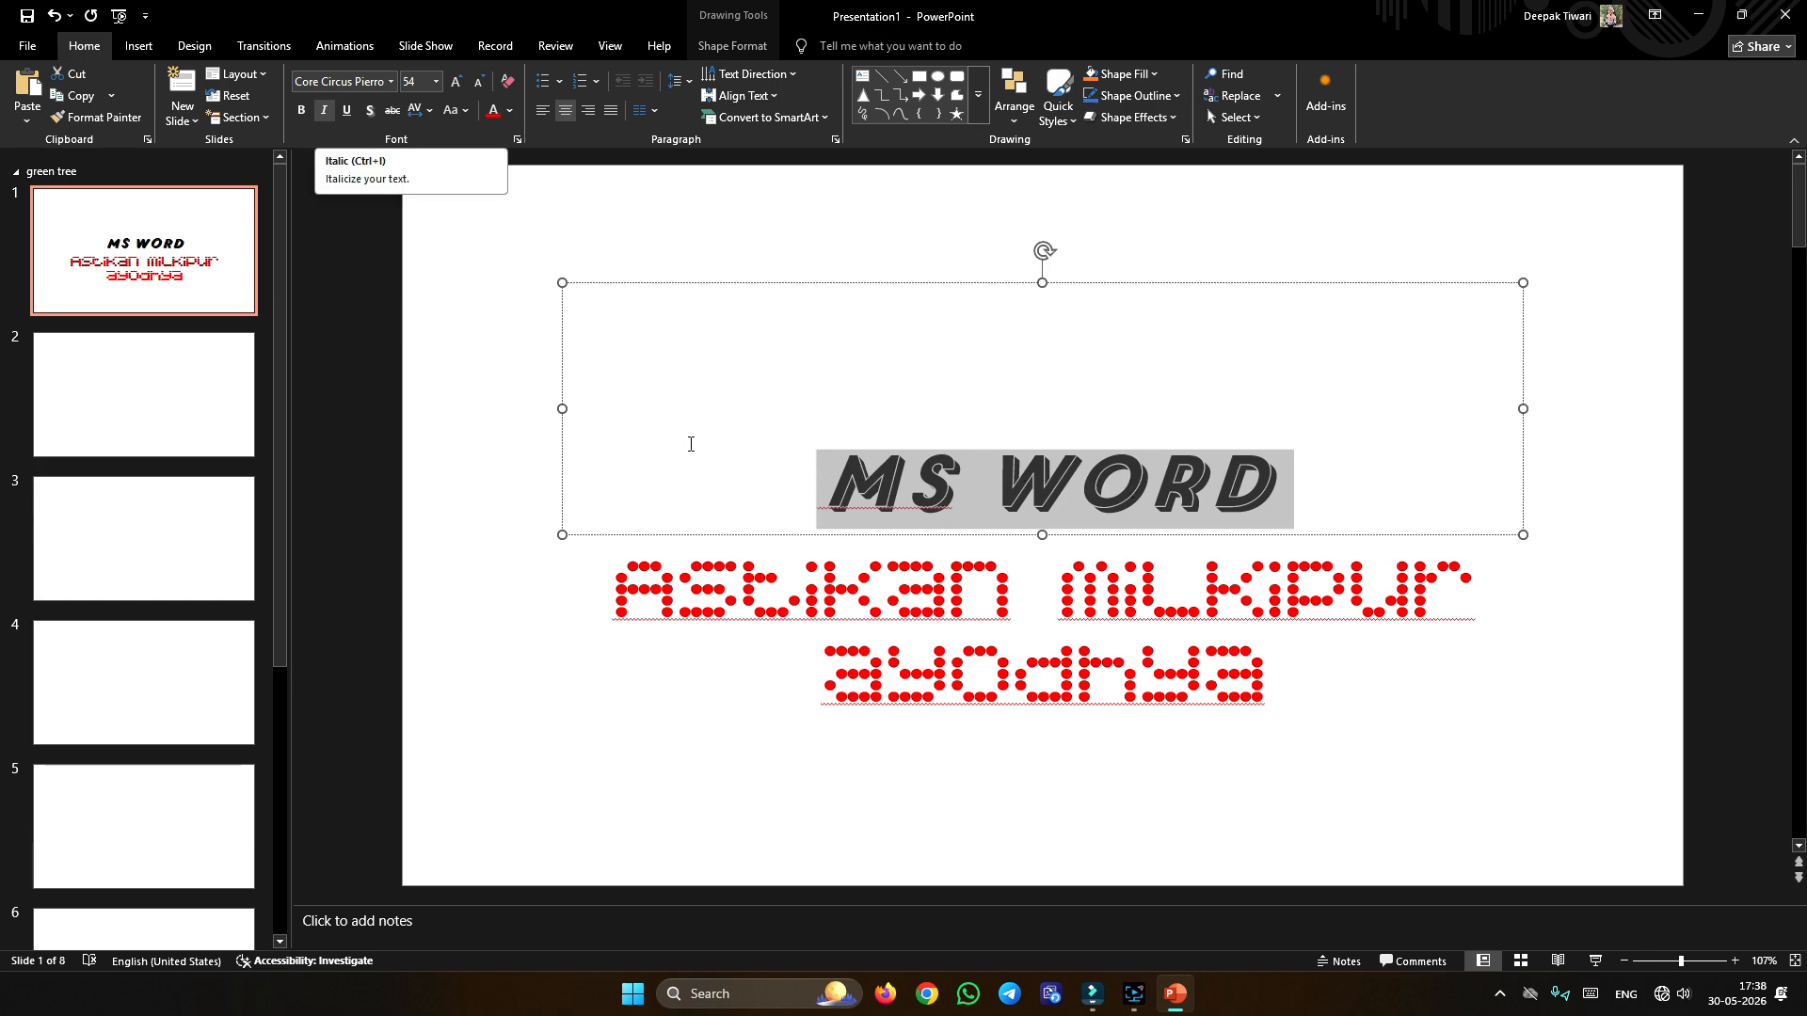
pyautogui.click(324, 111)
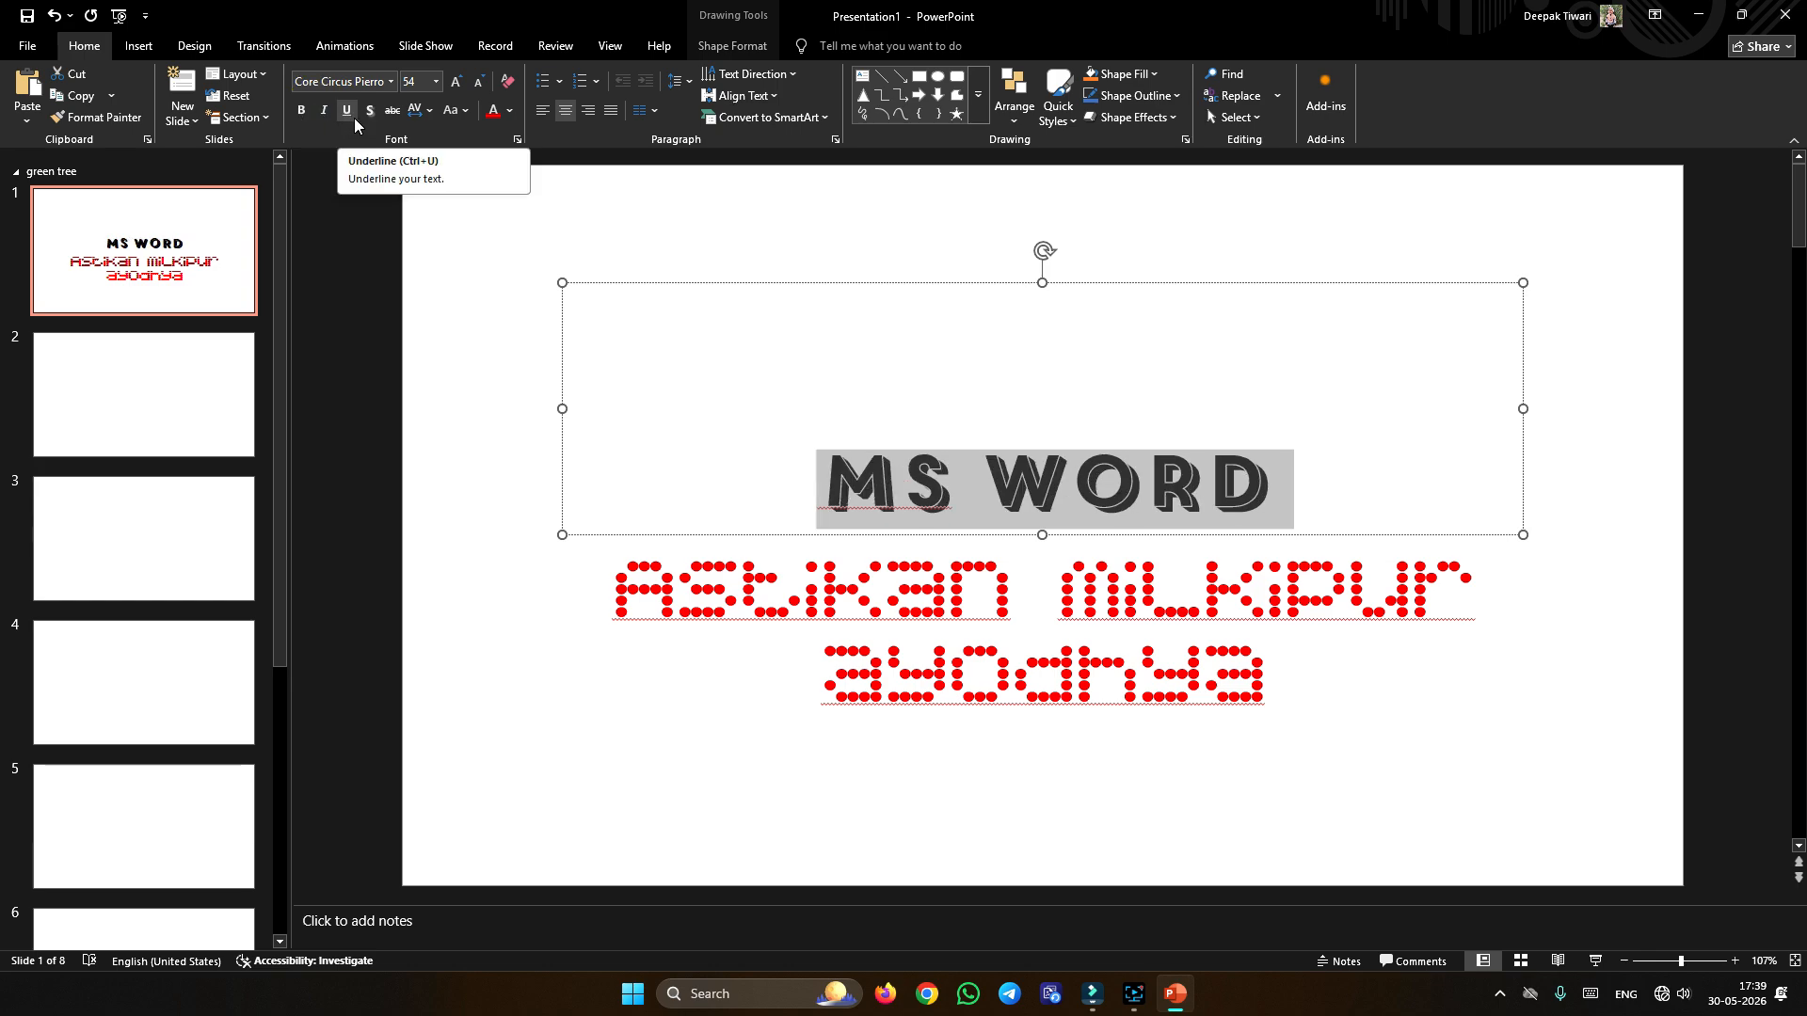
# Step: Underline the whole title text, and remove the underline again
pyautogui.click(789, 458)
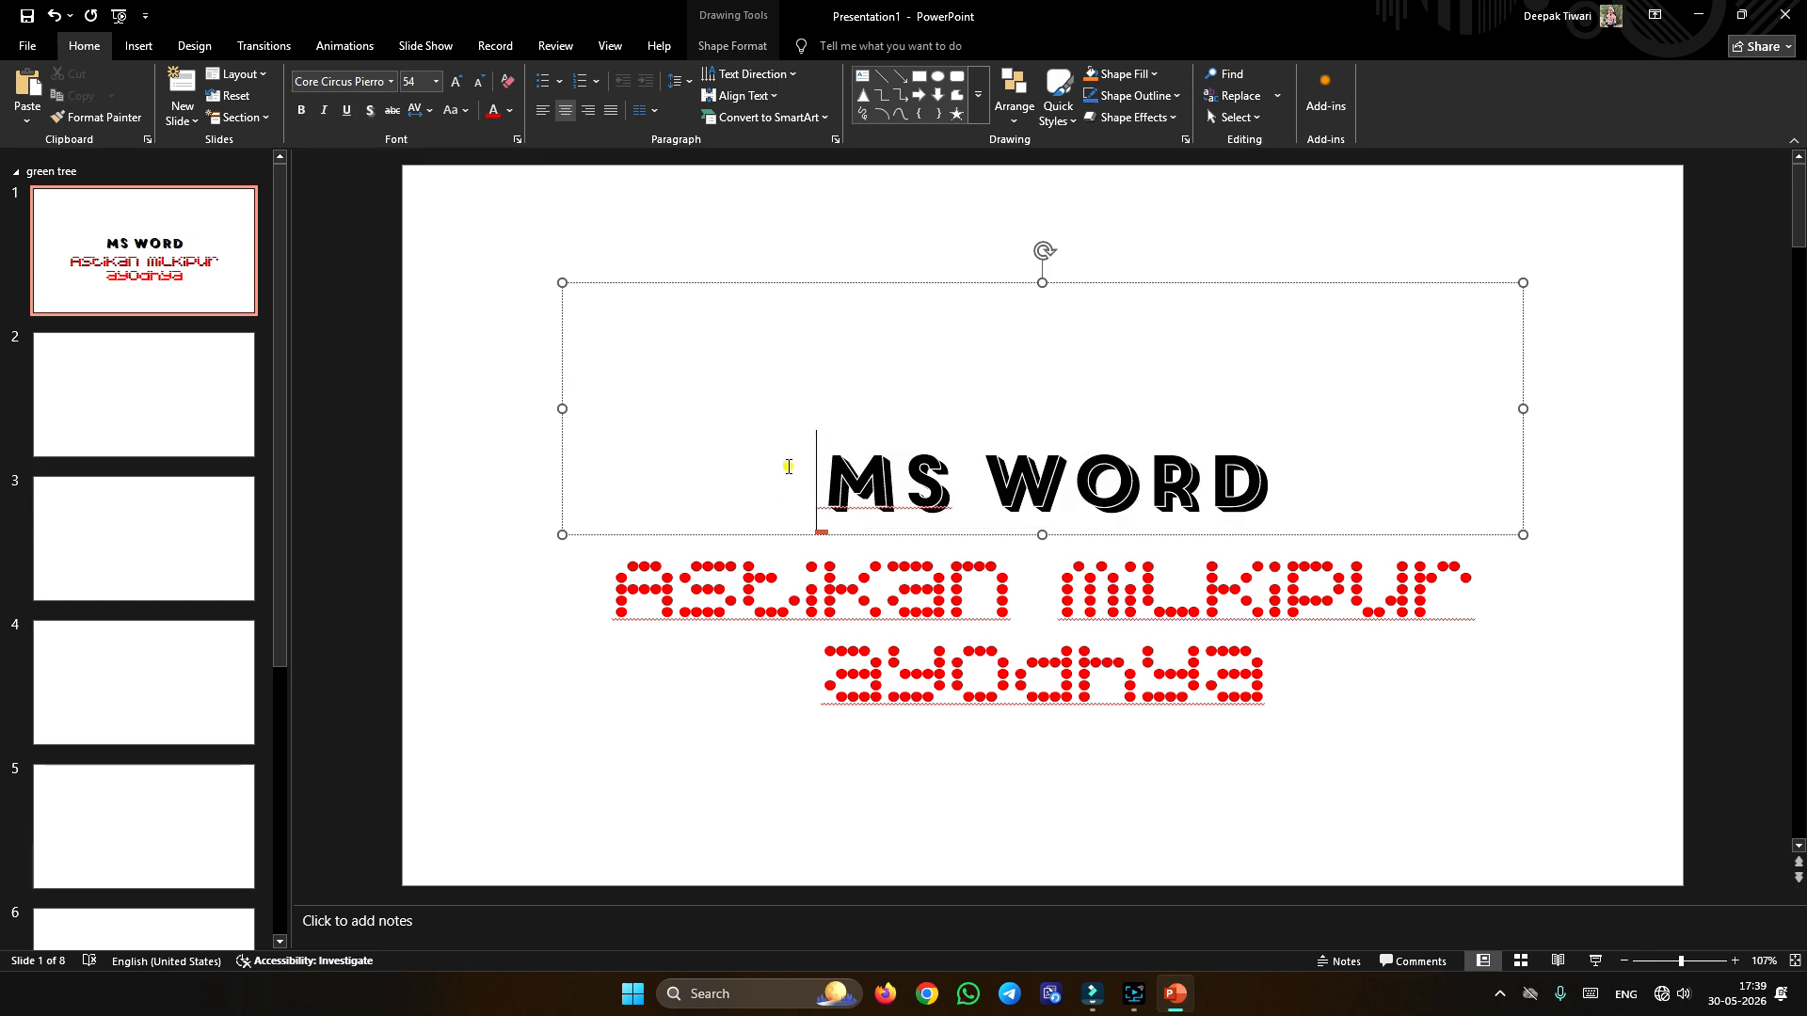
pyautogui.tripleClick(789, 457)
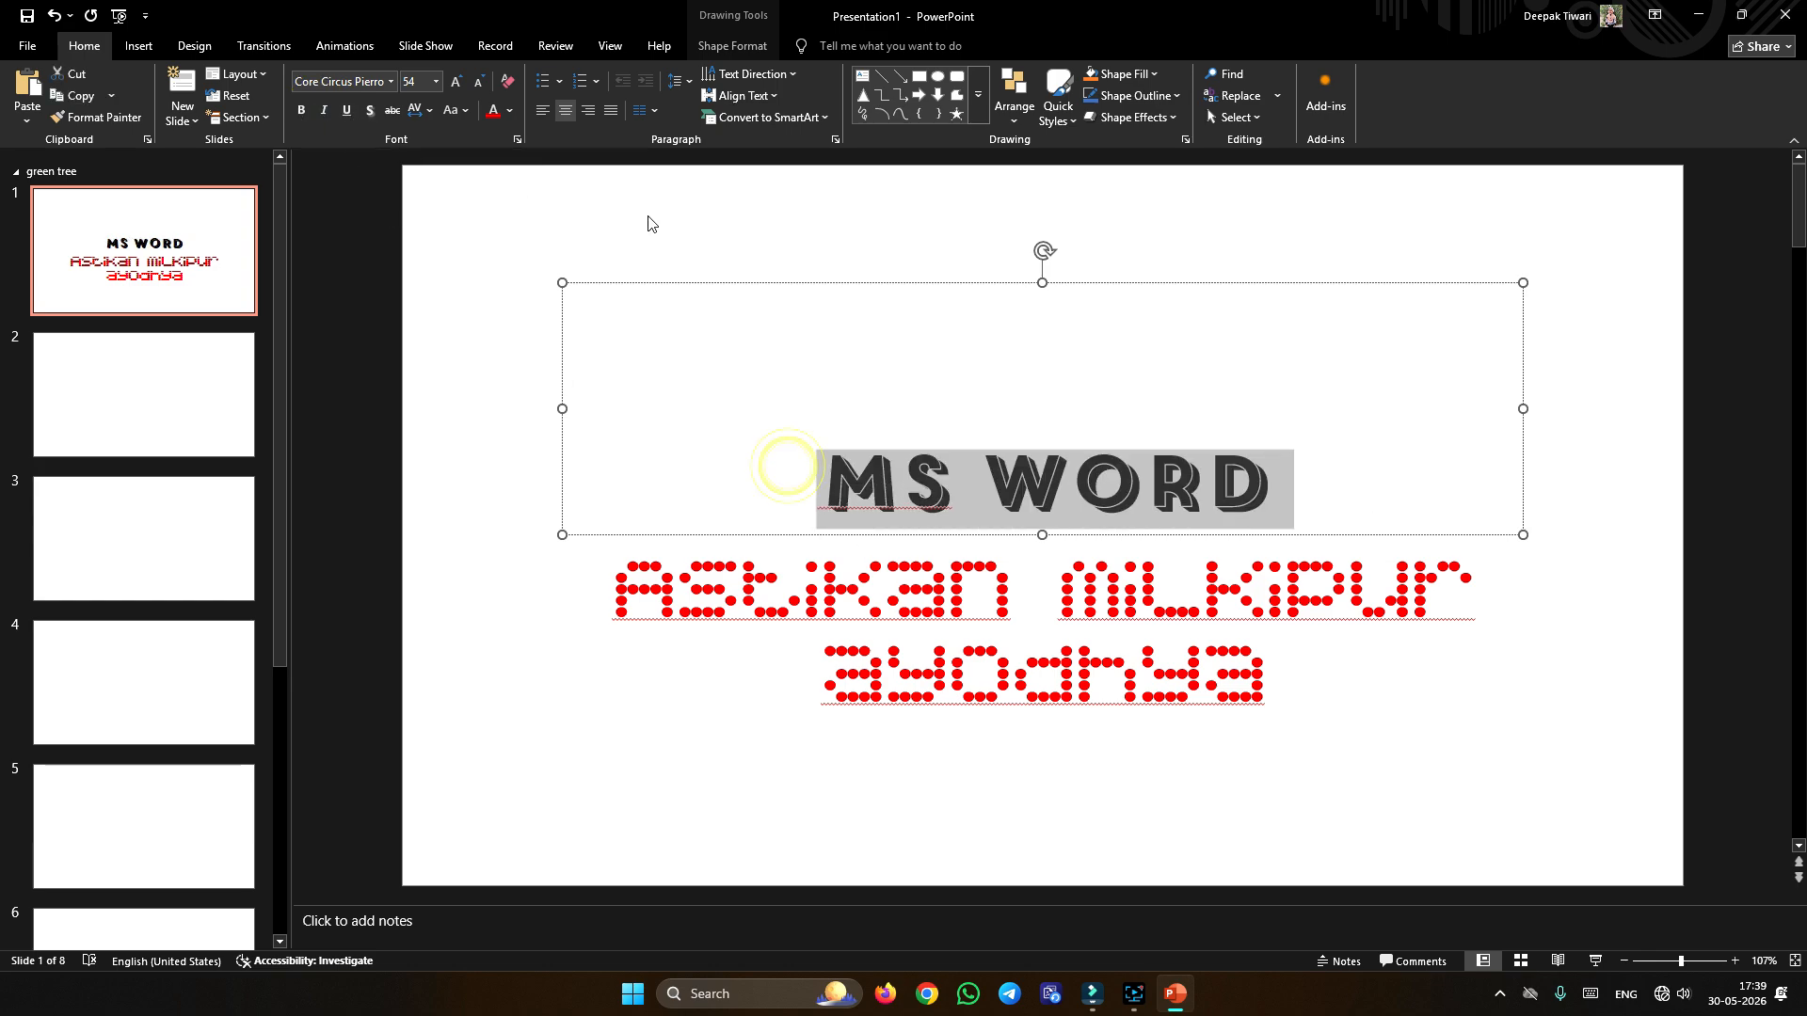
pyautogui.click(347, 111)
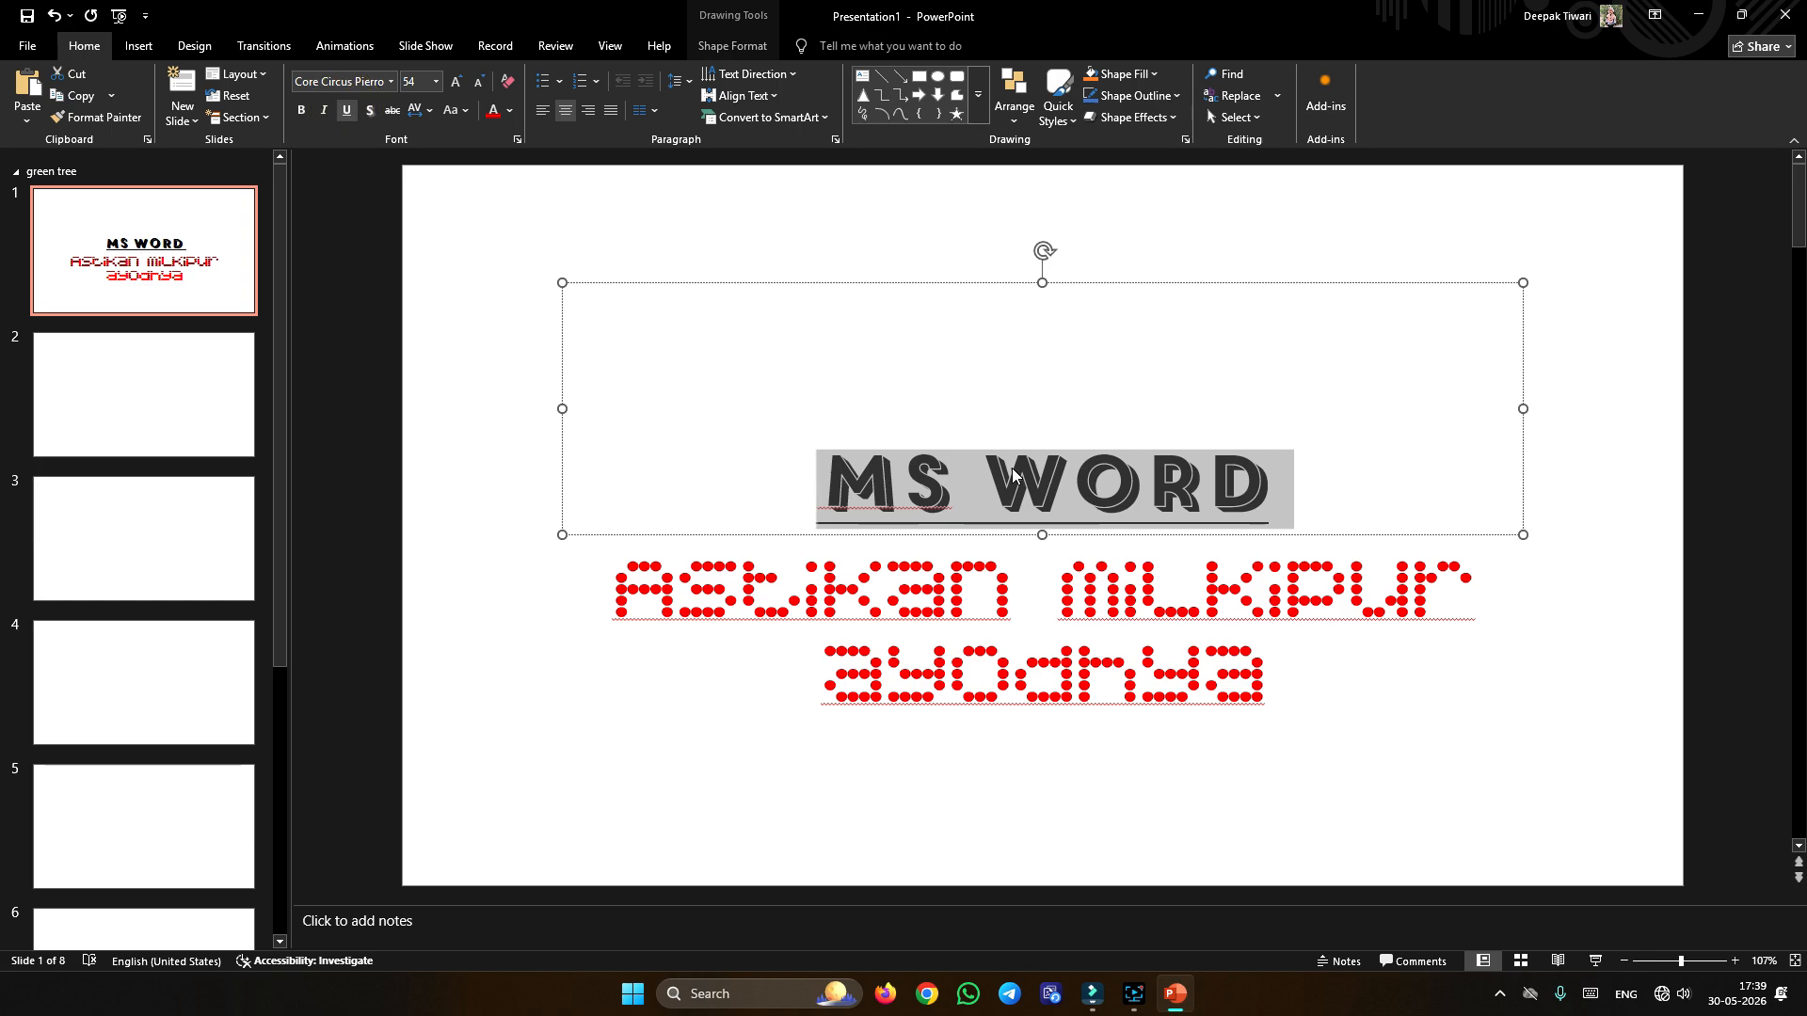
pyautogui.click(1346, 484)
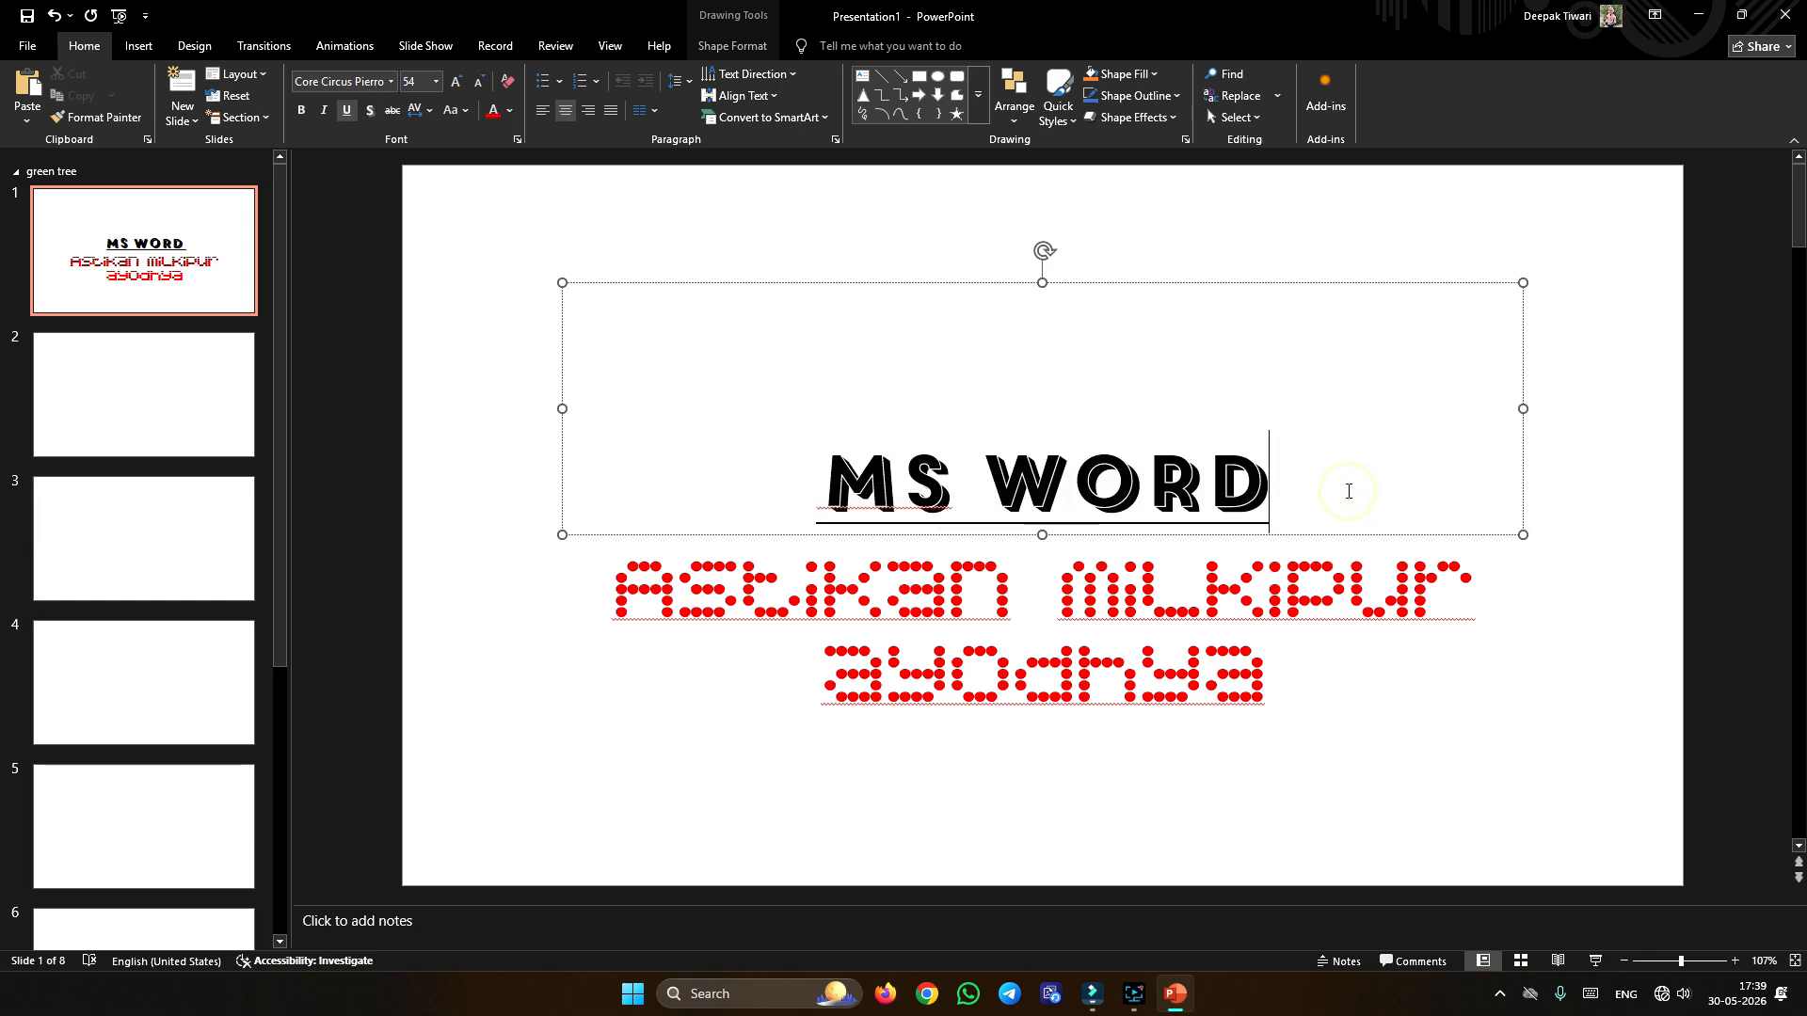
pyautogui.tripleClick(766, 493)
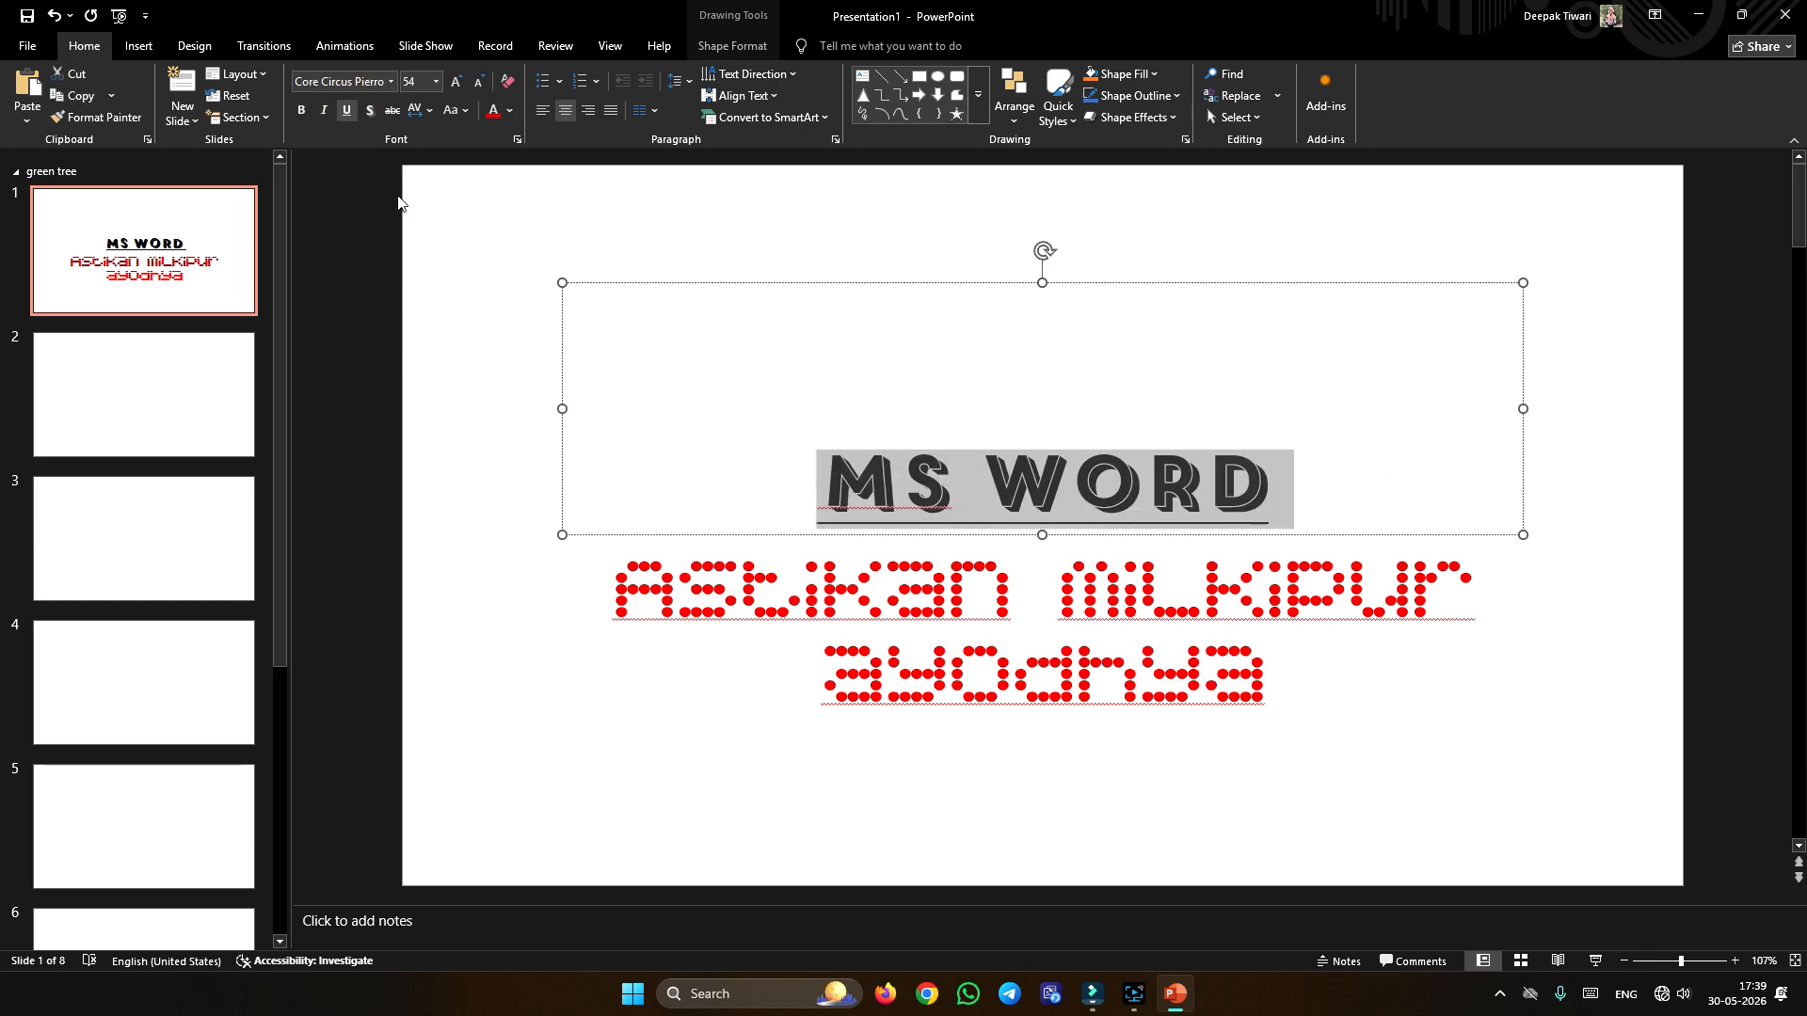
pyautogui.click(347, 111)
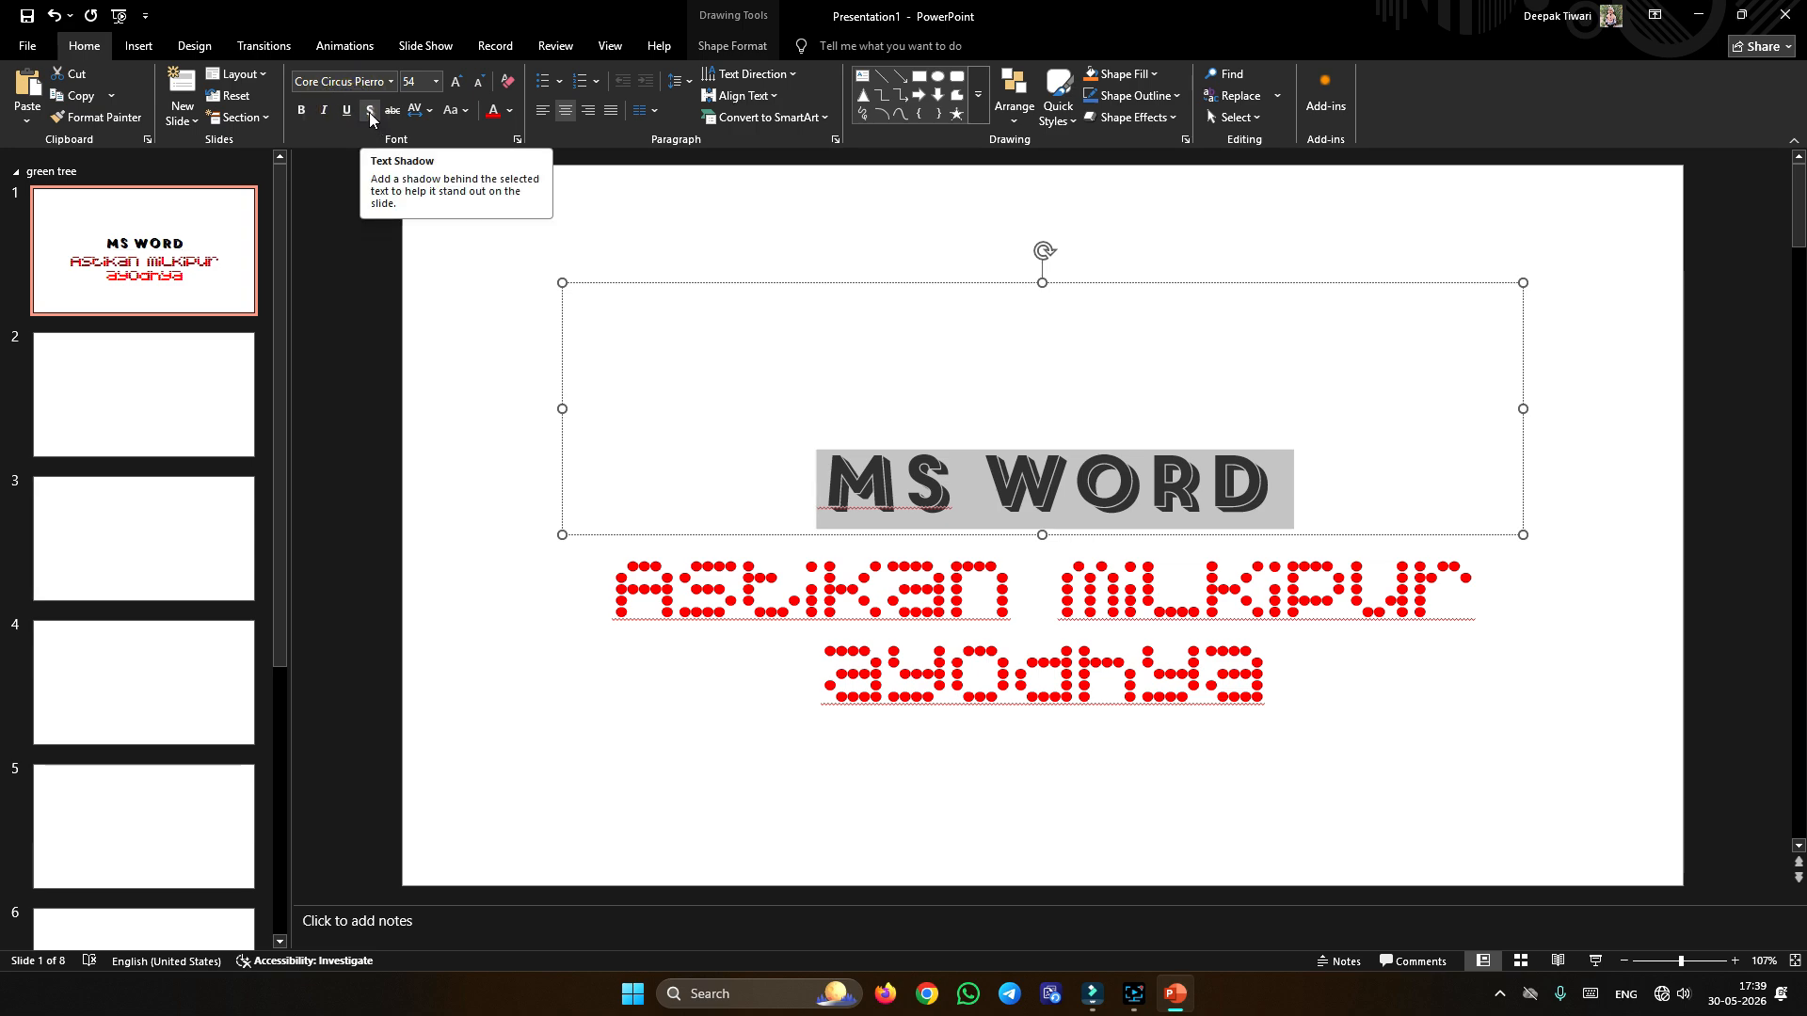
# Step: Add a text shadow to the whole title text and deselect the text
pyautogui.click(648, 393)
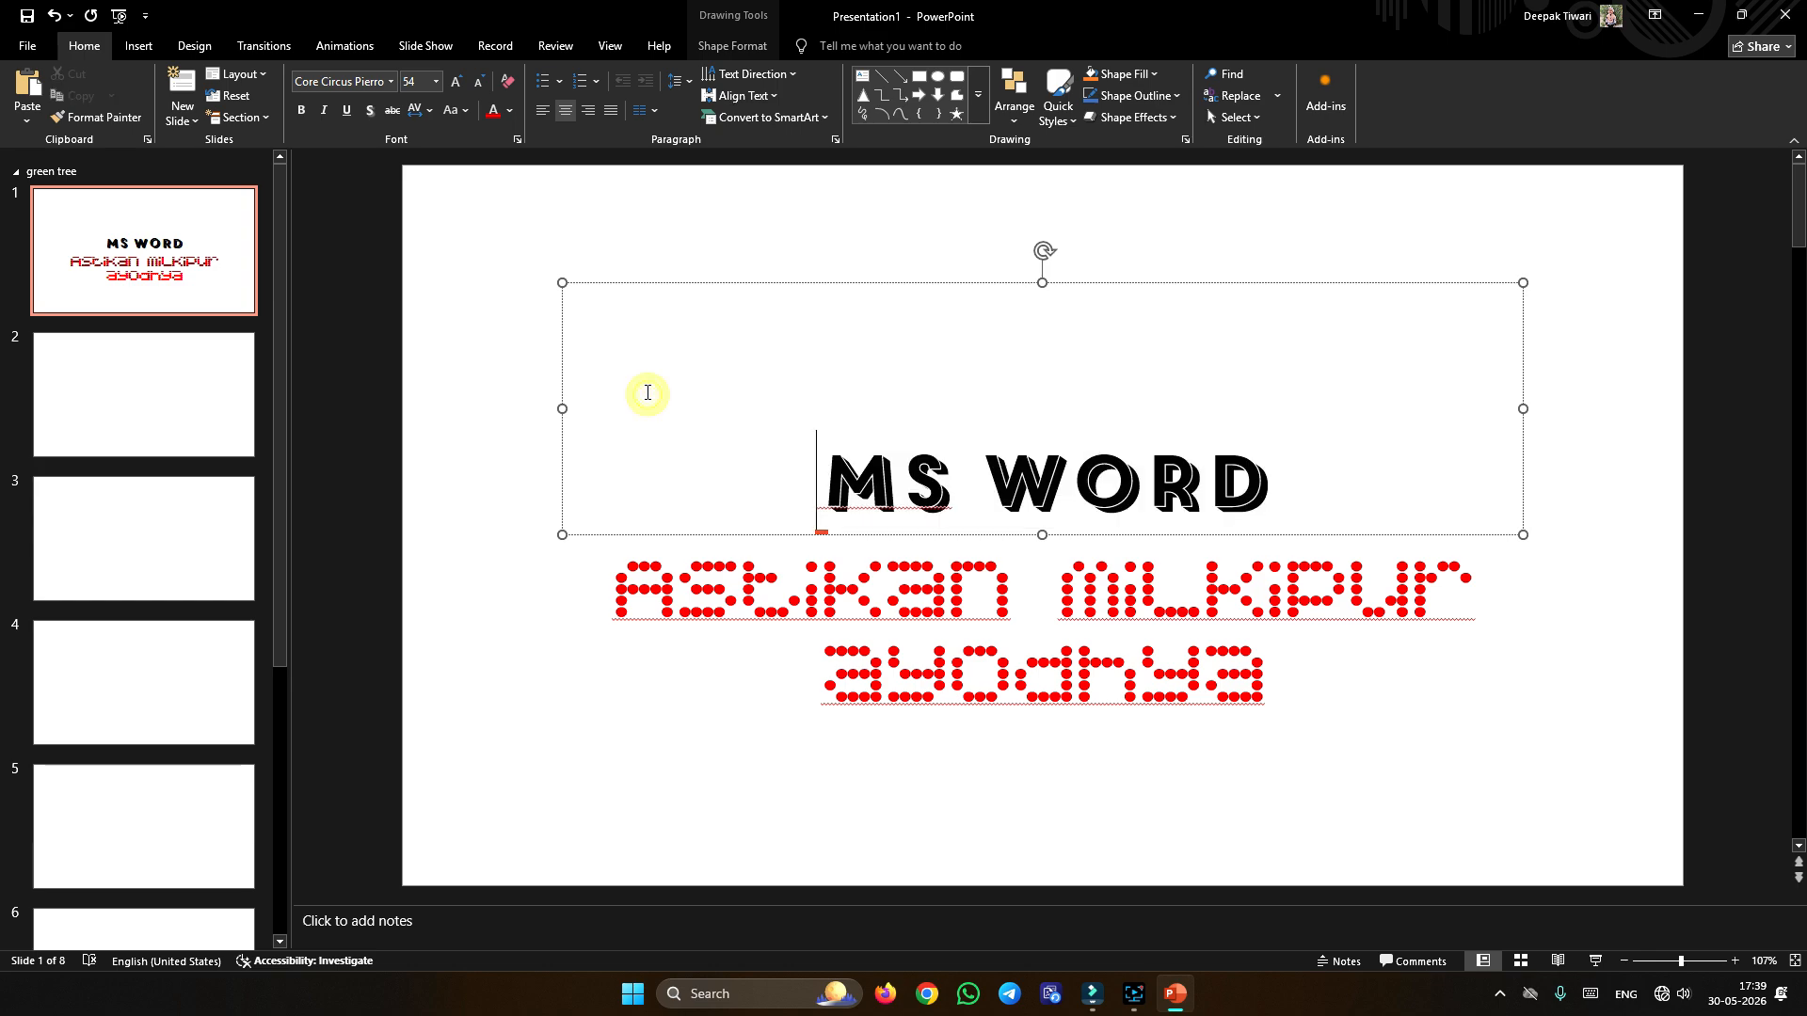
pyautogui.moveTo(766, 464); pyautogui.dragTo(1294, 508)
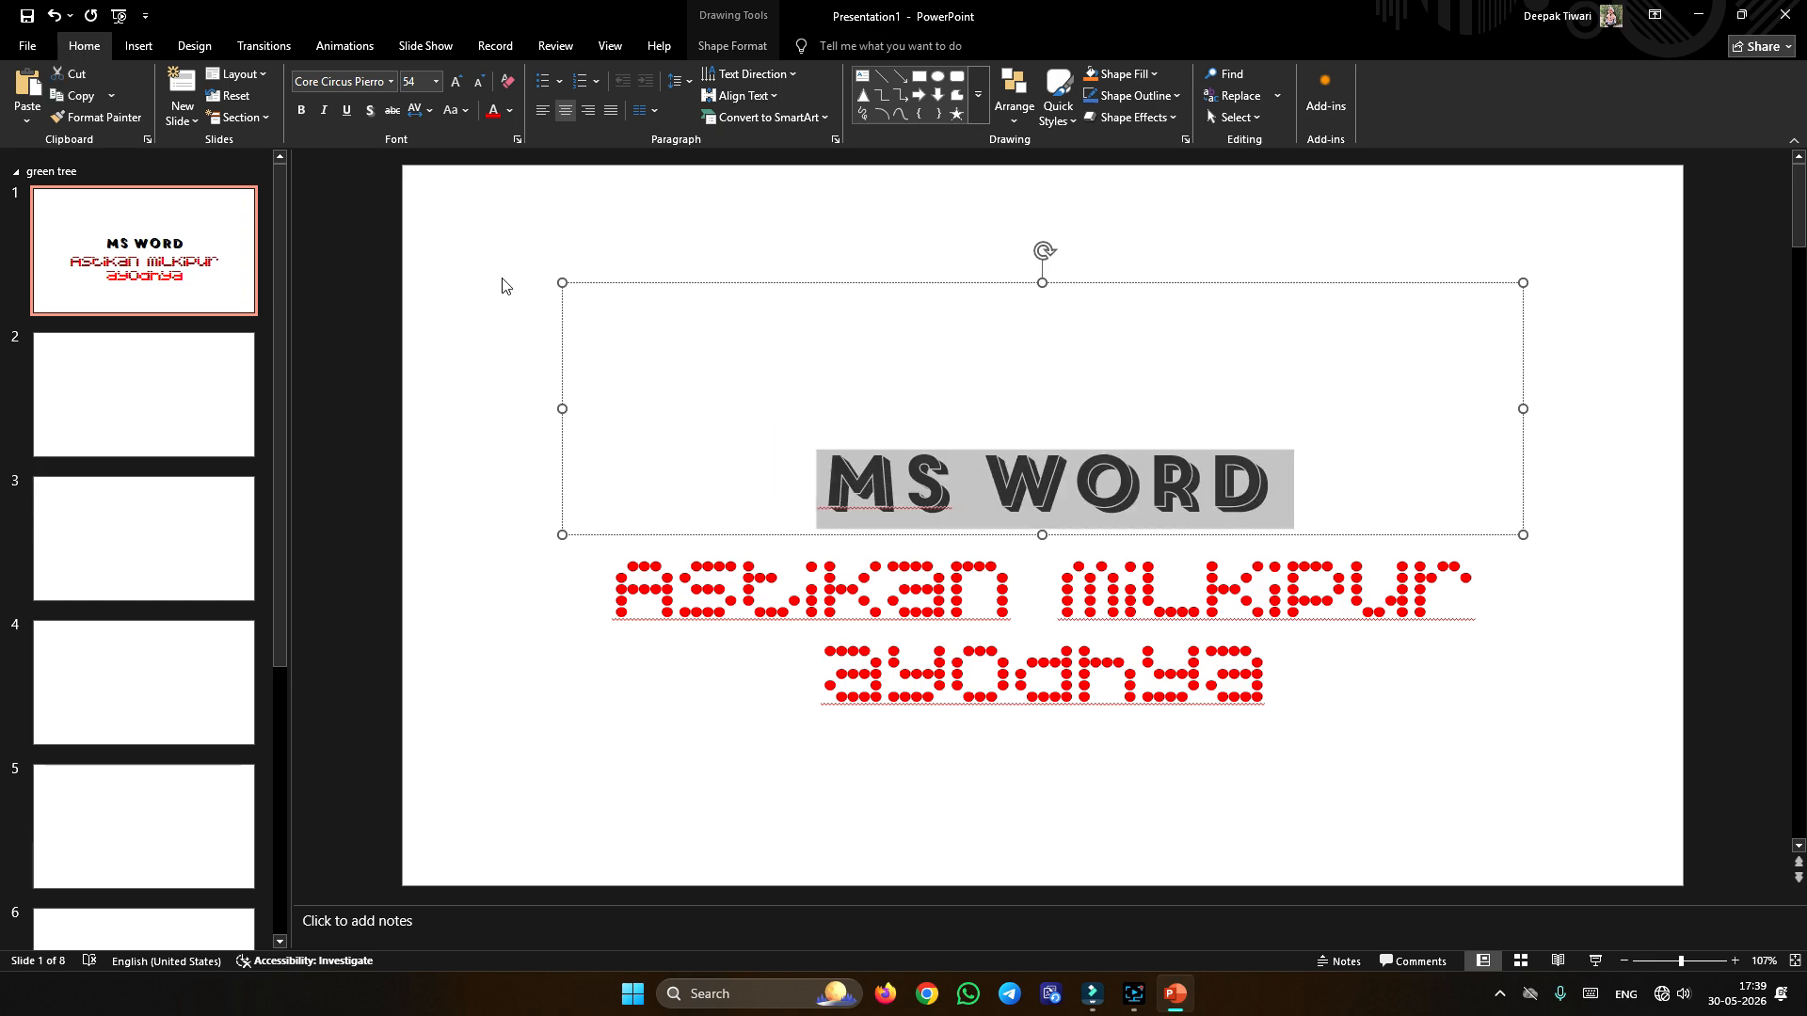
pyautogui.click(370, 110)
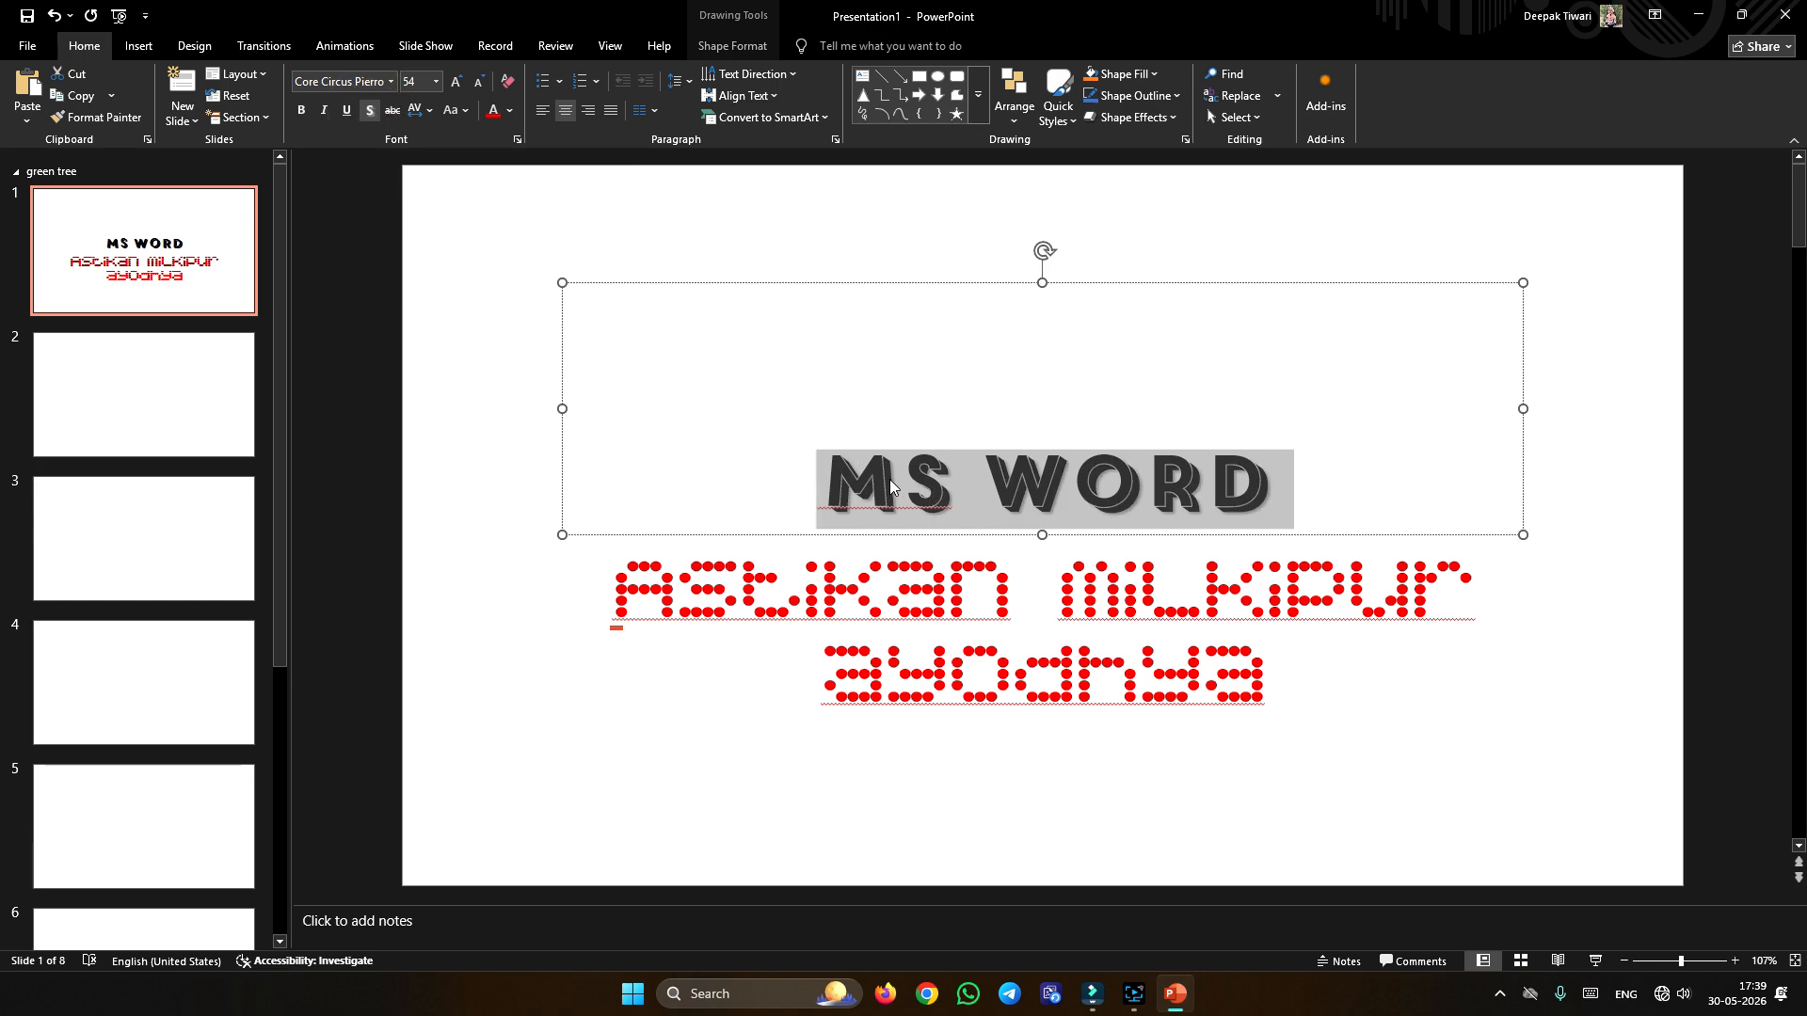
pyautogui.click(1307, 476)
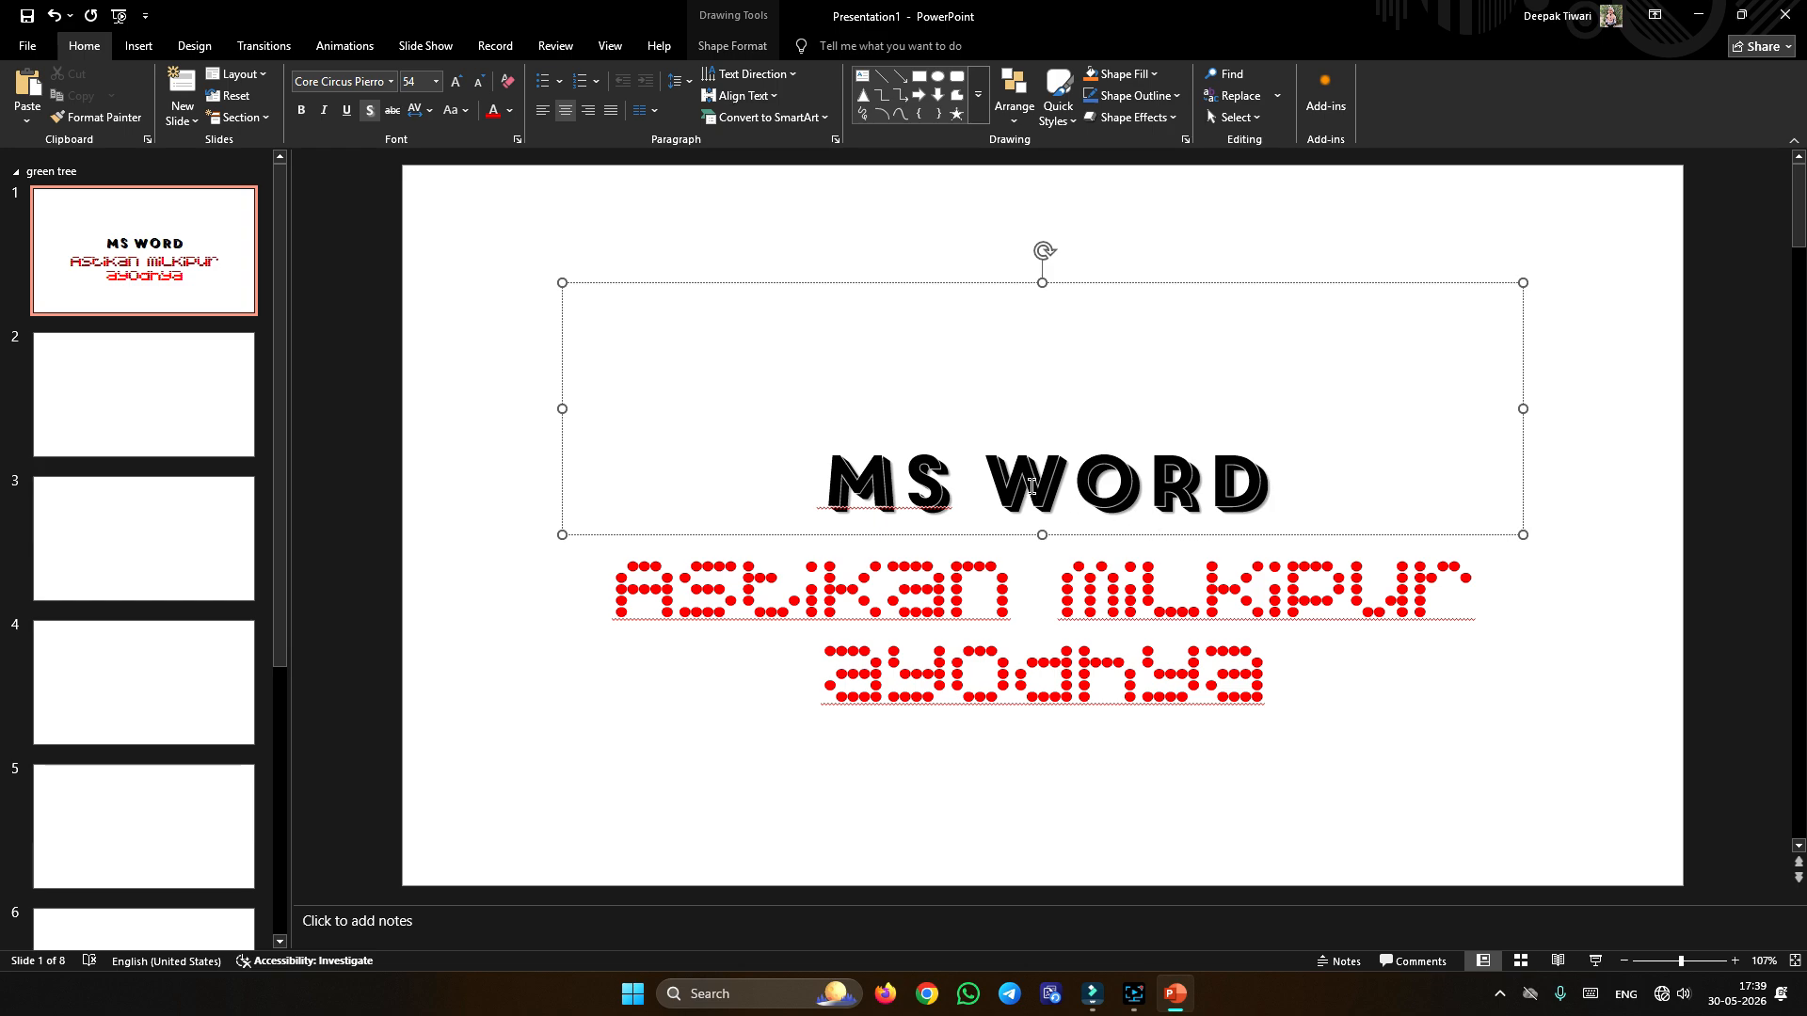
pyautogui.click(1334, 481)
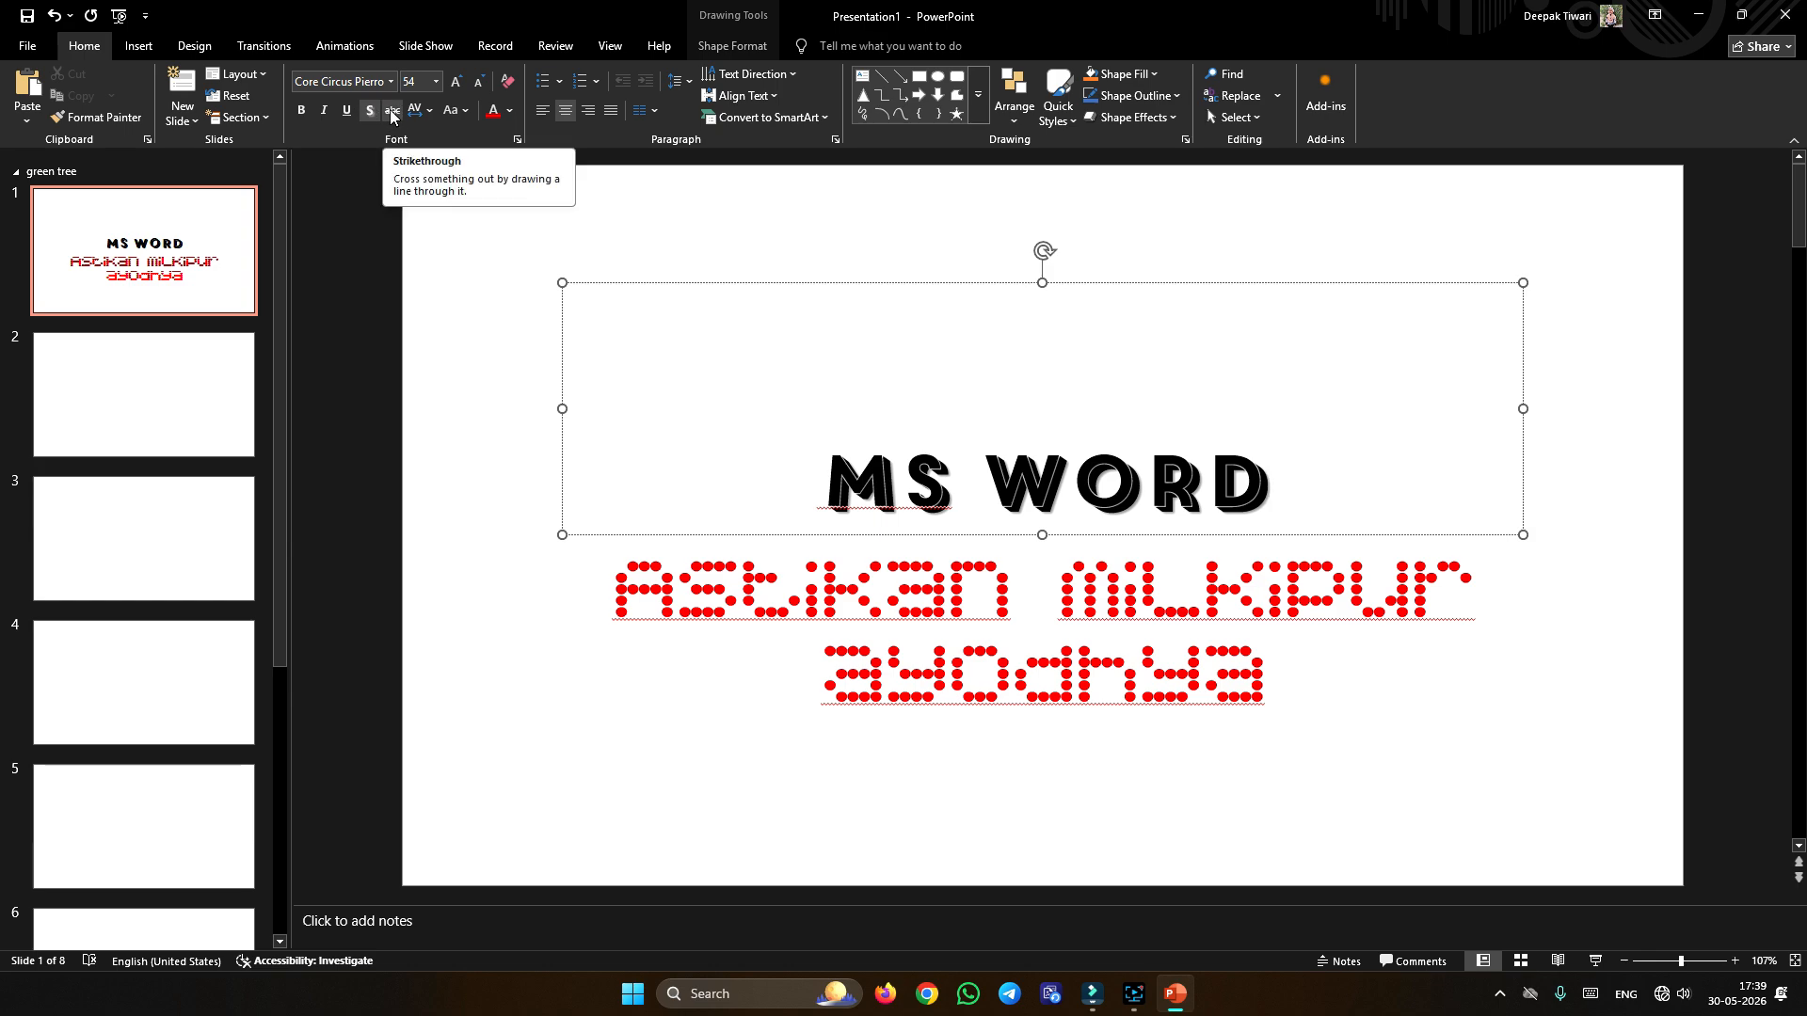
# Step: Apply strikethrough to the whole title text and deselect the text
pyautogui.click(822, 438)
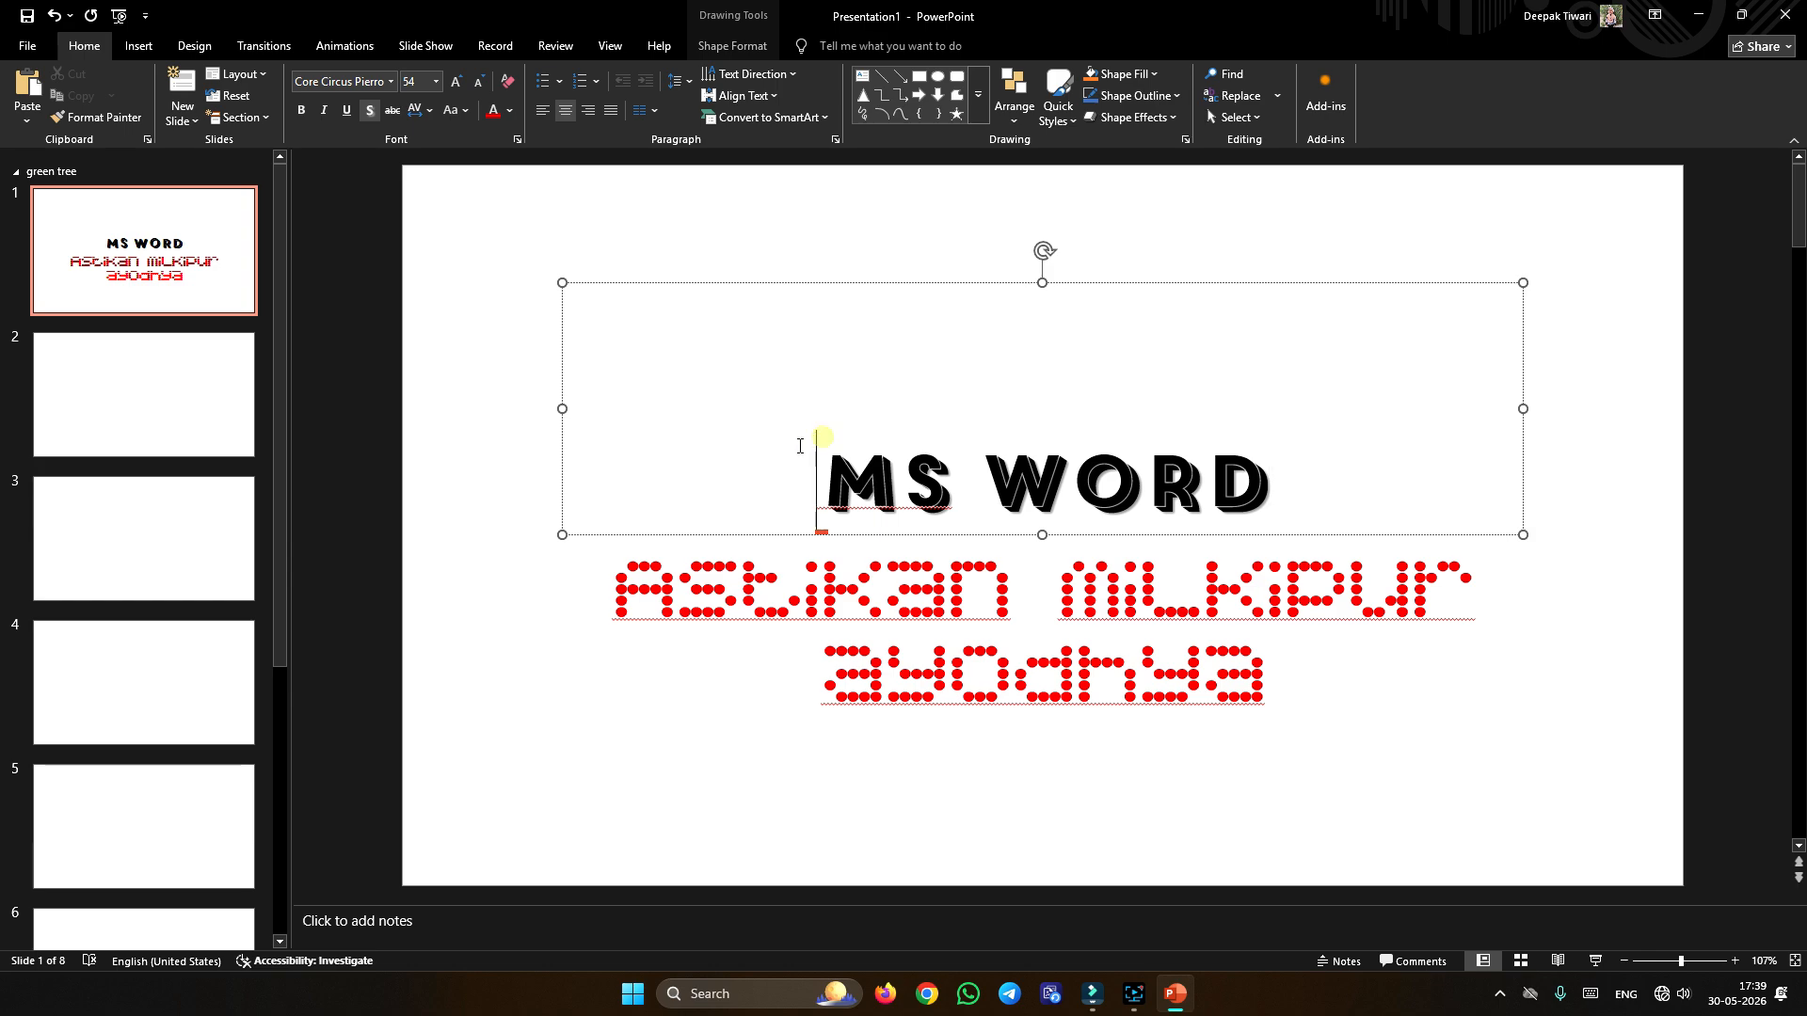
pyautogui.tripleClick(801, 448)
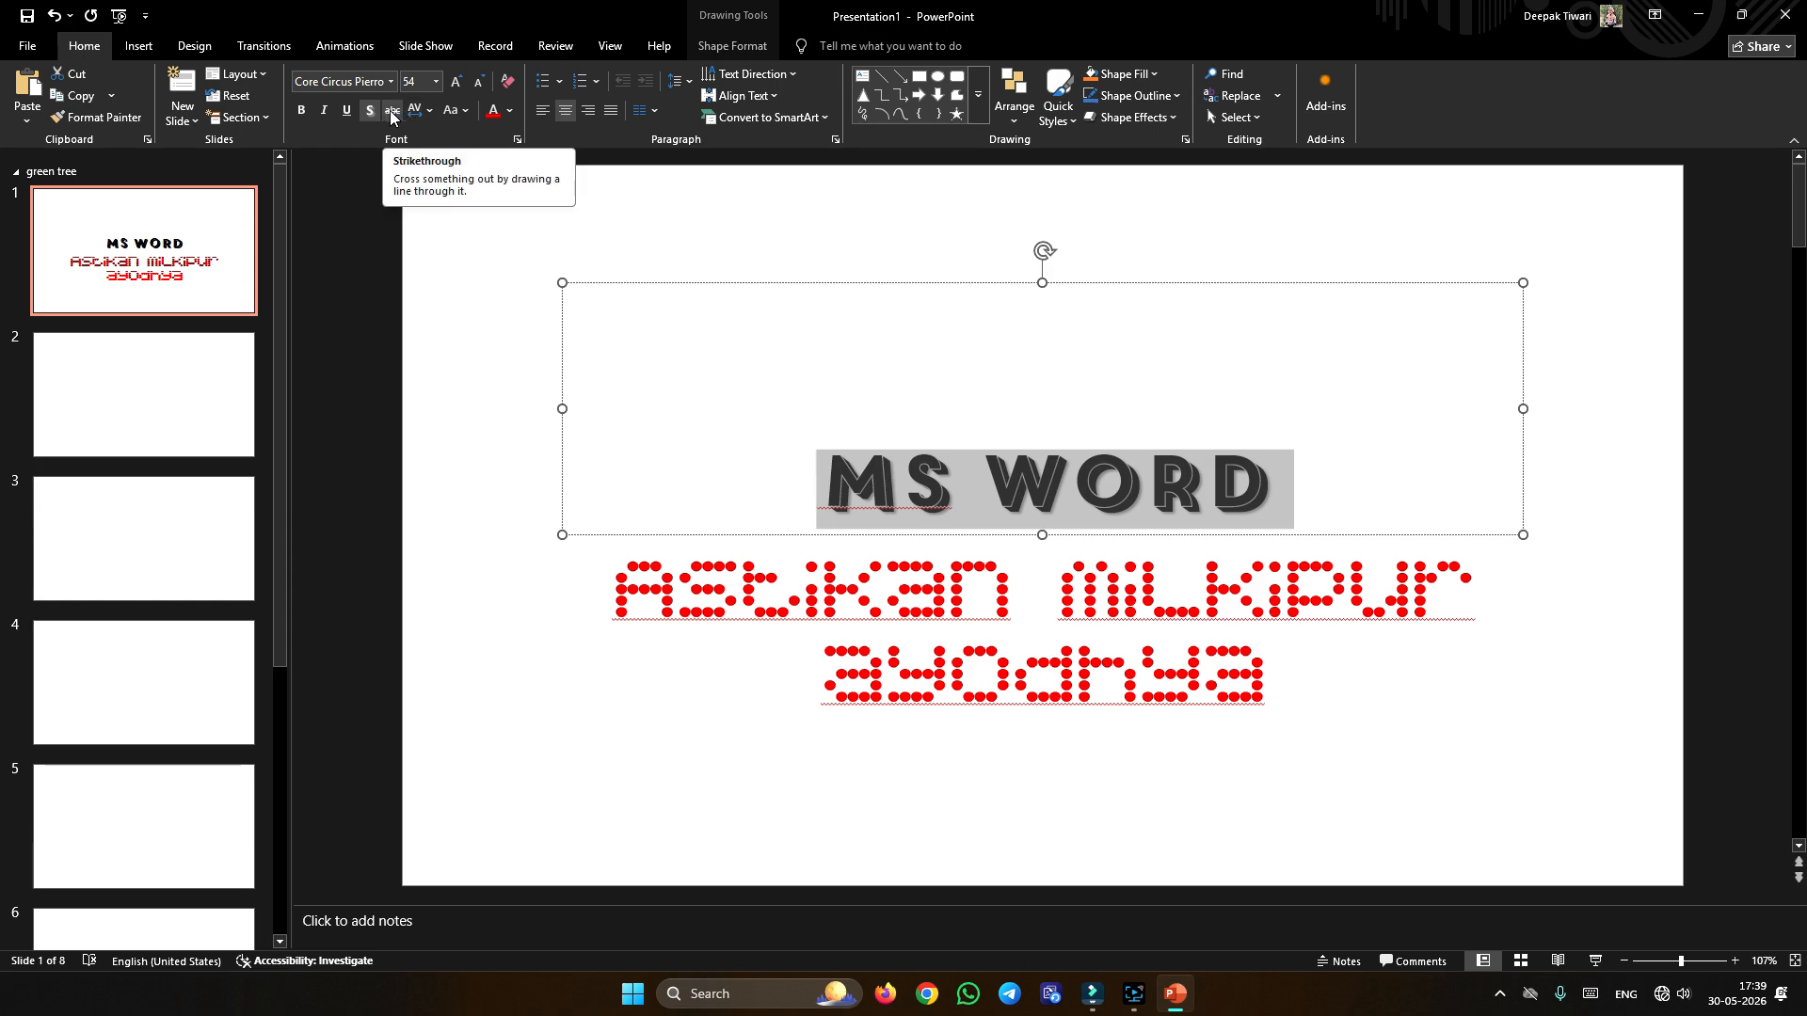
pyautogui.click(750, 462)
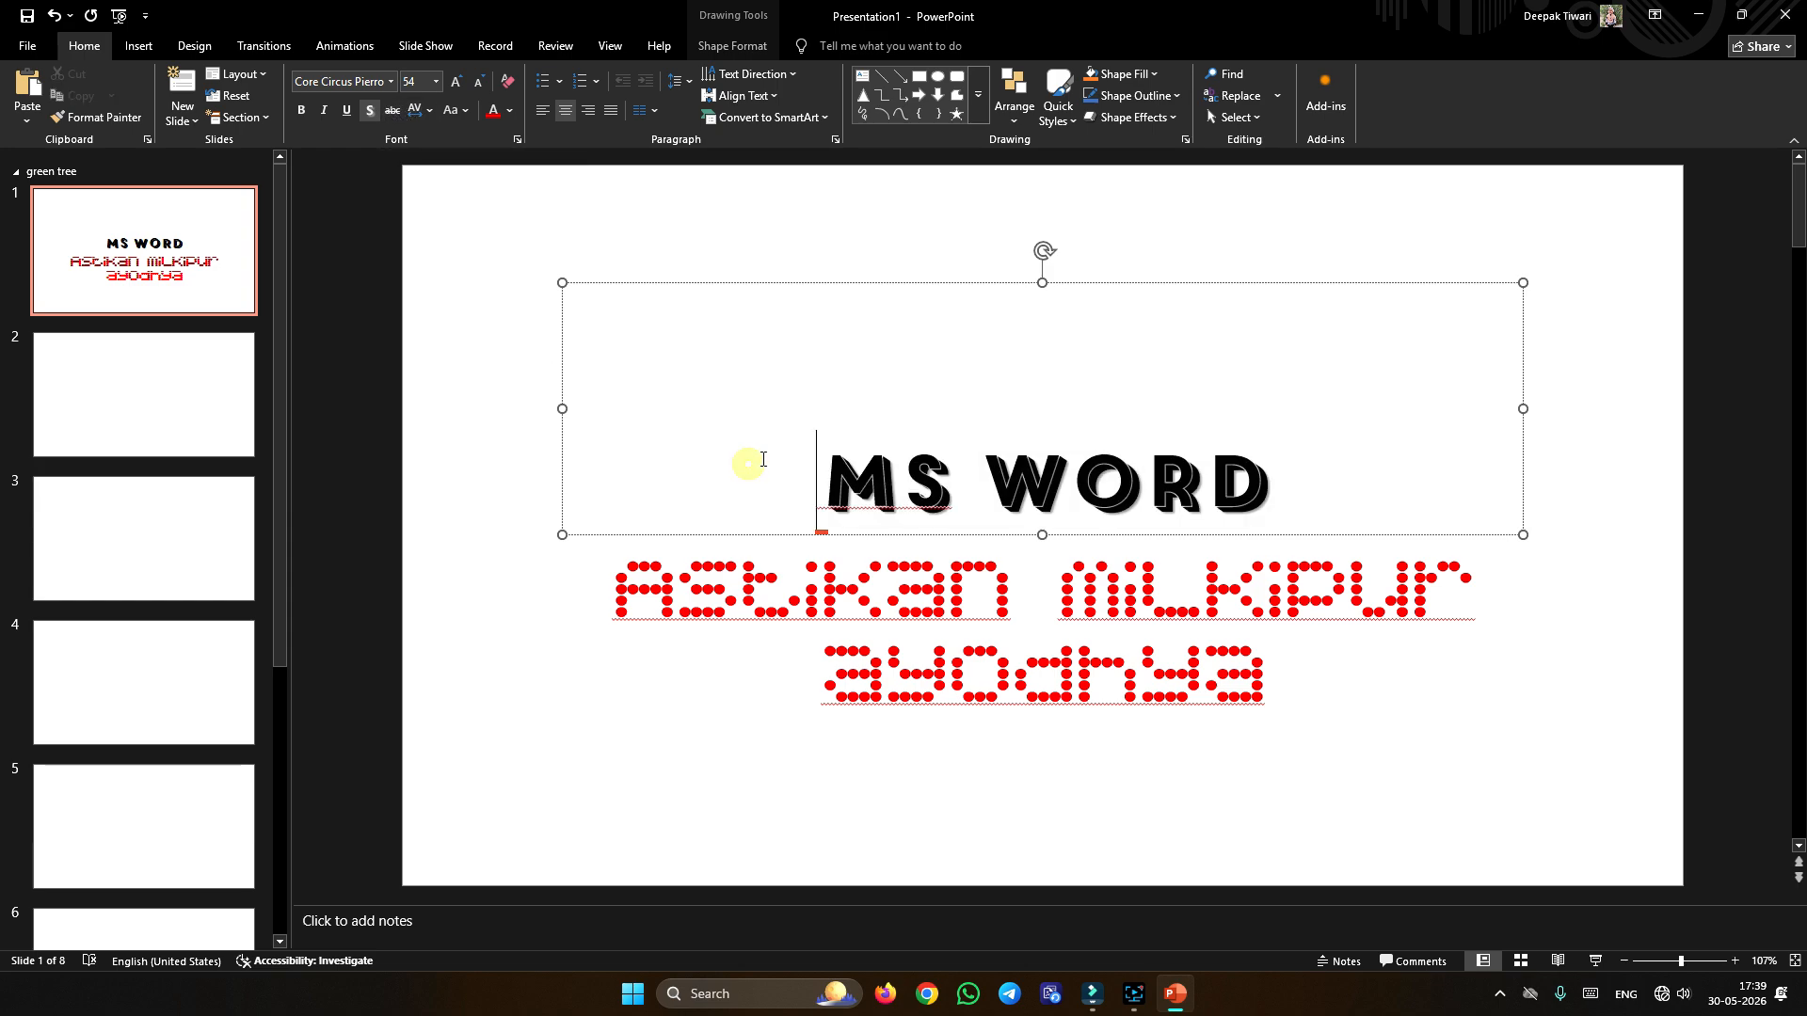
pyautogui.moveTo(763, 460); pyautogui.dragTo(1286, 499)
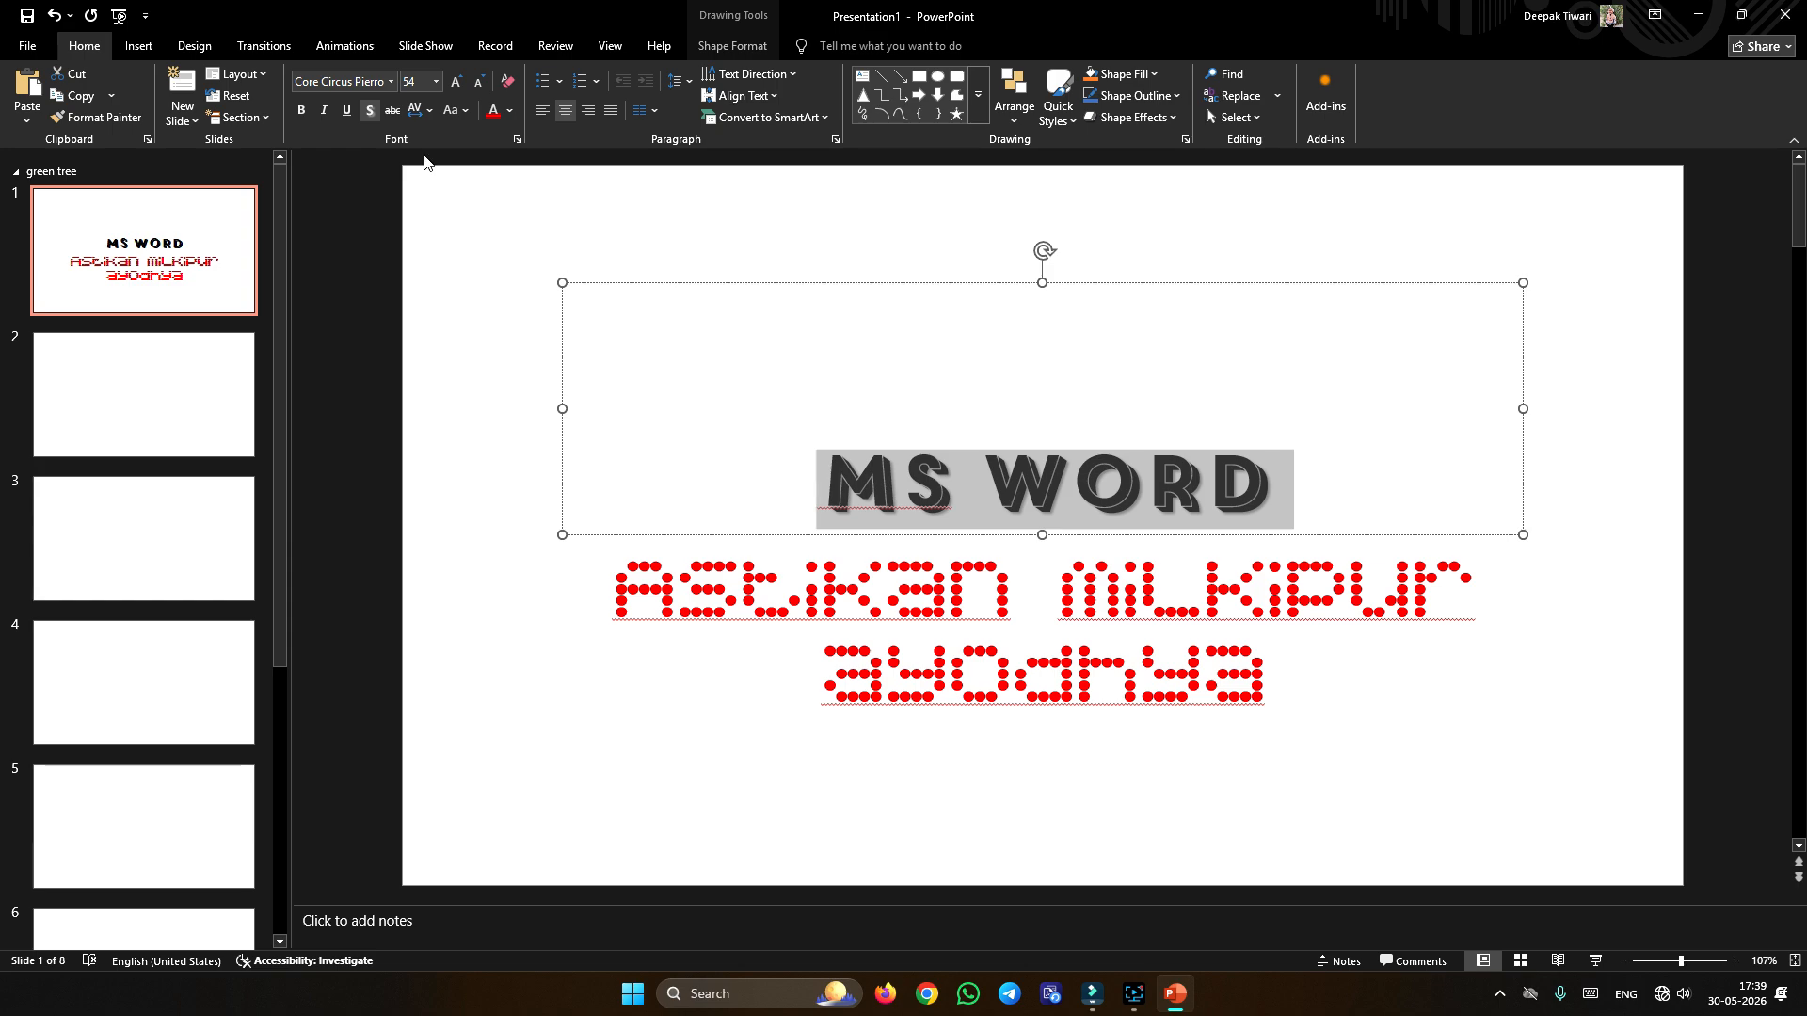
pyautogui.click(392, 112)
pyautogui.click(1461, 479)
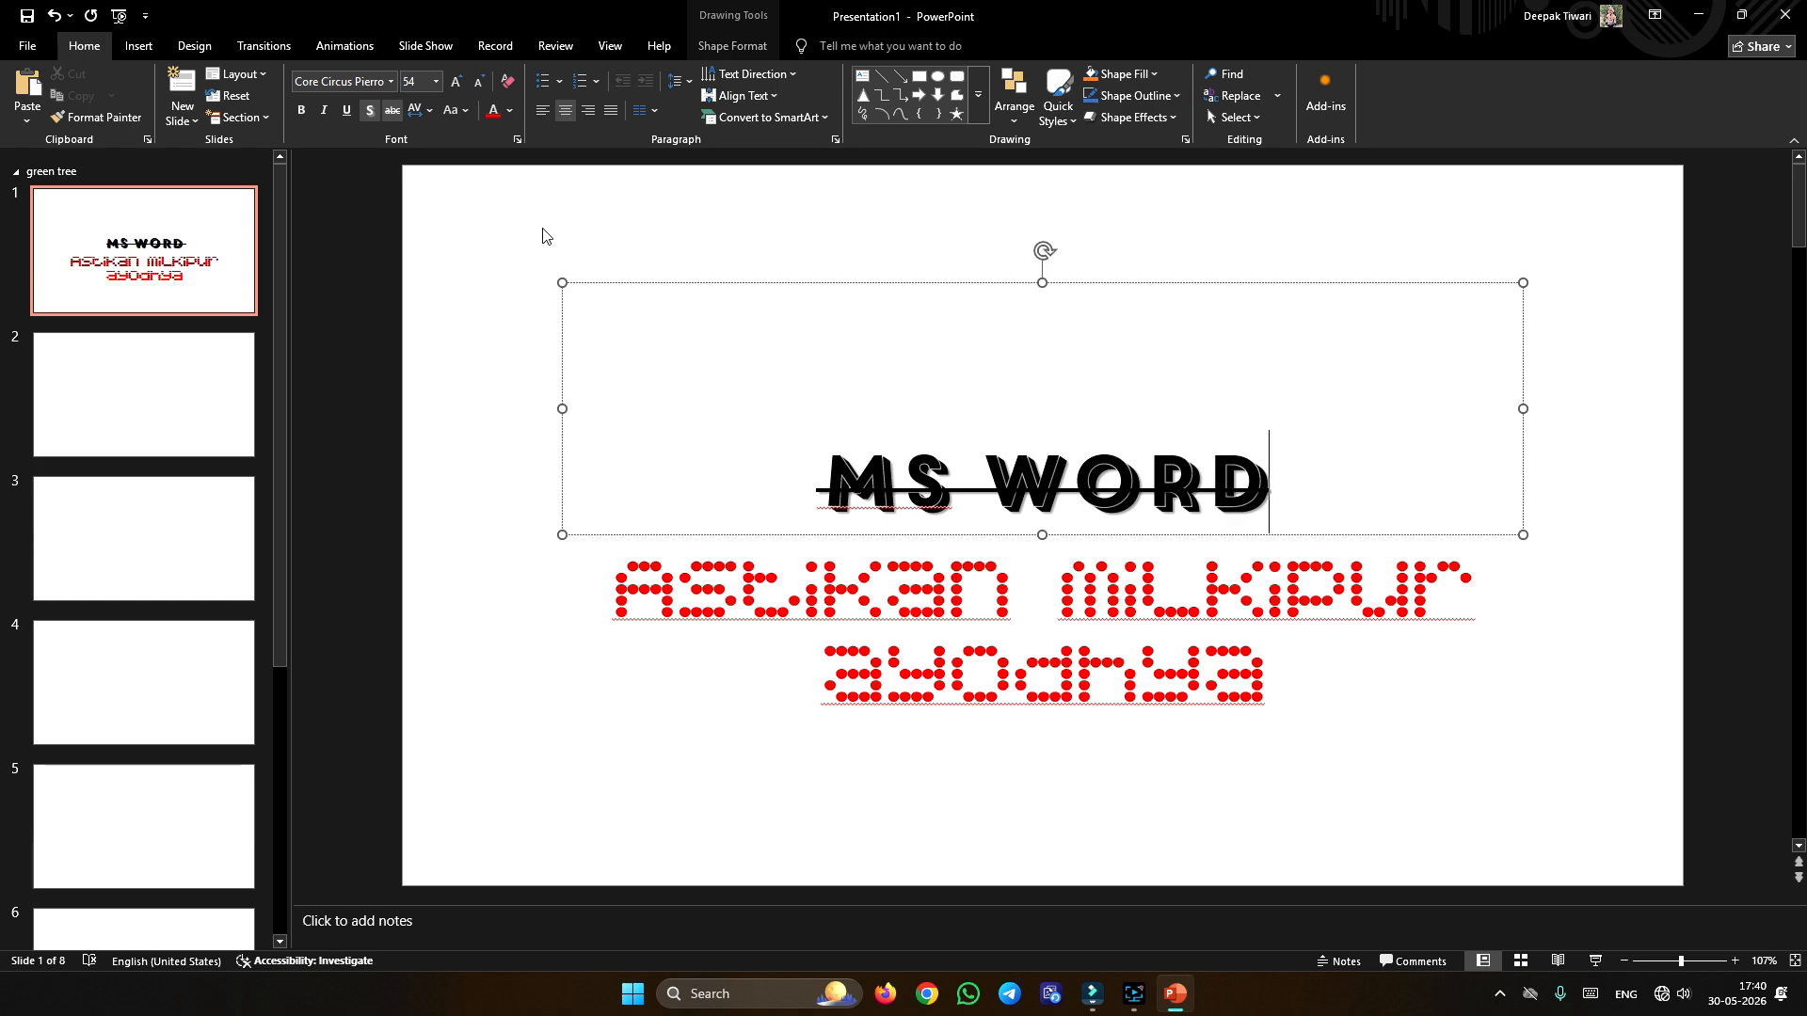
# Step: Preview the character spacing options on the title text and close them without choosing one
pyautogui.click(393, 113)
pyautogui.click(424, 111)
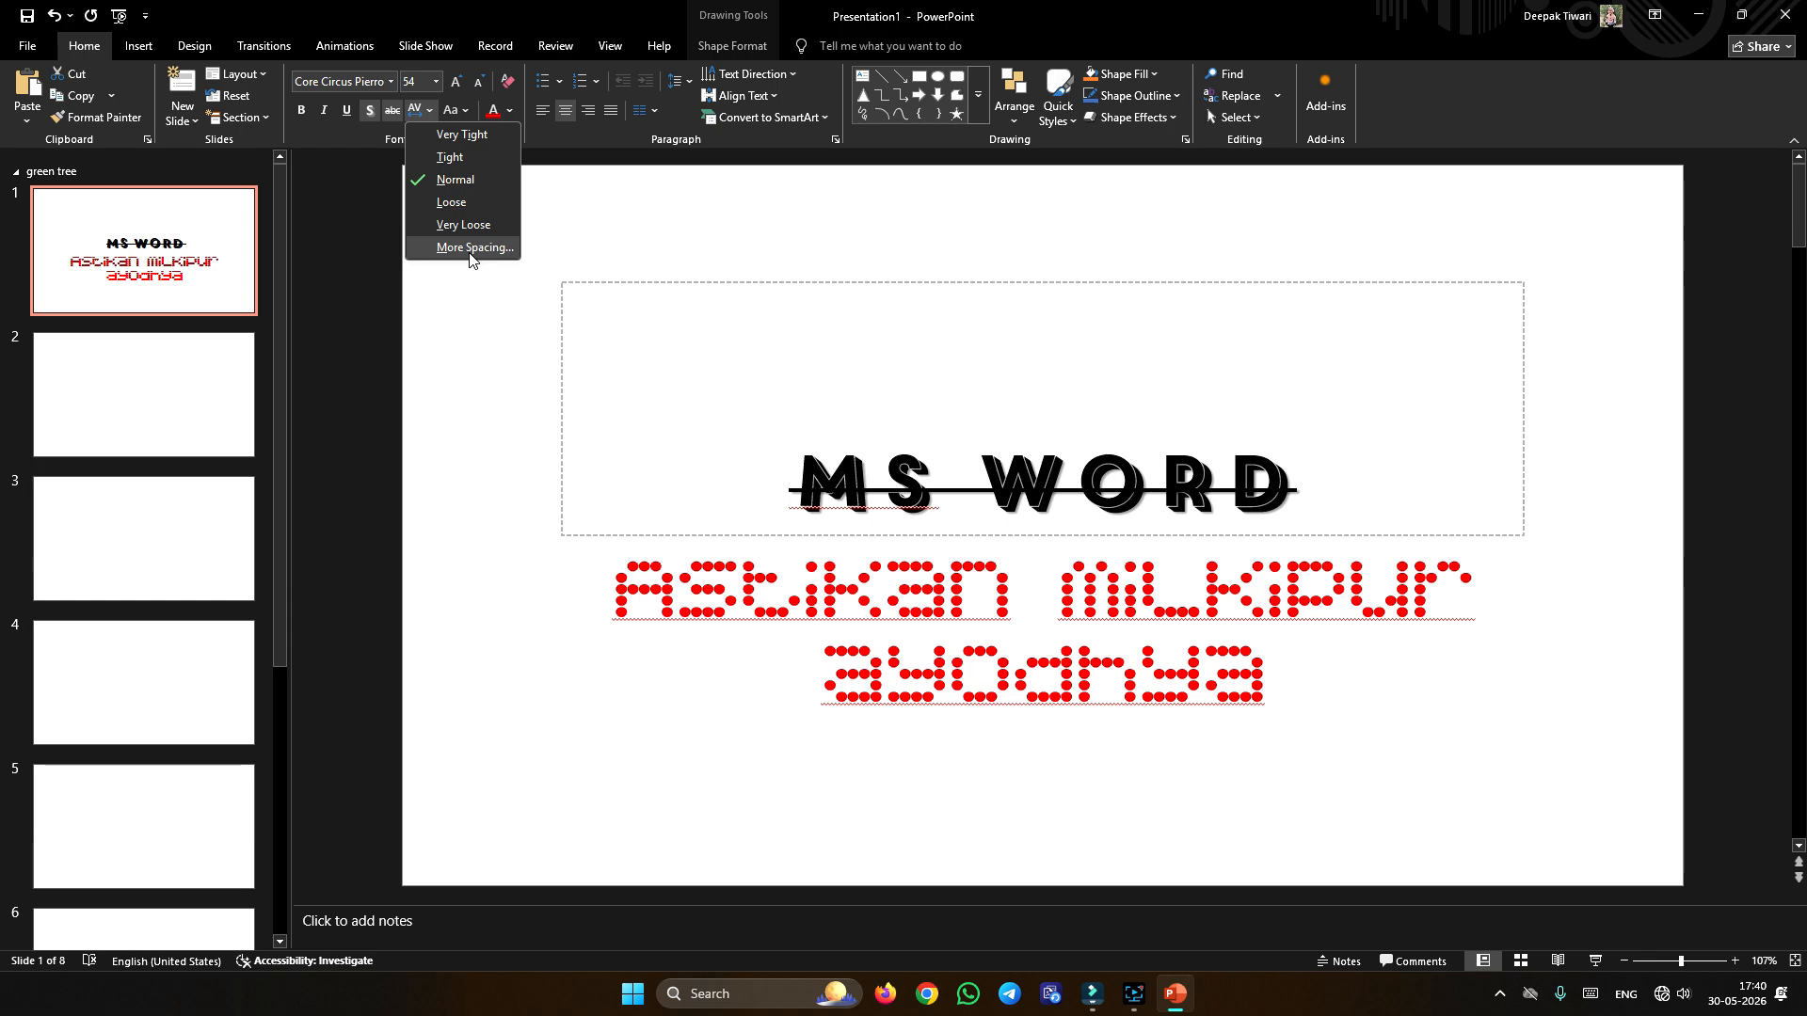
pyautogui.click(542, 230)
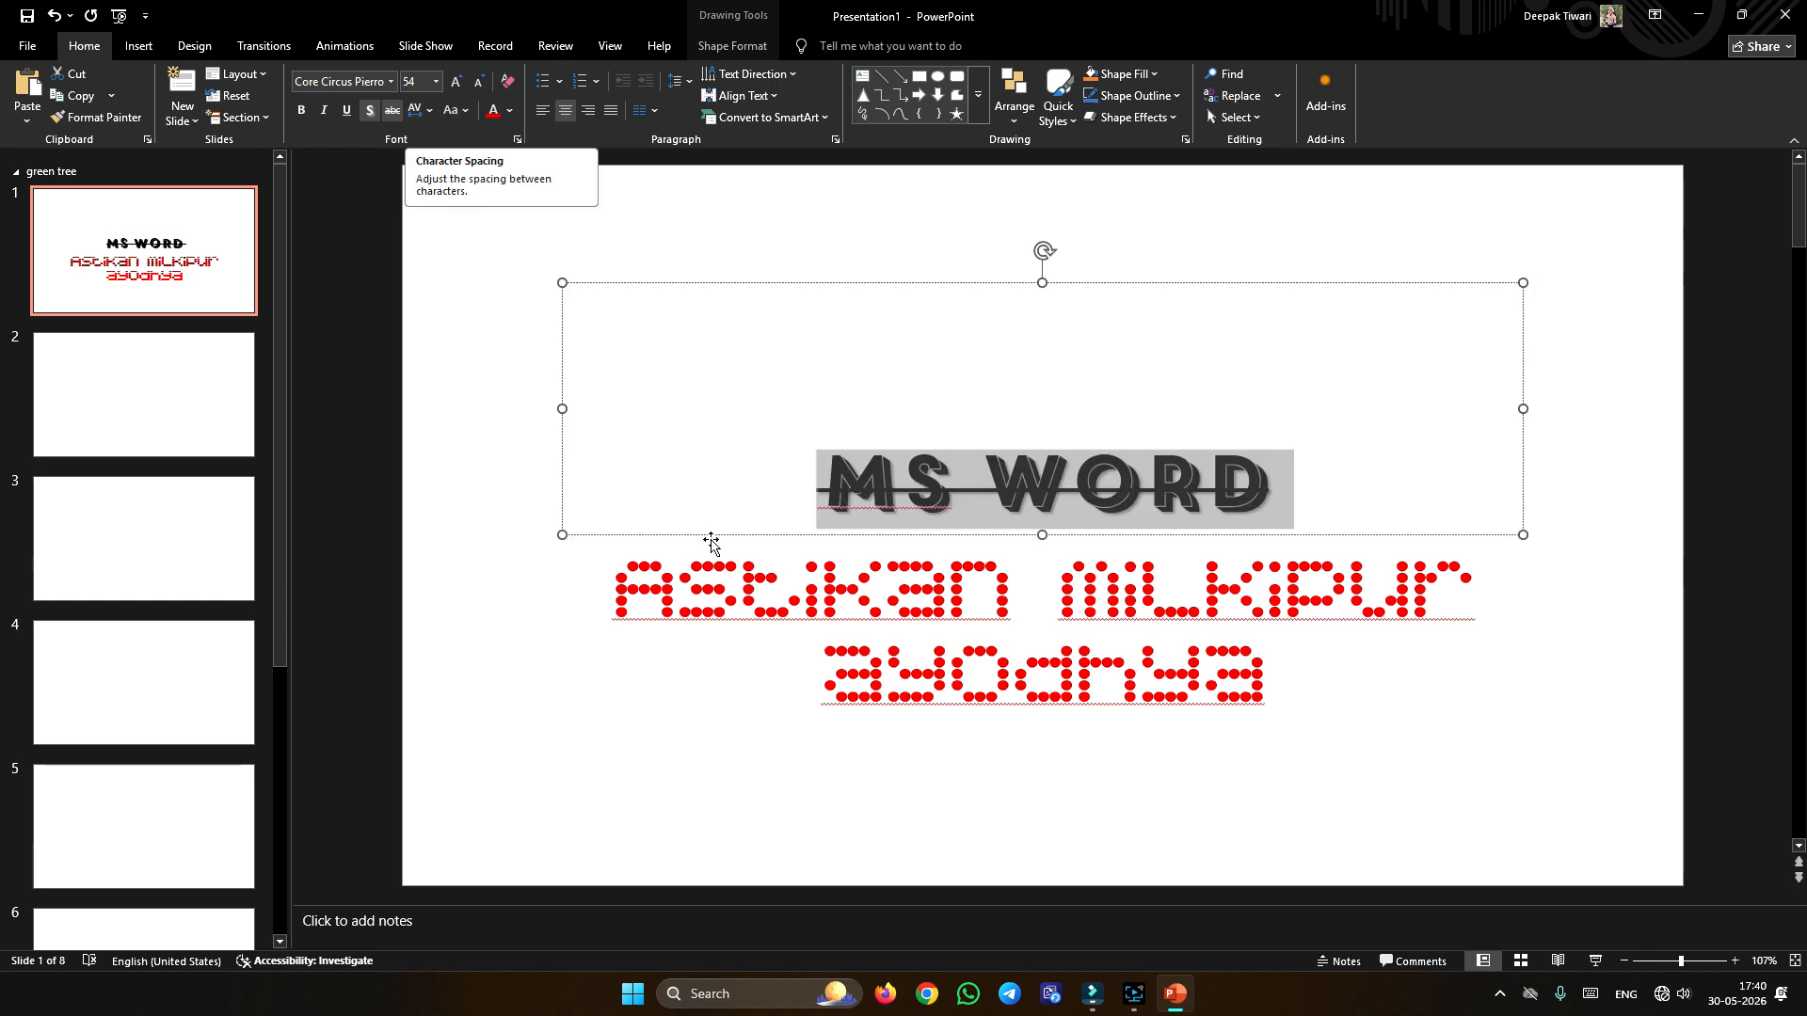
# Step: Preview the character spacing options on the subtitle text and on the title's first word, closing them without choosing one
pyautogui.moveTo(603, 573); pyautogui.dragTo(1235, 704)
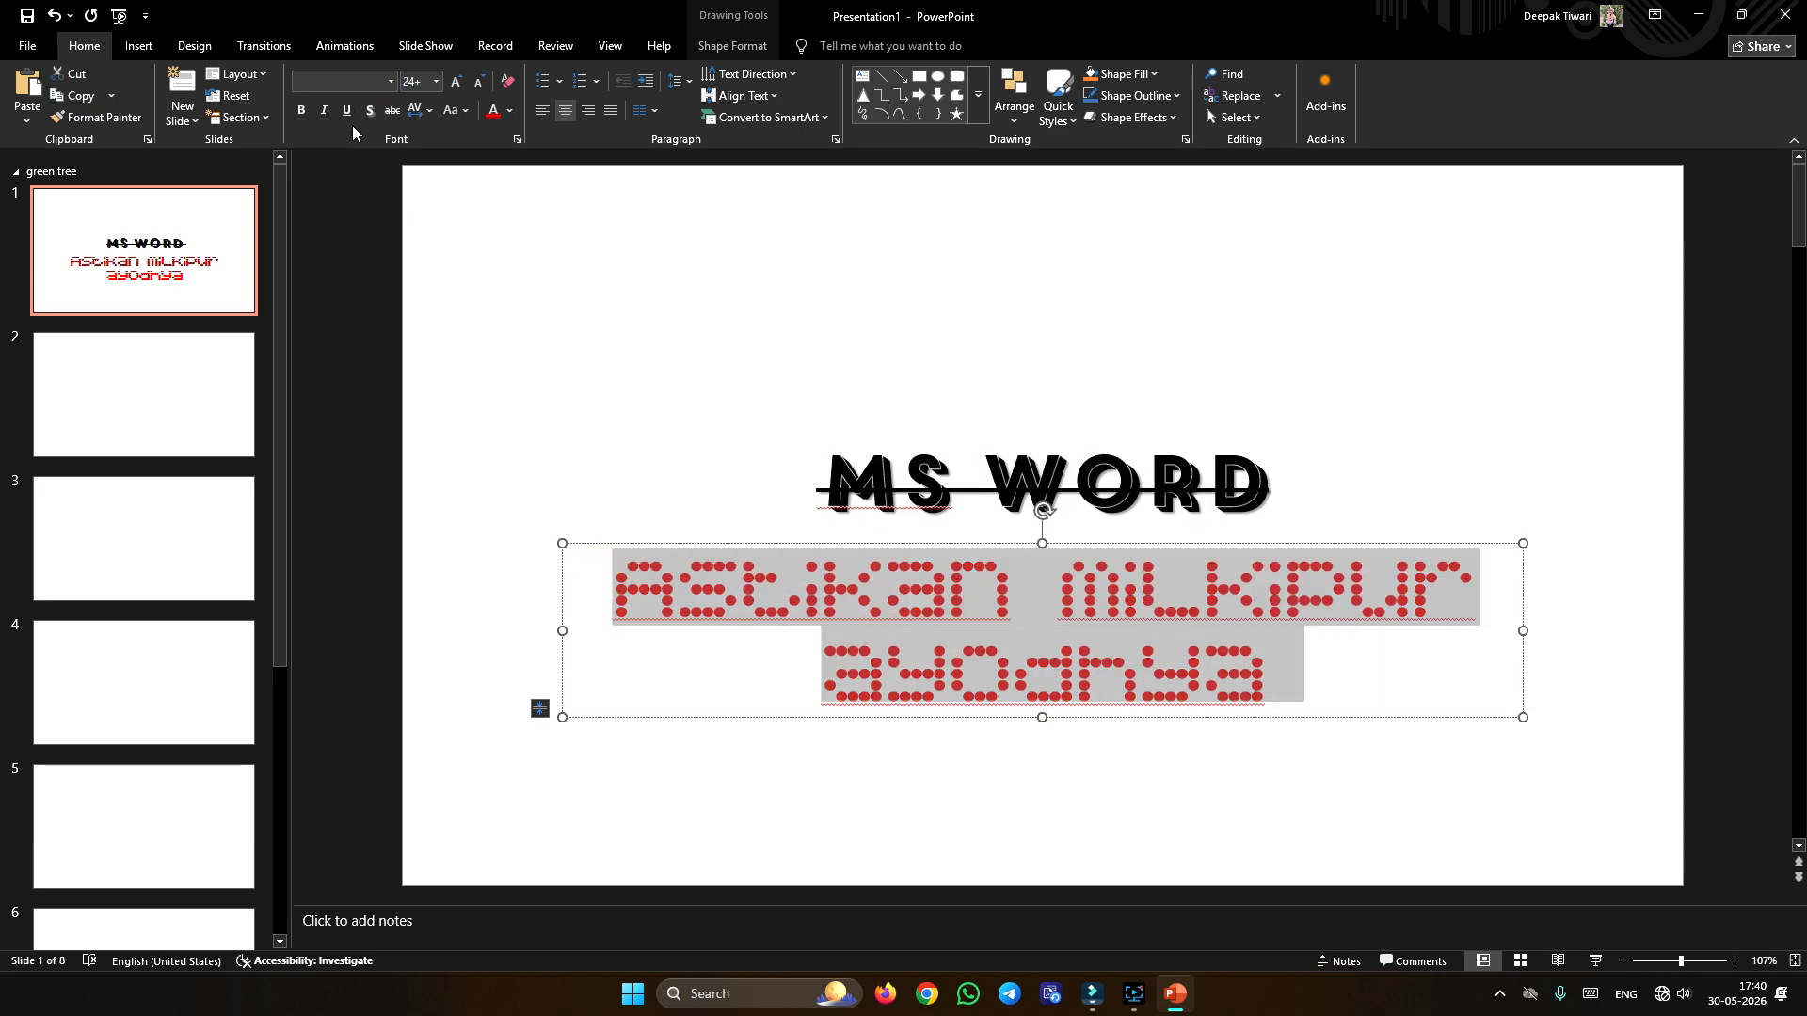
pyautogui.click(429, 113)
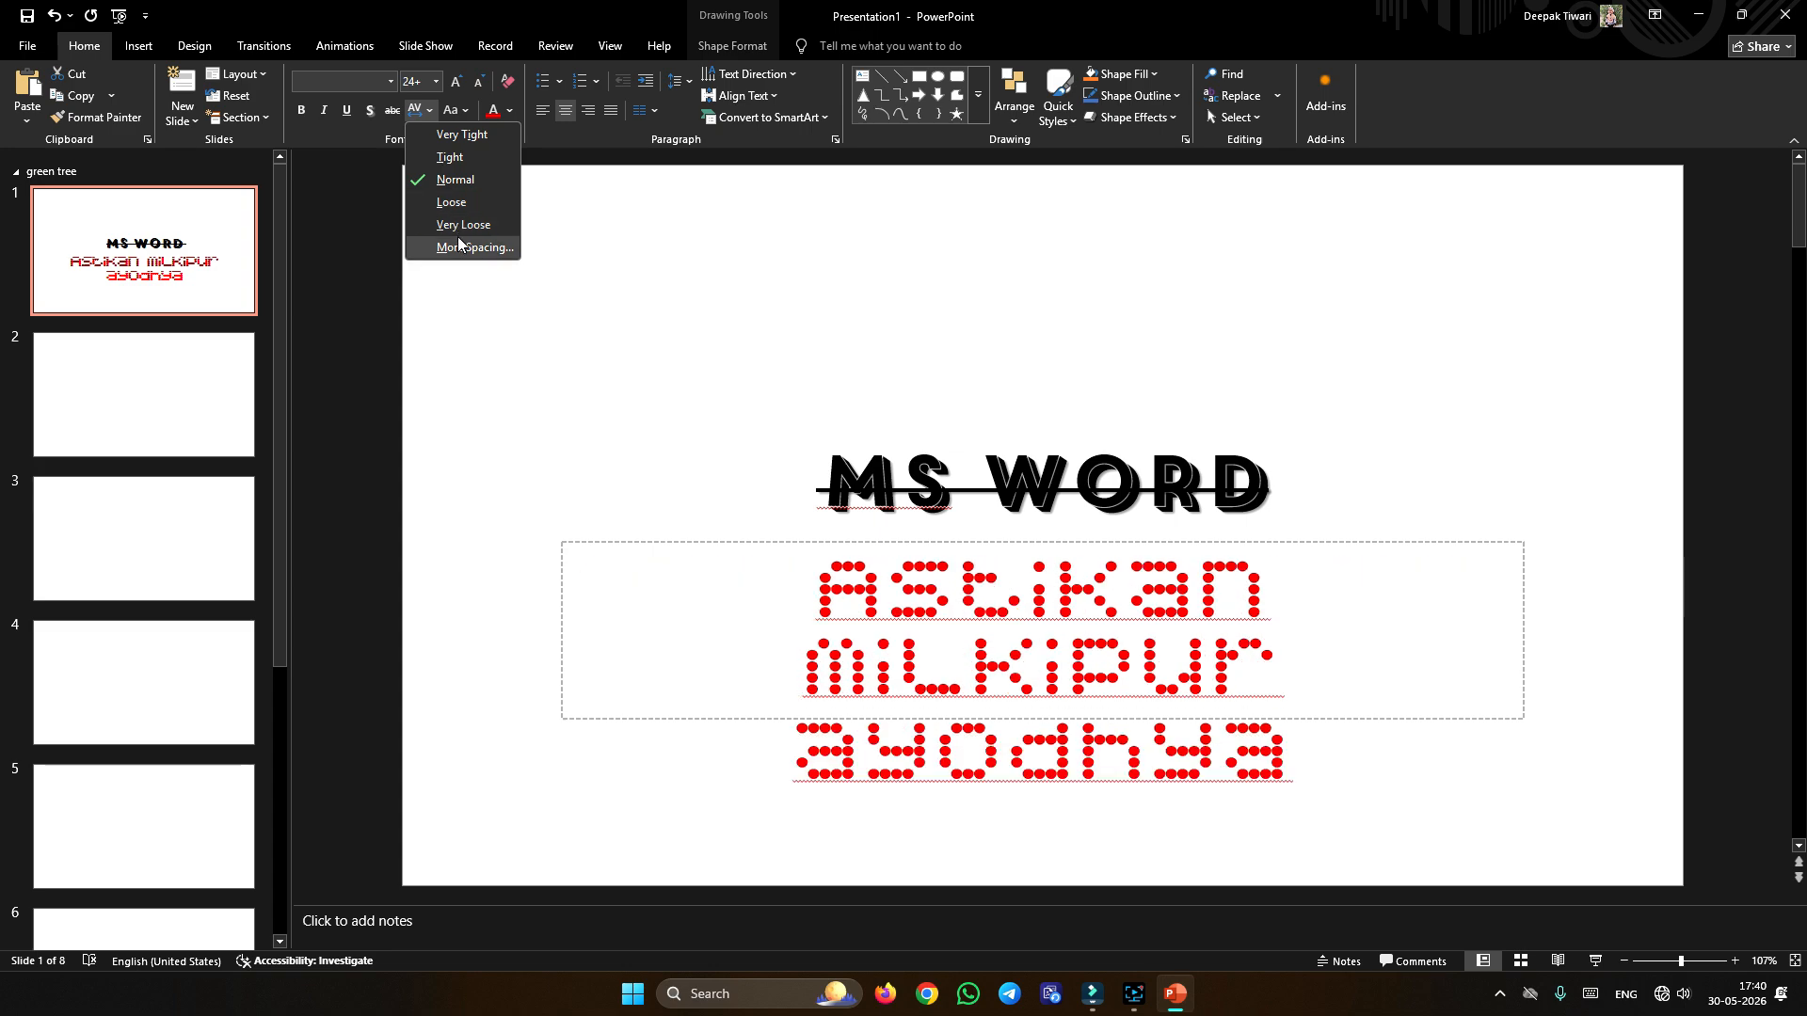
pyautogui.click(669, 449)
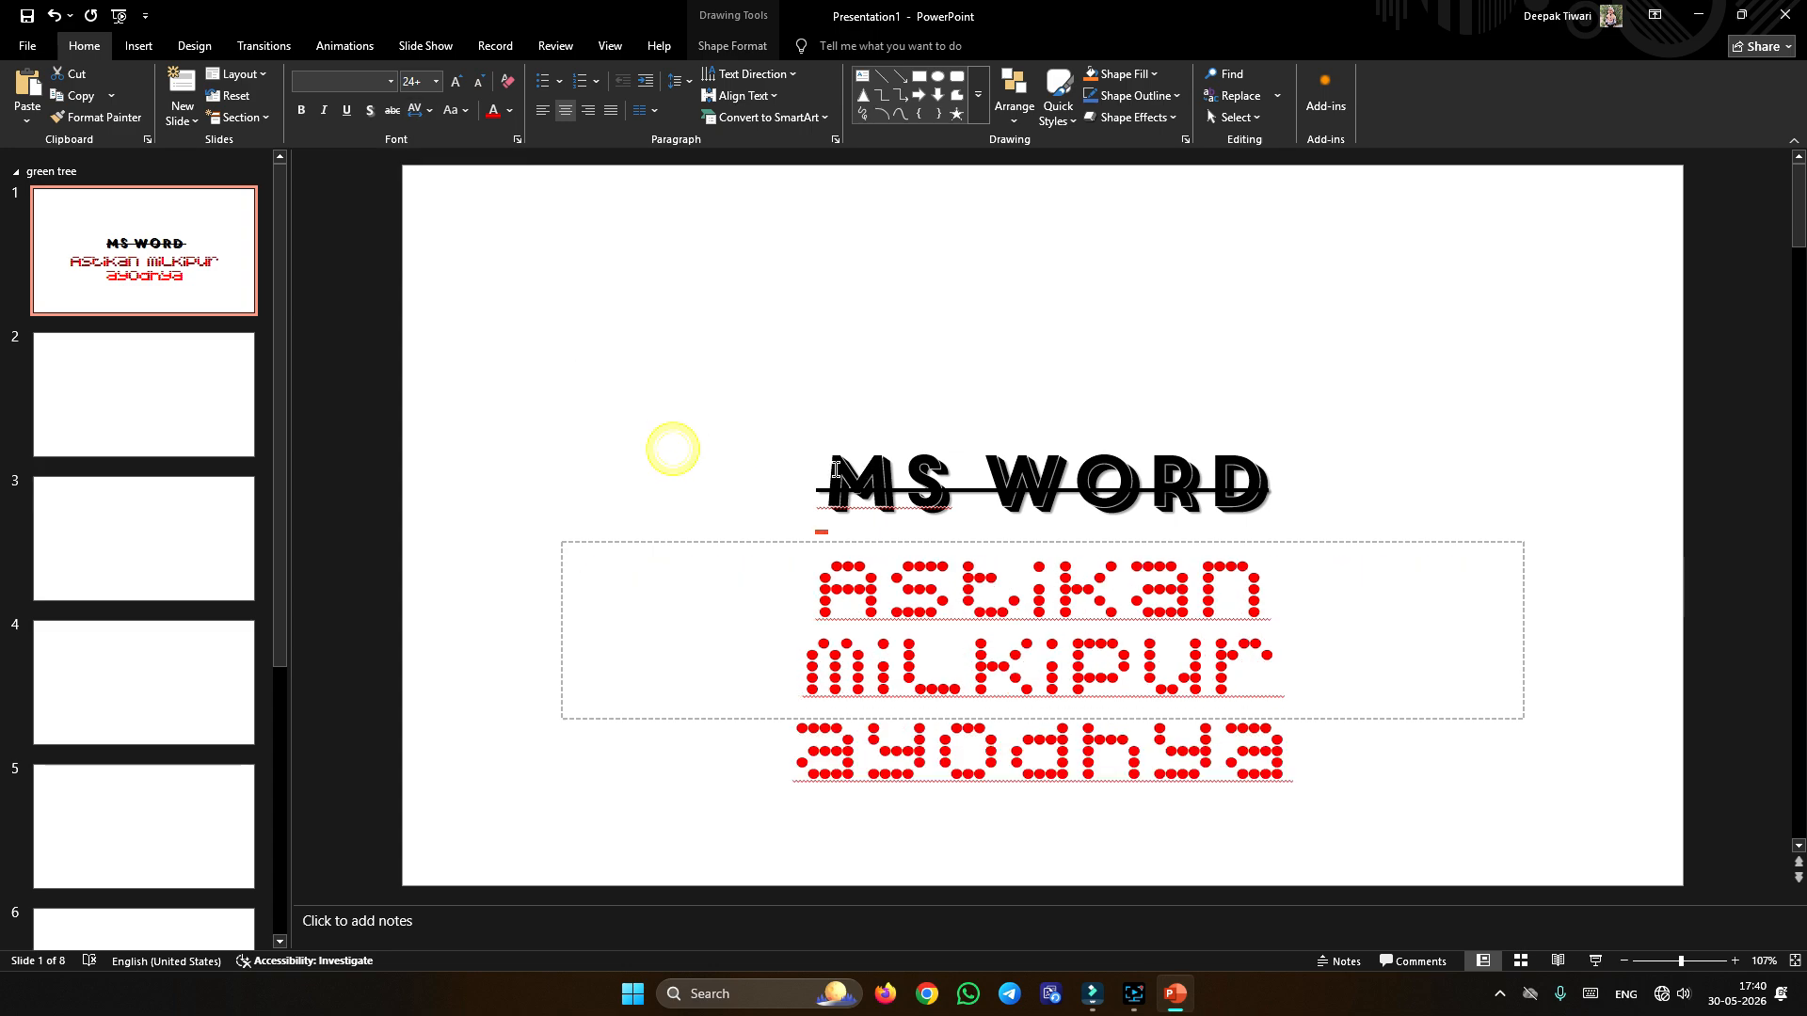
pyautogui.moveTo(817, 477); pyautogui.dragTo(939, 481)
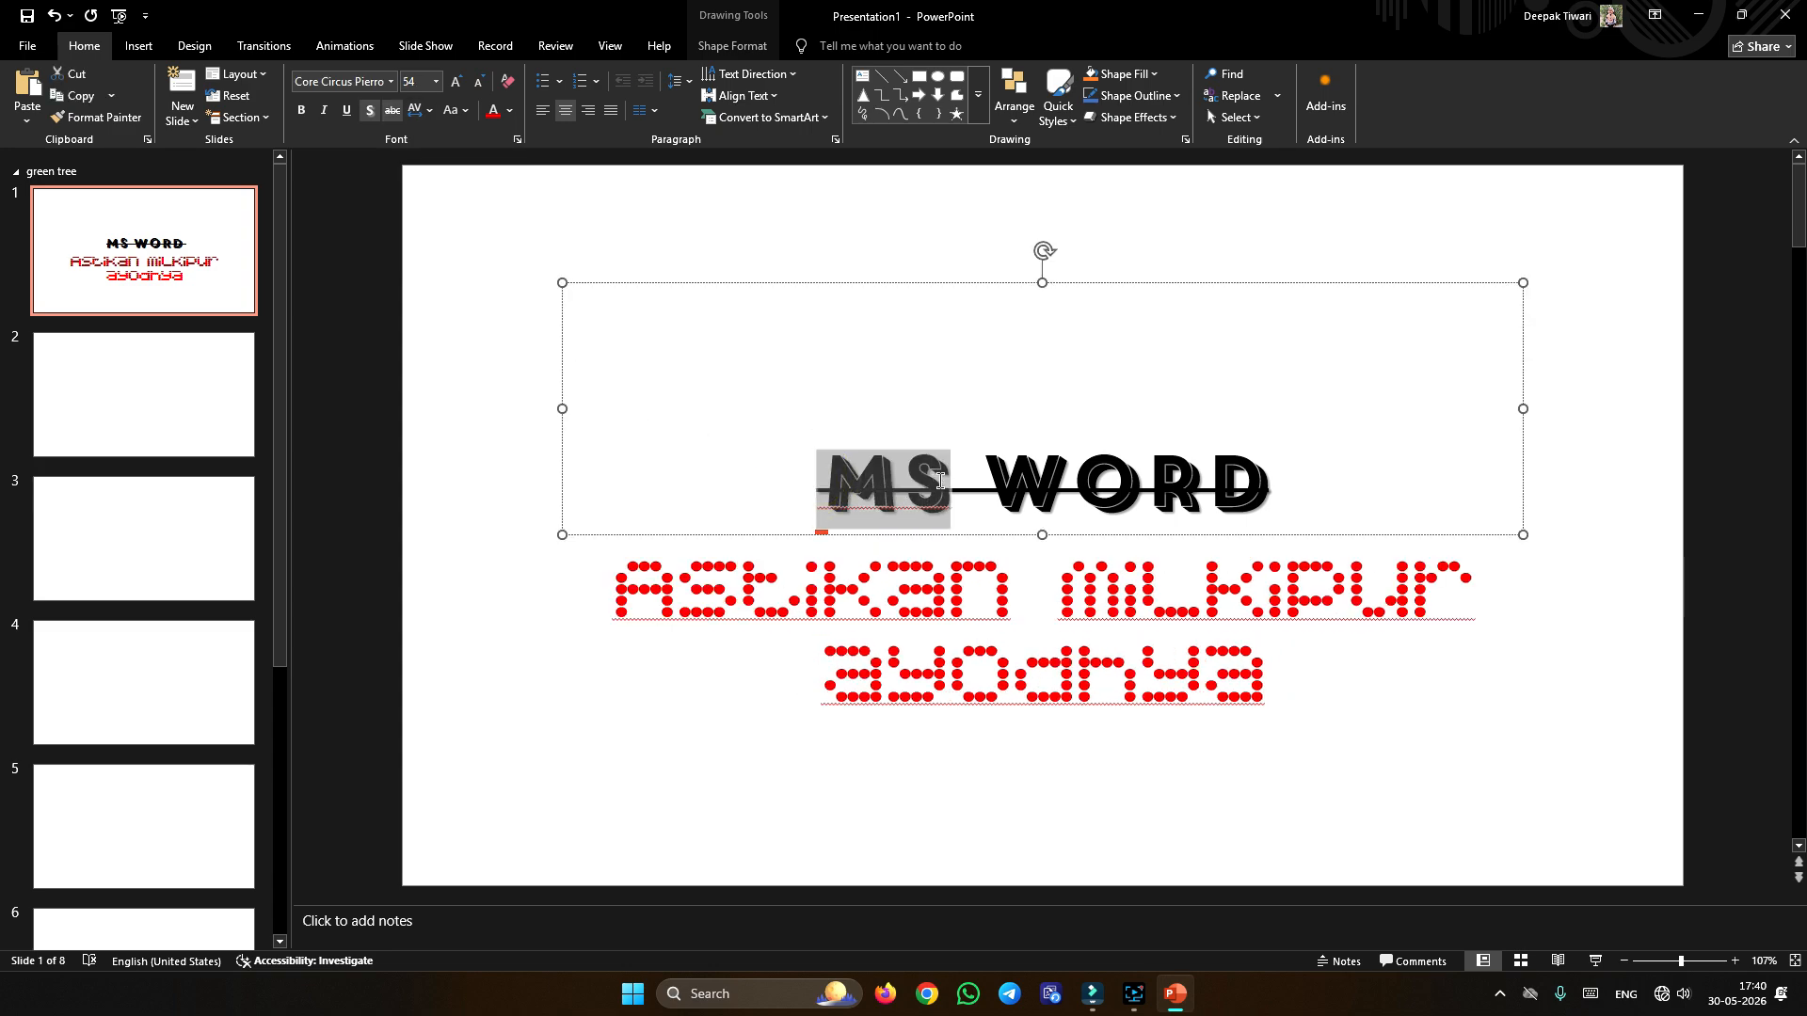
pyautogui.click(430, 111)
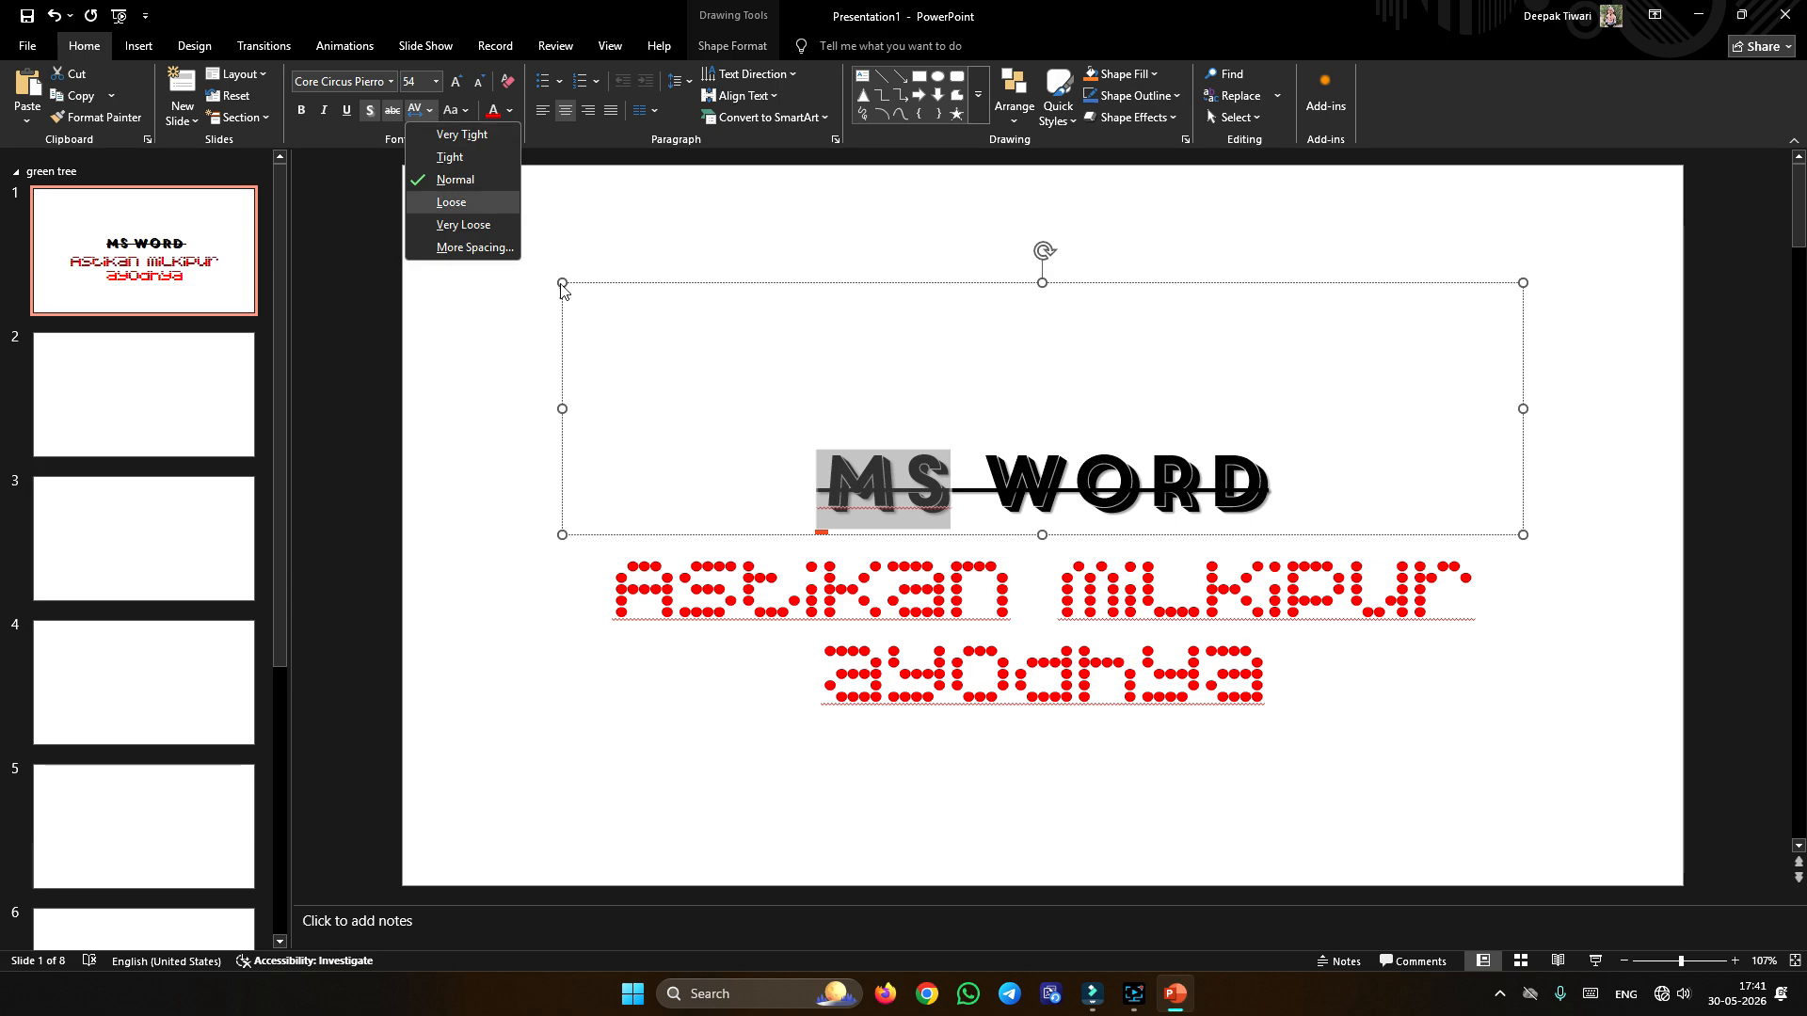
pyautogui.click(789, 406)
pyautogui.click(785, 466)
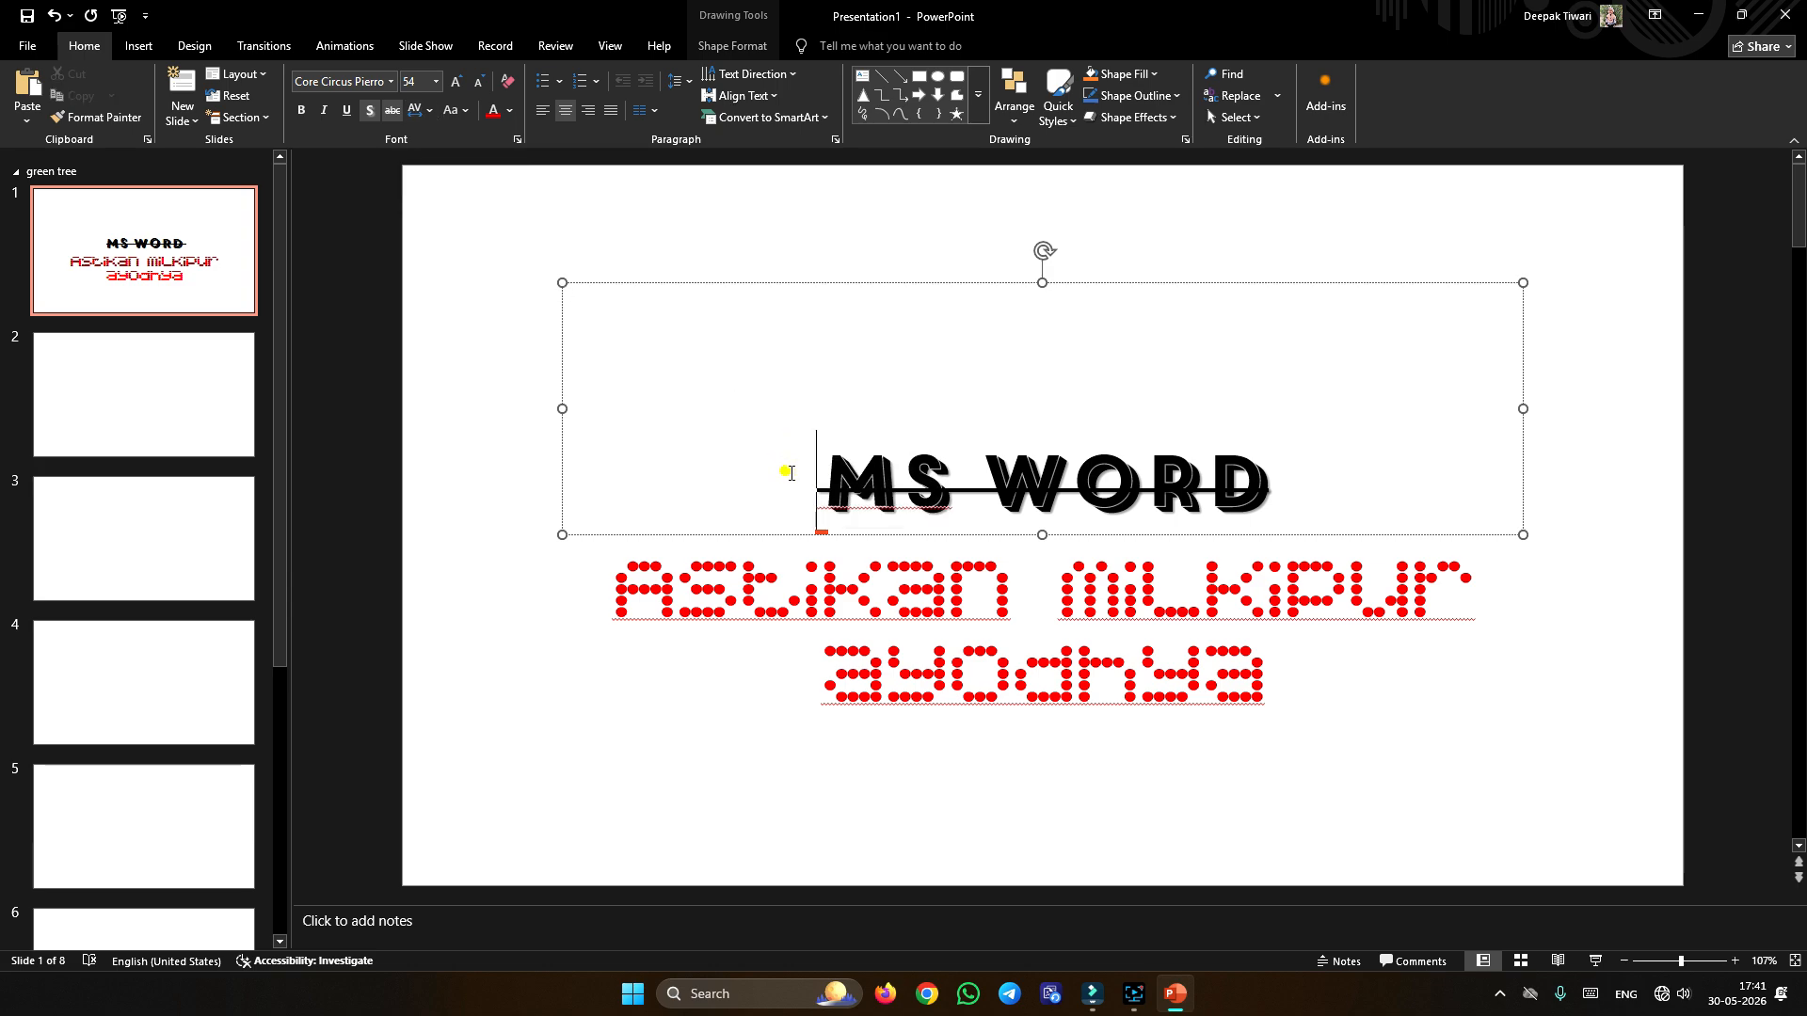
# Step: Remove the strikethrough from the whole title text and change its case to lowercase
pyautogui.moveTo(785, 466); pyautogui.dragTo(1280, 492)
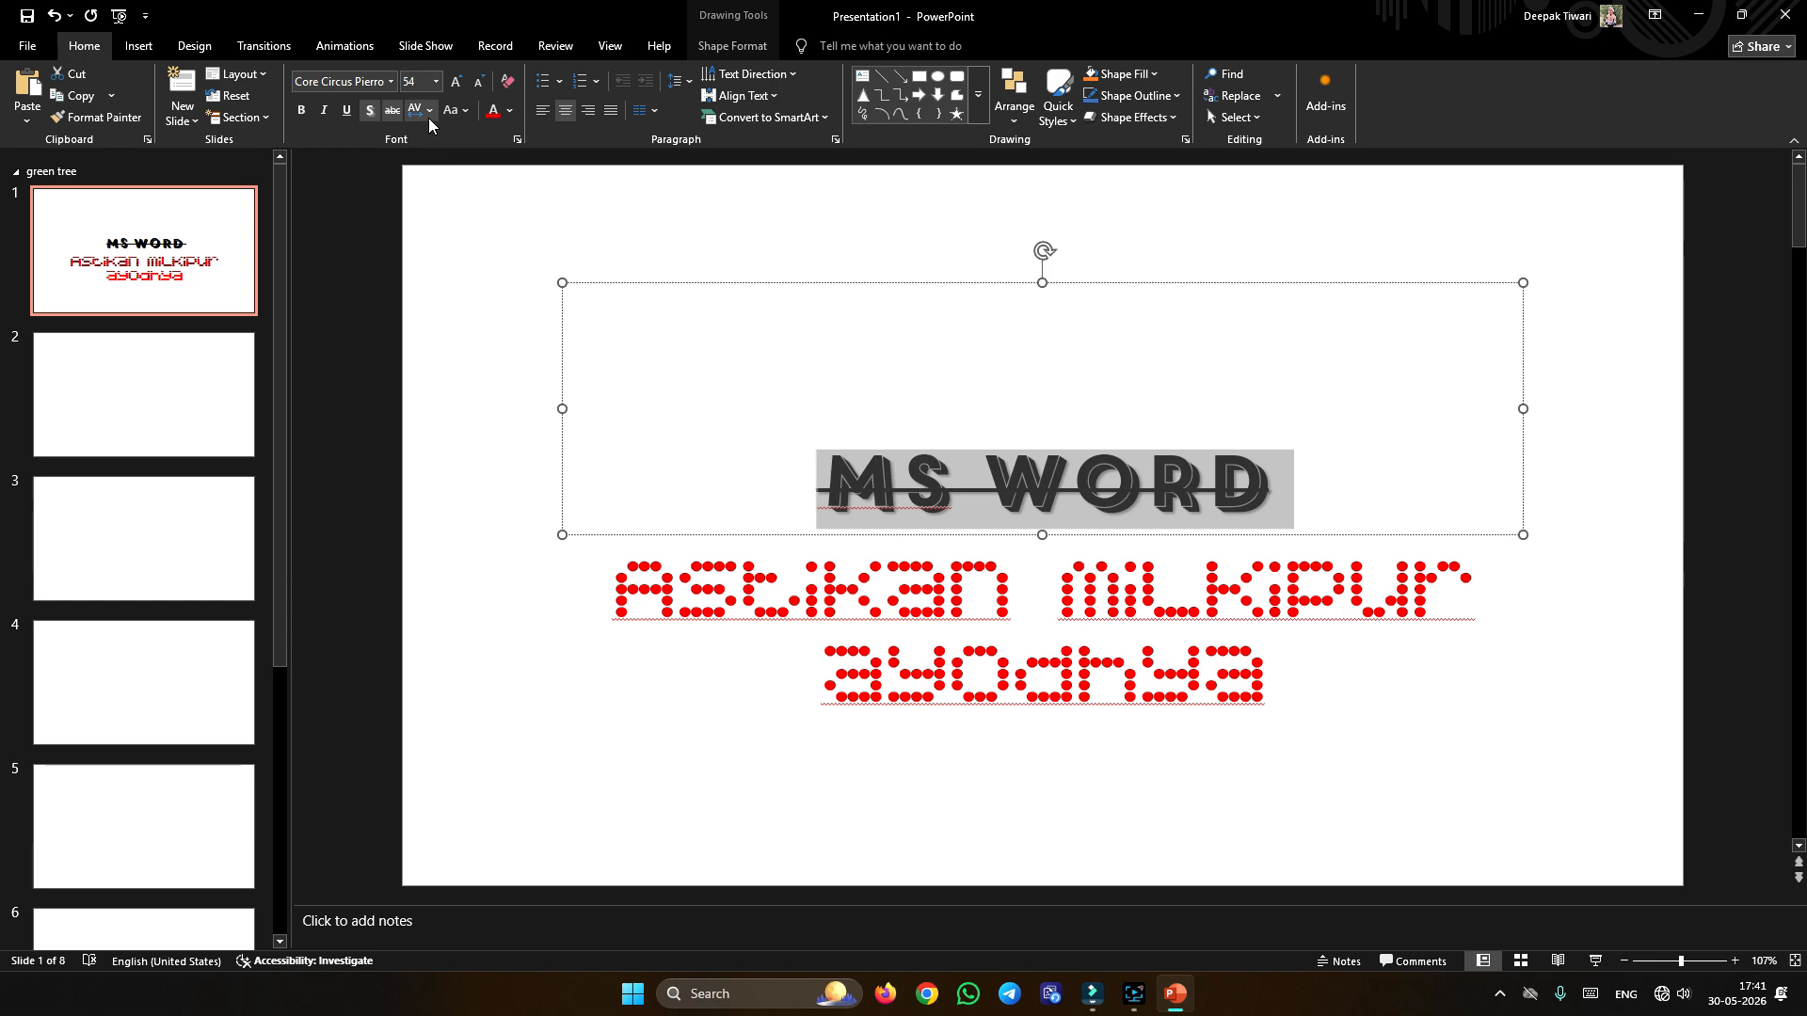
pyautogui.click(391, 110)
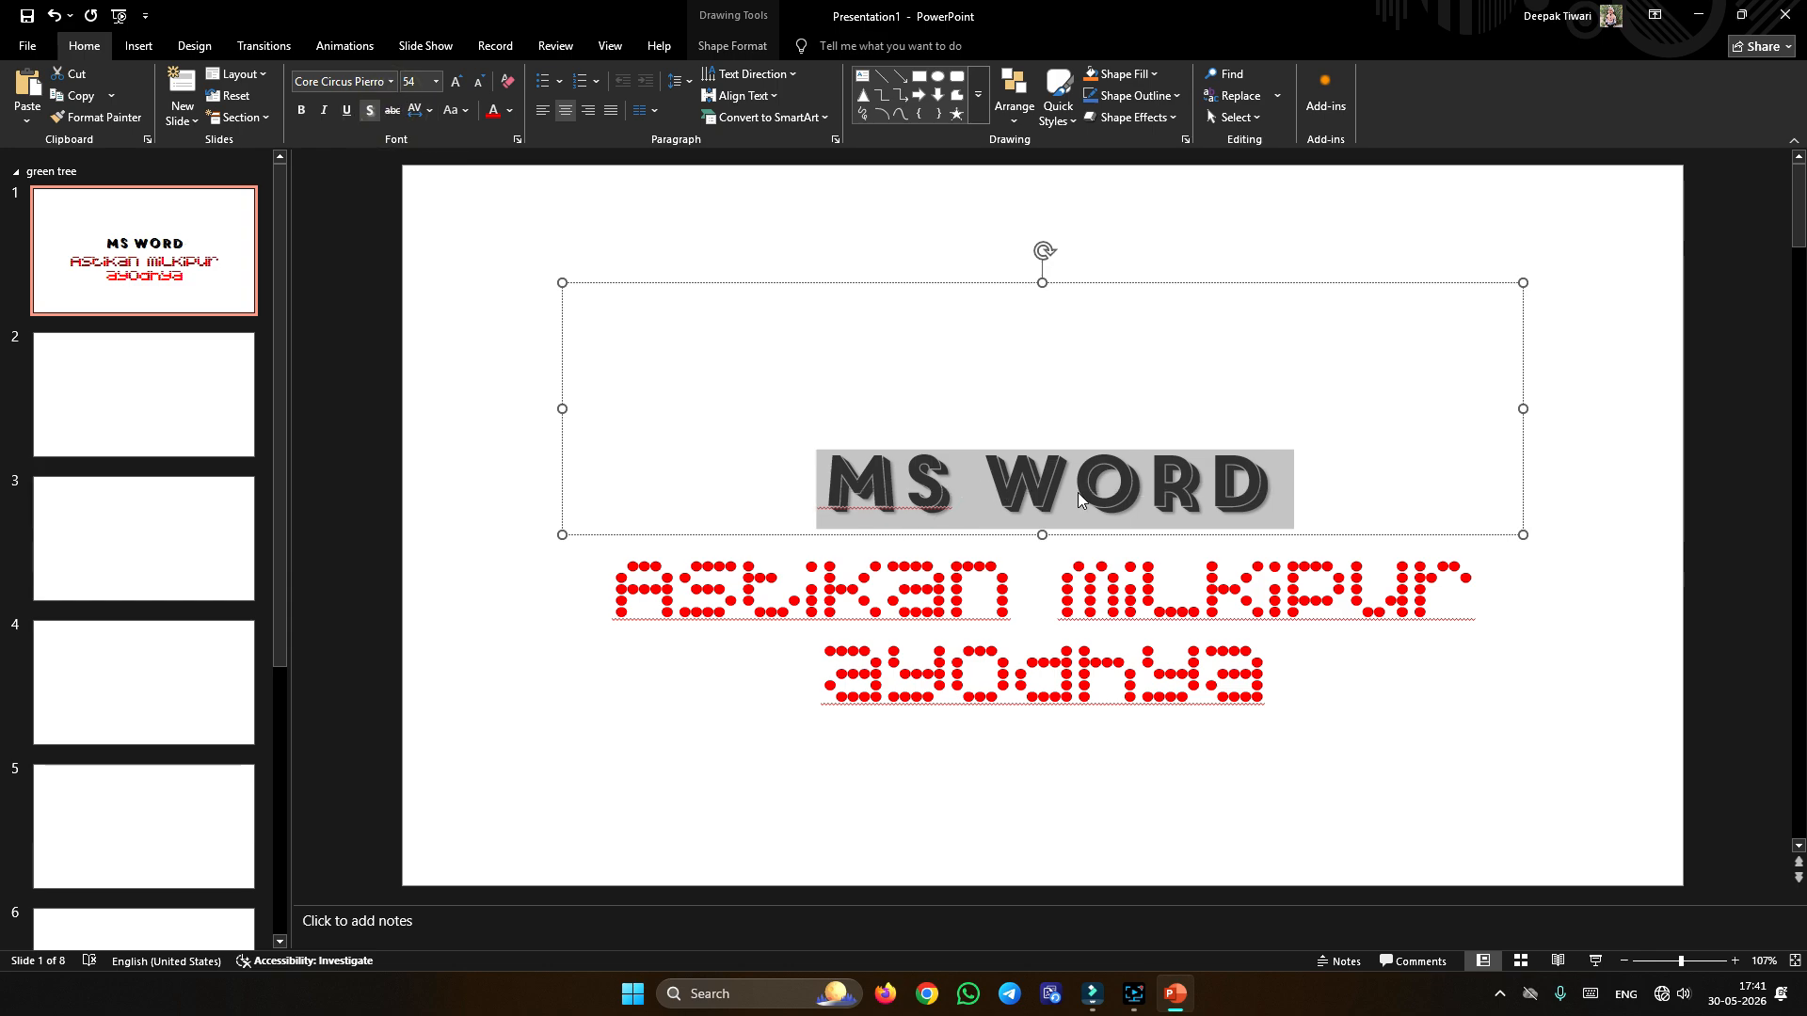
pyautogui.click(454, 110)
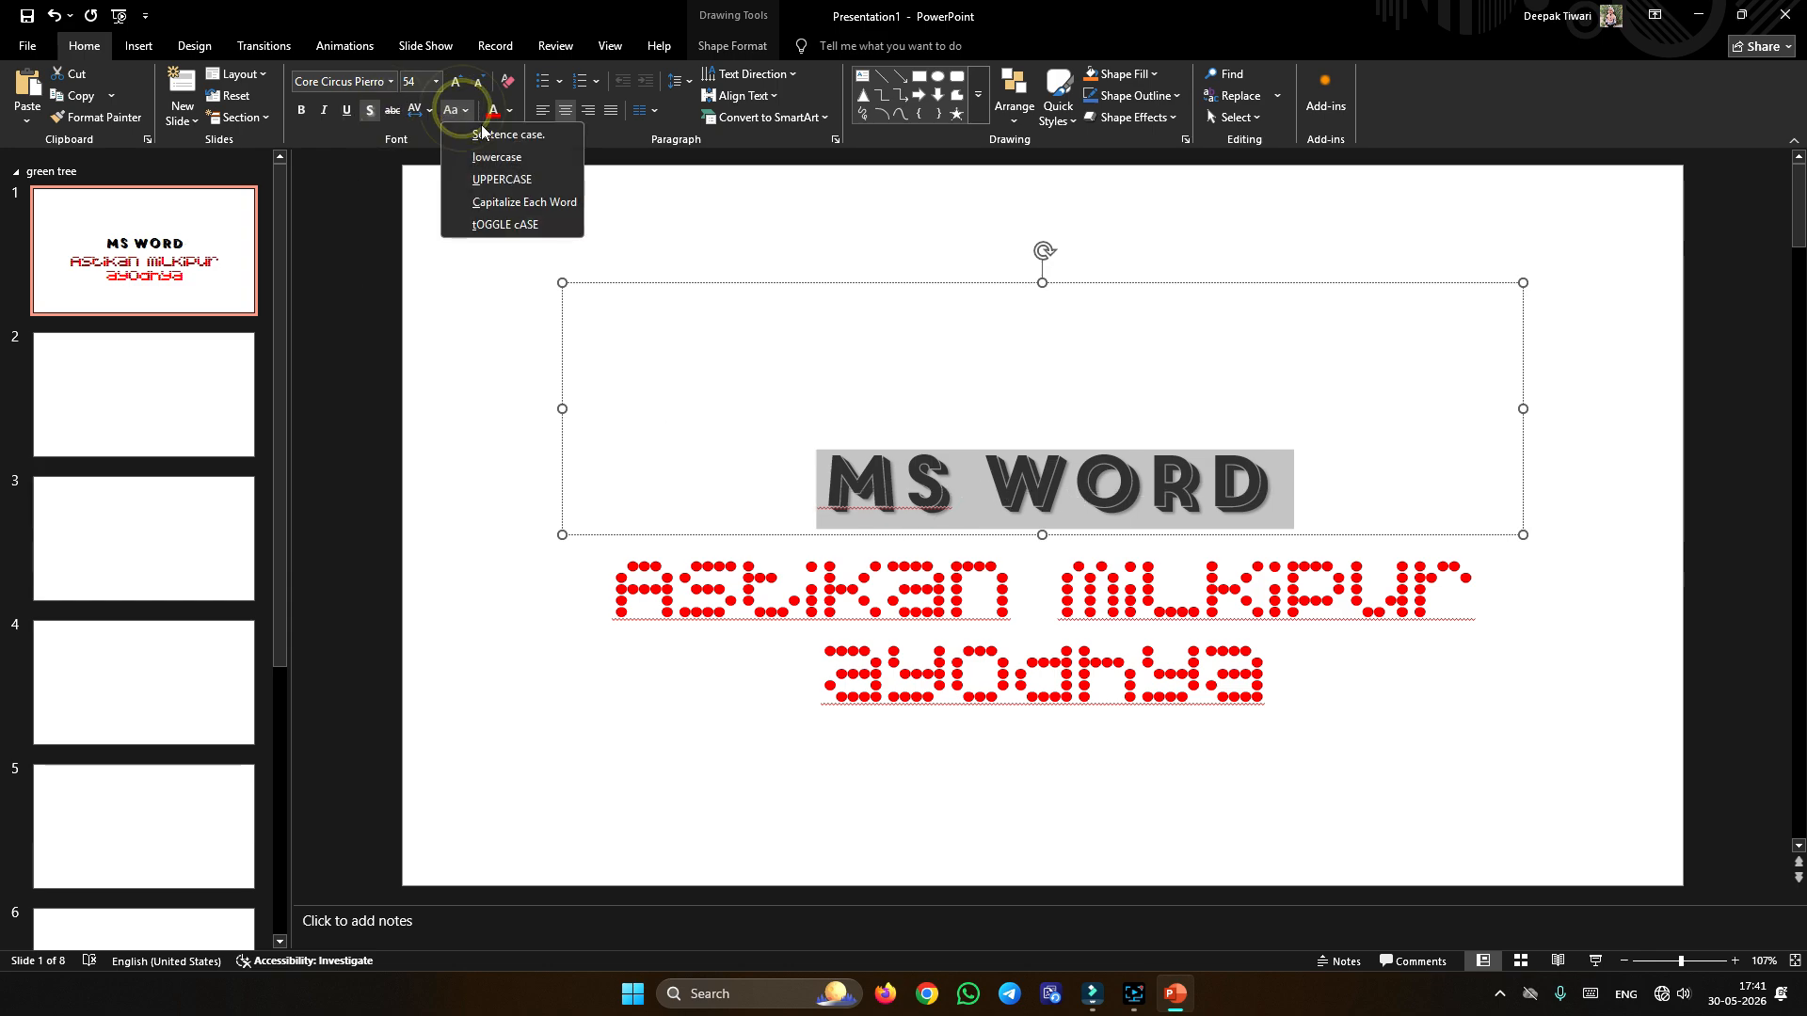
pyautogui.click(493, 156)
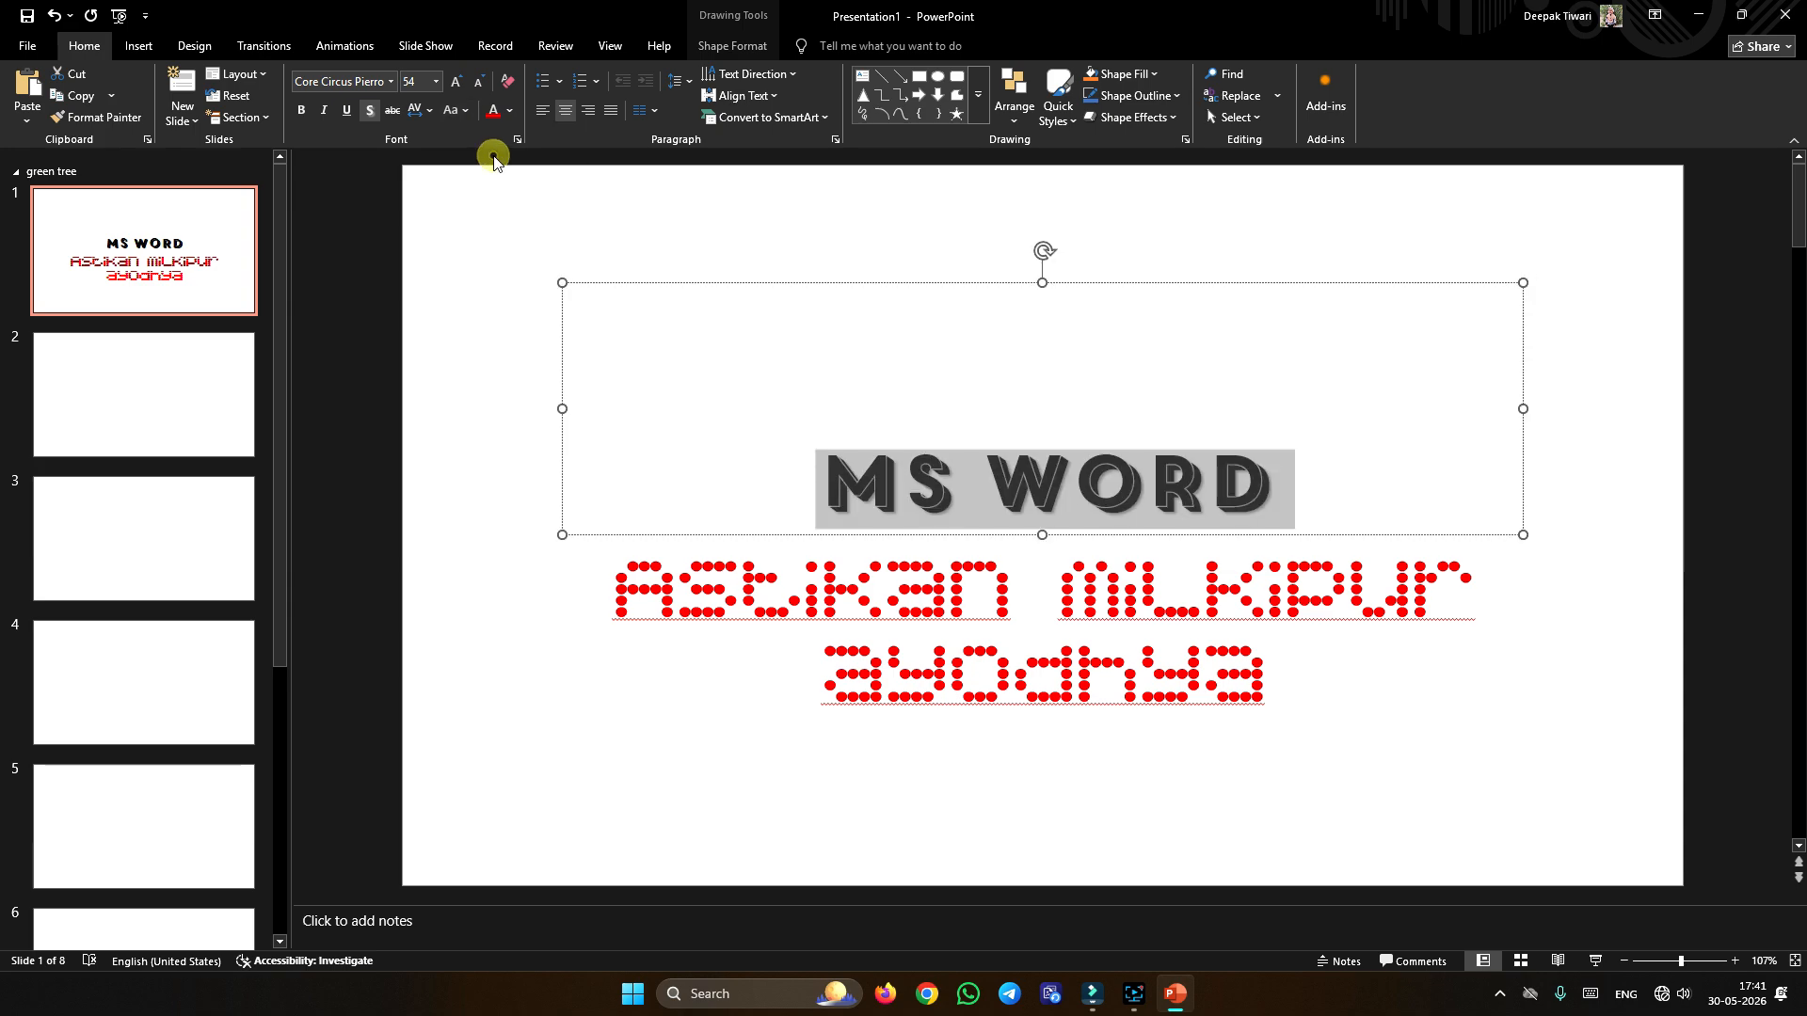
pyautogui.click(459, 111)
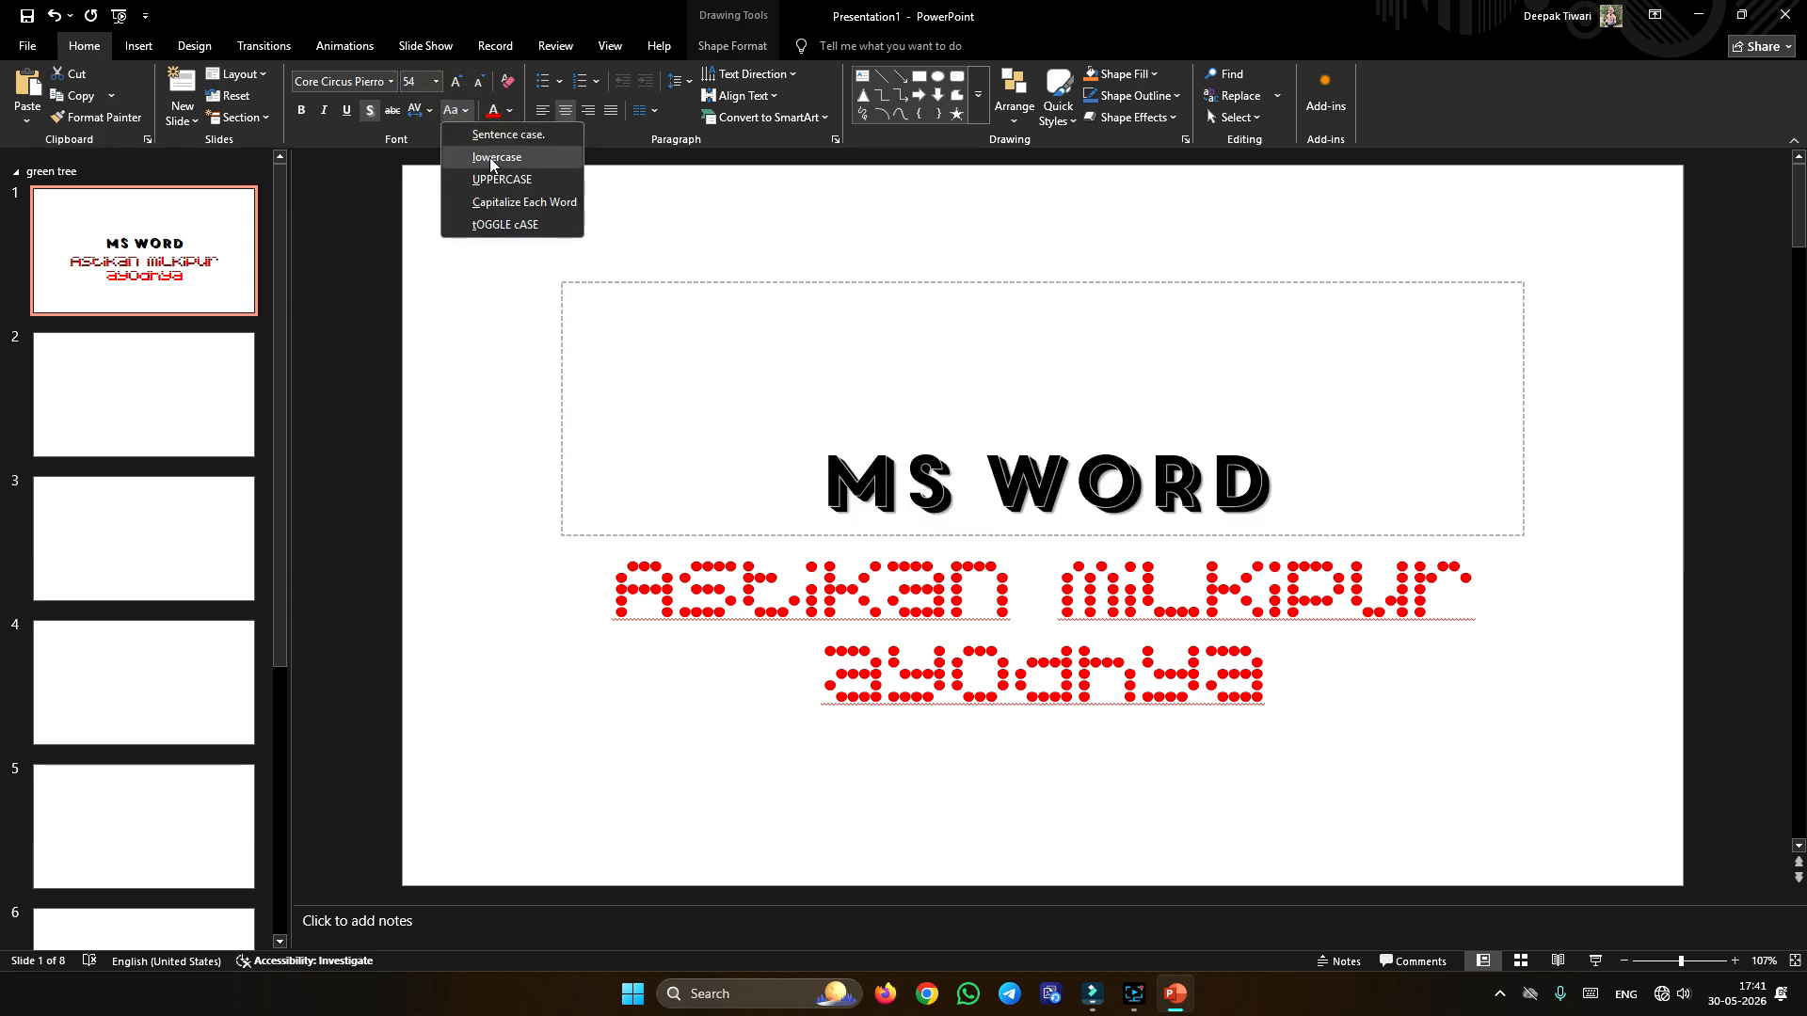
pyautogui.click(568, 597)
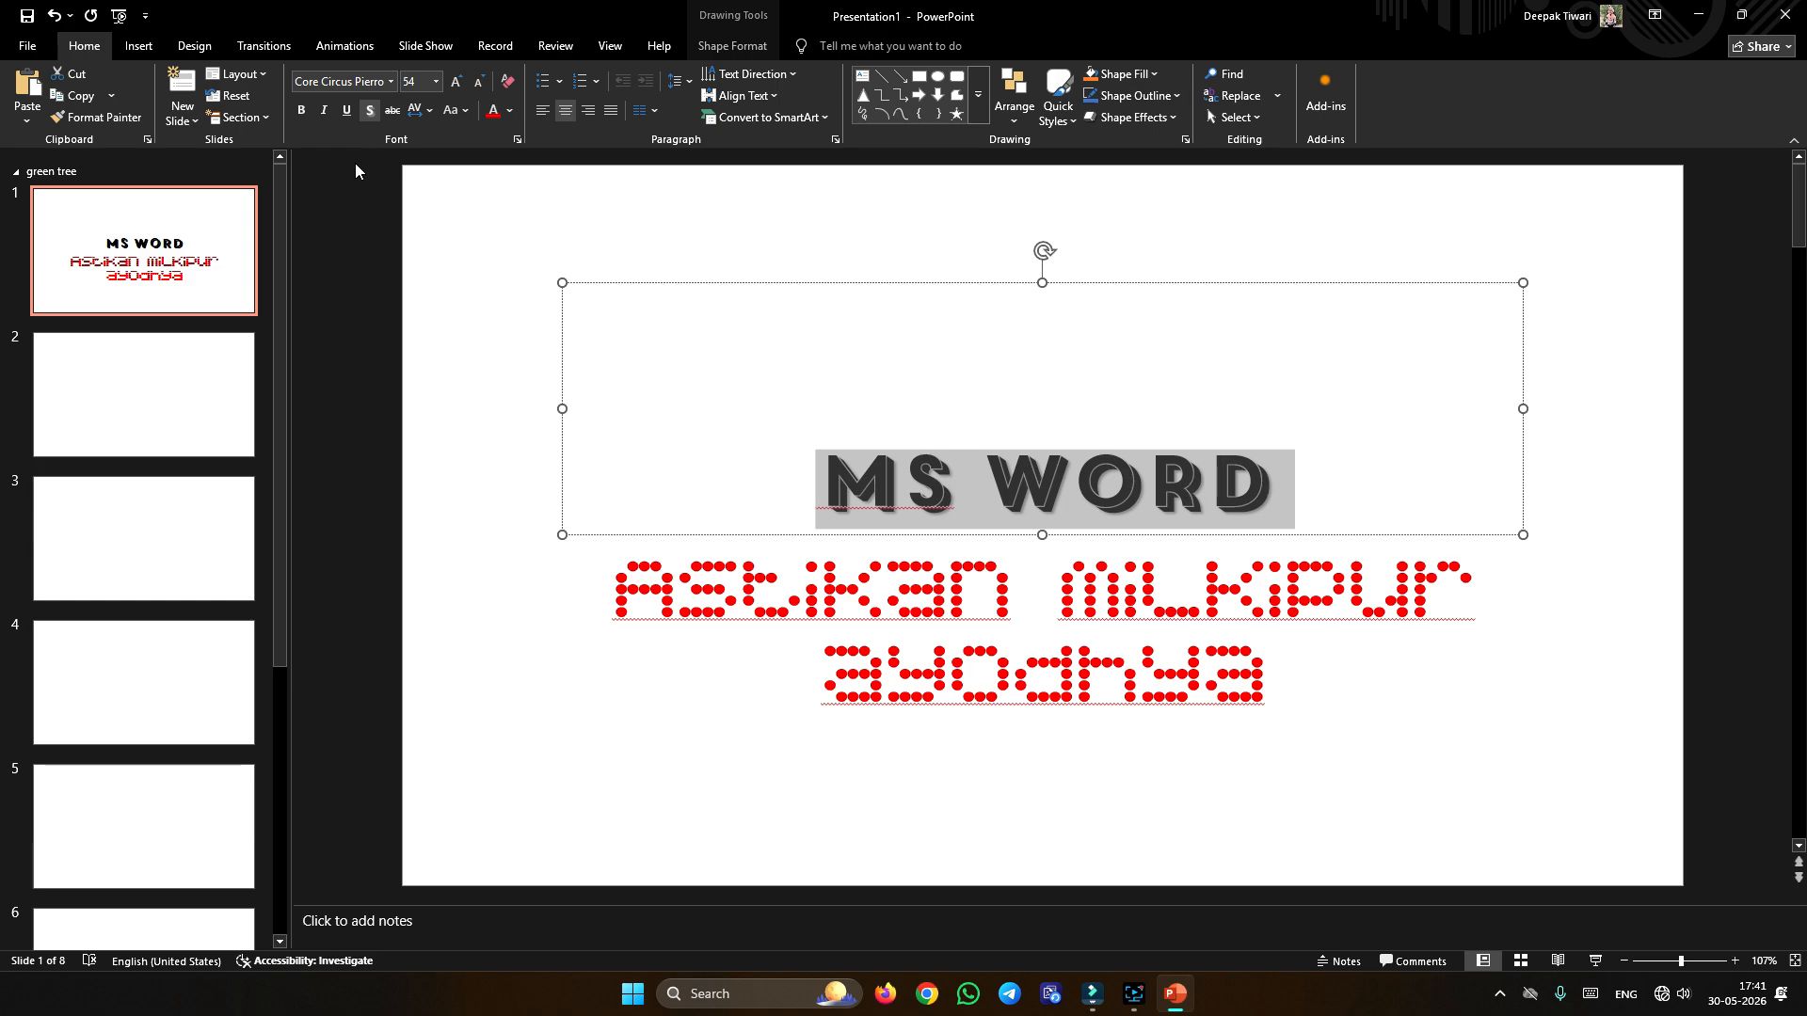
# Step: Set the font of the whole title text to Calibri (Body) and deselect the text
pyautogui.click(388, 81)
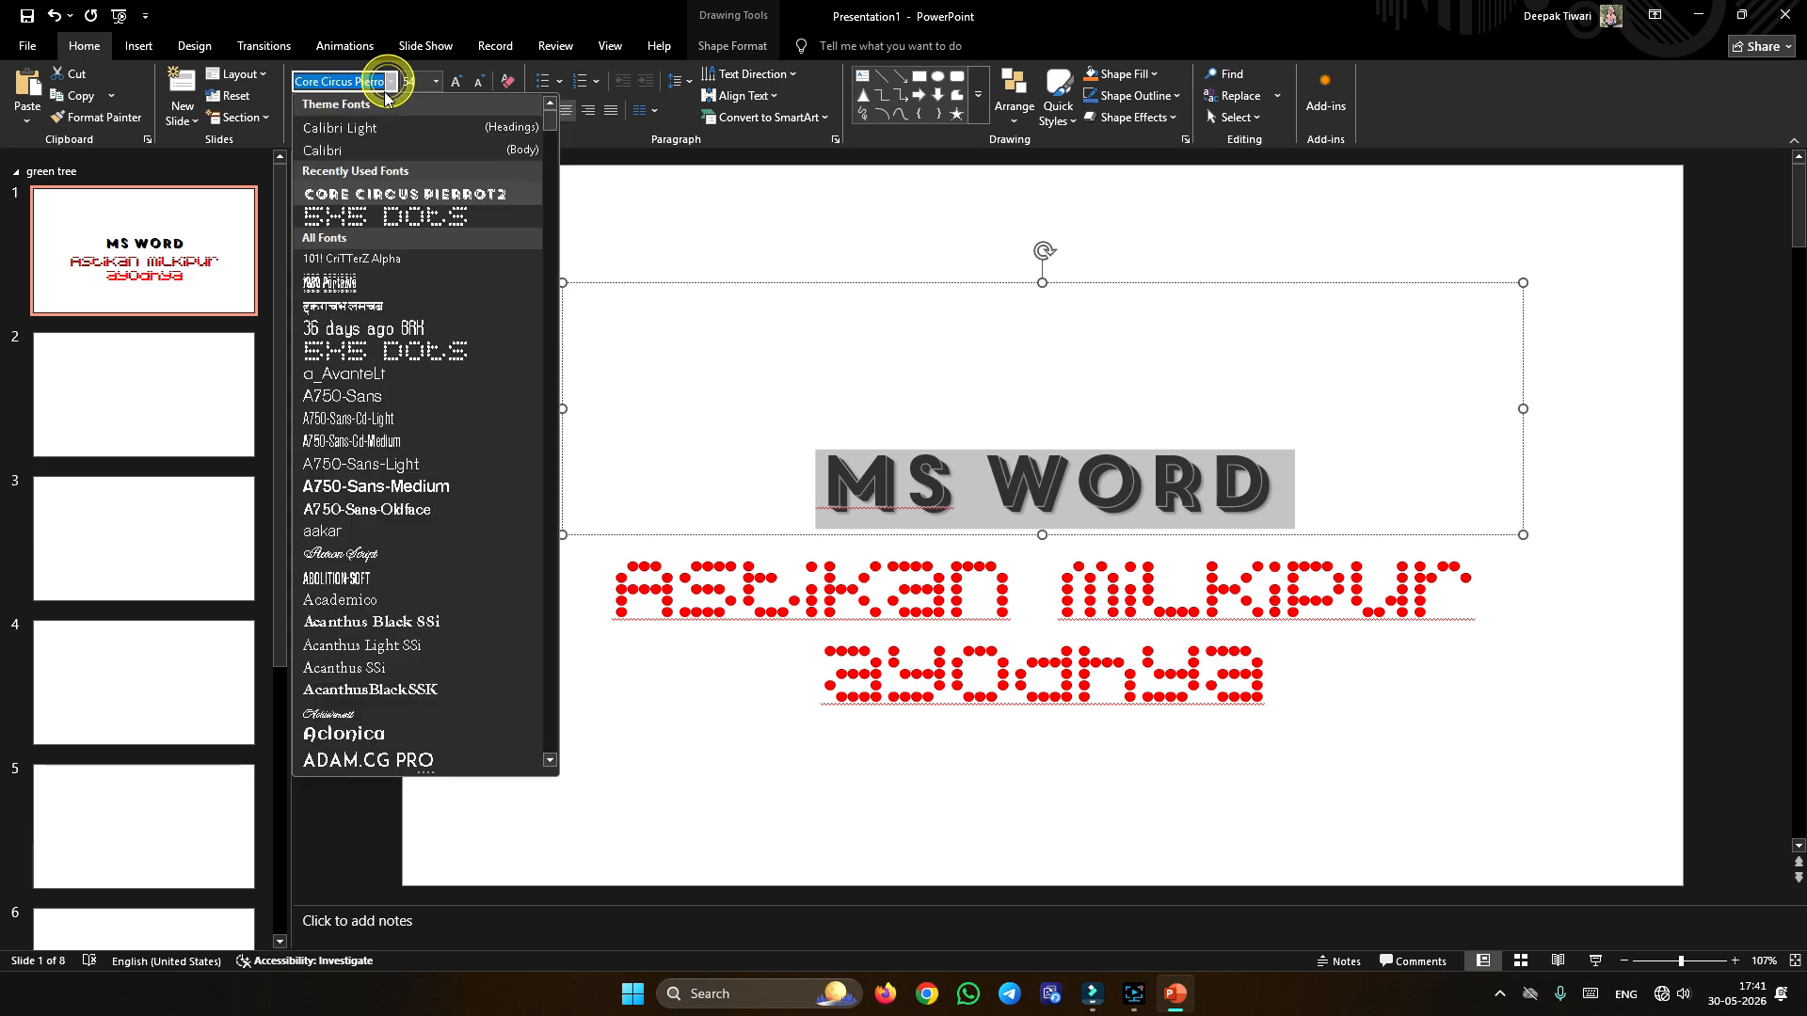
pyautogui.click(334, 154)
pyautogui.click(1214, 494)
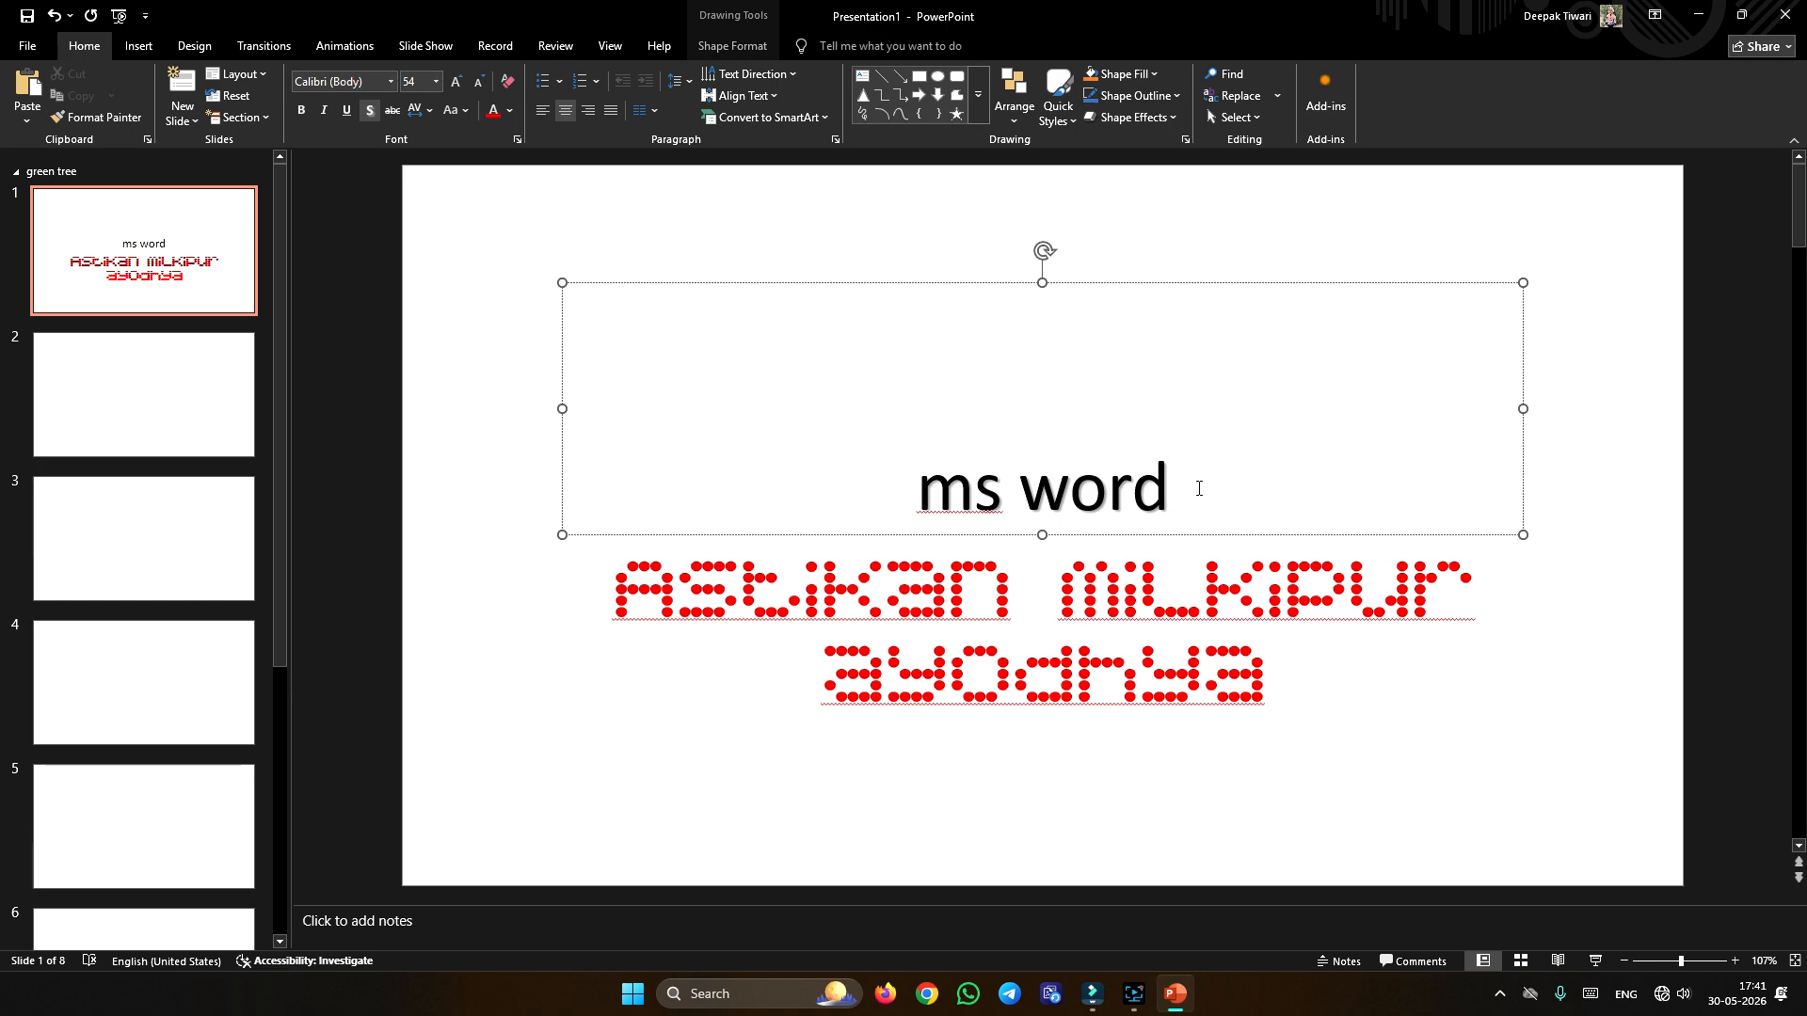
# Step: Apply Toggle Case to the whole title text, toggle it back to lowercase, and deselect the text
pyautogui.click(456, 110)
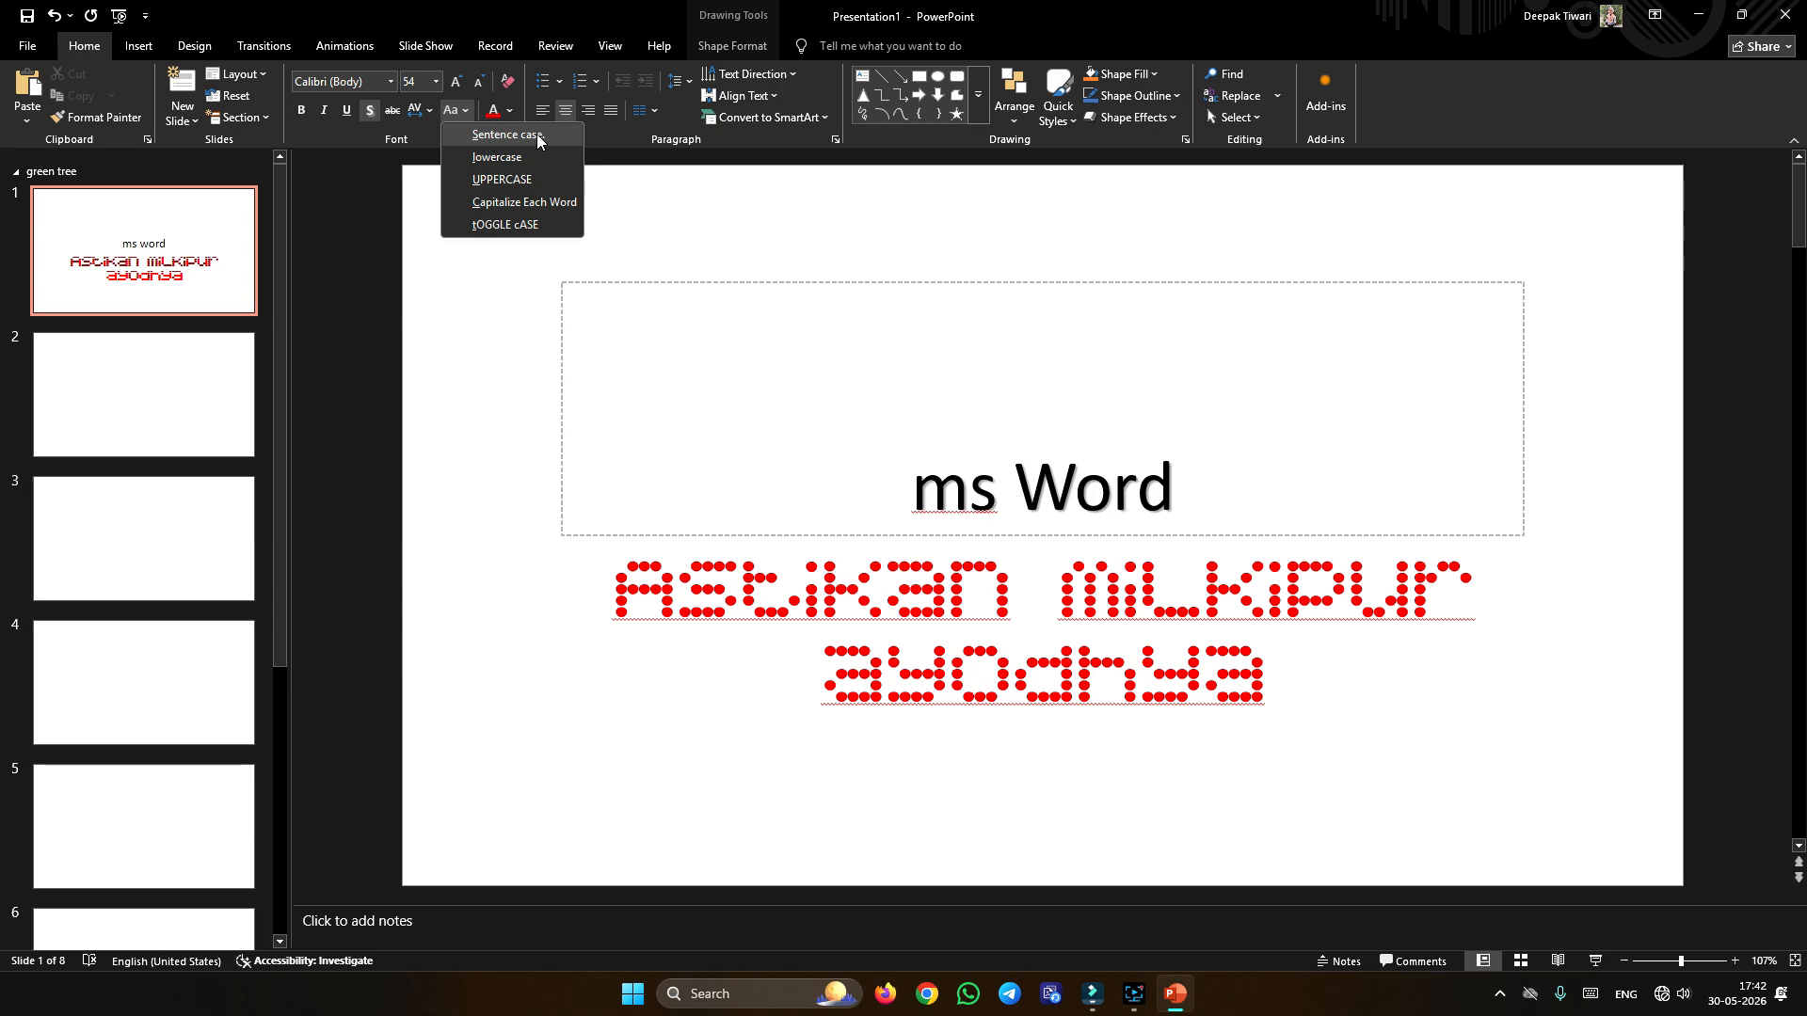
pyautogui.click(826, 369)
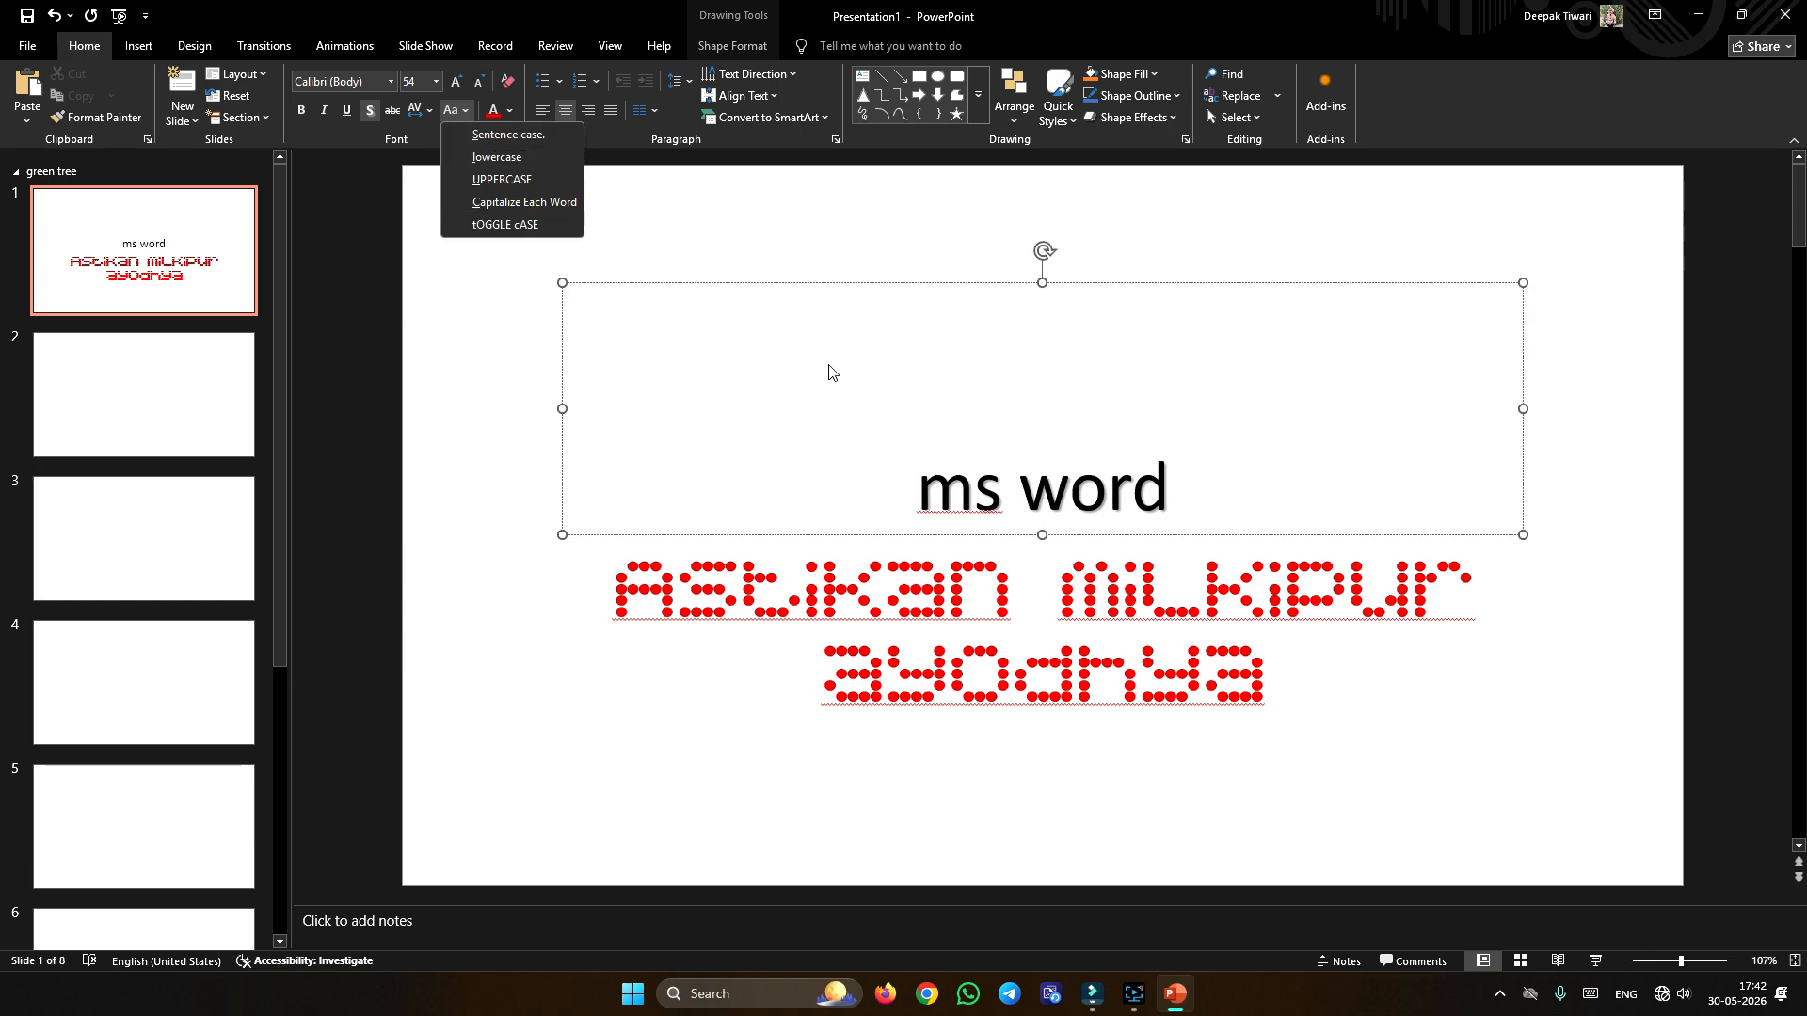
pyautogui.tripleClick(759, 383)
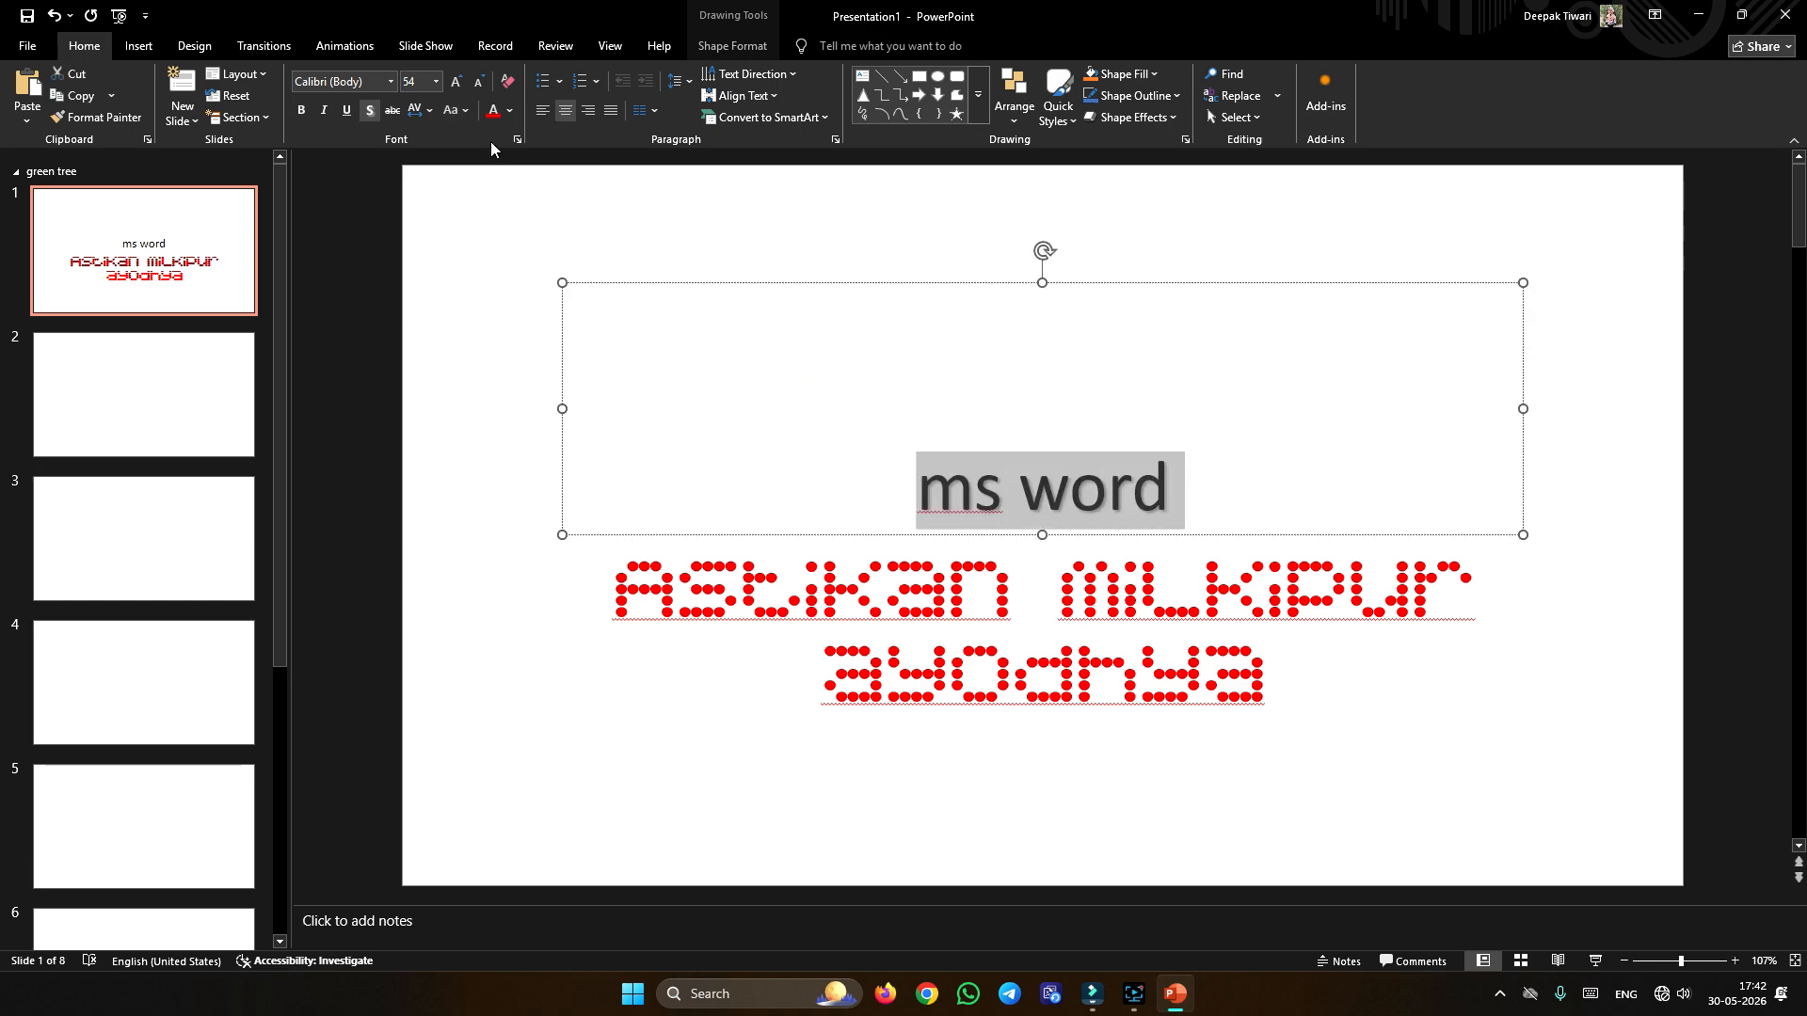
pyautogui.click(454, 110)
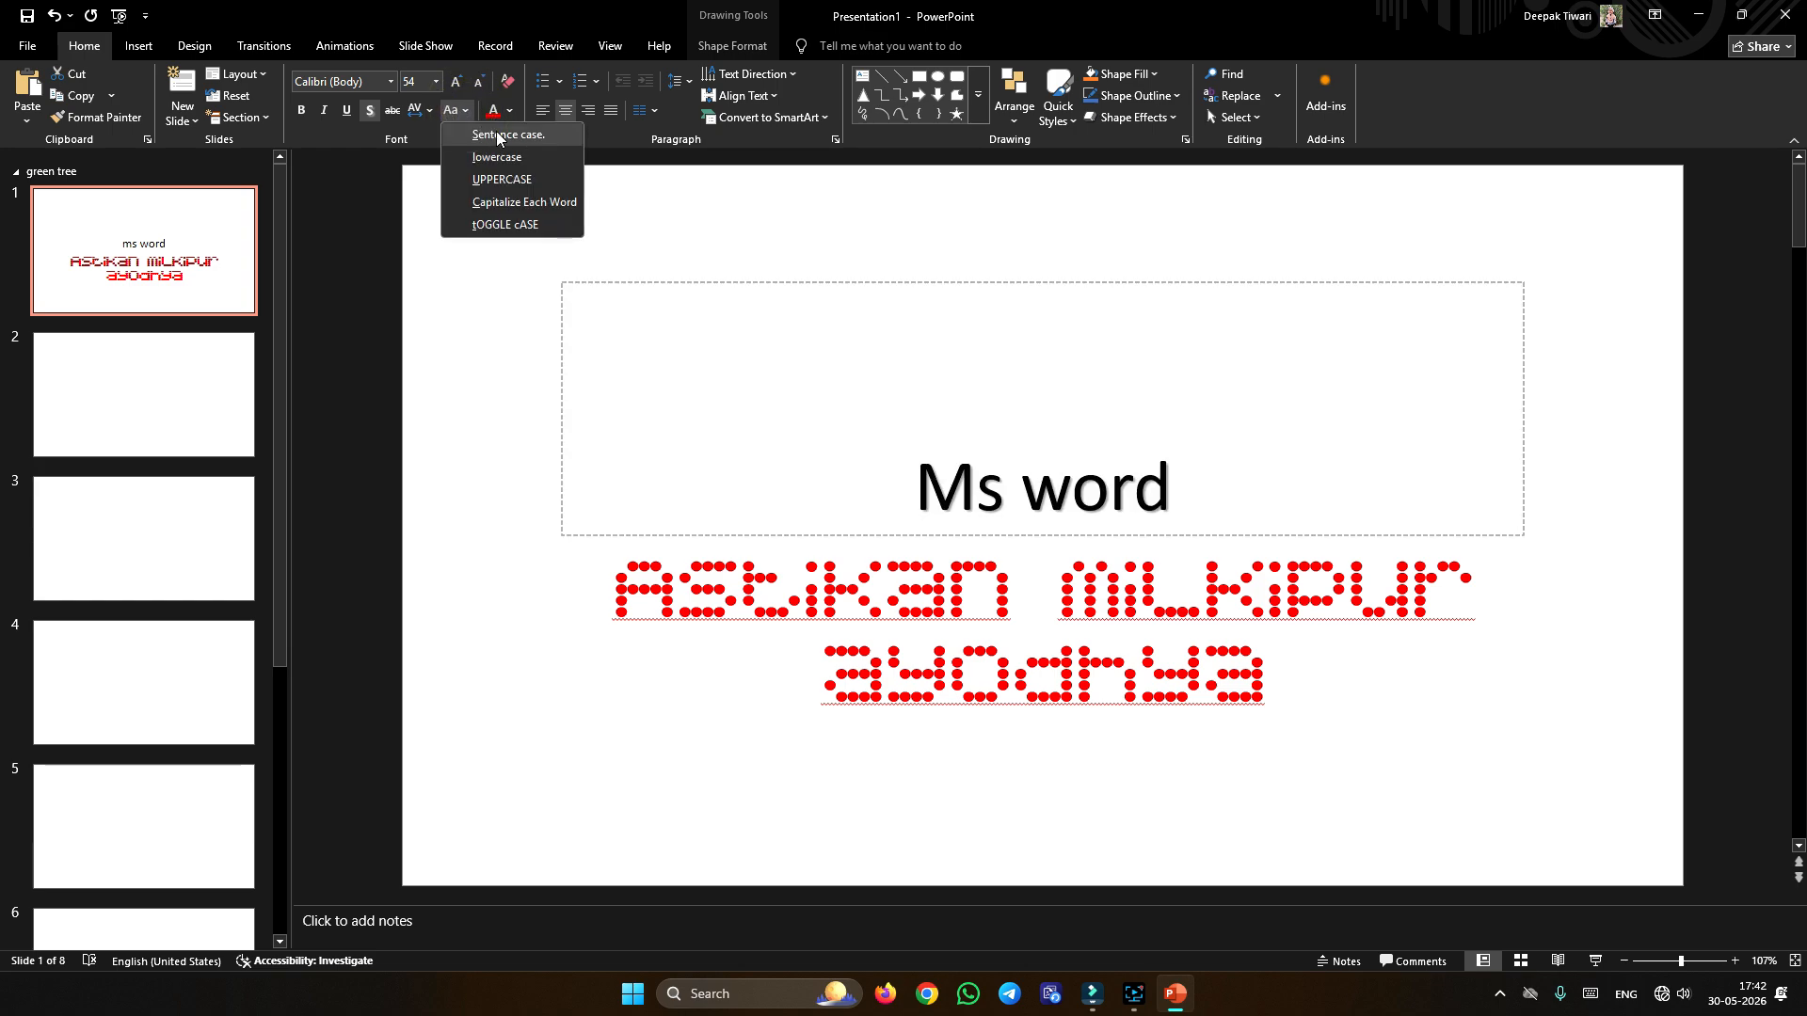
pyautogui.click(500, 229)
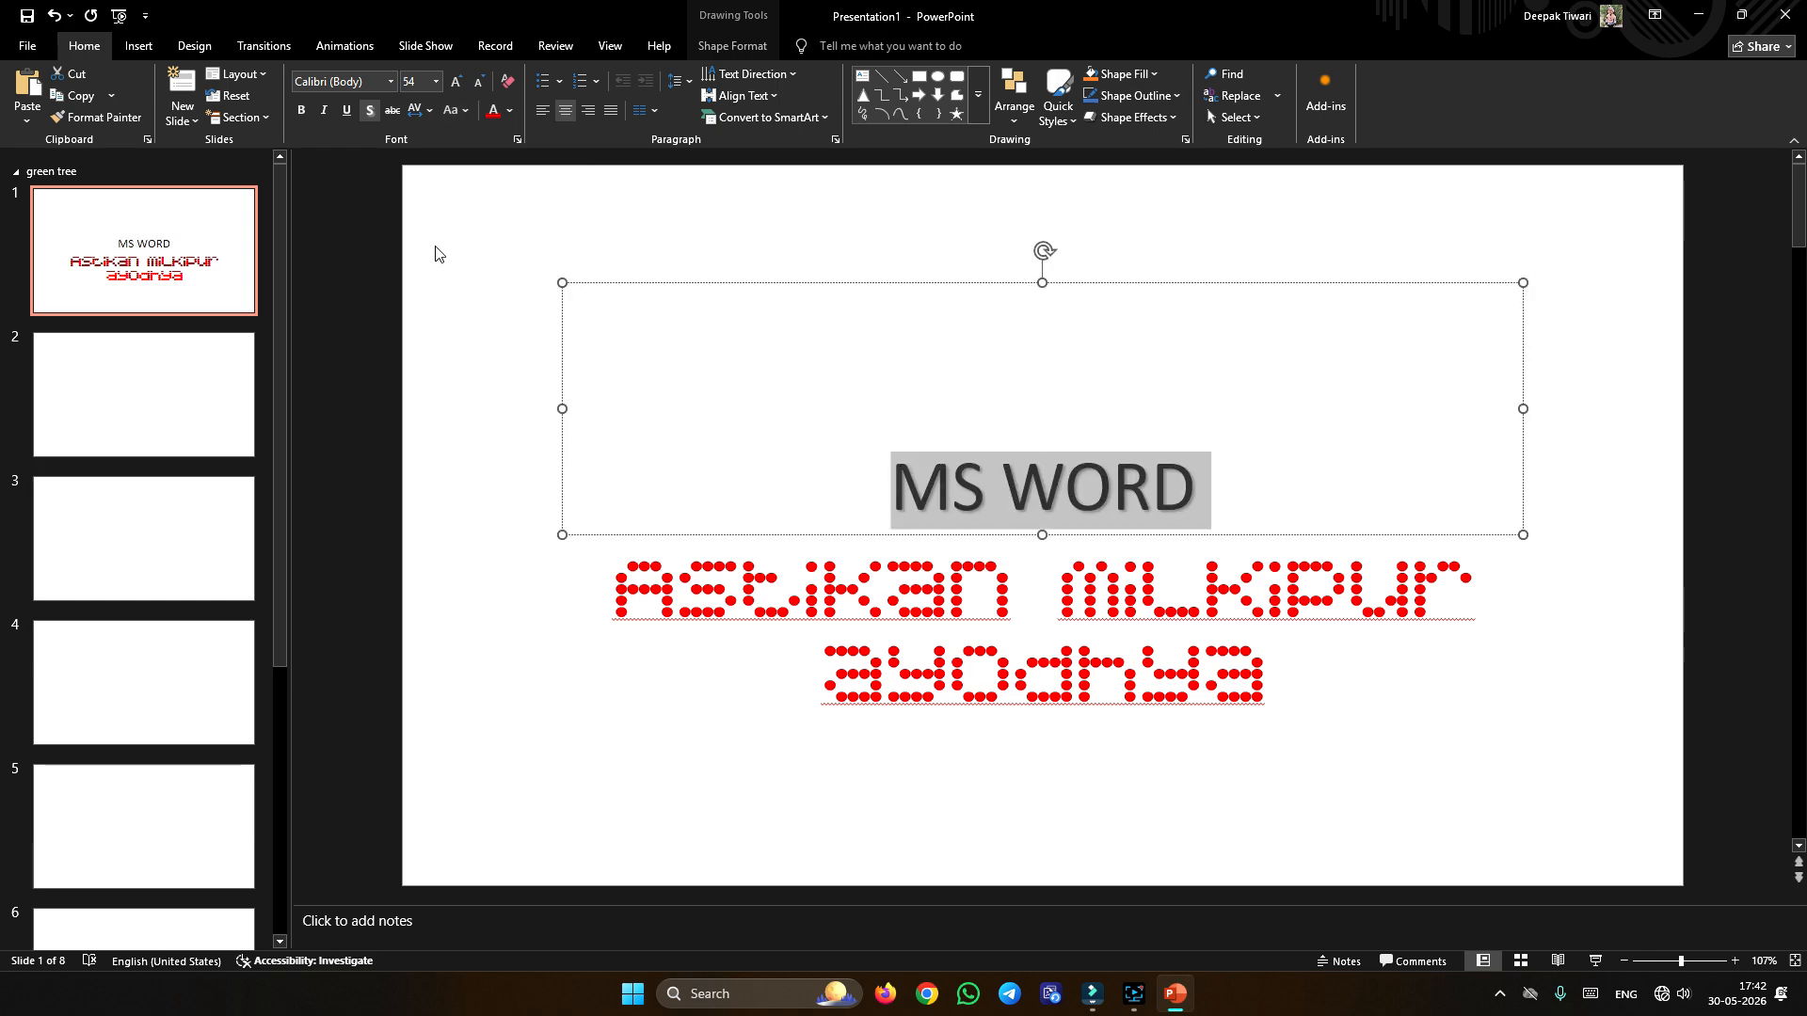
pyautogui.moveTo(869, 488); pyautogui.dragTo(1213, 508)
pyautogui.click(465, 113)
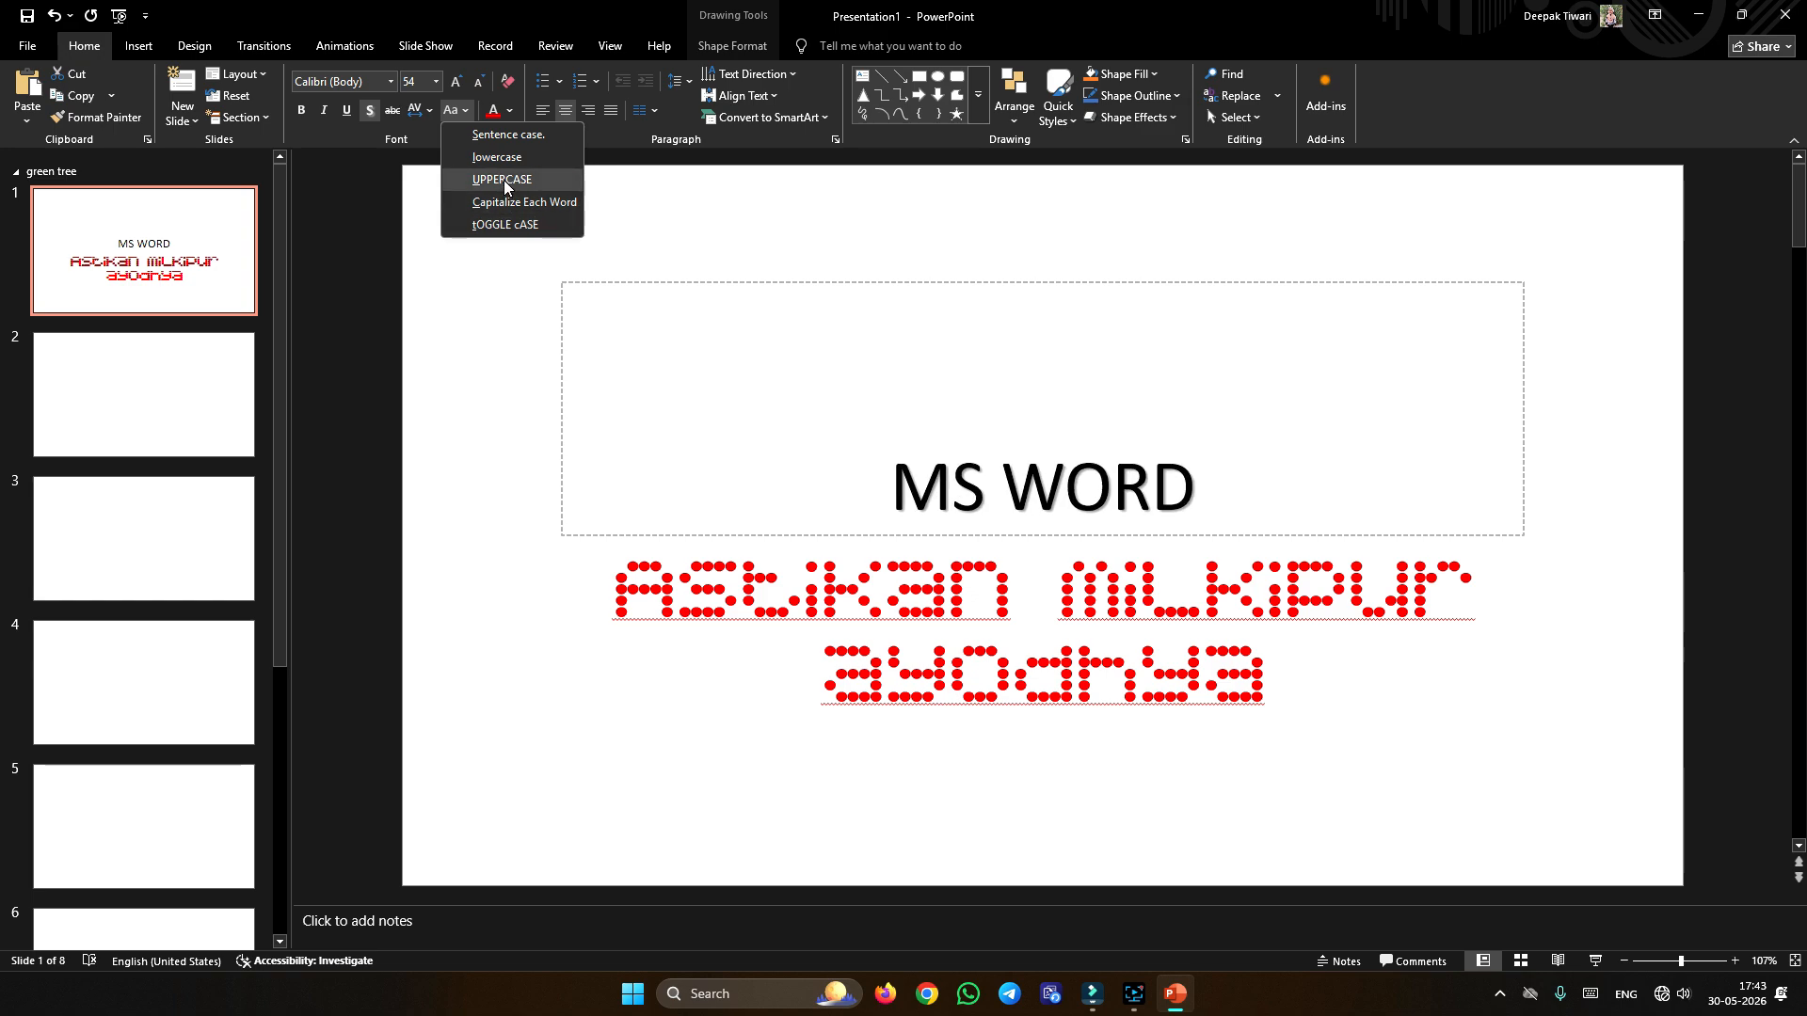
pyautogui.click(505, 226)
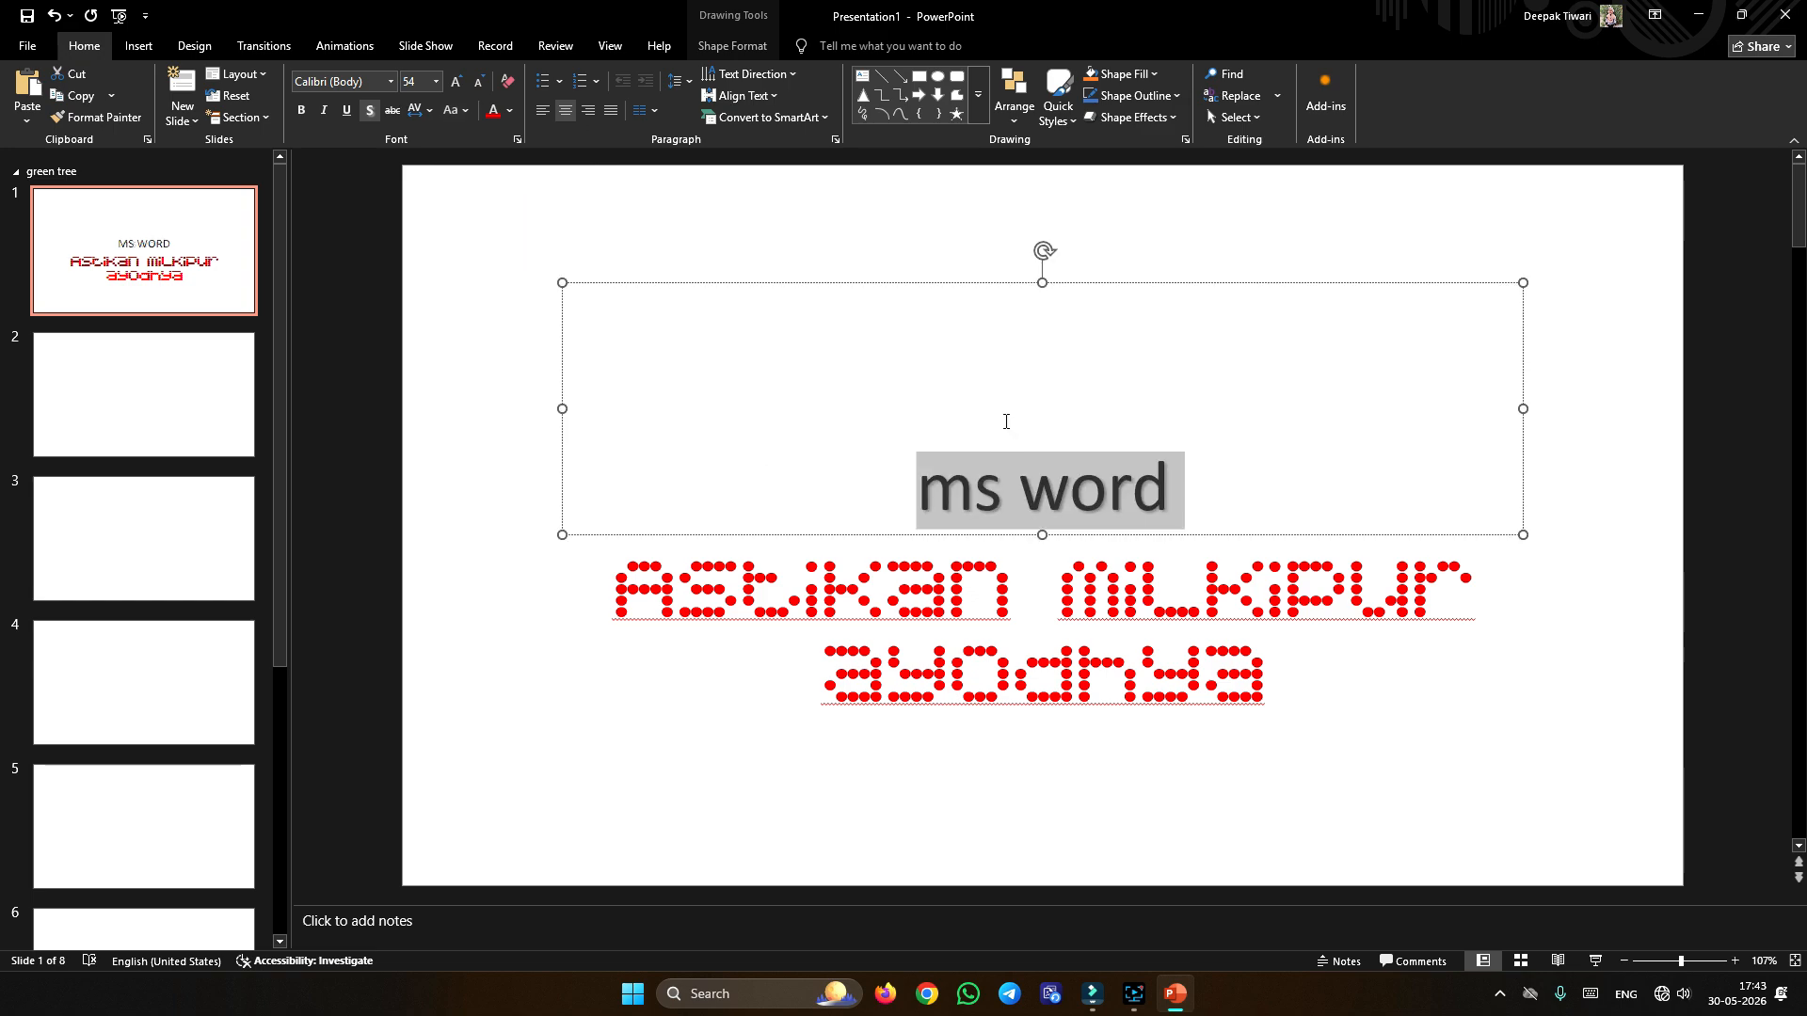
pyautogui.click(911, 371)
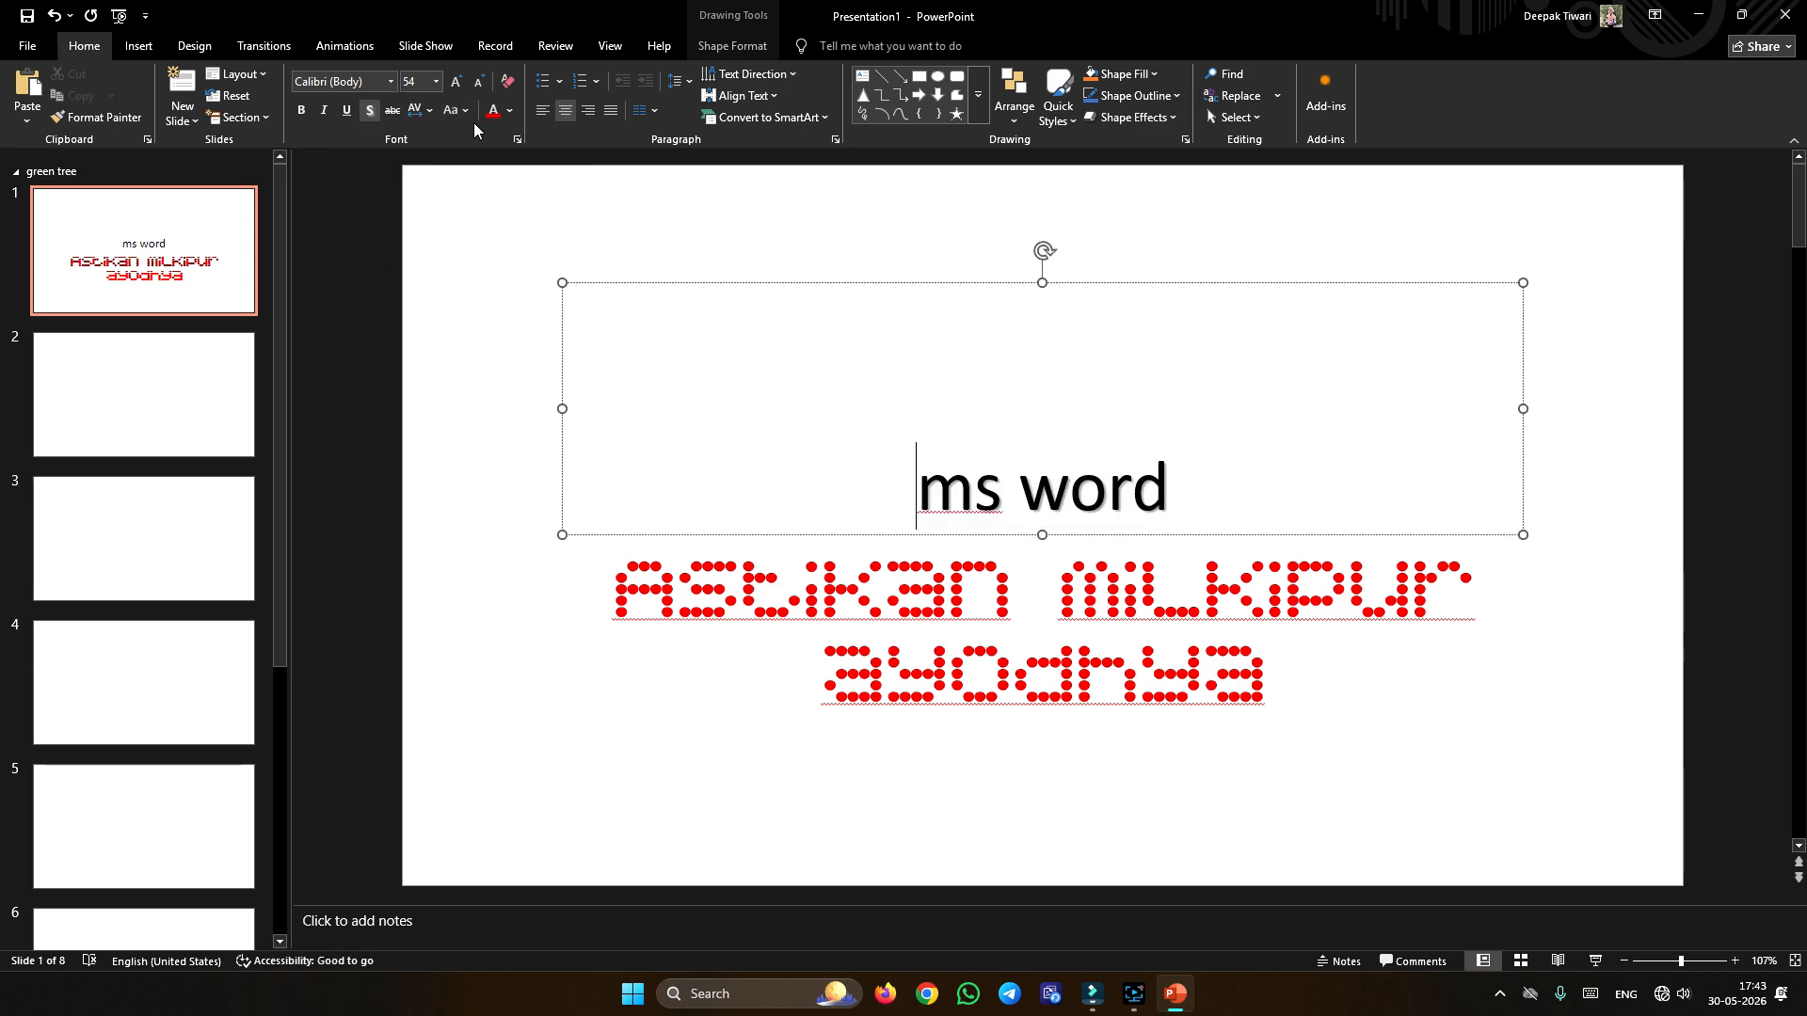
# Step: Set the font color of the whole title text to the standard dark blue and deselect the text
pyautogui.tripleClick(835, 463)
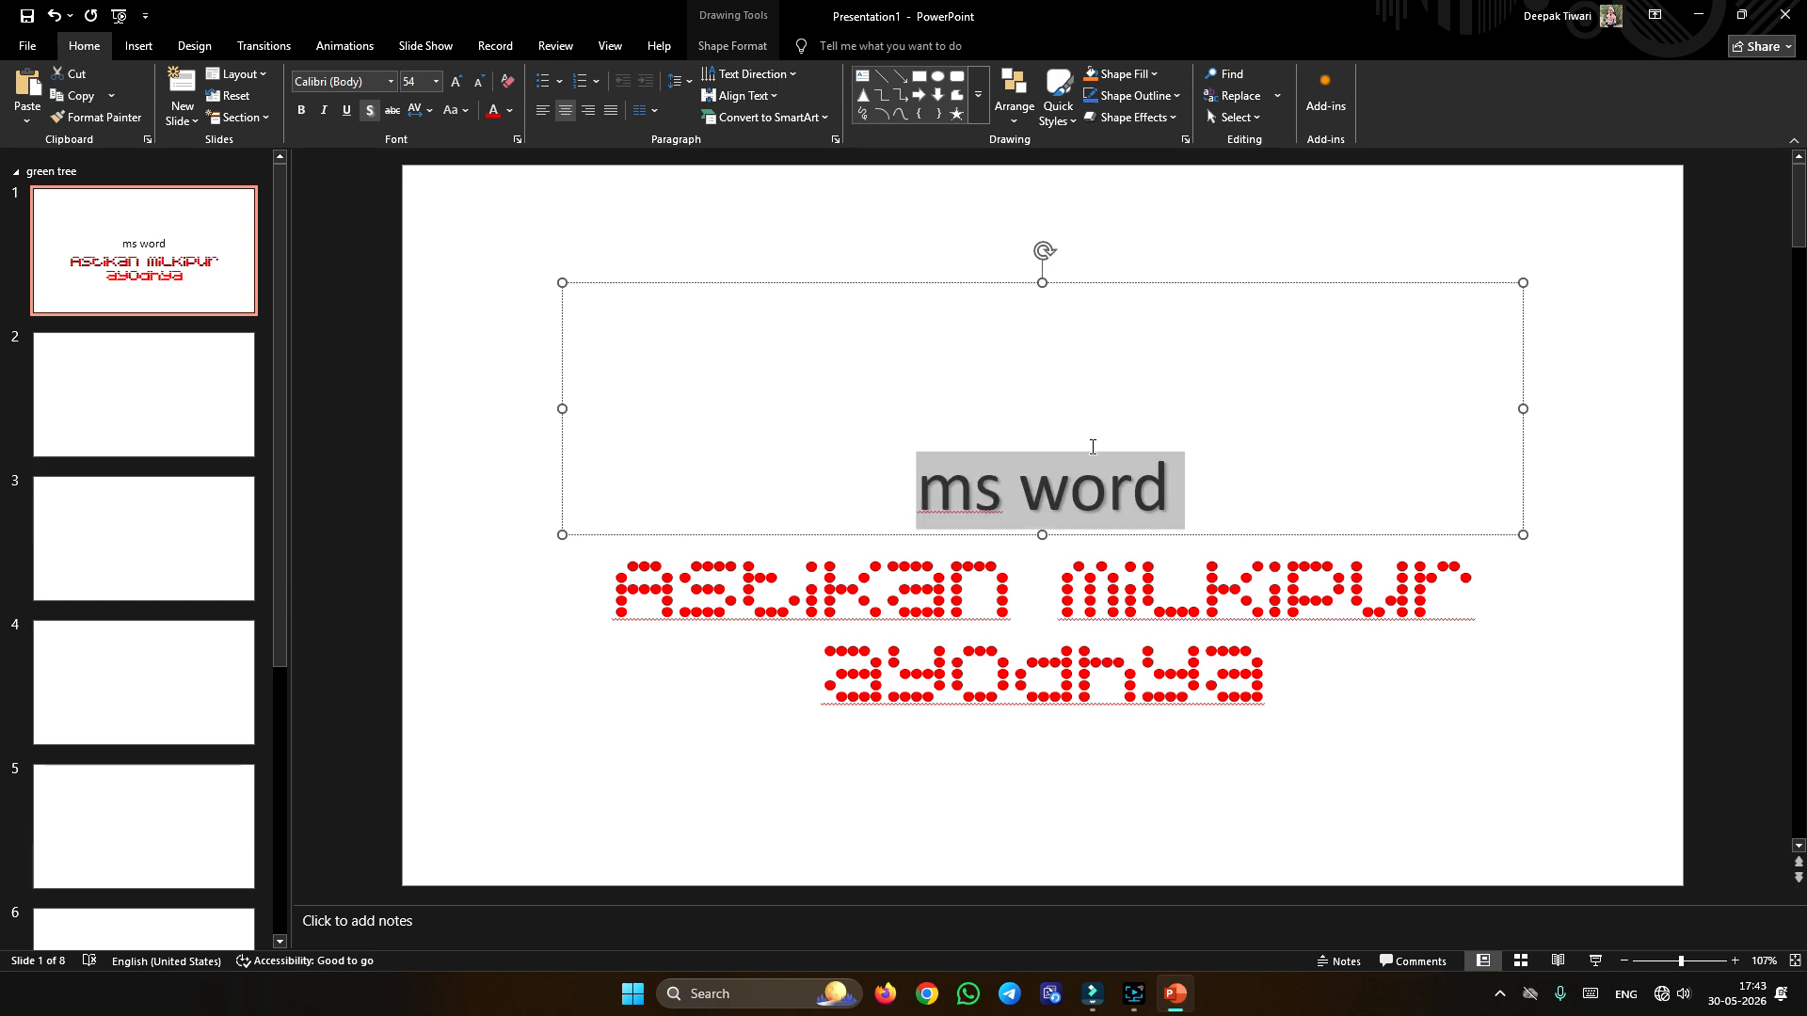
pyautogui.click(509, 111)
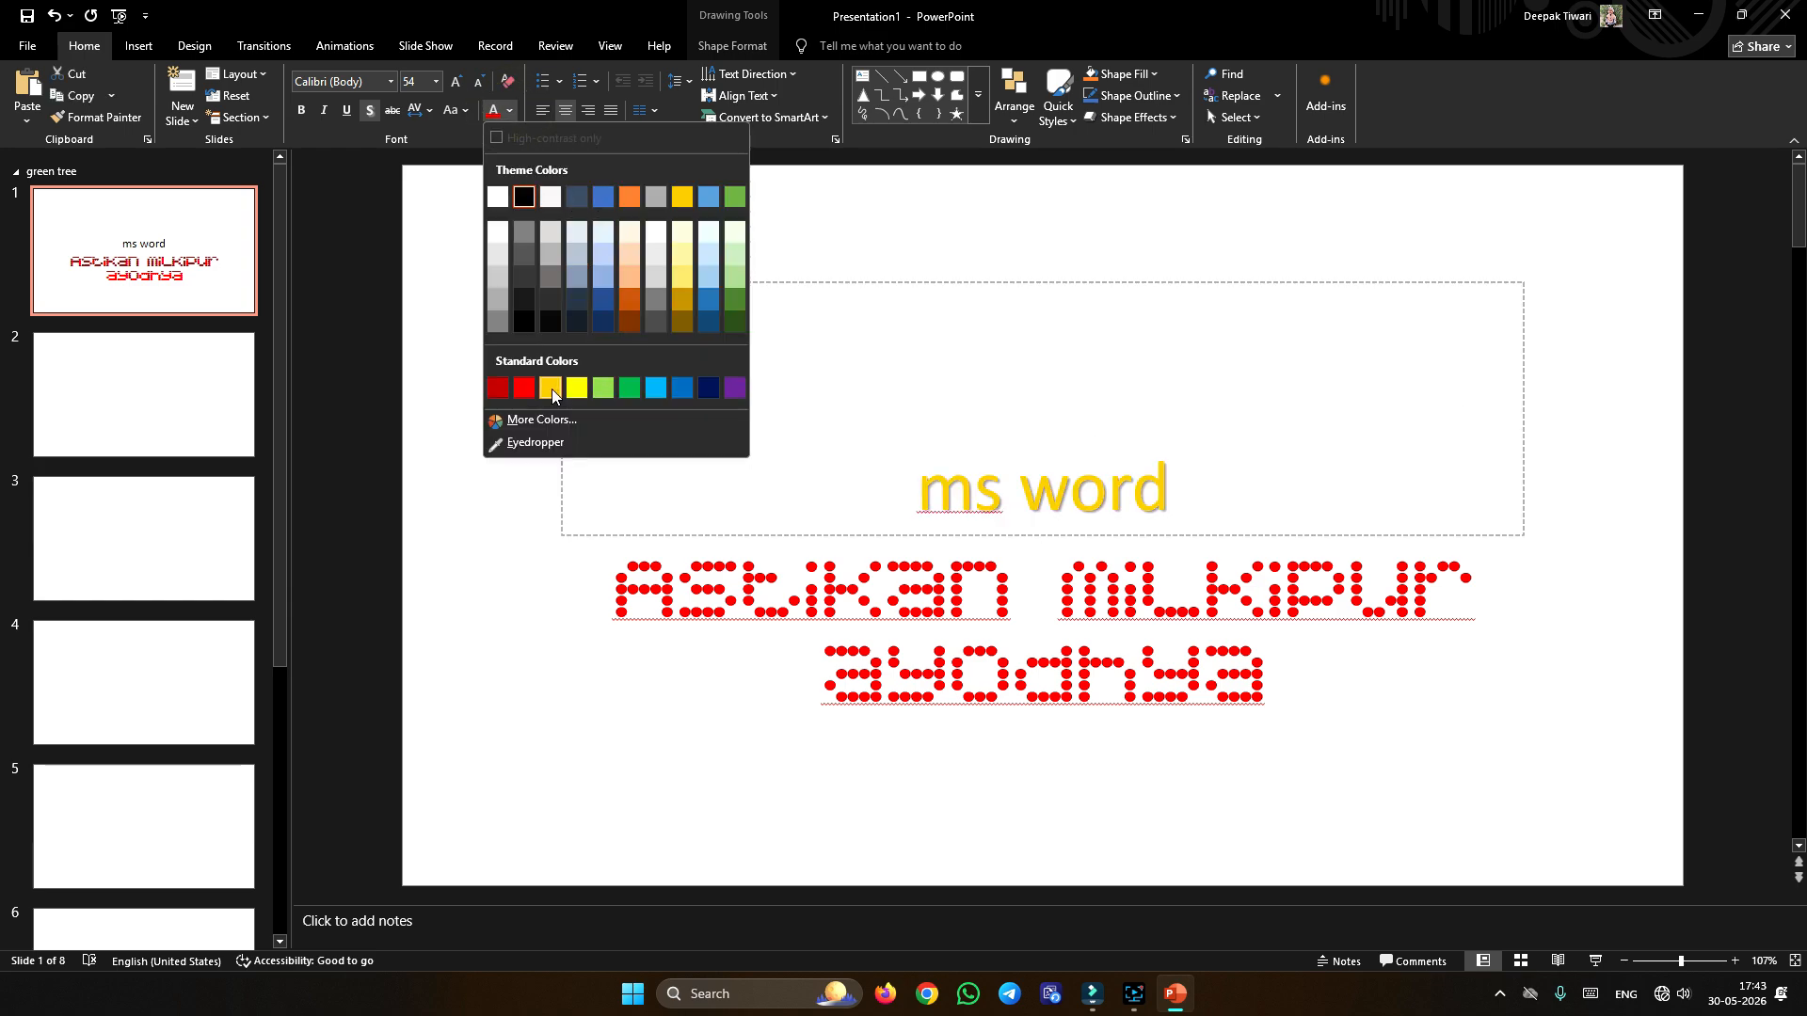
pyautogui.click(708, 388)
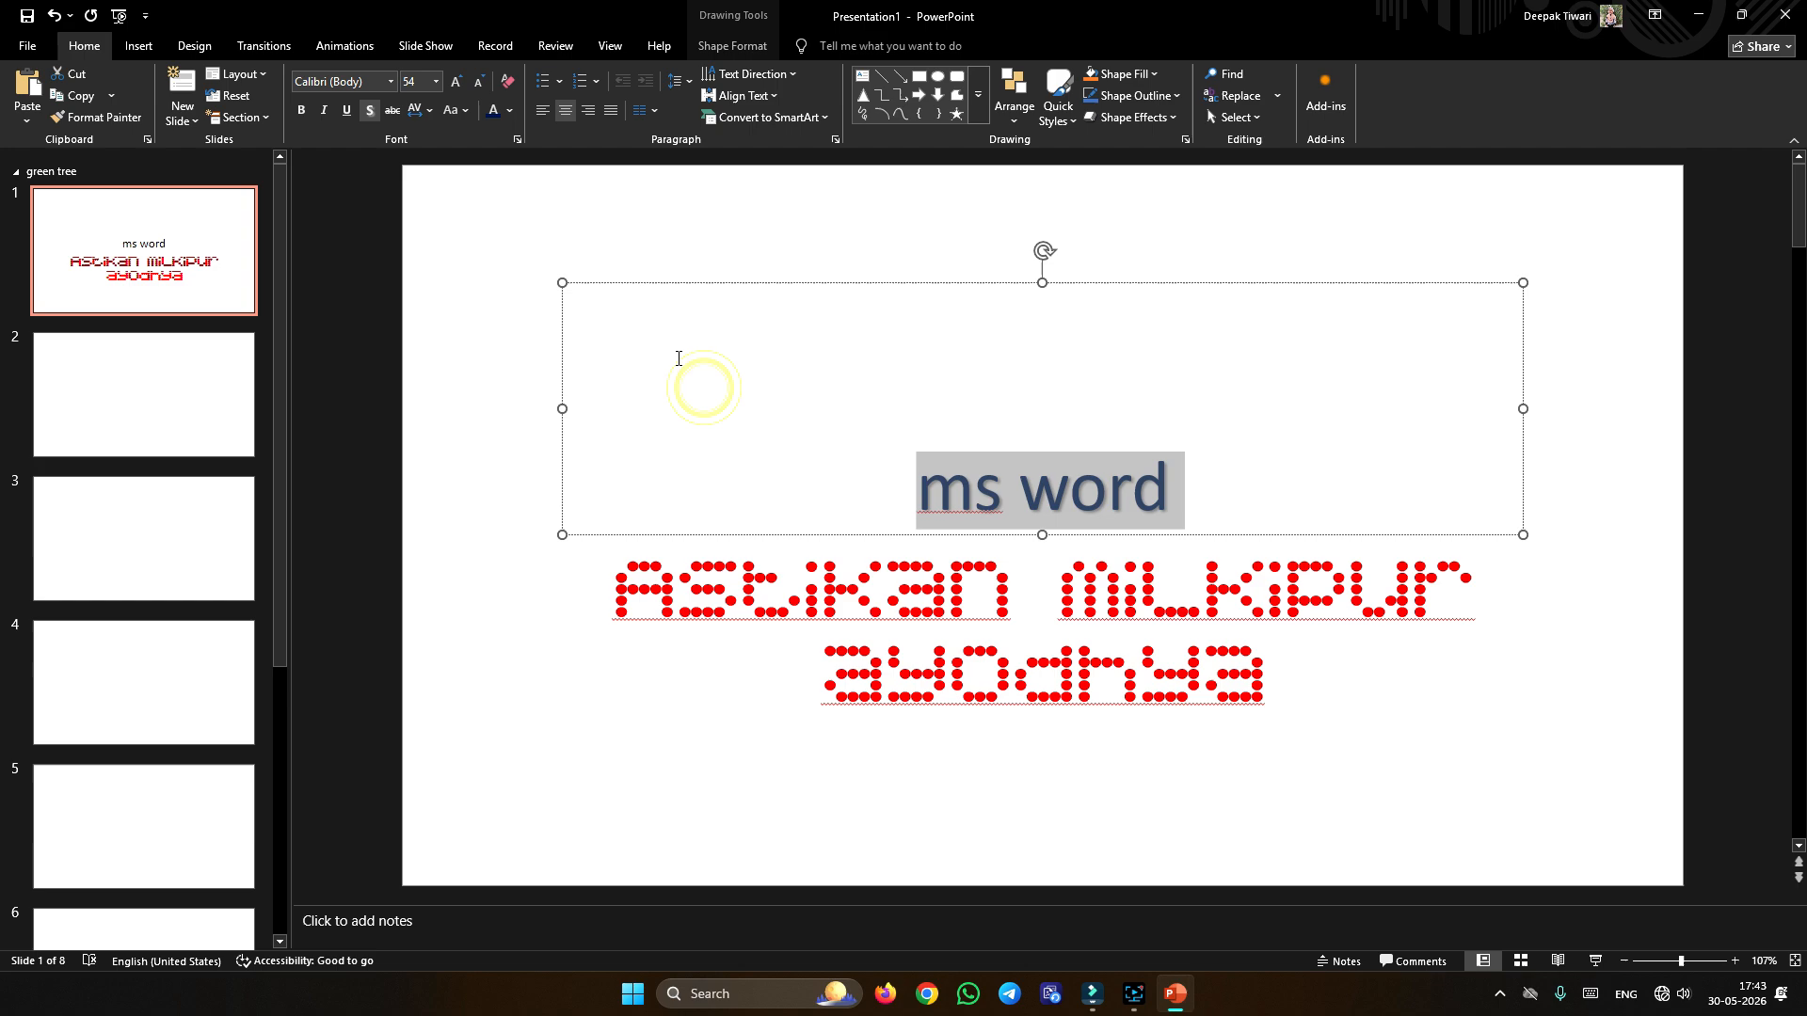
pyautogui.click(1078, 414)
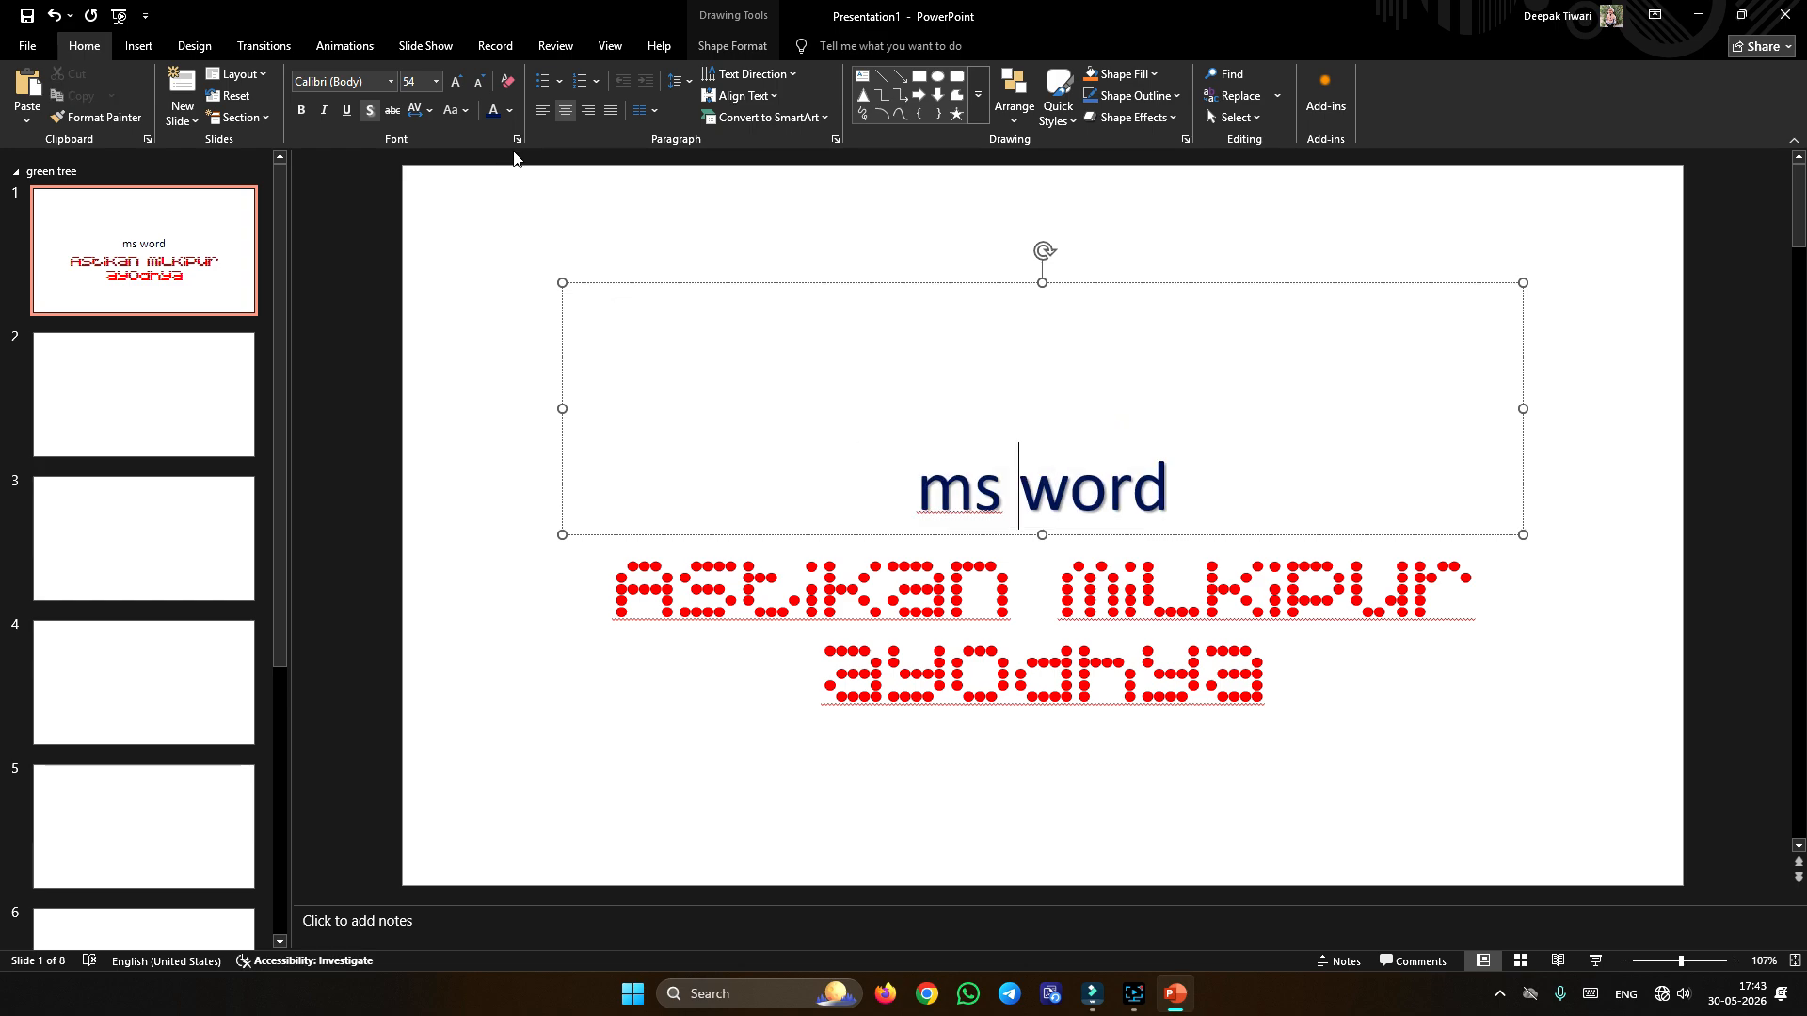